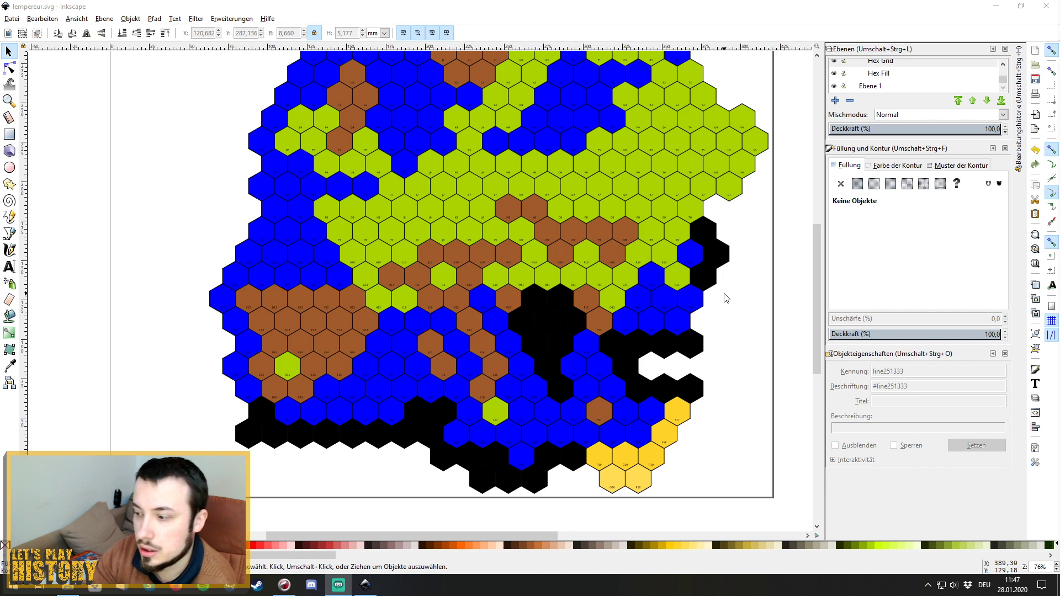
Scroll up and down the hex map to inspect it.
scroll(746, 353, up, 1)
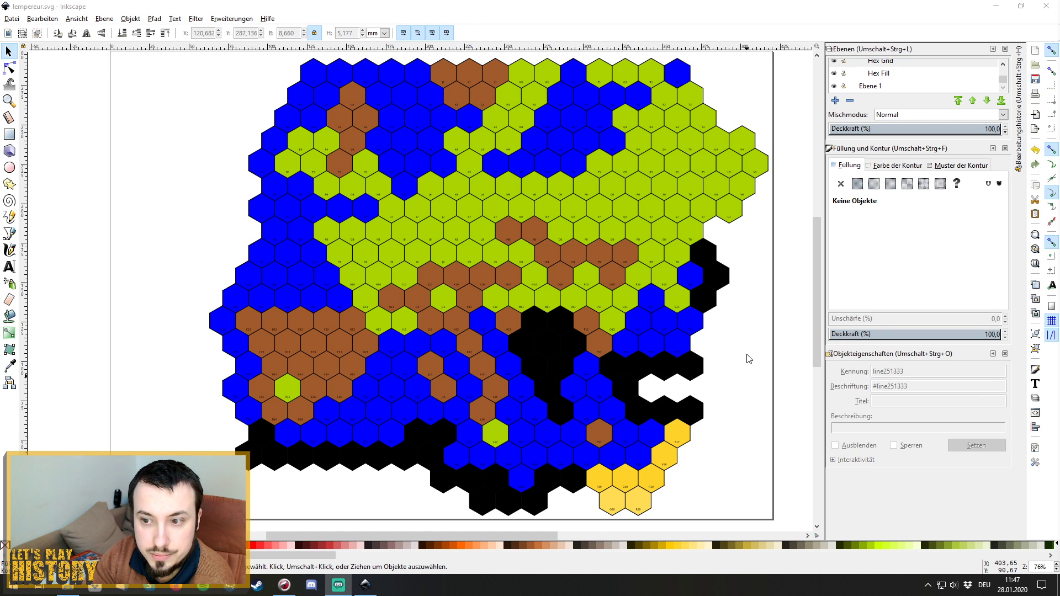
scroll(748, 359, up, 1)
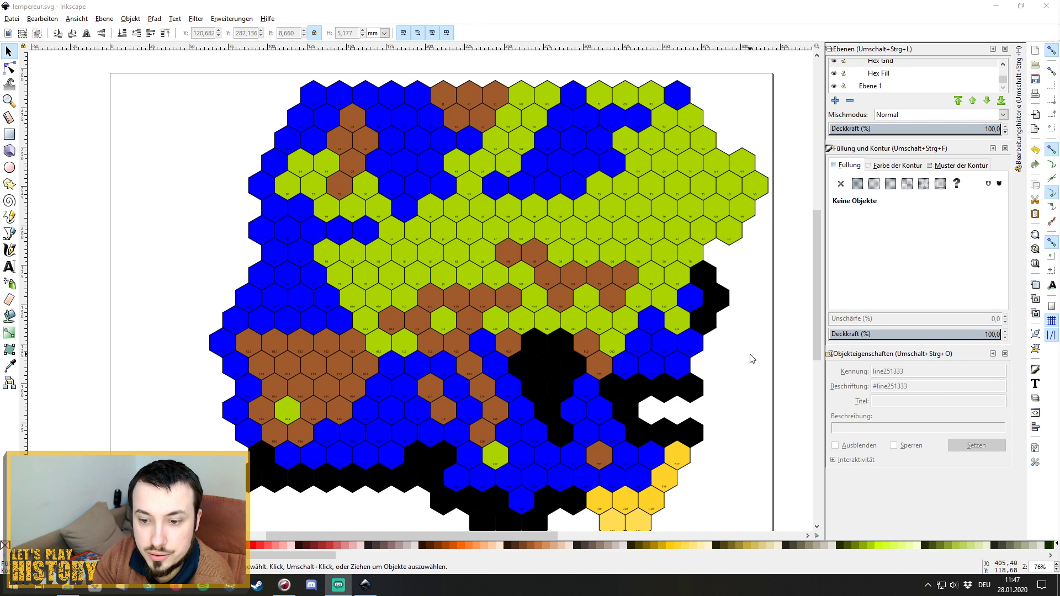
scroll(751, 359, down, 1)
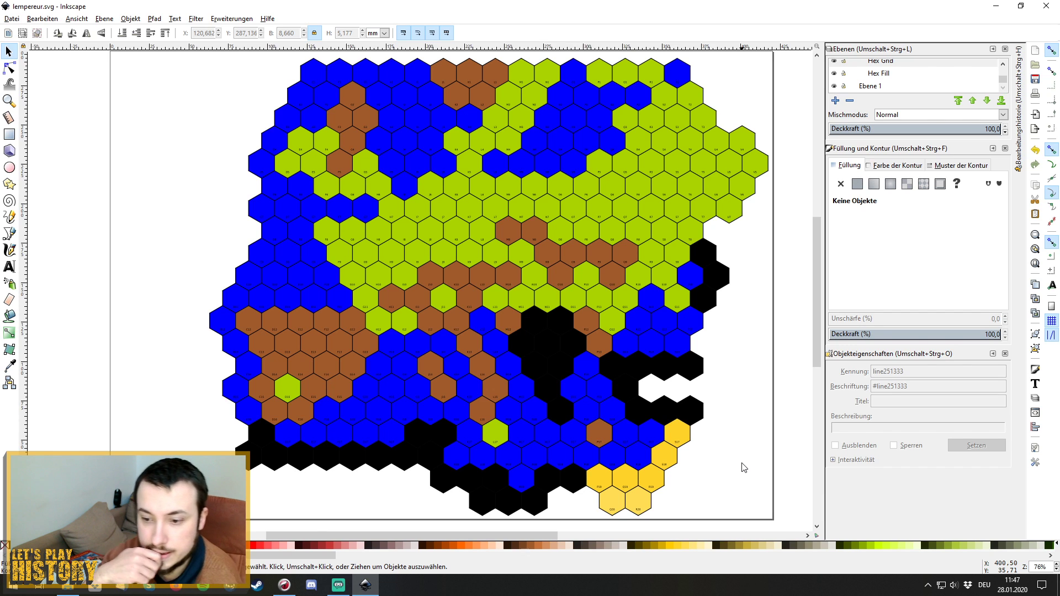
scroll(743, 467, up, 1)
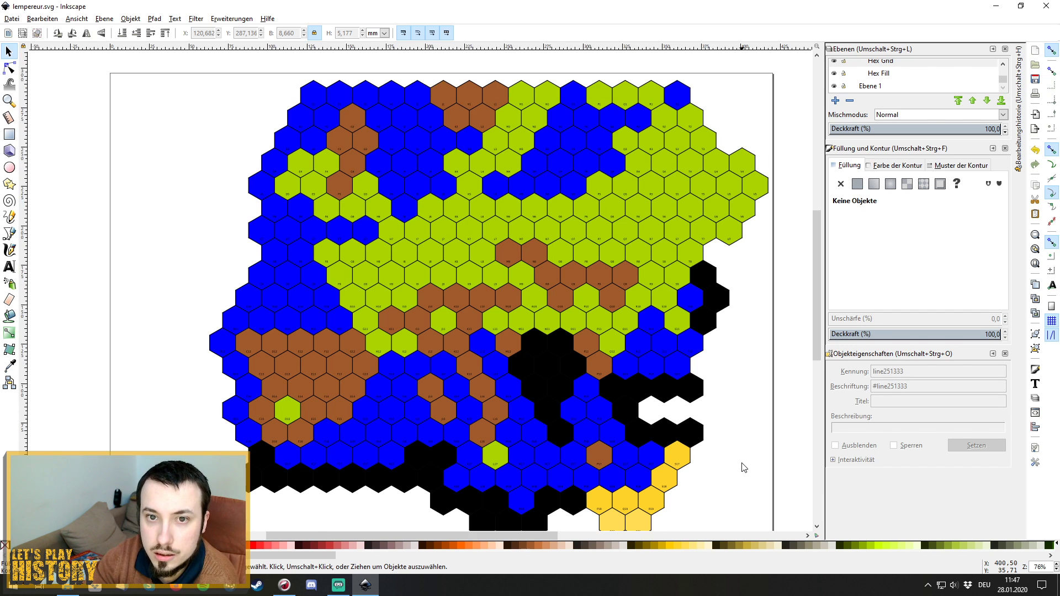
scroll(744, 468, down, 1)
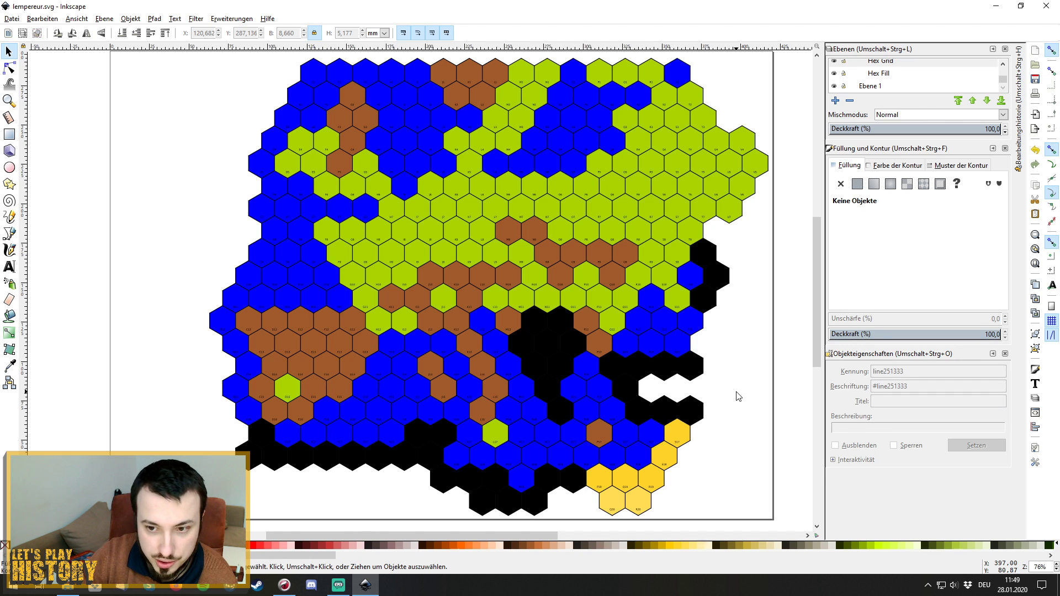
scroll(738, 396, up, 1)
scroll(738, 396, down, 1)
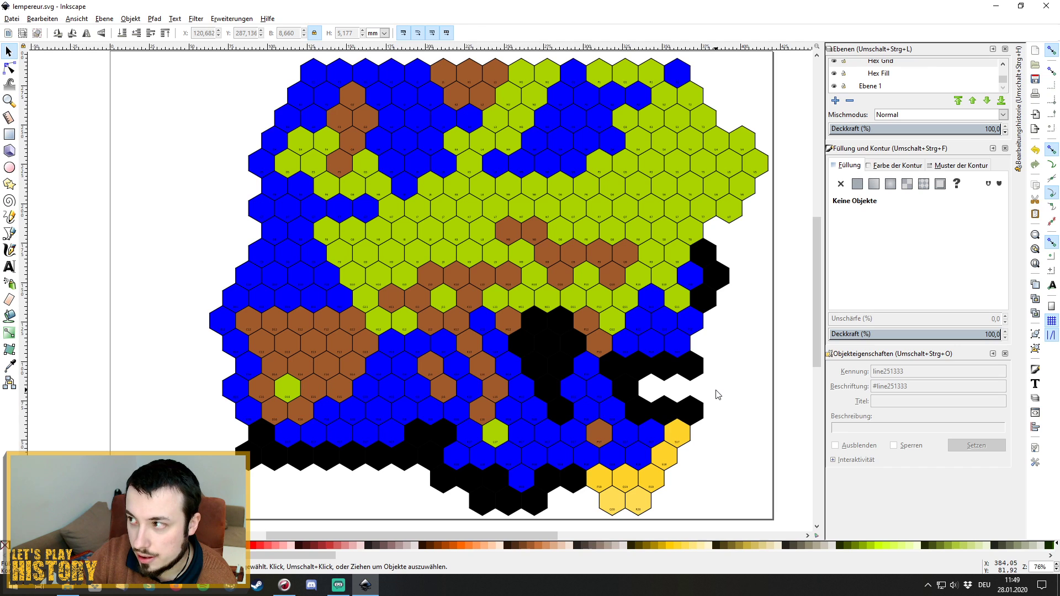
scroll(717, 394, down, 1)
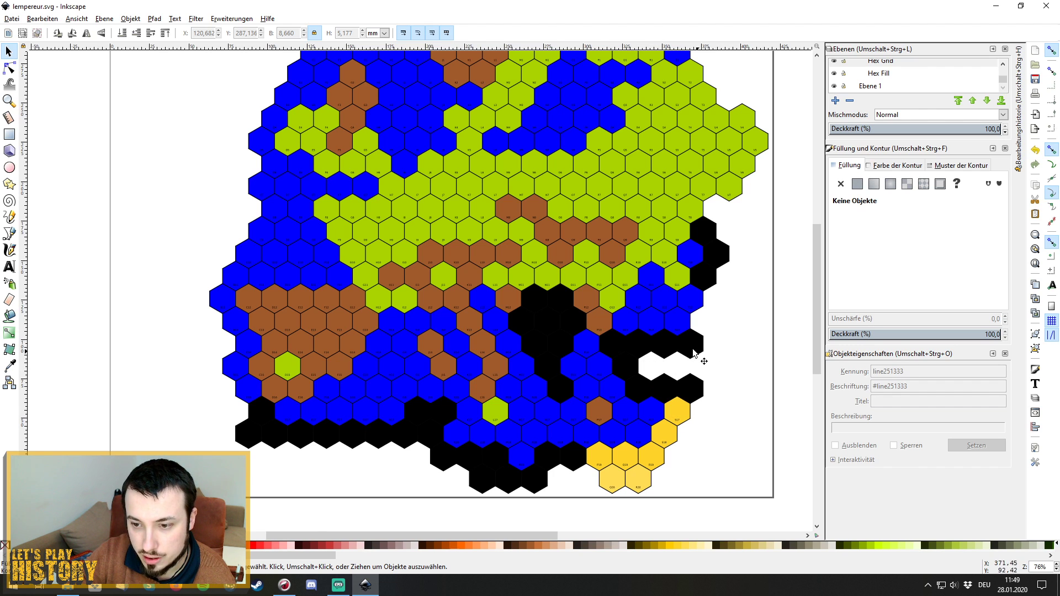
scroll(767, 418, up, 2)
scroll(767, 417, up, 1)
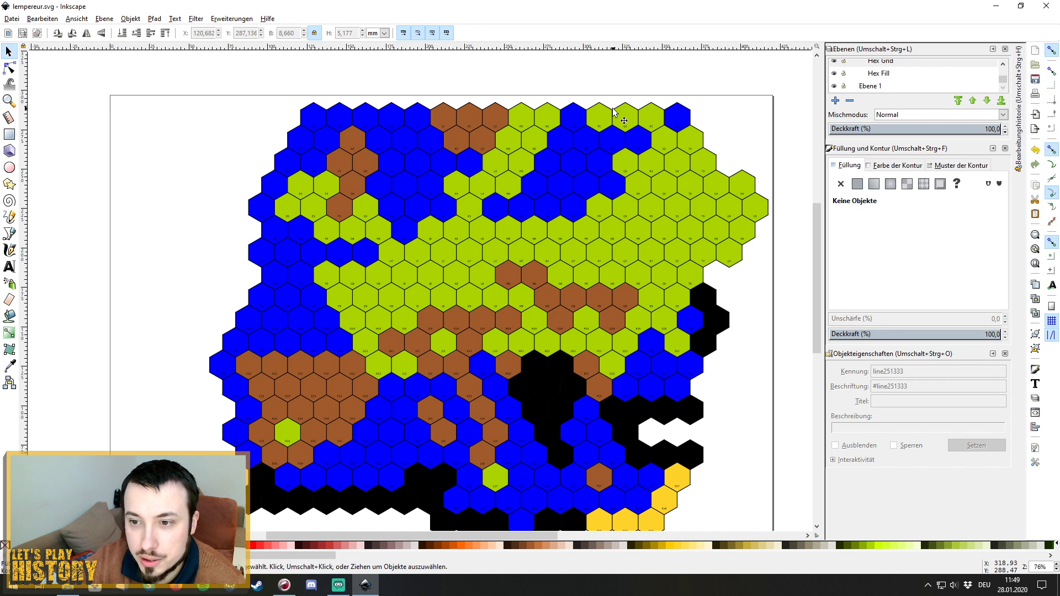
scroll(745, 350, down, 1)
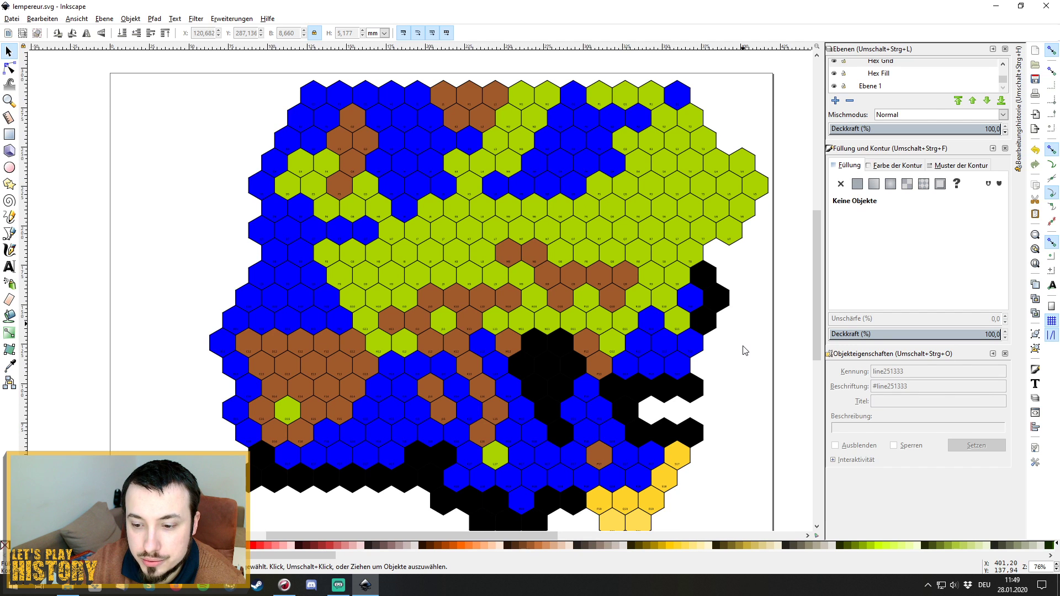
scroll(742, 351, down, 1)
scroll(740, 350, up, 1)
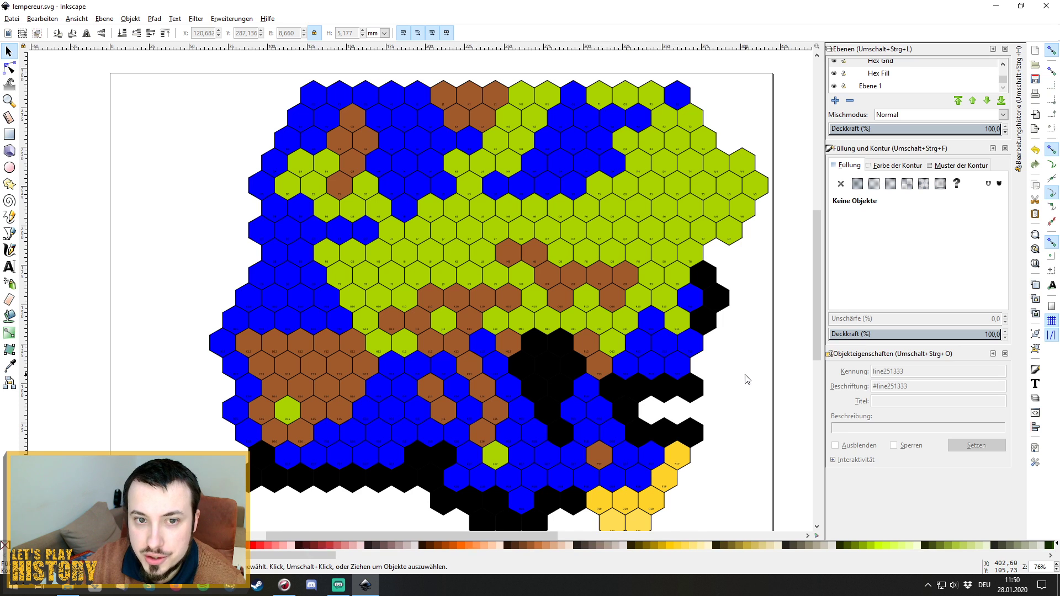
scroll(745, 379, down, 1)
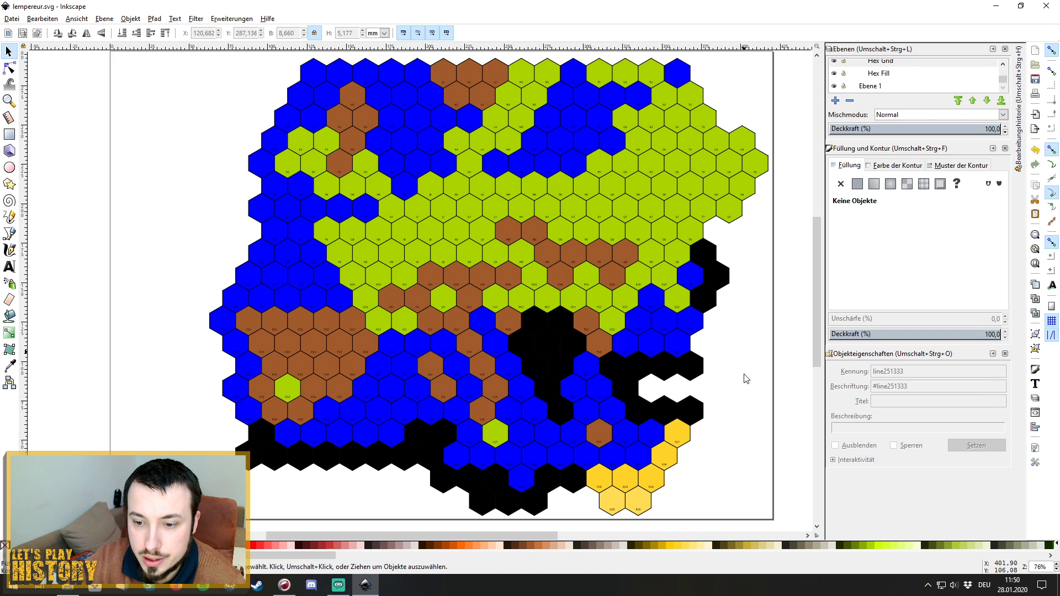
scroll(746, 379, up, 1)
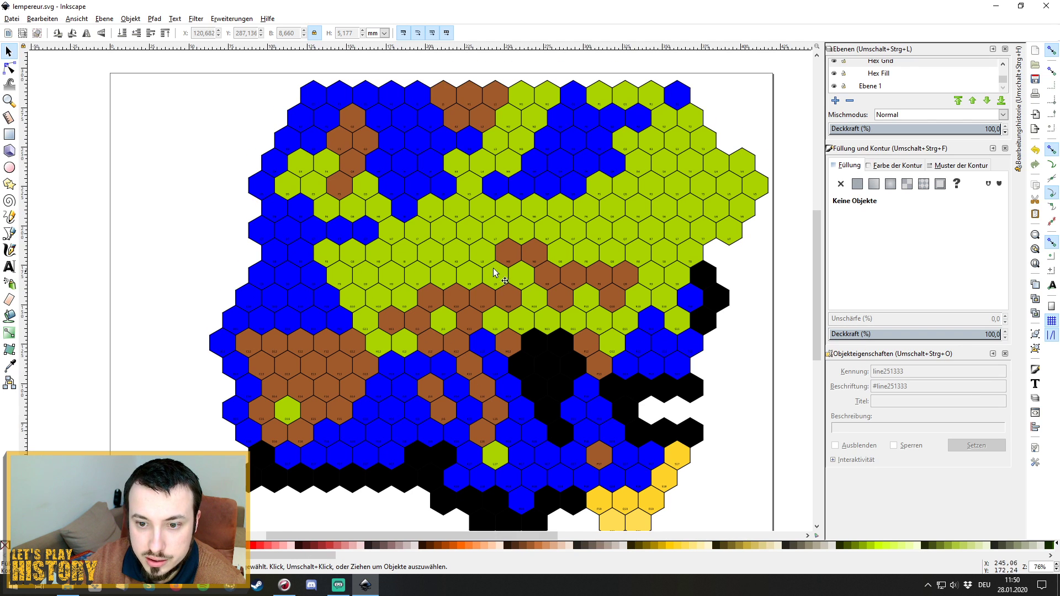
scroll(403, 176, down, 2)
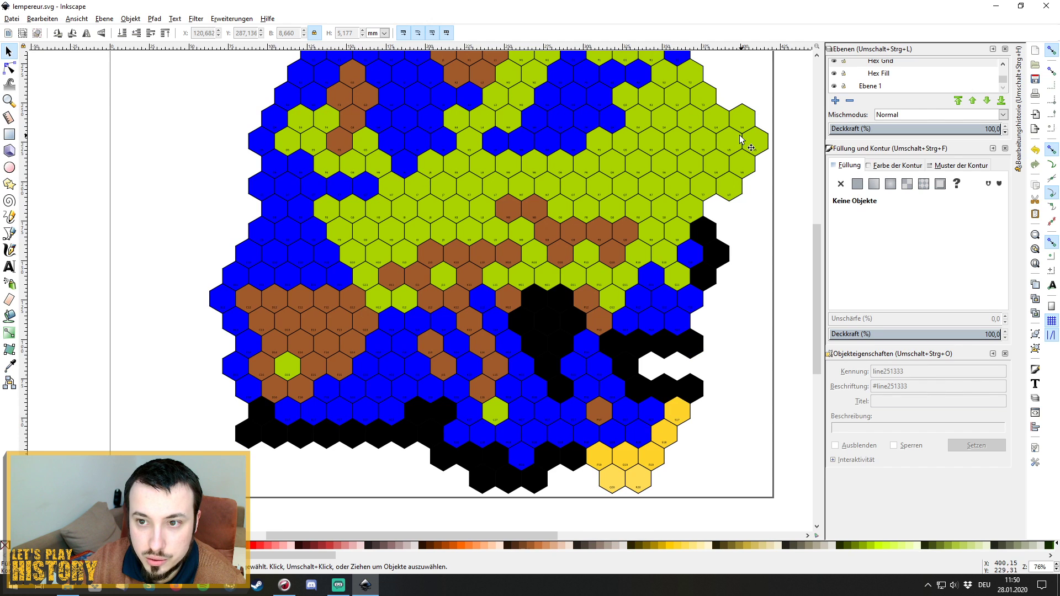
scroll(668, 288, up, 2)
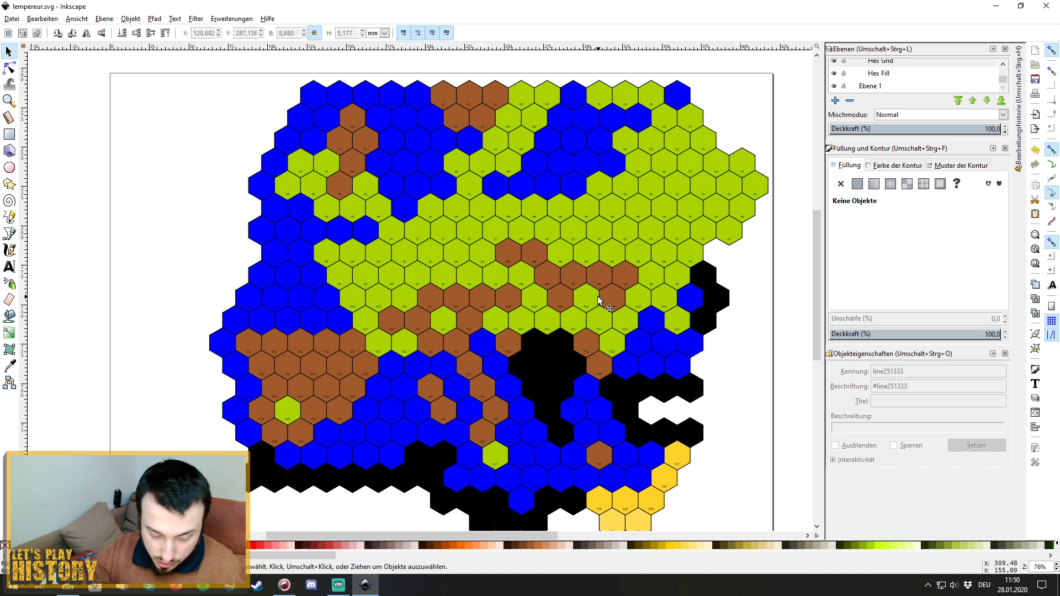
Select the top-left hex grid piece, look it over, then deselect it.
click(307, 88)
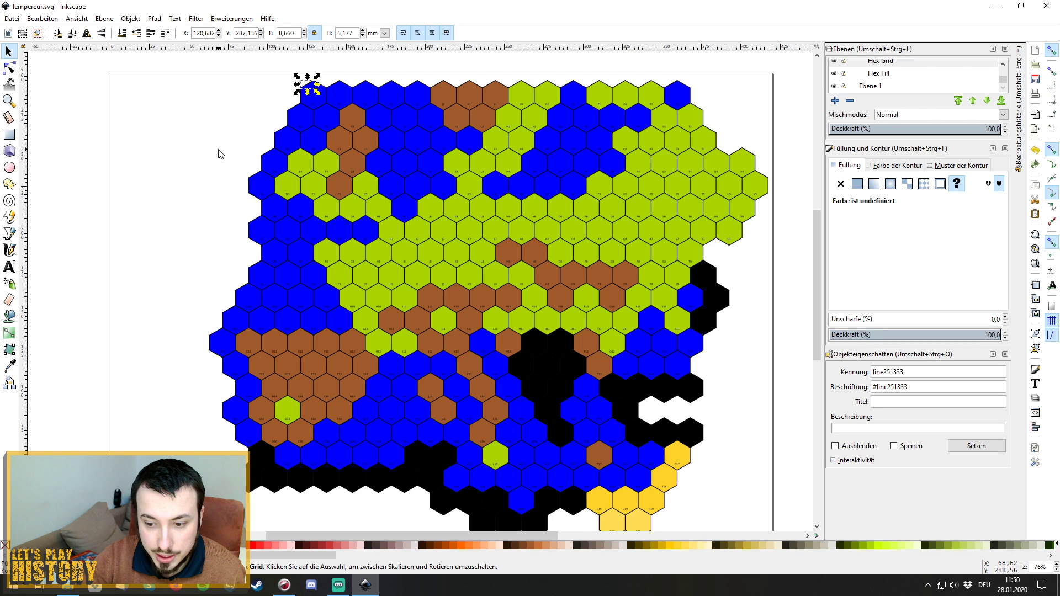
scroll(221, 154, down, 1)
scroll(222, 154, up, 2)
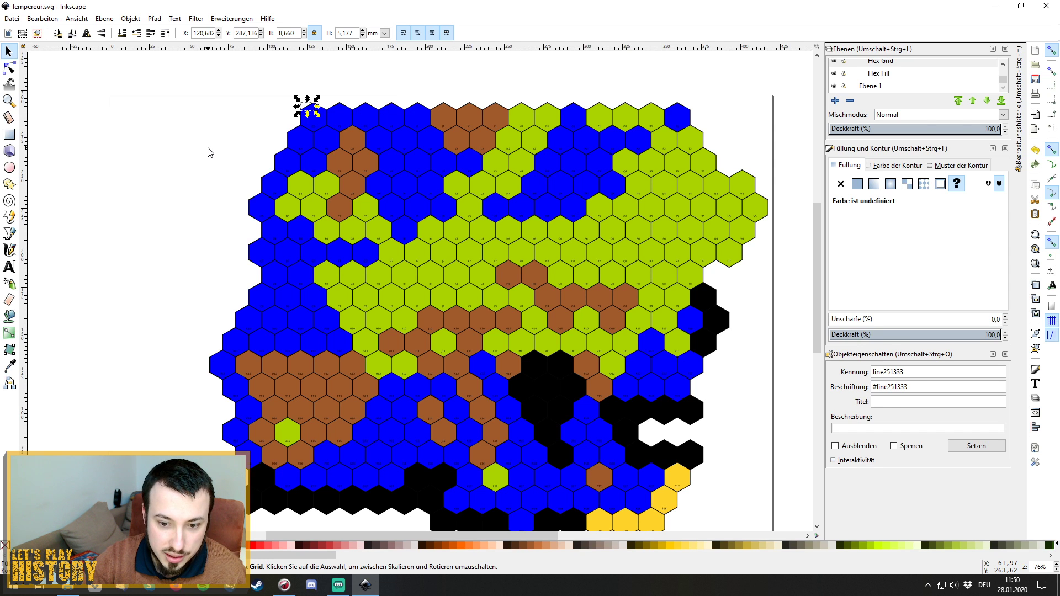
scroll(210, 152, down, 3)
scroll(209, 152, up, 3)
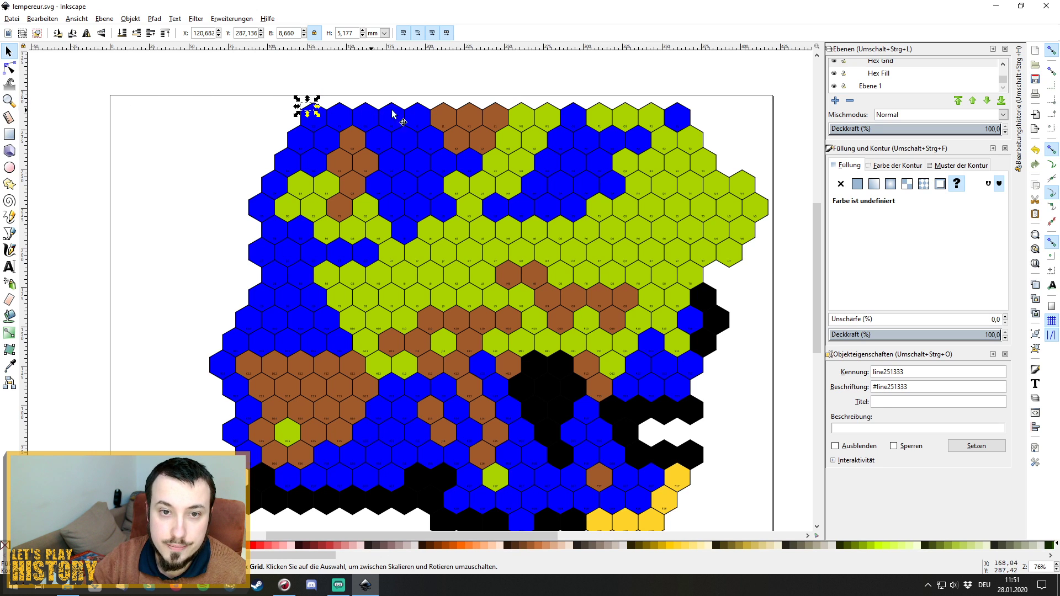
click(510, 88)
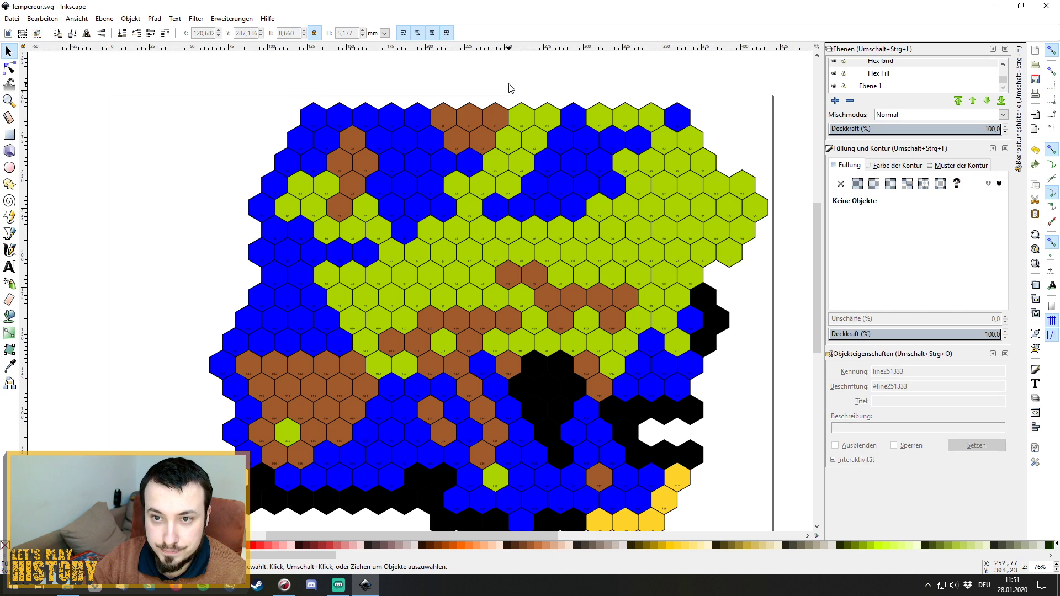
scroll(648, 232, down, 4)
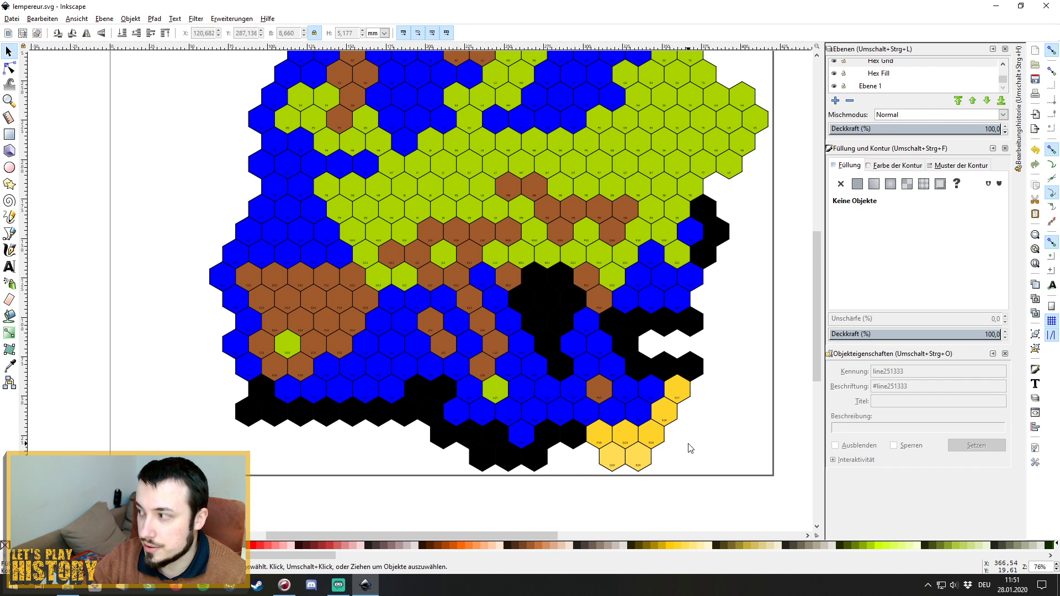
scroll(765, 438, up, 3)
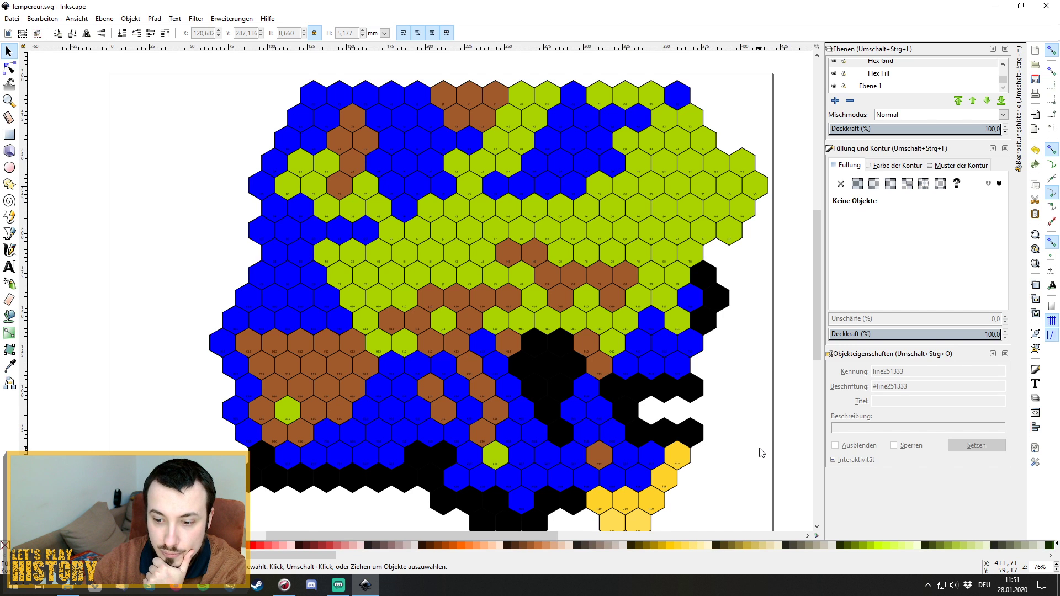
scroll(730, 464, down, 1)
scroll(729, 464, up, 1)
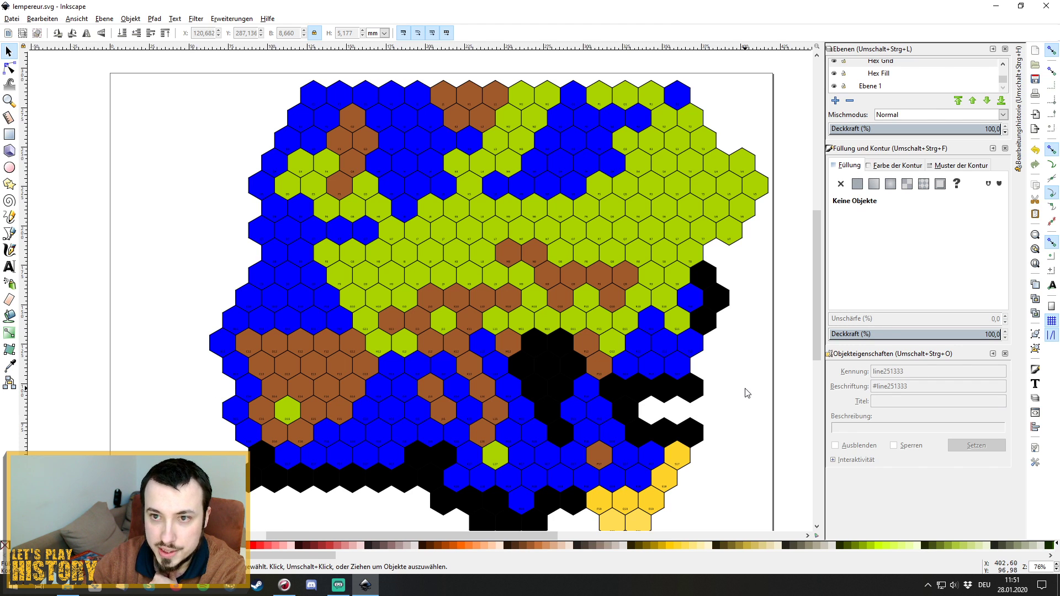
scroll(747, 393, down, 2)
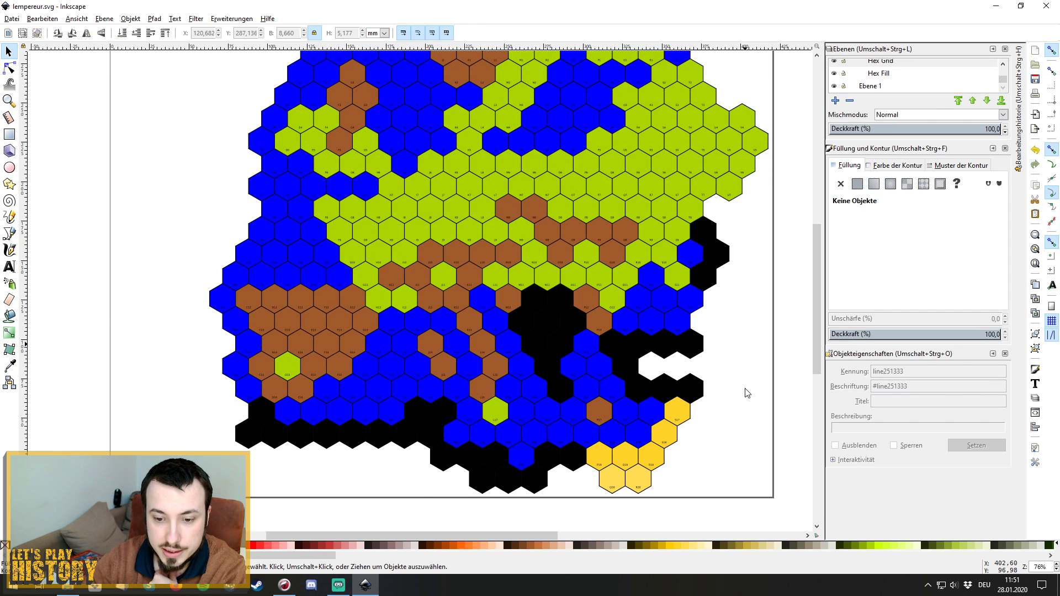
scroll(747, 393, up, 1)
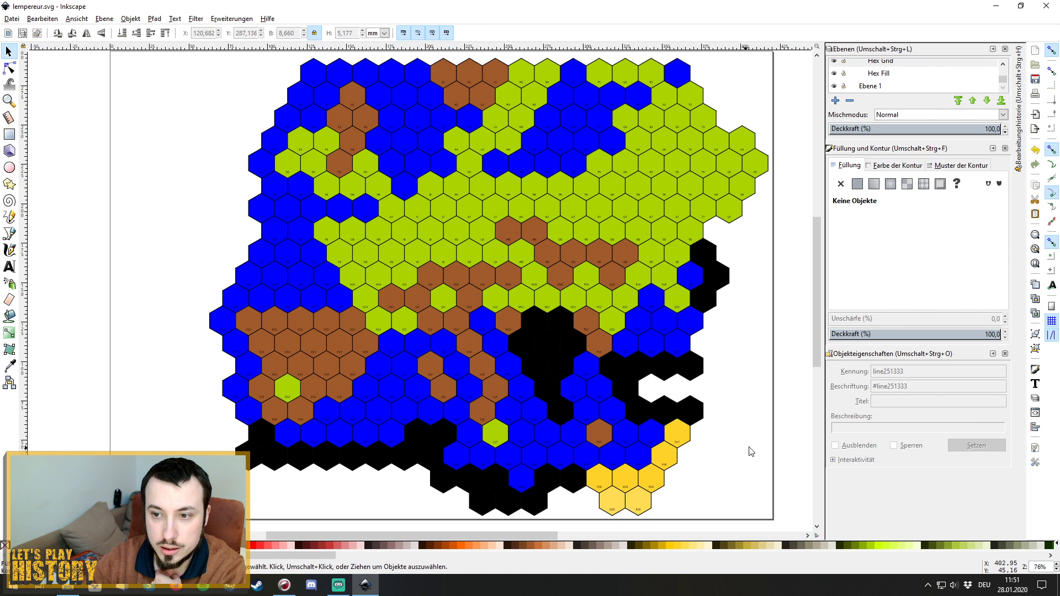
scroll(771, 418, up, 1)
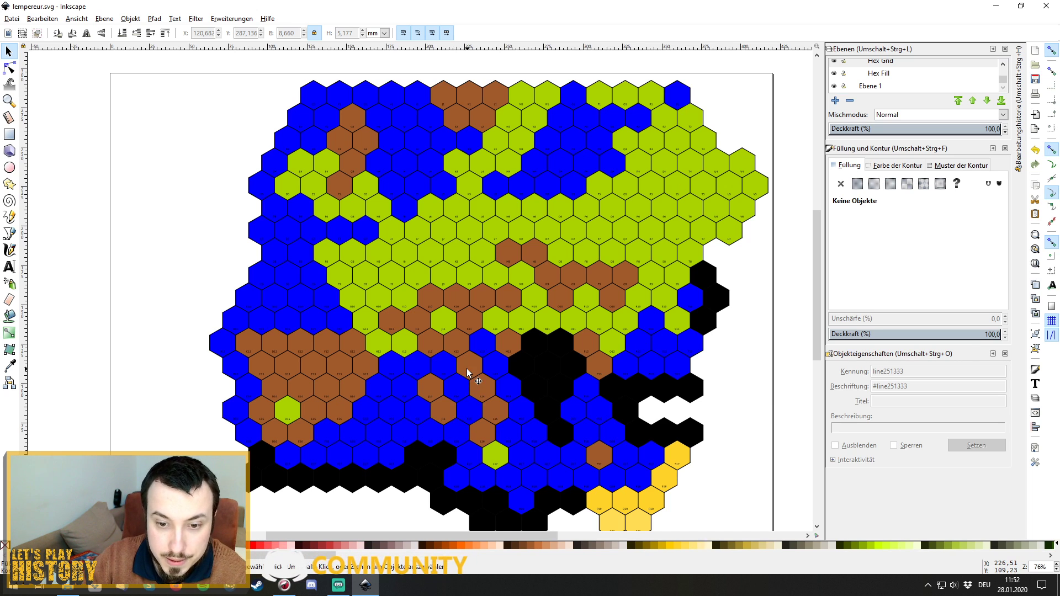
From Ebene 1, collapse the Hex Map layer, lock it and select its row.
click(880, 86)
scroll(872, 83, up, 2)
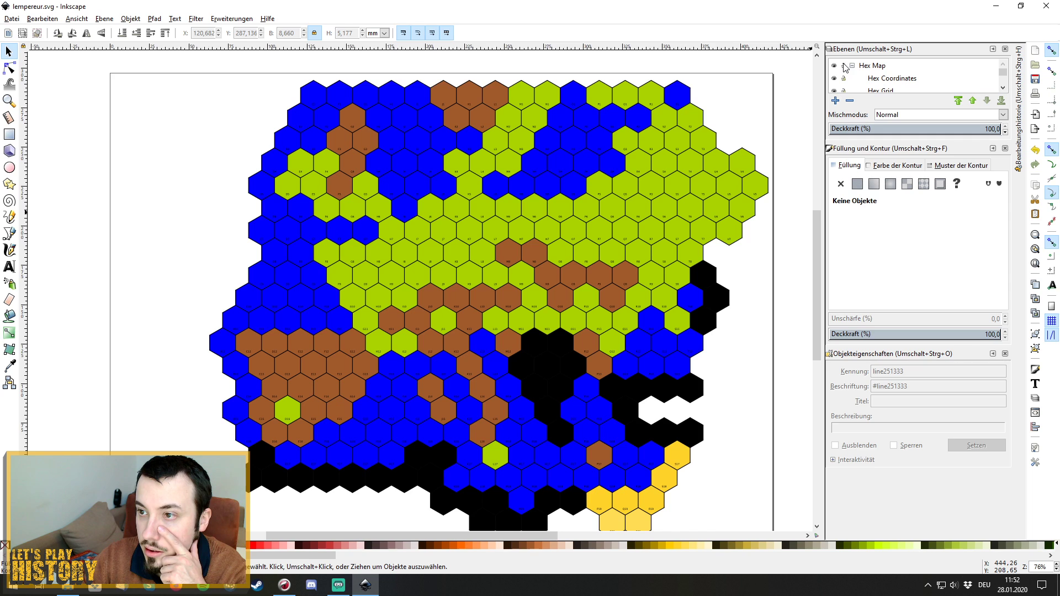
click(852, 66)
click(843, 66)
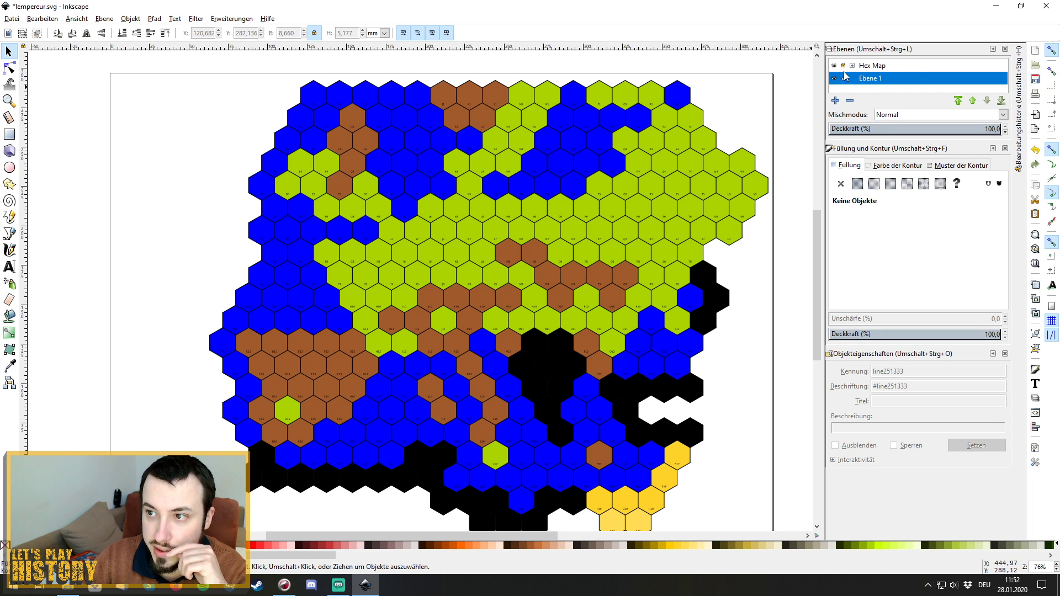
click(915, 66)
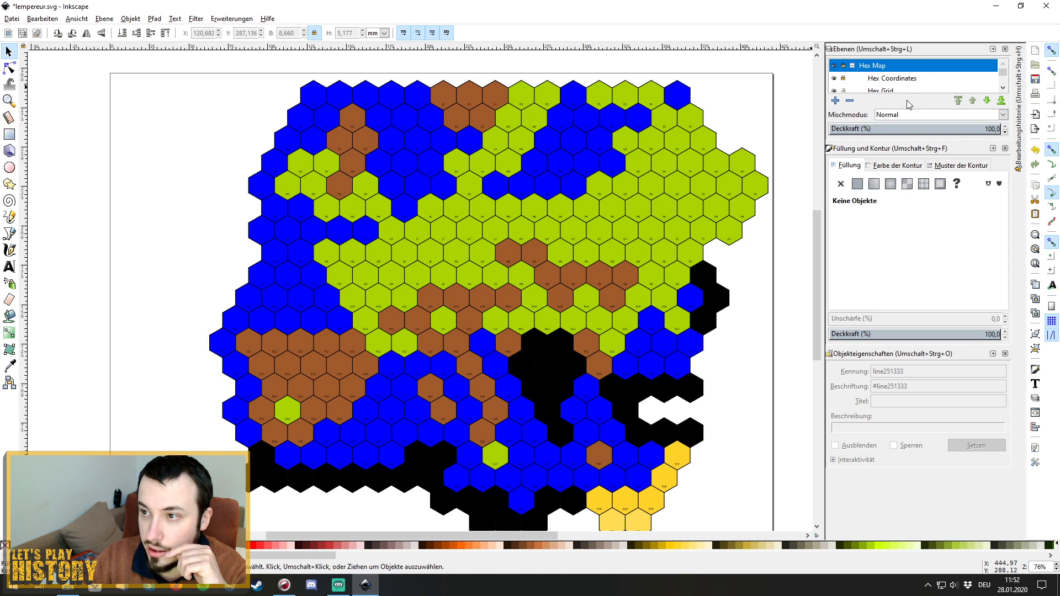
click(852, 66)
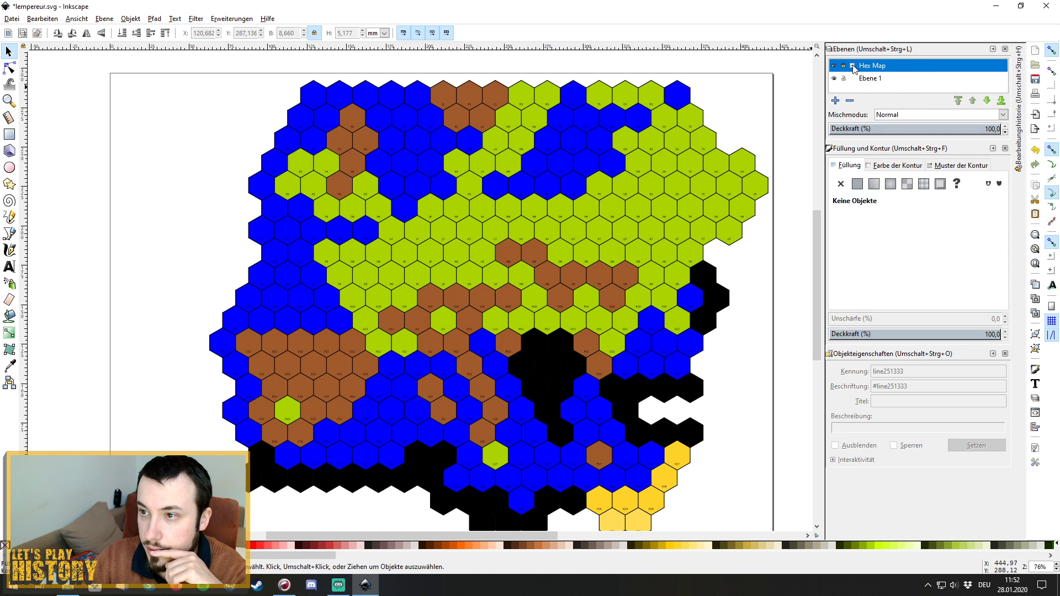
After trying 37.6 and 39.5, set the Hex Map layer's Deckkraft to 100.
click(893, 132)
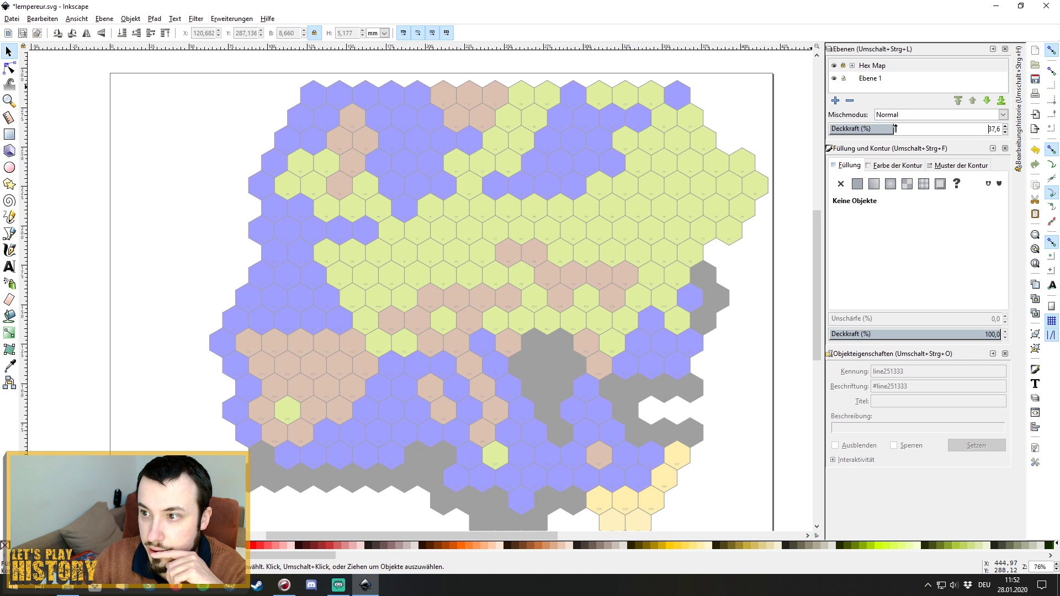
drag(897, 129, 917, 128)
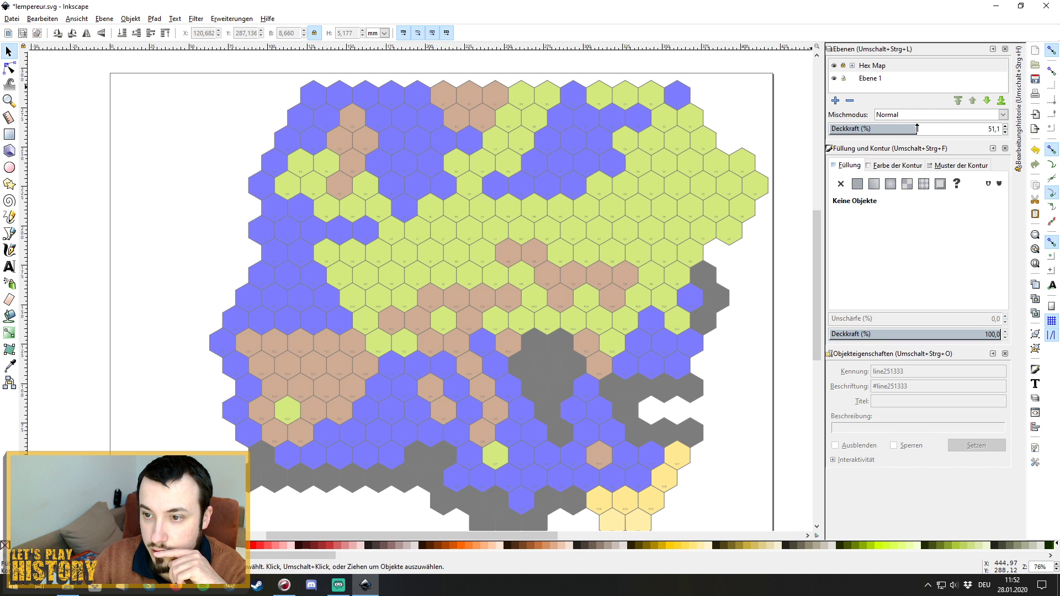
click(984, 128)
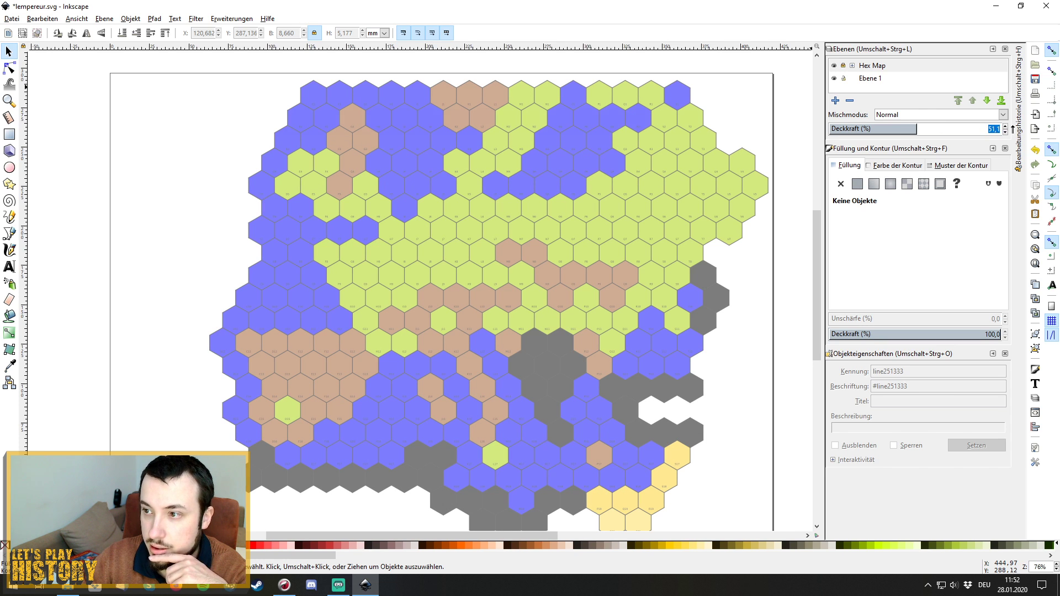
text(100)
key(Return)
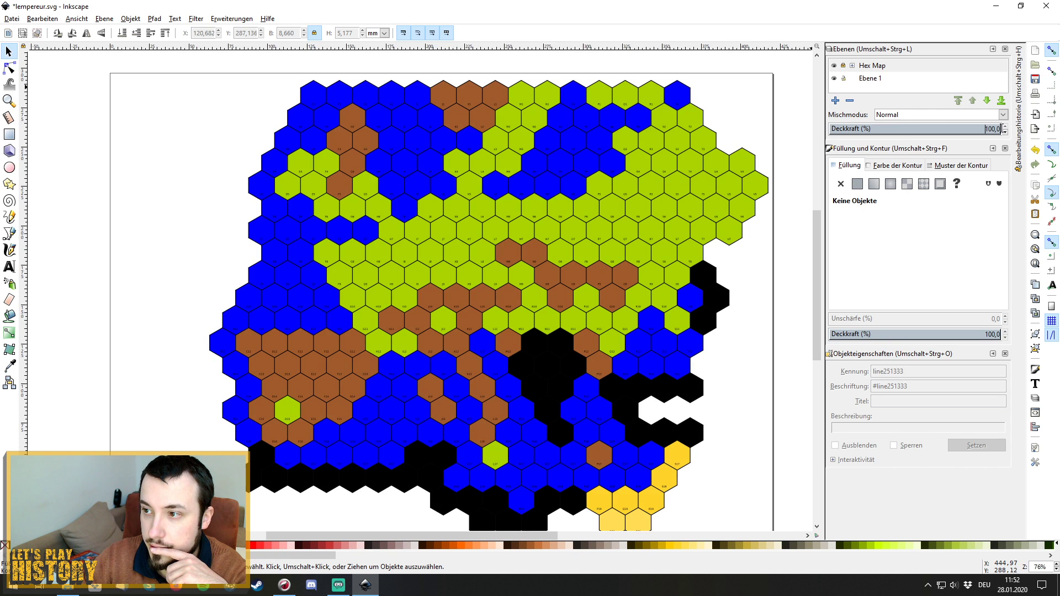
Set the Hex Fill sublayer's Deckkraft to 46.3 under Hex Map, then collapse Hex Map.
click(853, 65)
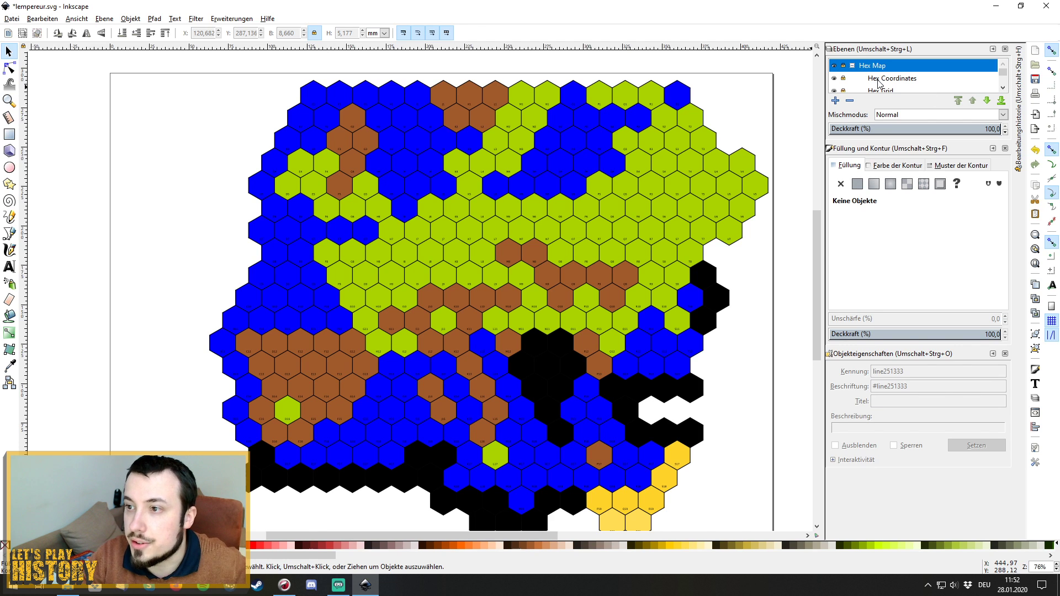
click(894, 79)
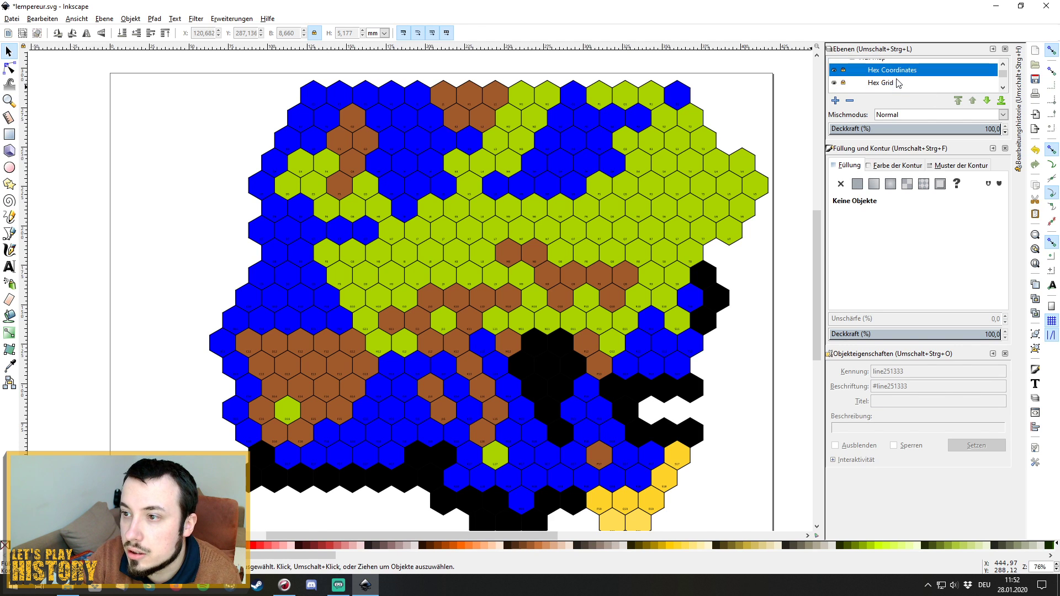
scroll(898, 83, down, 1)
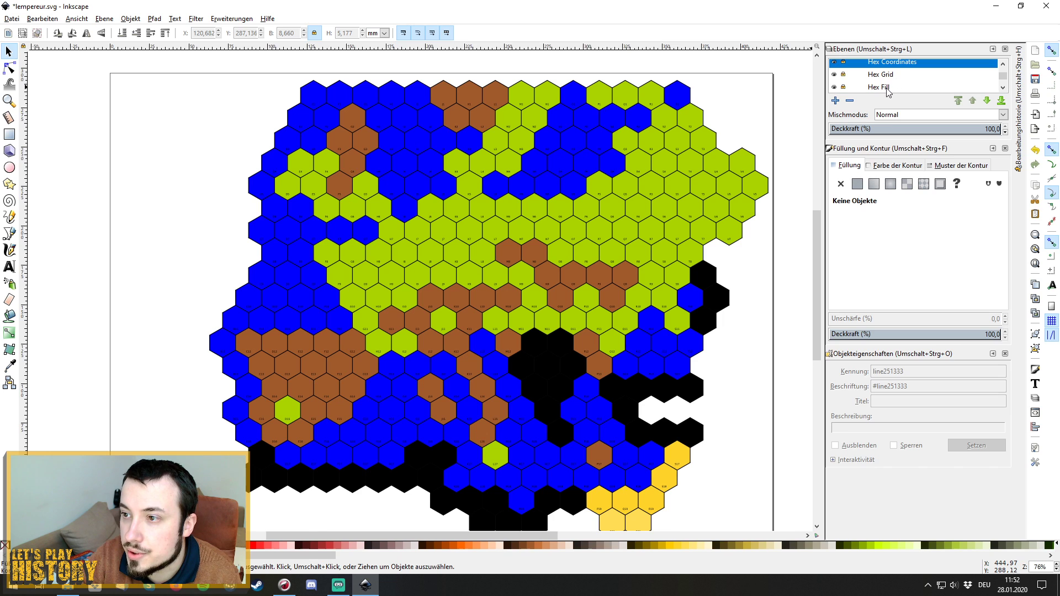
click(886, 87)
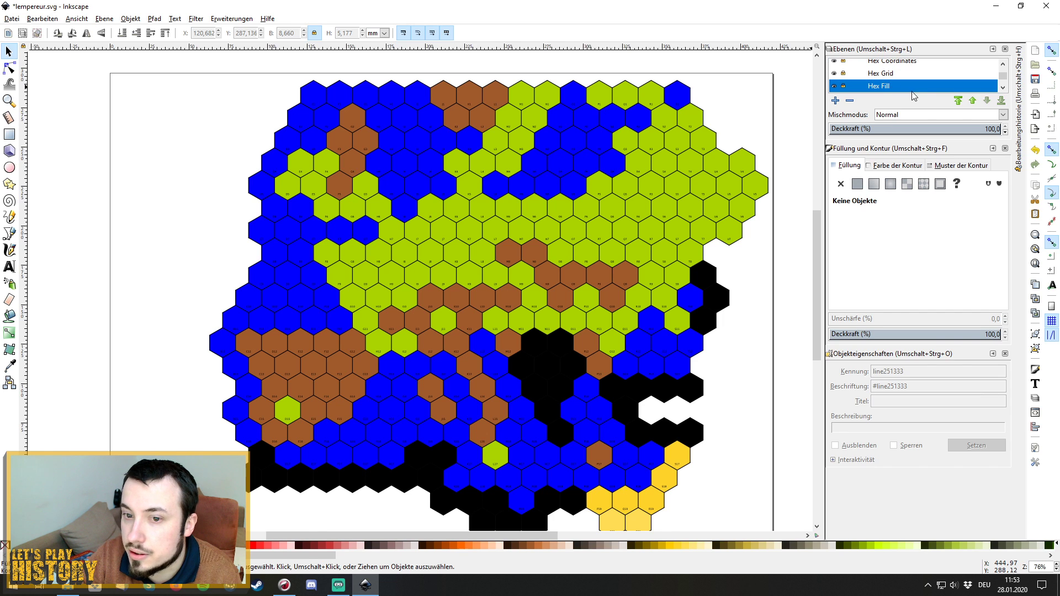
click(908, 129)
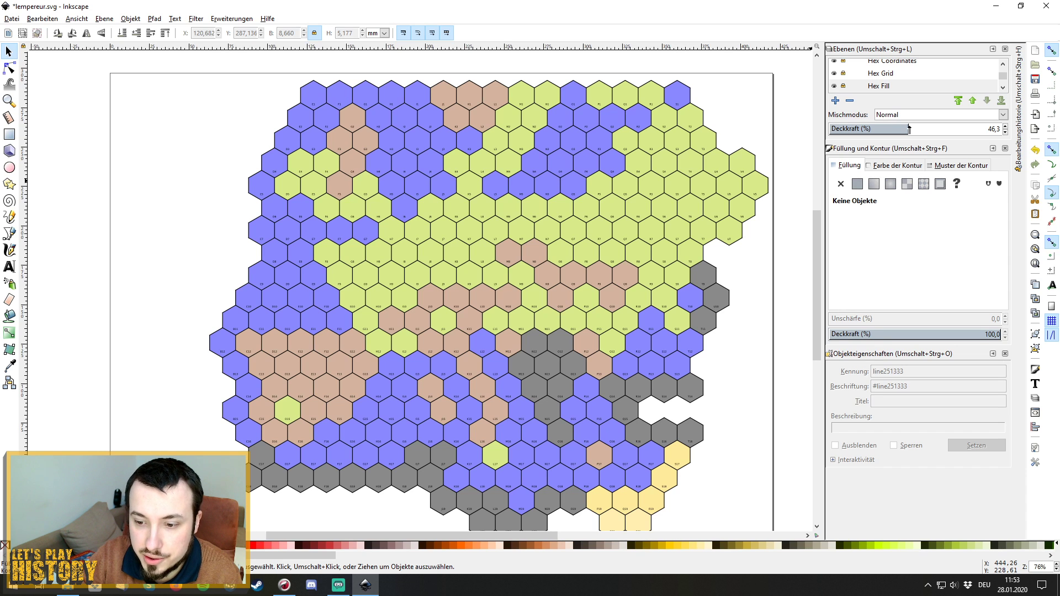
scroll(882, 83, up, 2)
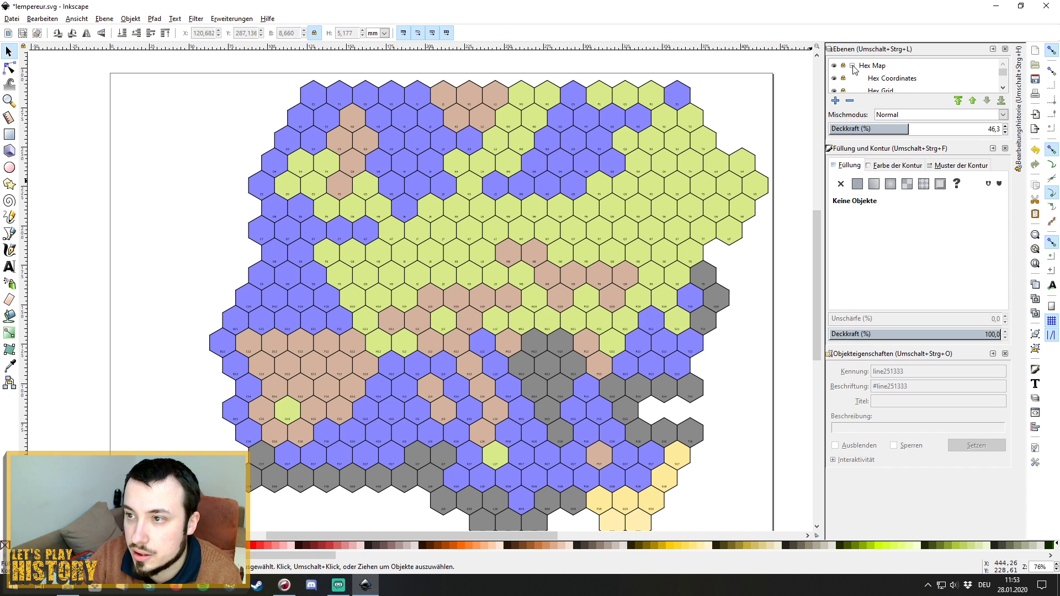
click(853, 65)
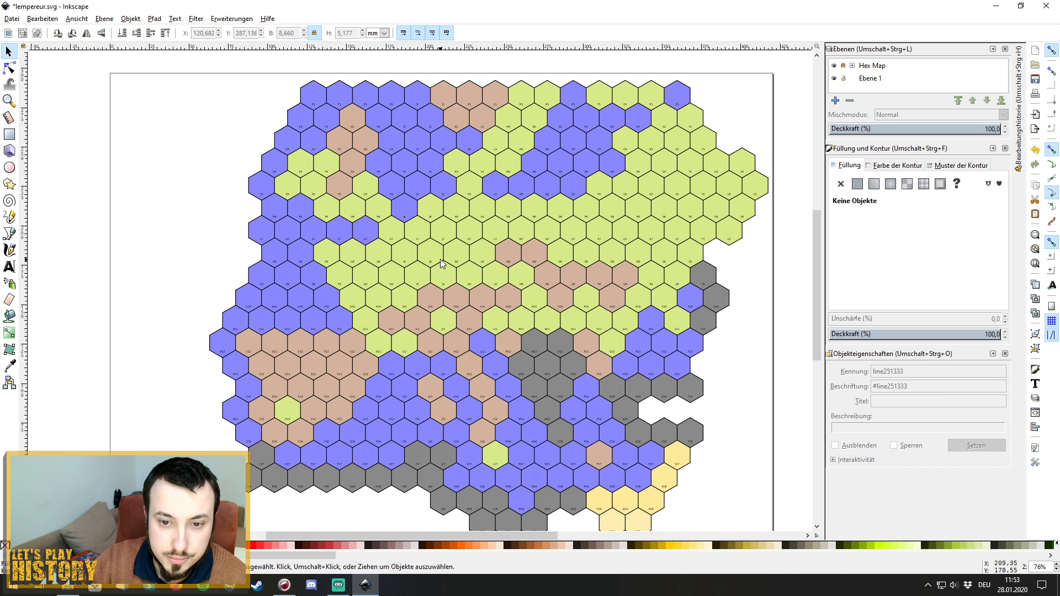
scroll(414, 287, up, 1)
scroll(416, 288, up, 1)
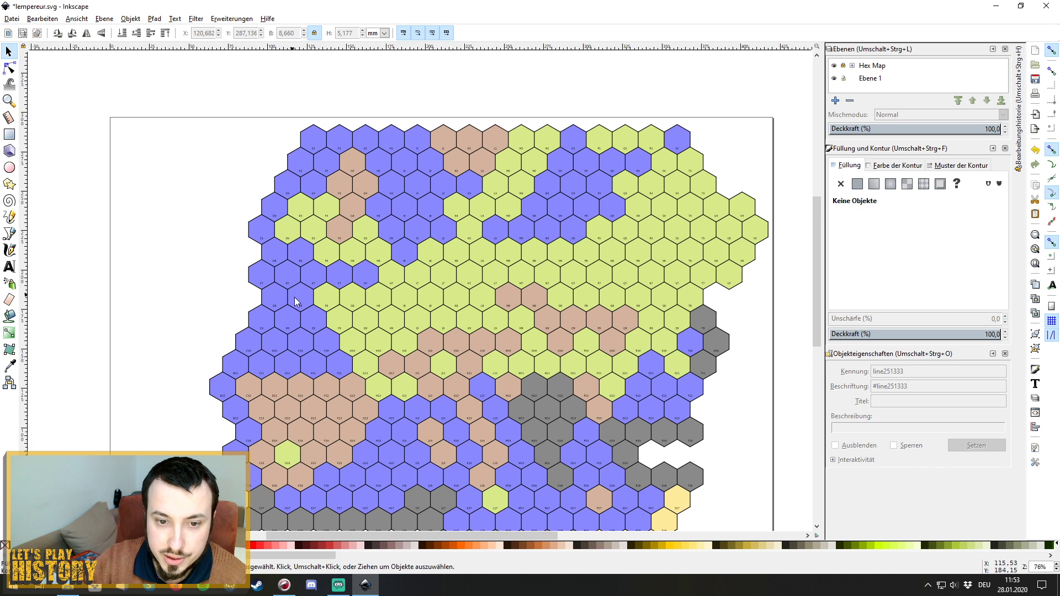
scroll(583, 308, down, 1)
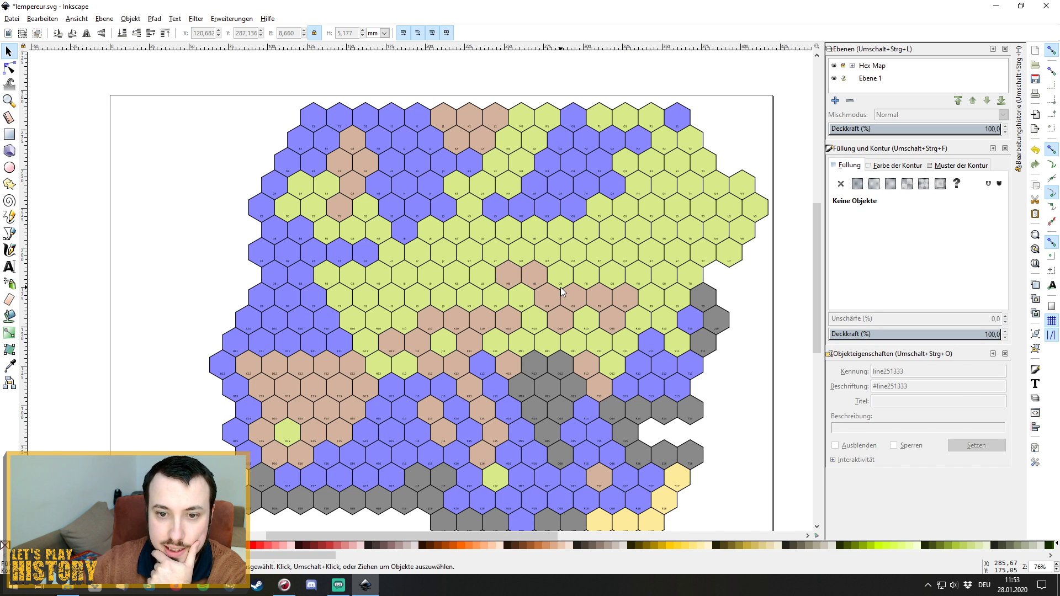
scroll(538, 317, down, 1)
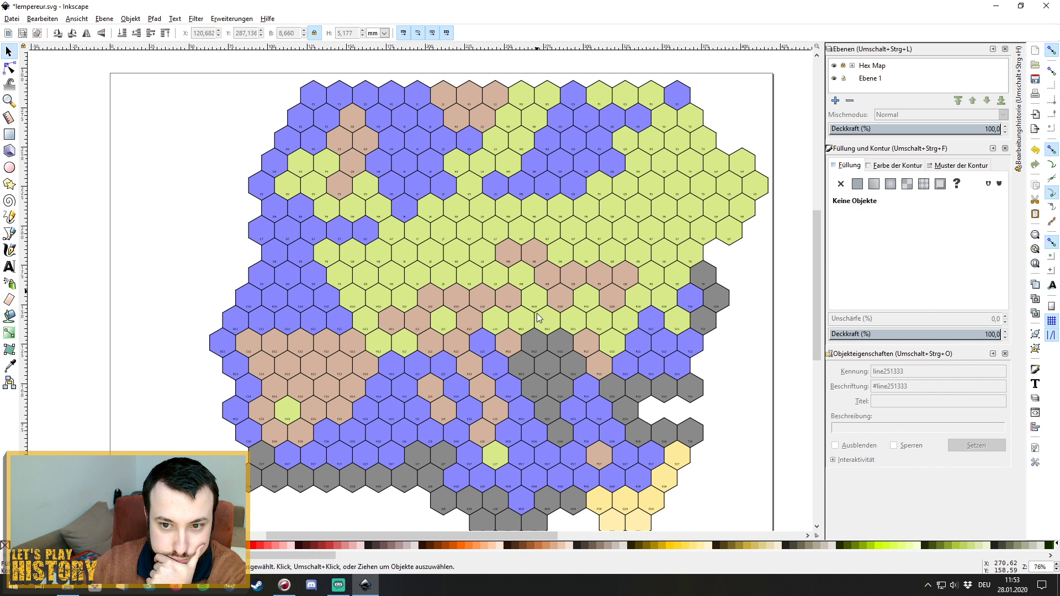
scroll(538, 317, up, 1)
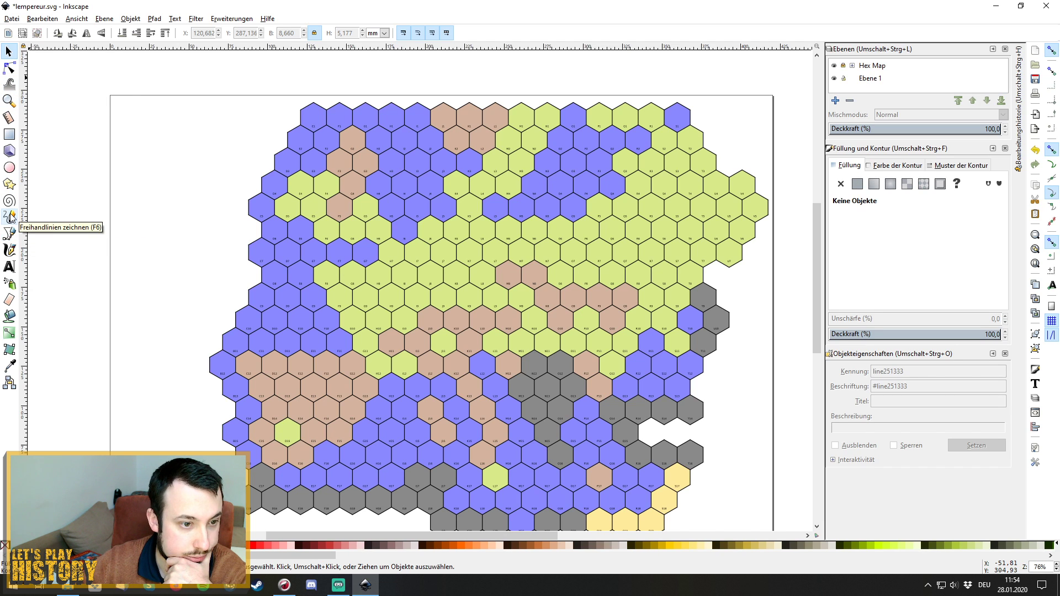
Select the Pencil tool and rename layer Ebene 1 to 'Shapes' via Ebene umbenennen.
click(10, 217)
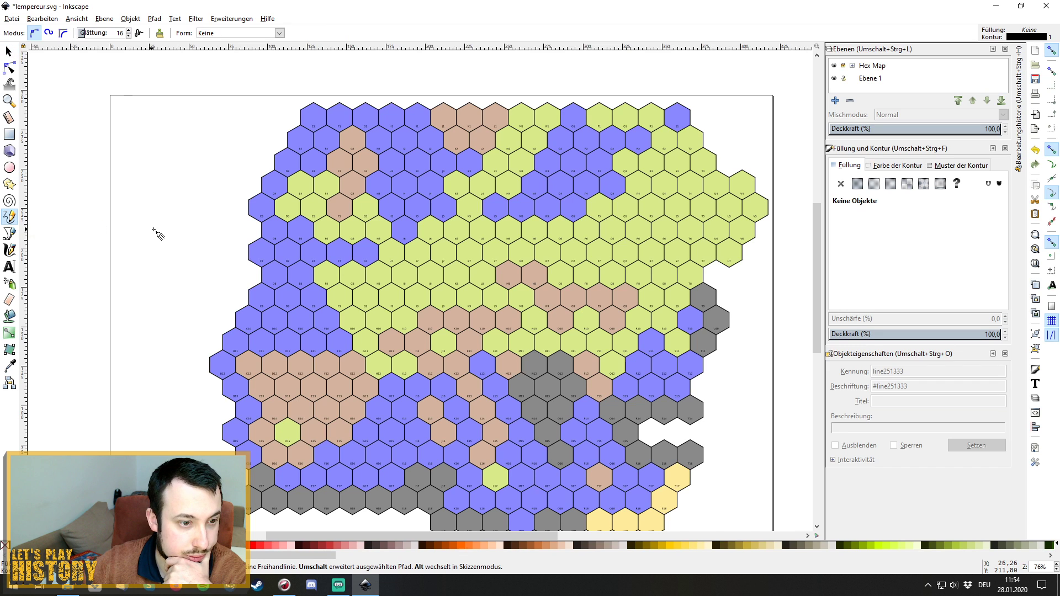
click(872, 80)
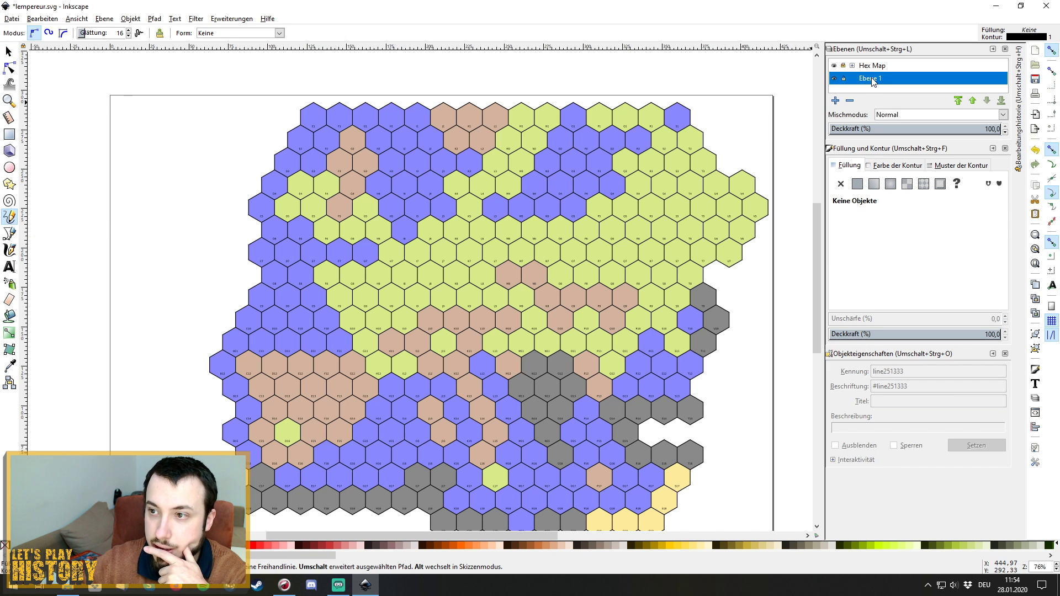
right_click(875, 79)
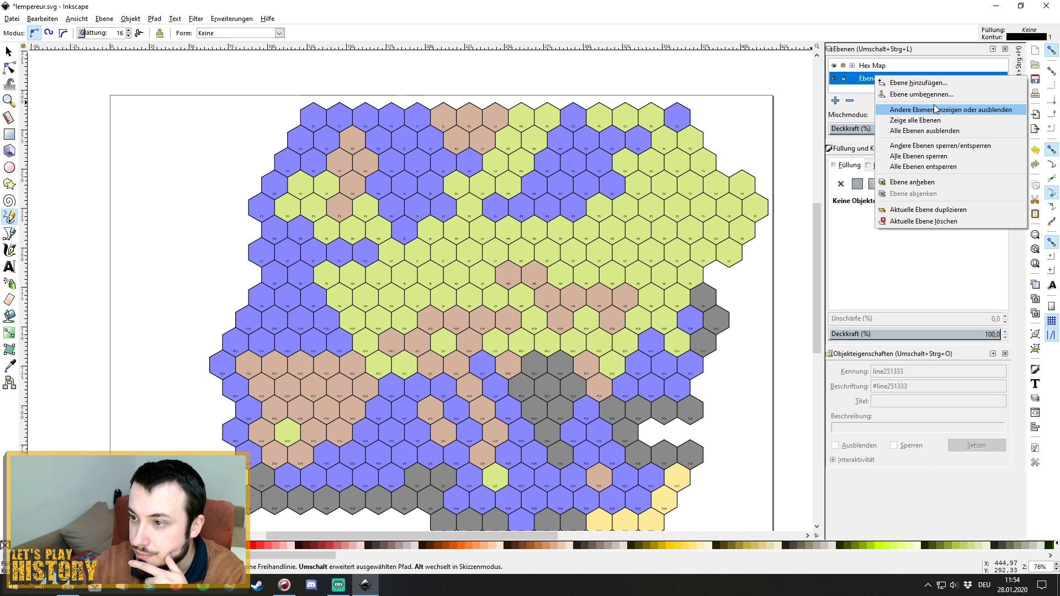
click(965, 95)
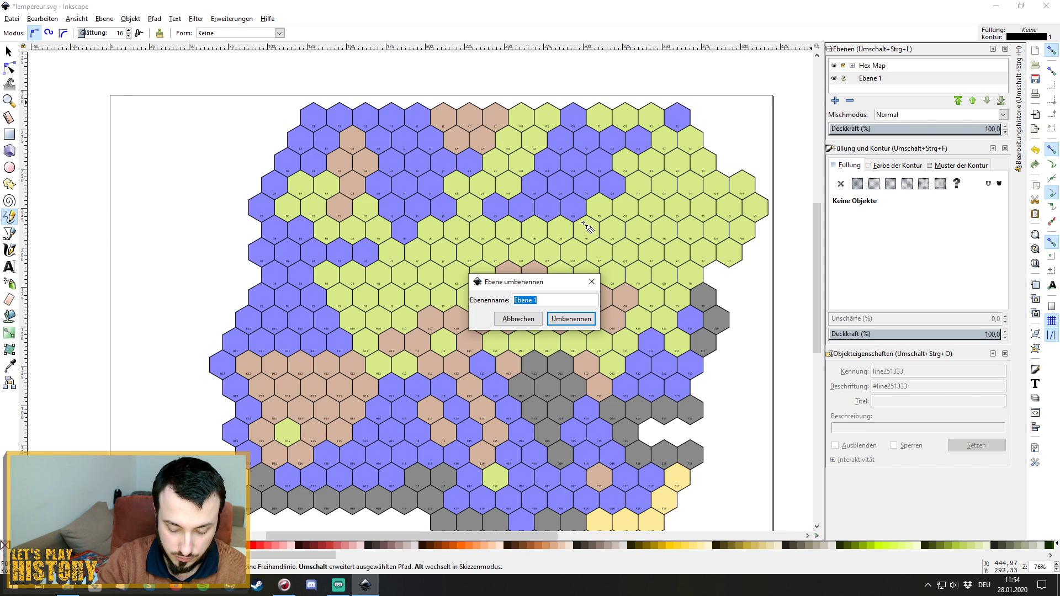
text(Sh)
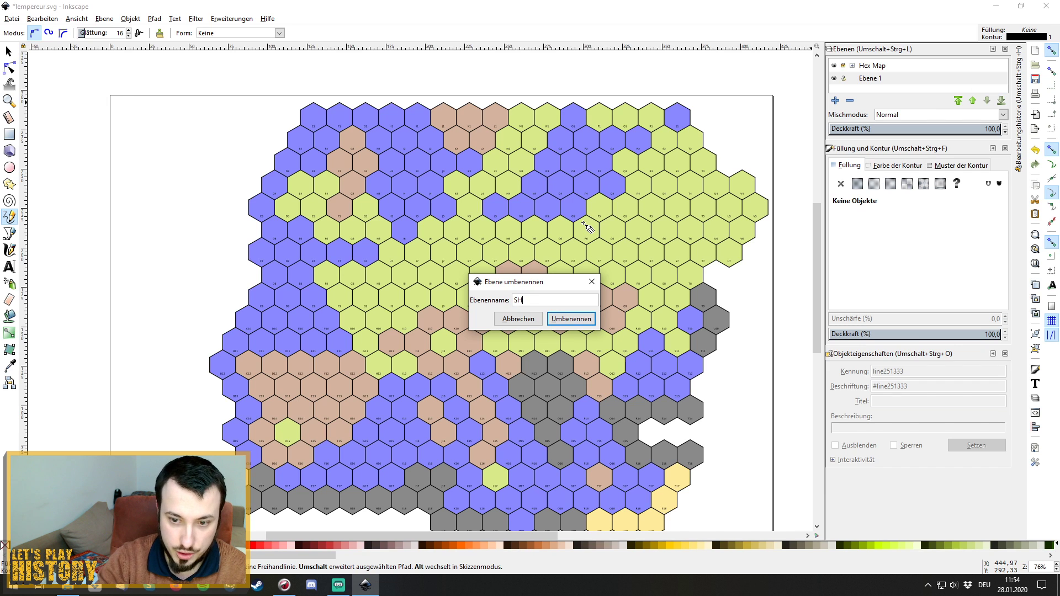
key(BackSpace)
text(hapes)
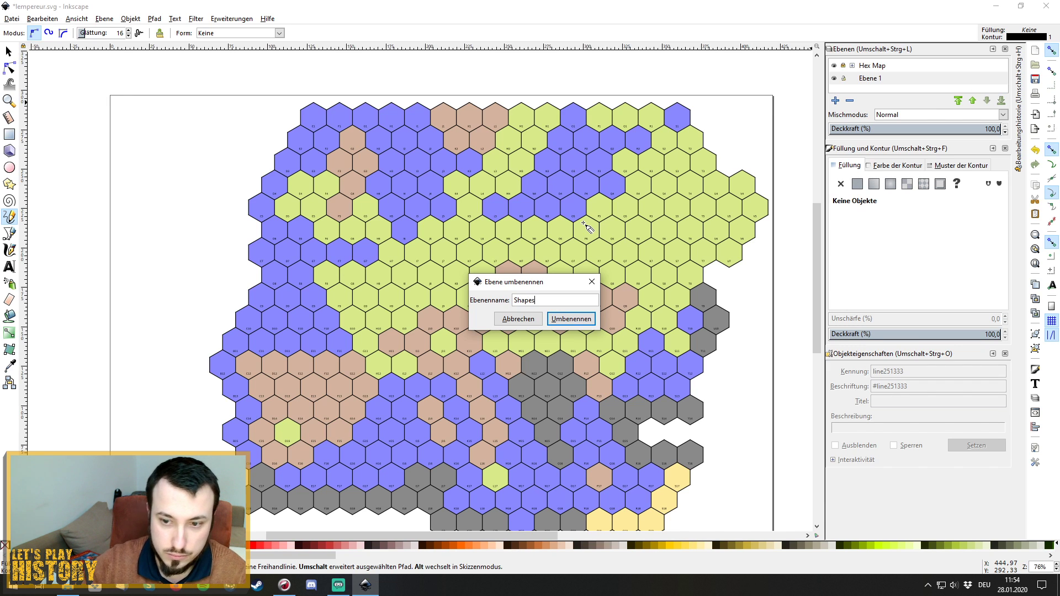
click(580, 319)
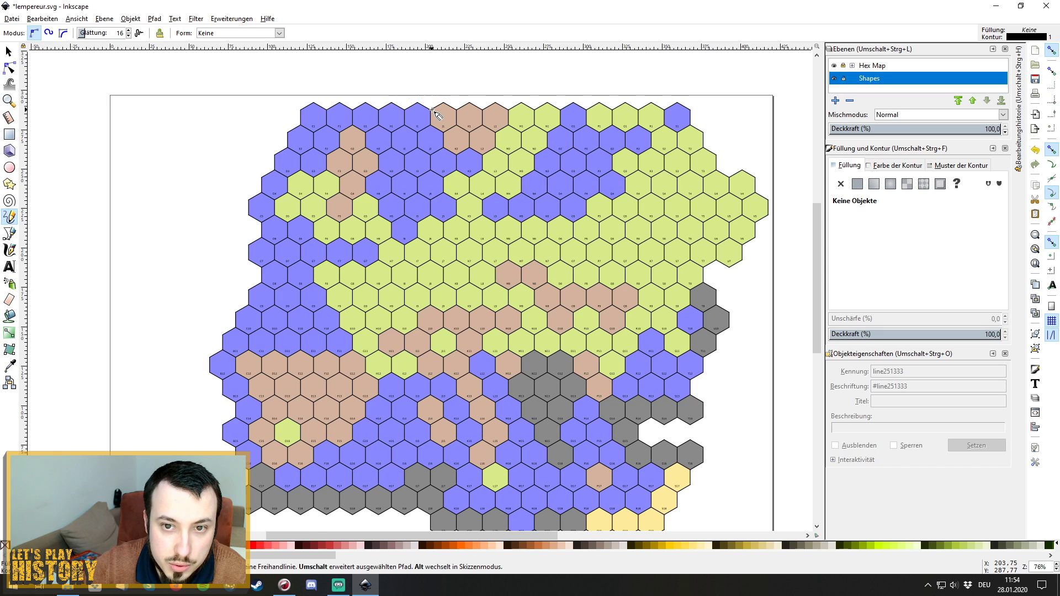
Draw a pencil line along hex edges from J1 past L3 to N1, then zoom in.
mouse_move(431, 111)
mouse_down()
mouse_move(451, 151)
mouse_move(480, 152)
mouse_move(509, 195)
mouse_move(561, 111)
mouse_up()
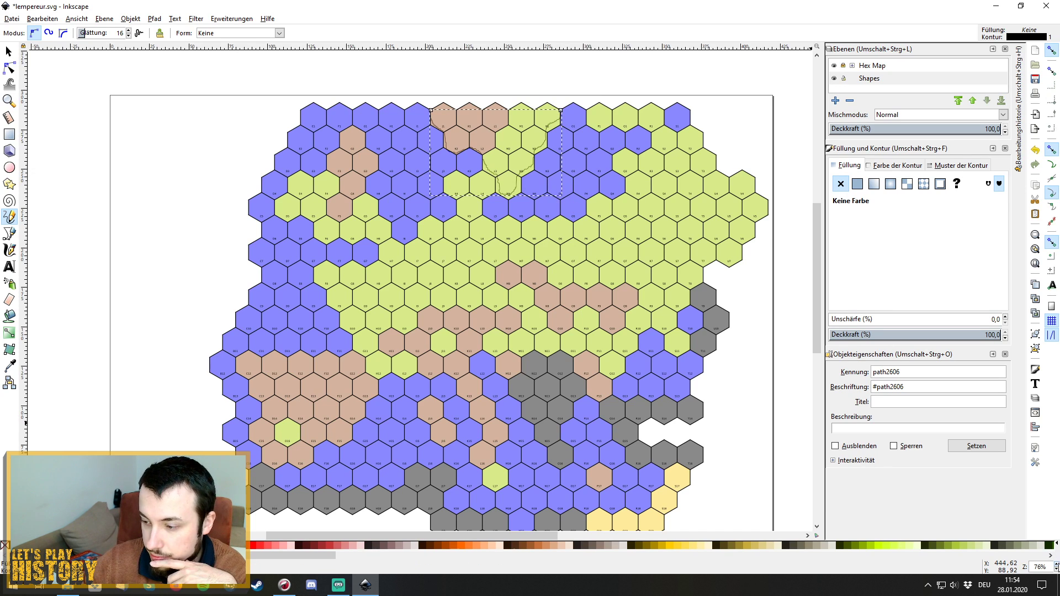
click(1056, 565)
click(1056, 565)
click(1056, 564)
click(1057, 565)
click(1056, 564)
click(1057, 565)
click(1057, 565)
click(1057, 564)
click(1057, 565)
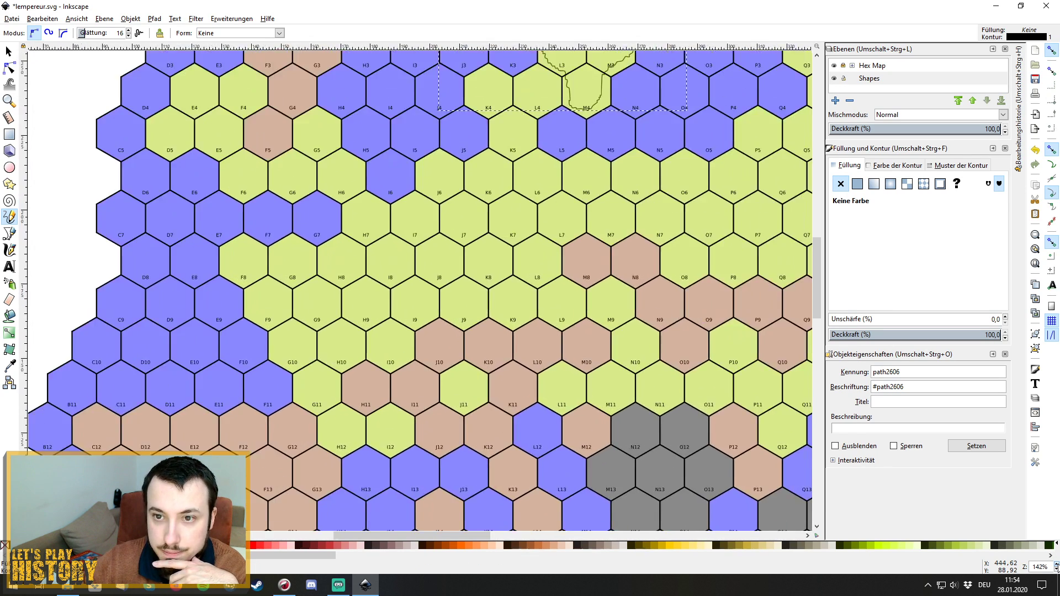
click(1057, 565)
click(1056, 565)
scroll(711, 423, up, 8)
scroll(710, 423, up, 3)
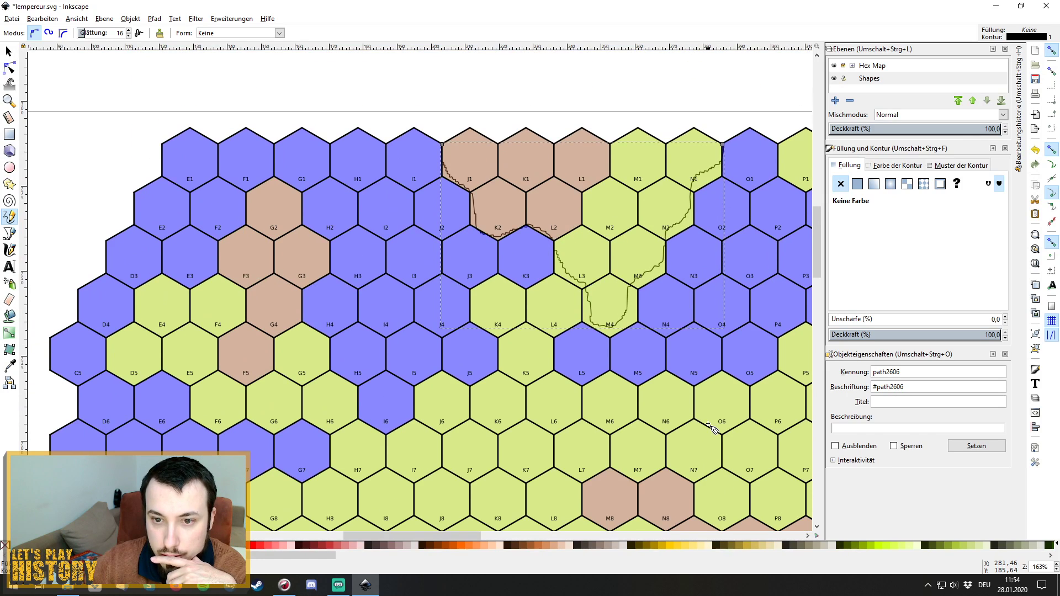
scroll(710, 424, up, 1)
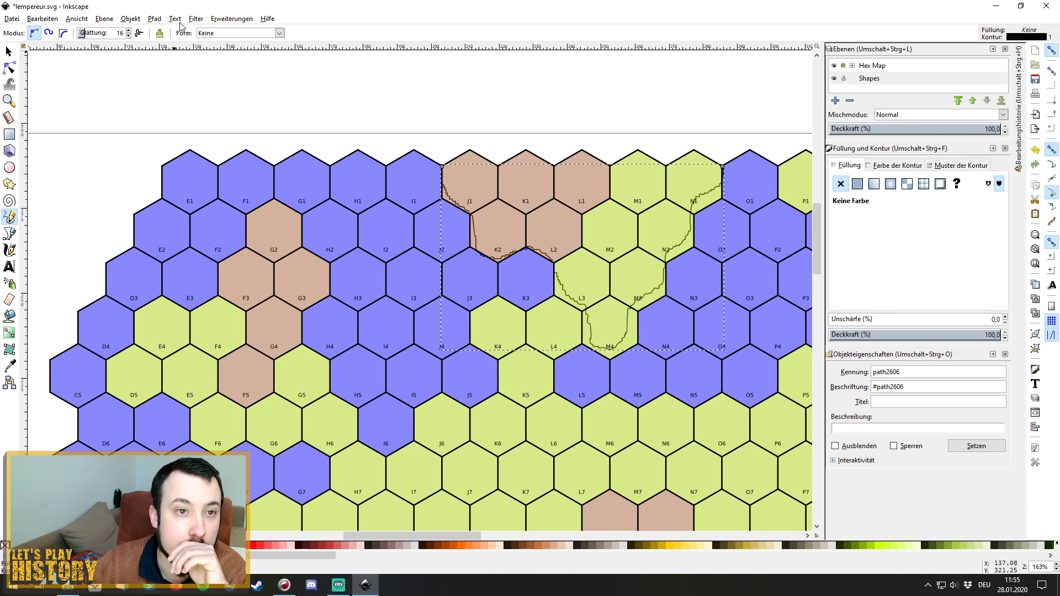
Show the Erweiterungen > Pfad modifizieren submenu.
click(154, 19)
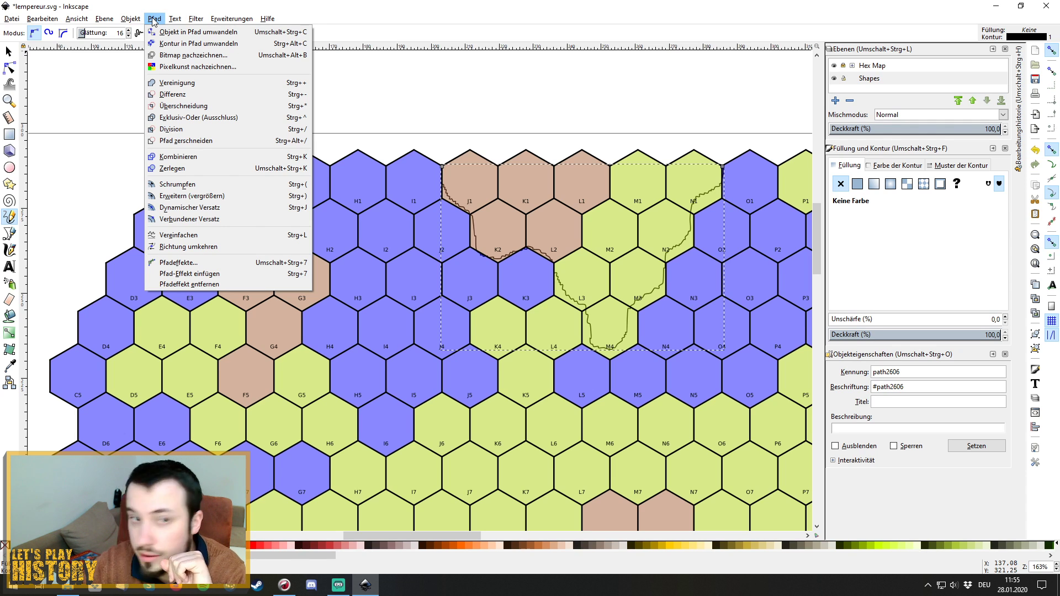
mouse_move(232, 19)
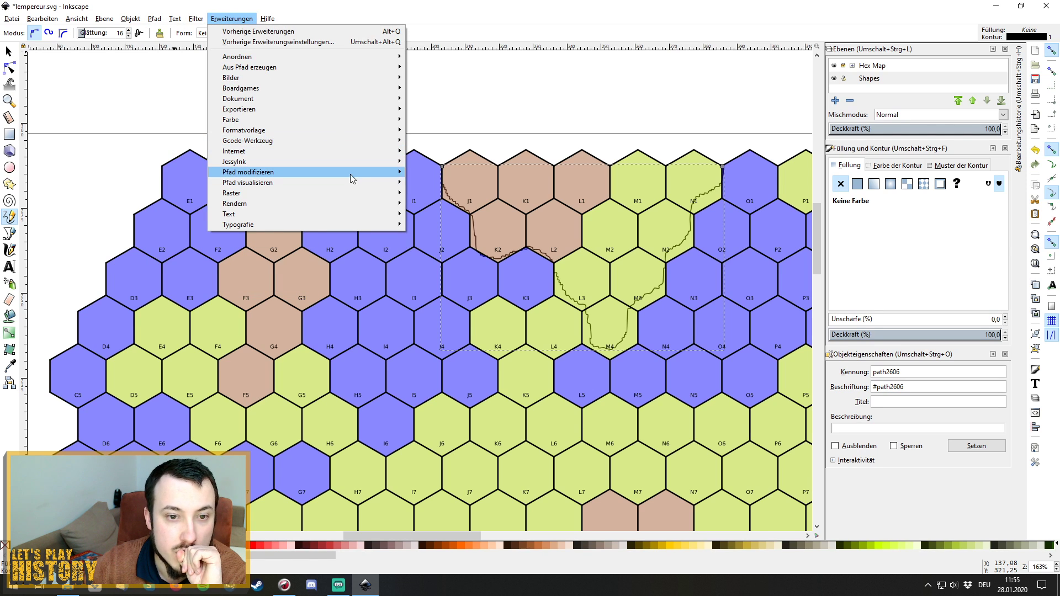
mouse_move(356, 178)
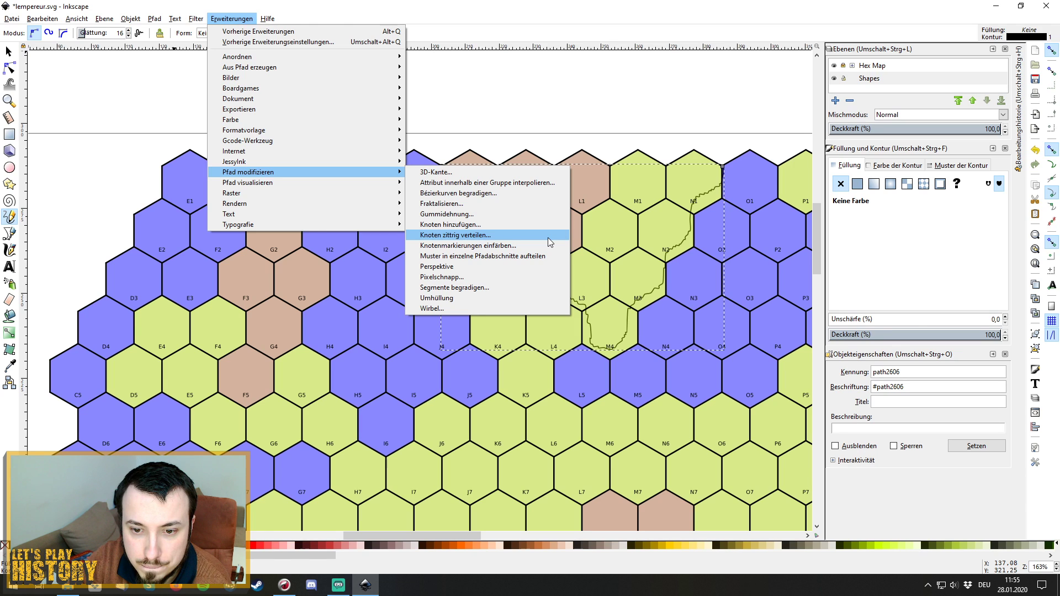
Preview the Gummidehnung effect on the traced line, then close it unapplied.
click(527, 217)
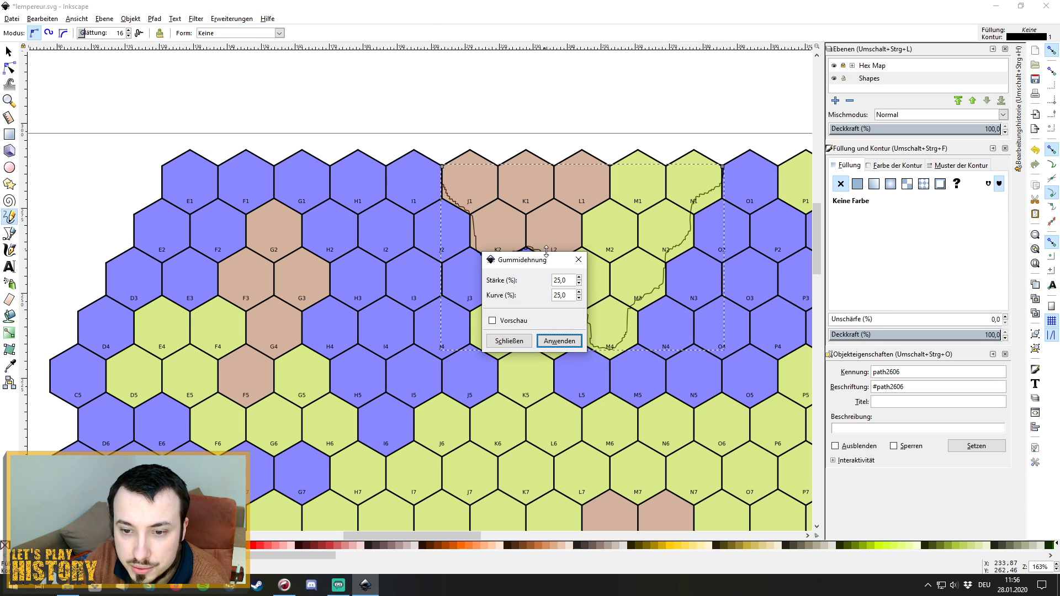
drag(554, 267, 317, 276)
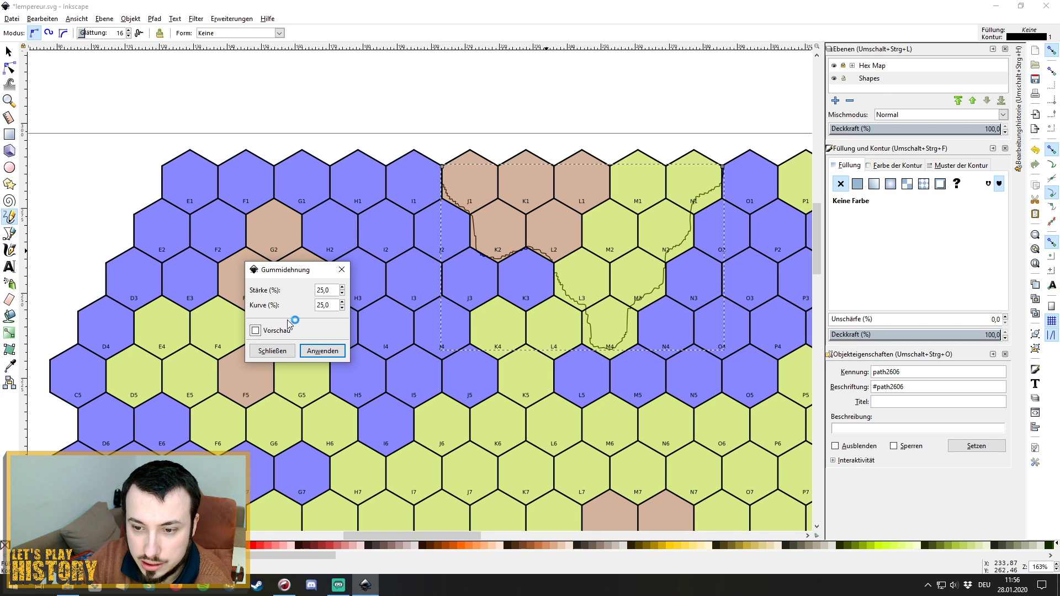
click(256, 331)
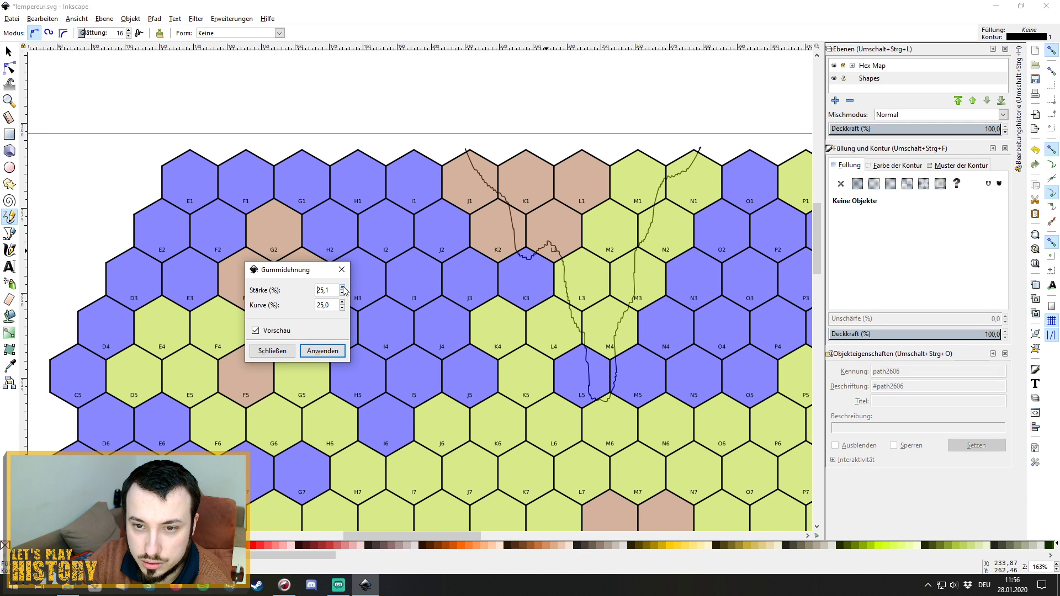
click(272, 350)
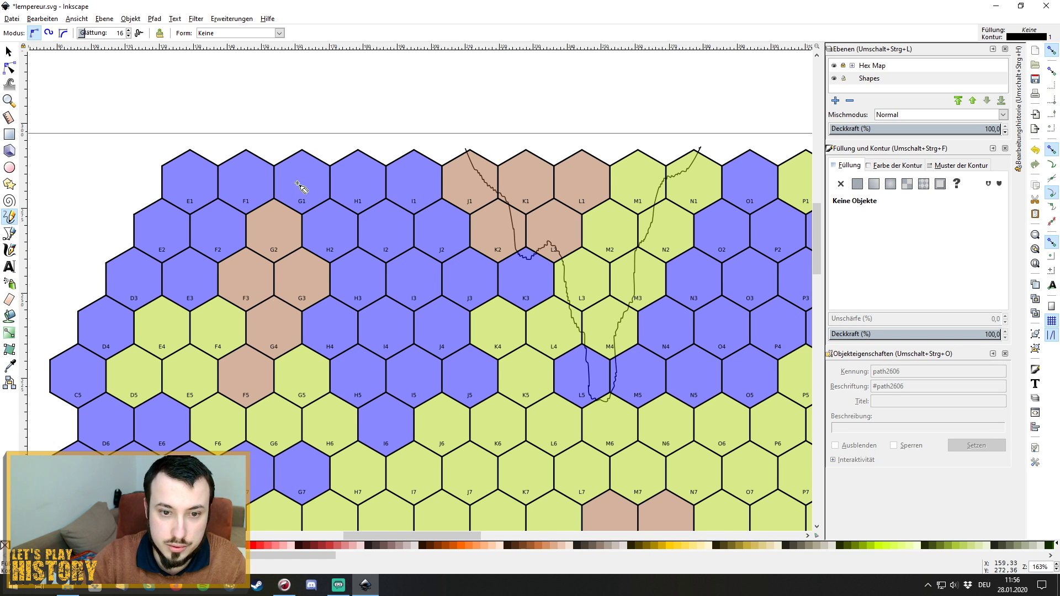
scroll(312, 111, down, 1)
scroll(321, 116, up, 1)
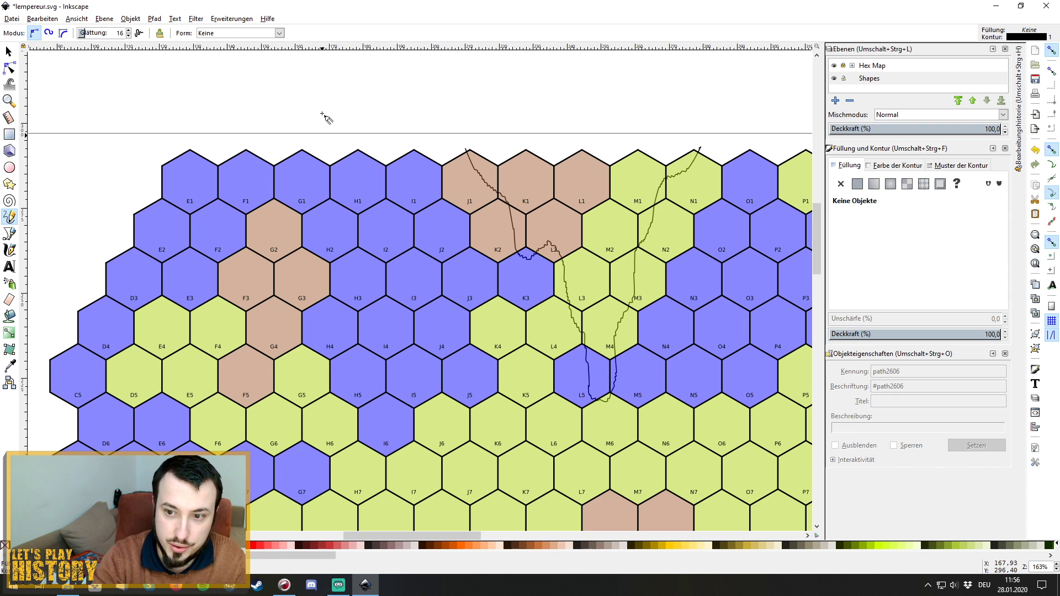
Undo the last outline change and save the hex map document.
key(ctrl+z)
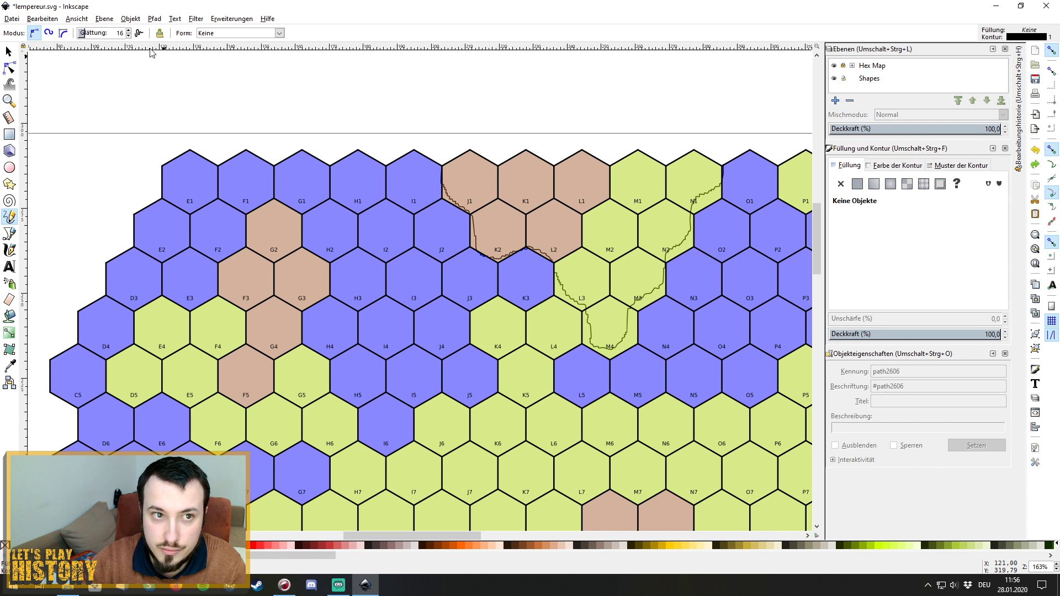
click(11, 18)
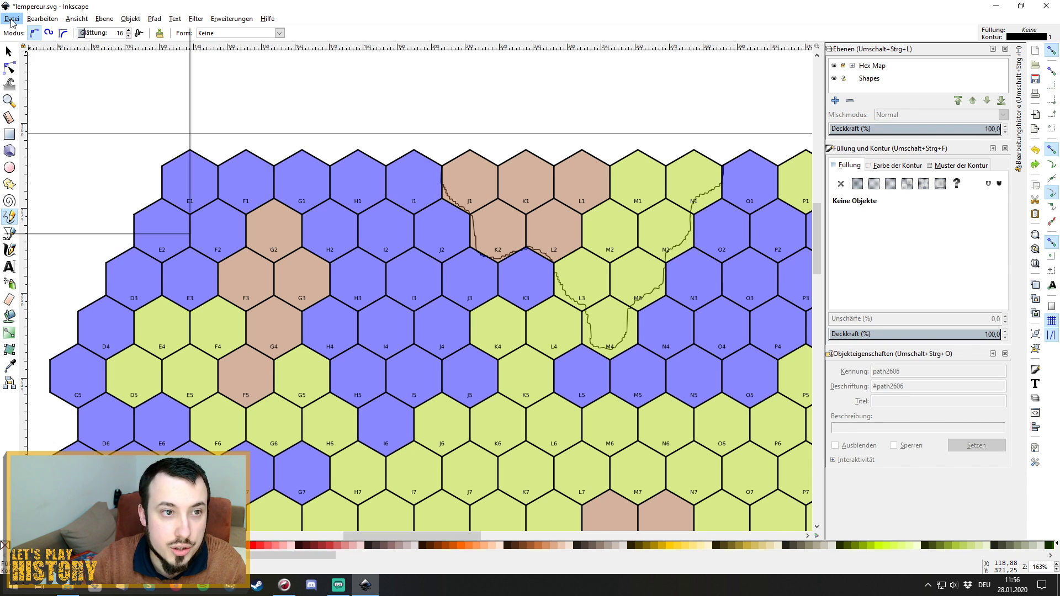
click(30, 89)
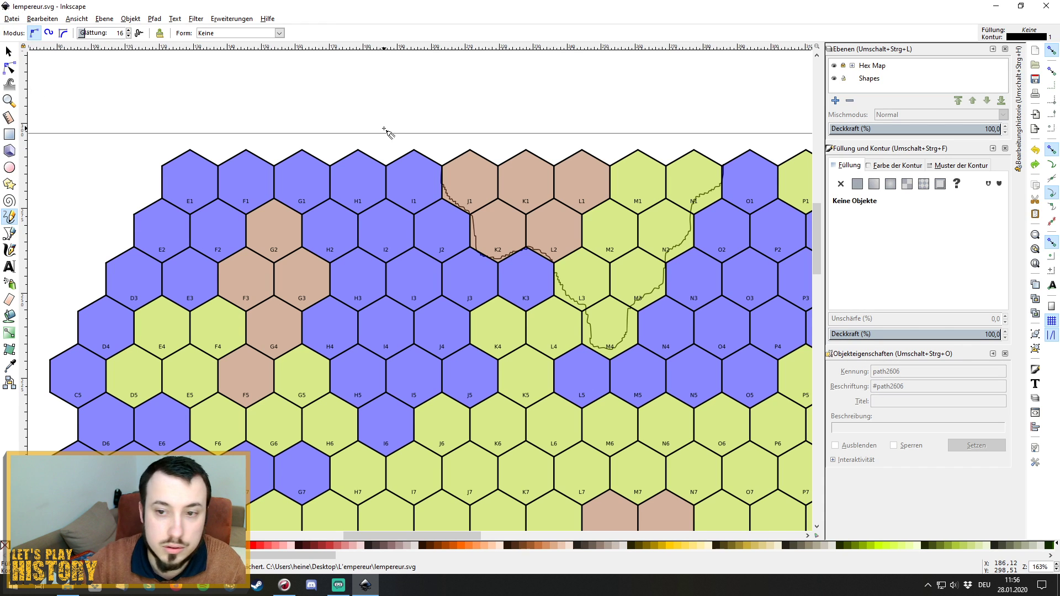
Preview Knoten zittrig verteilen with Gleichmäßig distribution, close it unapplied, then activate Shapes.
click(232, 20)
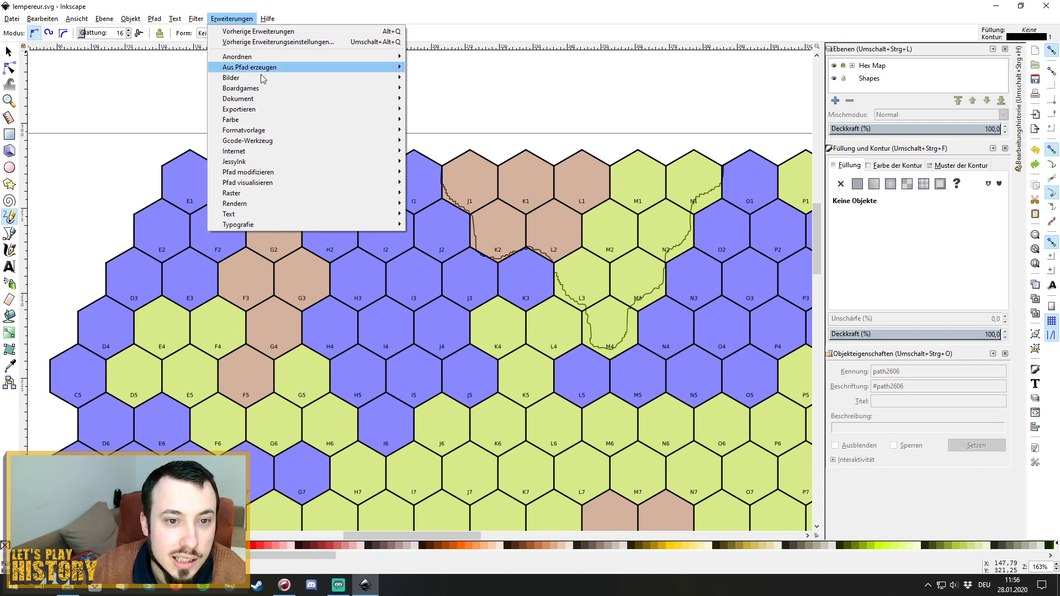
mouse_move(365, 173)
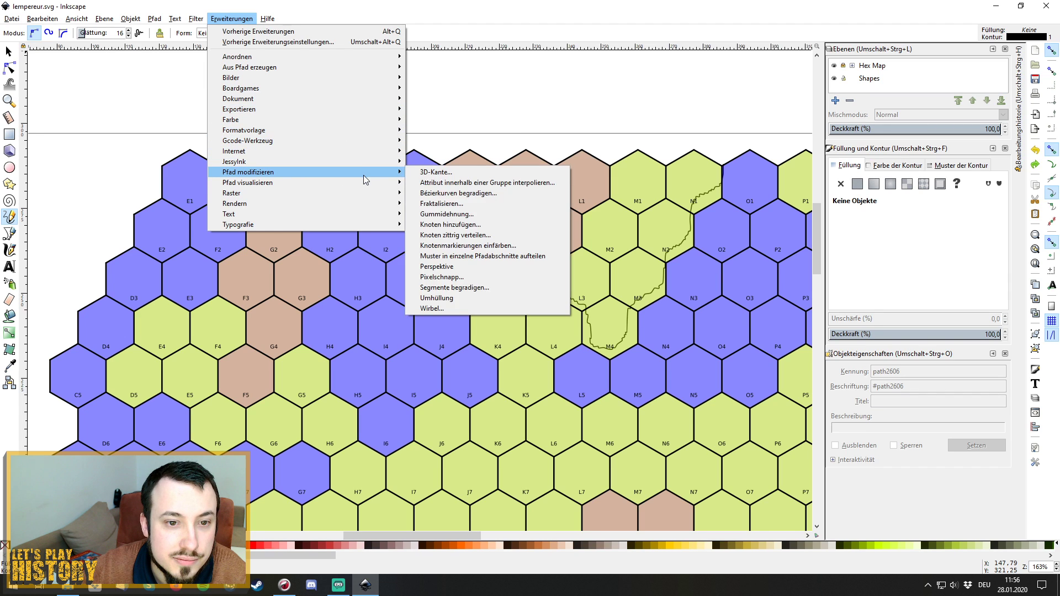
mouse_move(393, 186)
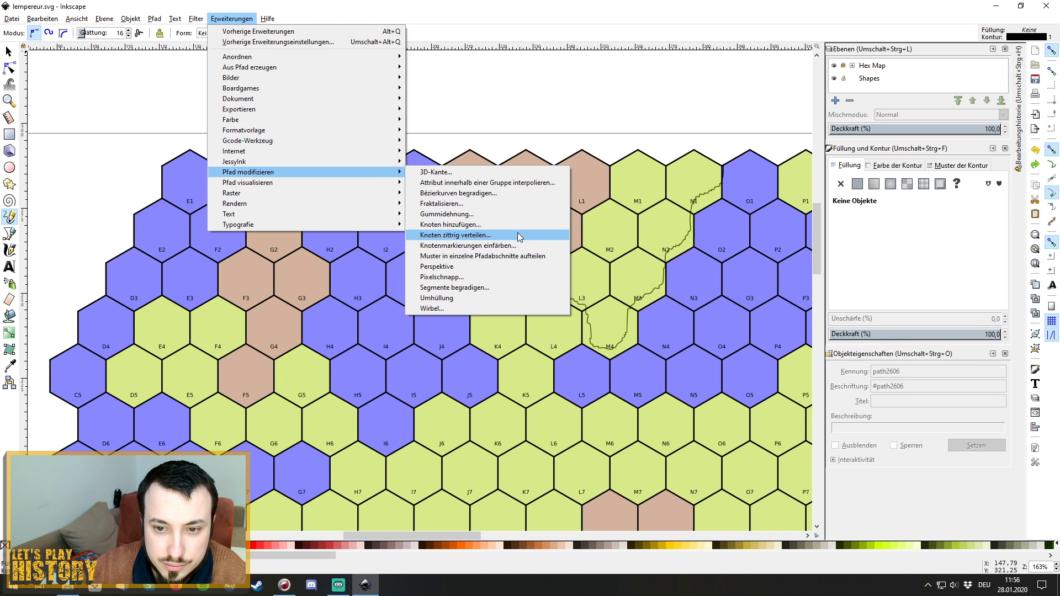
click(519, 235)
drag(552, 231, 338, 224)
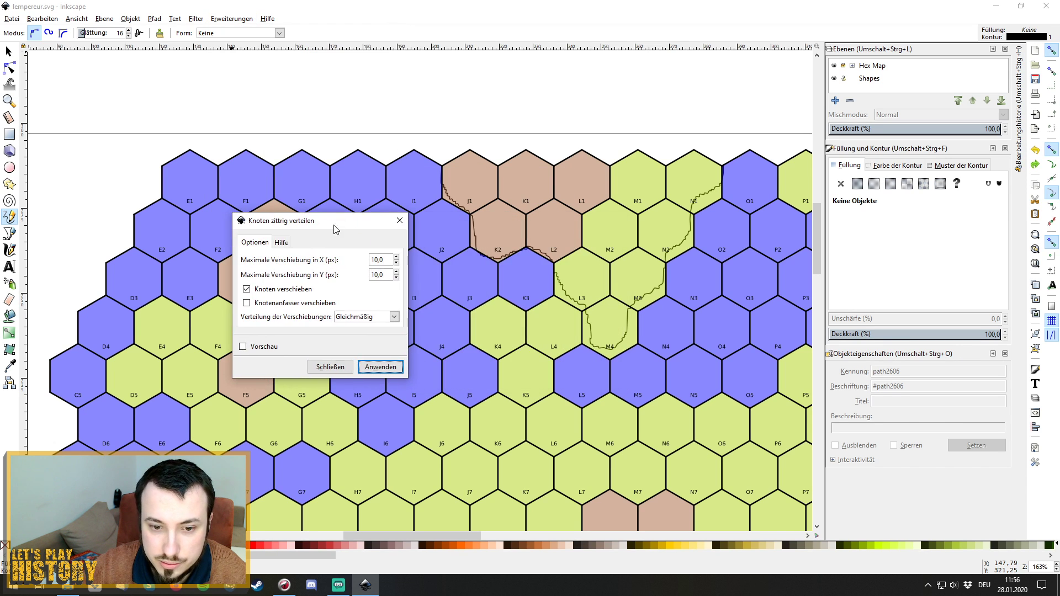
click(243, 347)
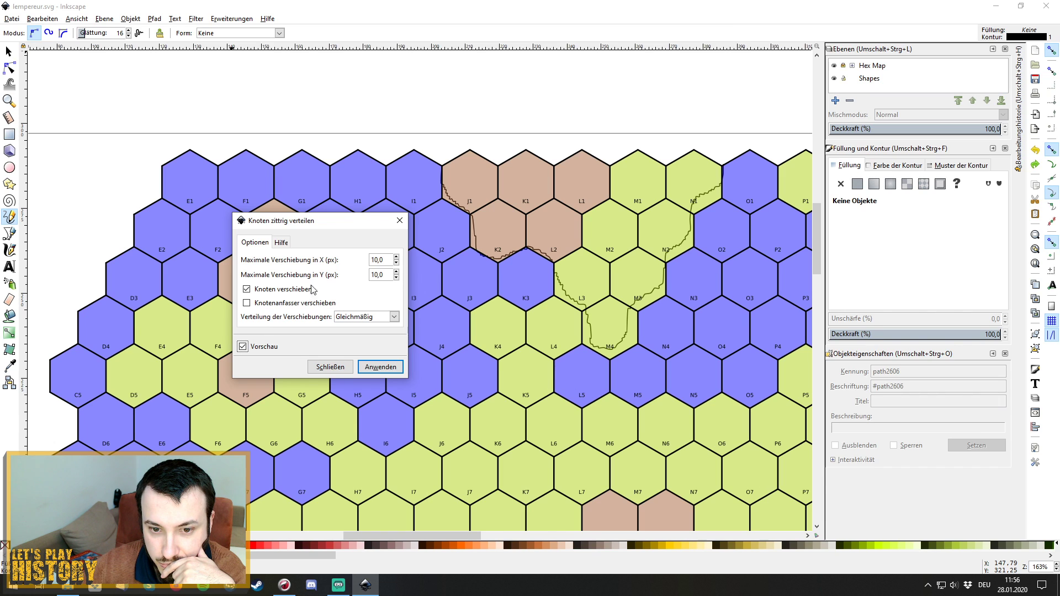
drag(336, 224, 378, 237)
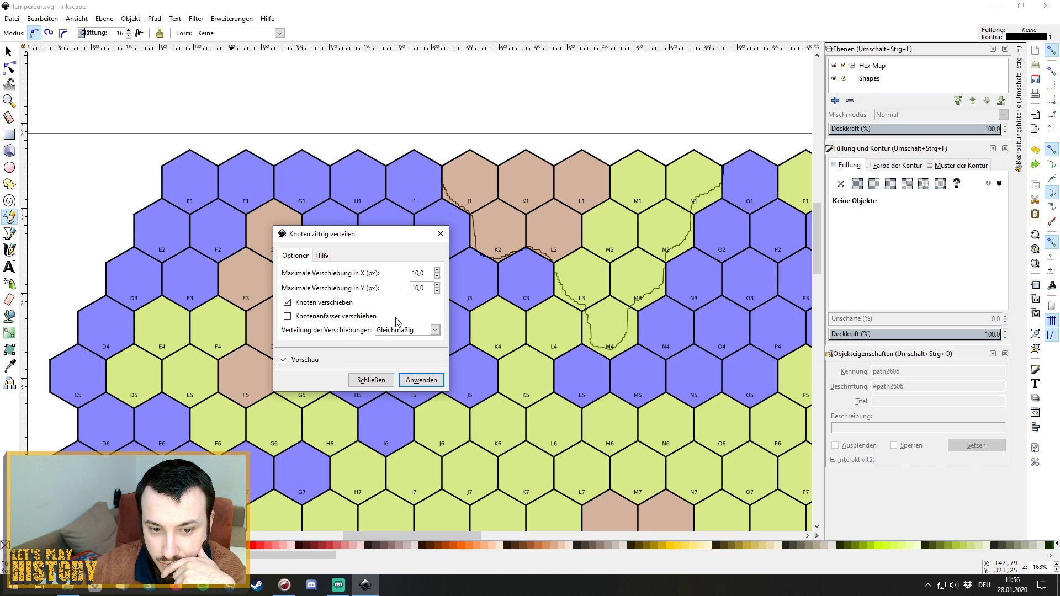
click(435, 331)
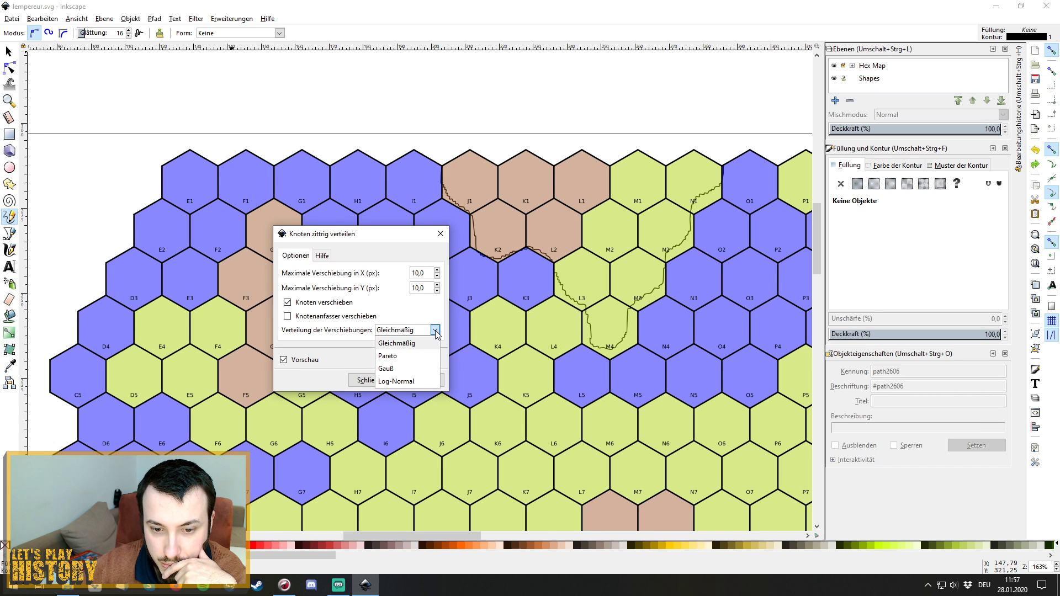
click(412, 316)
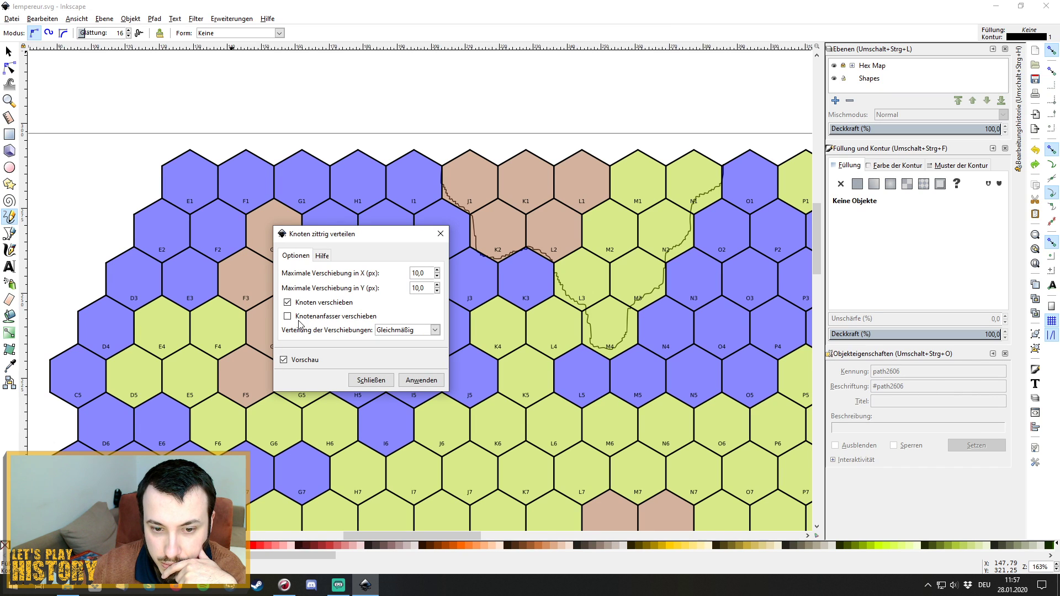
click(437, 271)
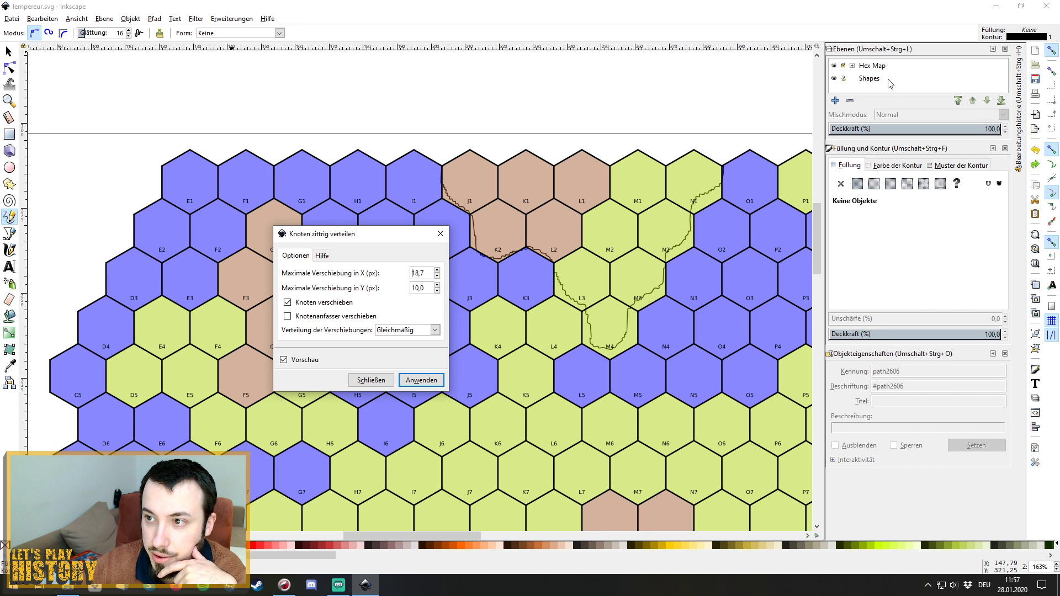
click(442, 233)
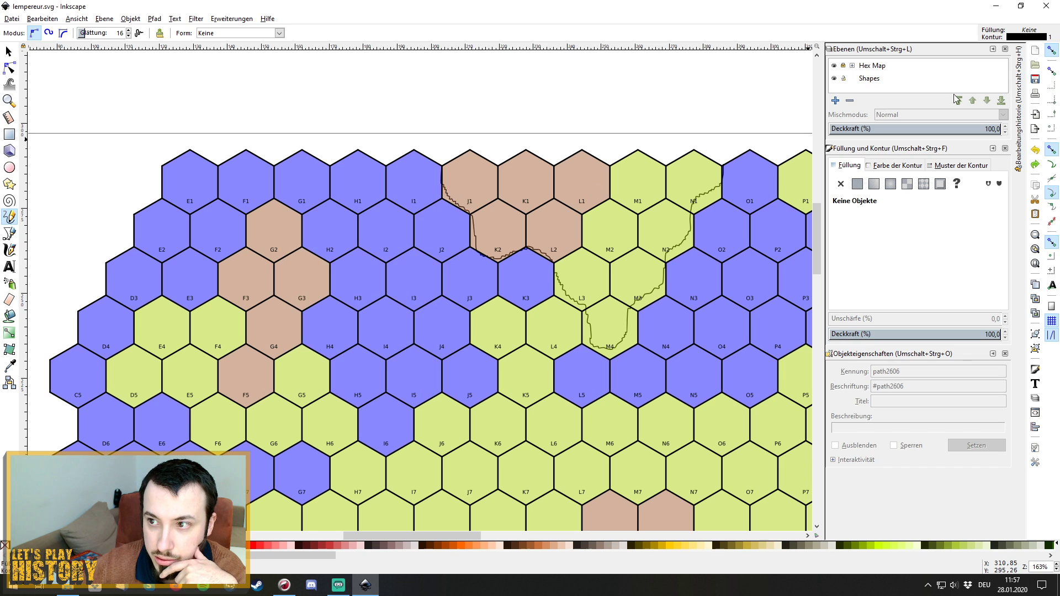
click(929, 81)
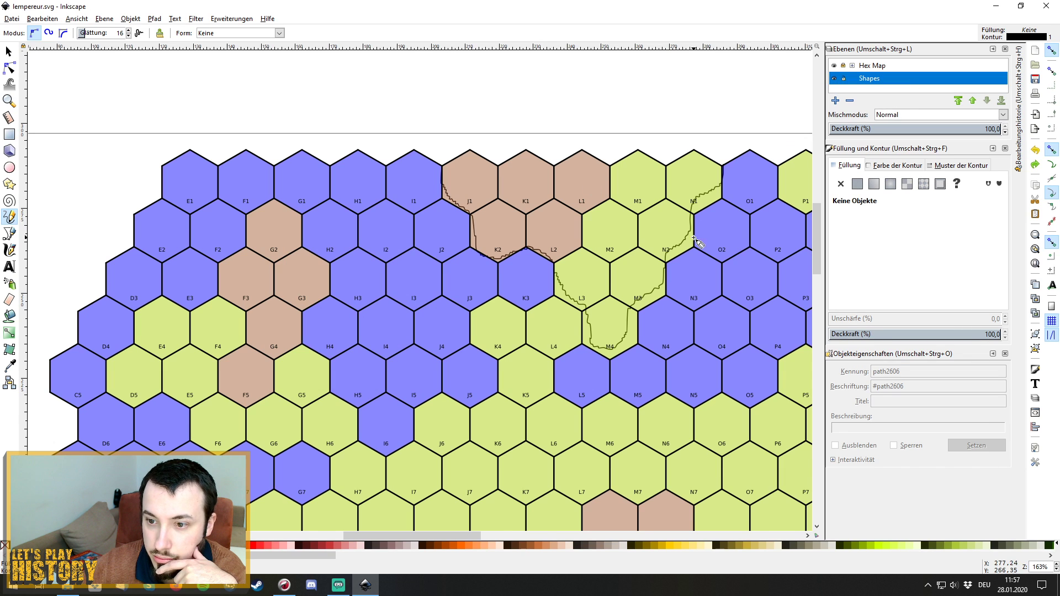
click(9, 51)
drag(427, 101, 697, 349)
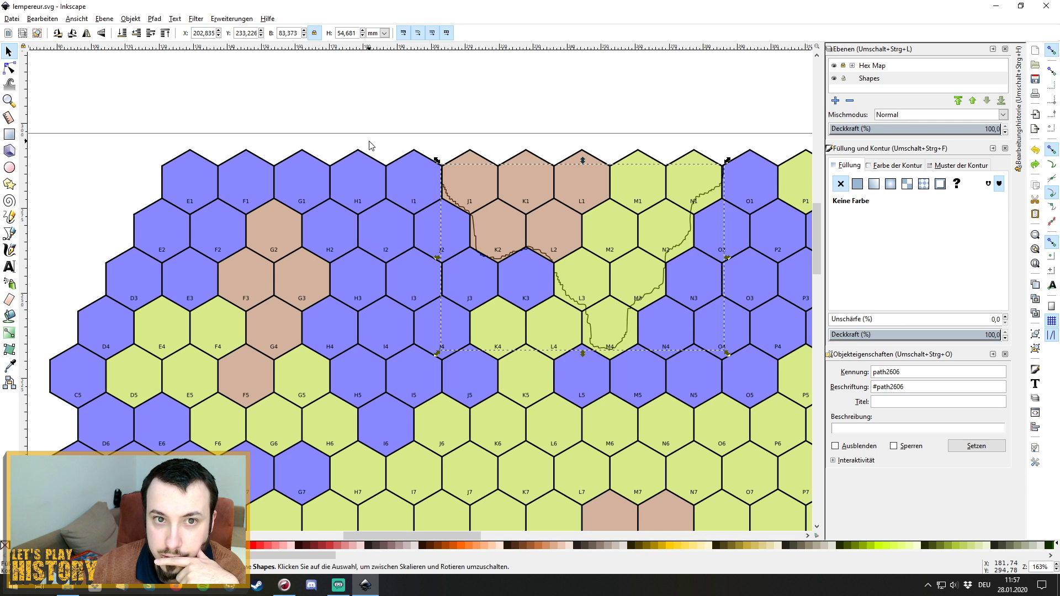
click(228, 20)
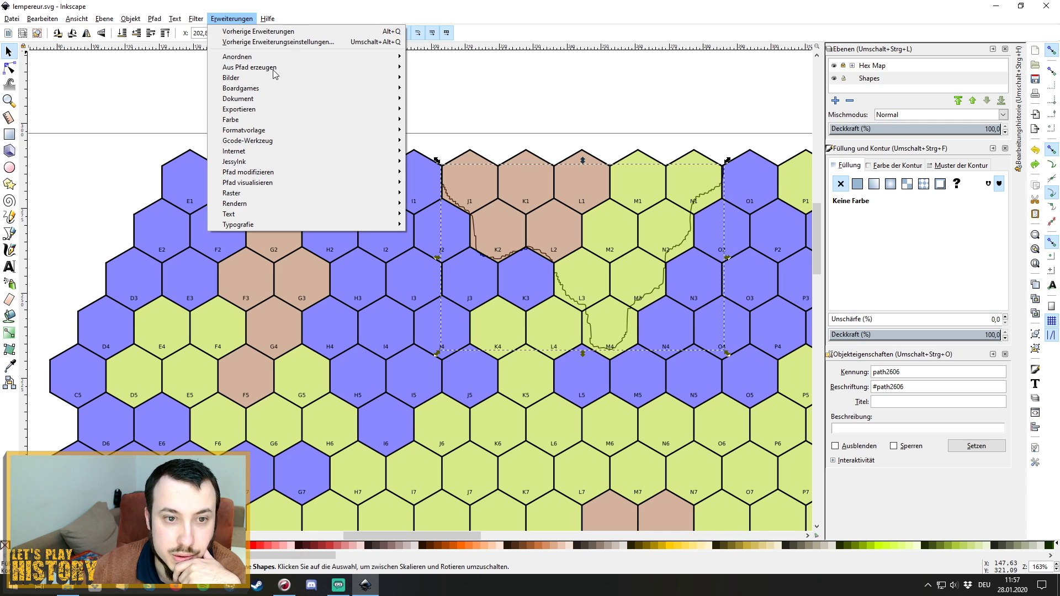
mouse_move(335, 142)
mouse_move(349, 120)
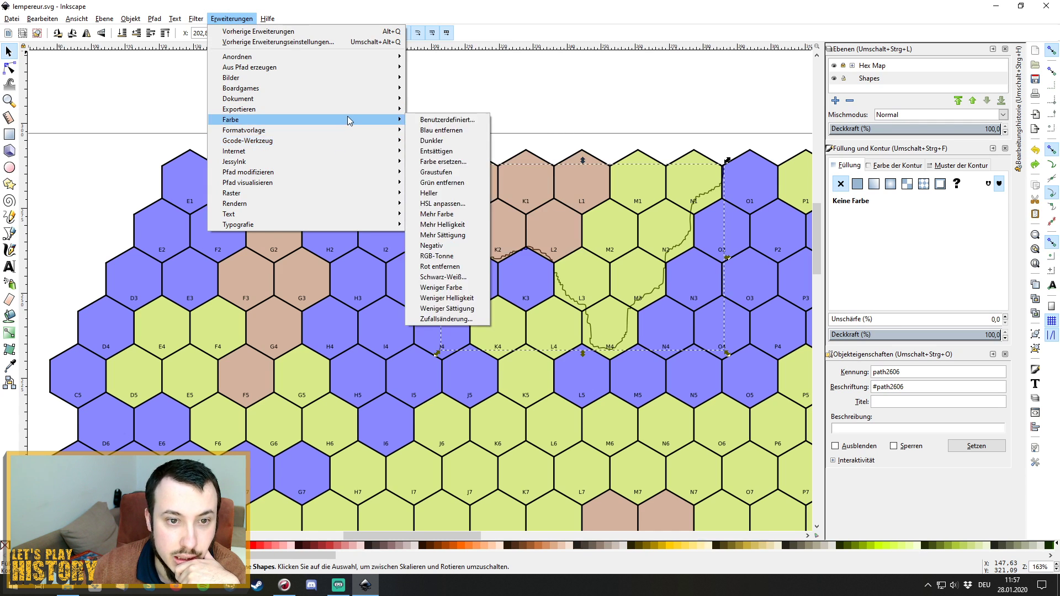
mouse_move(377, 172)
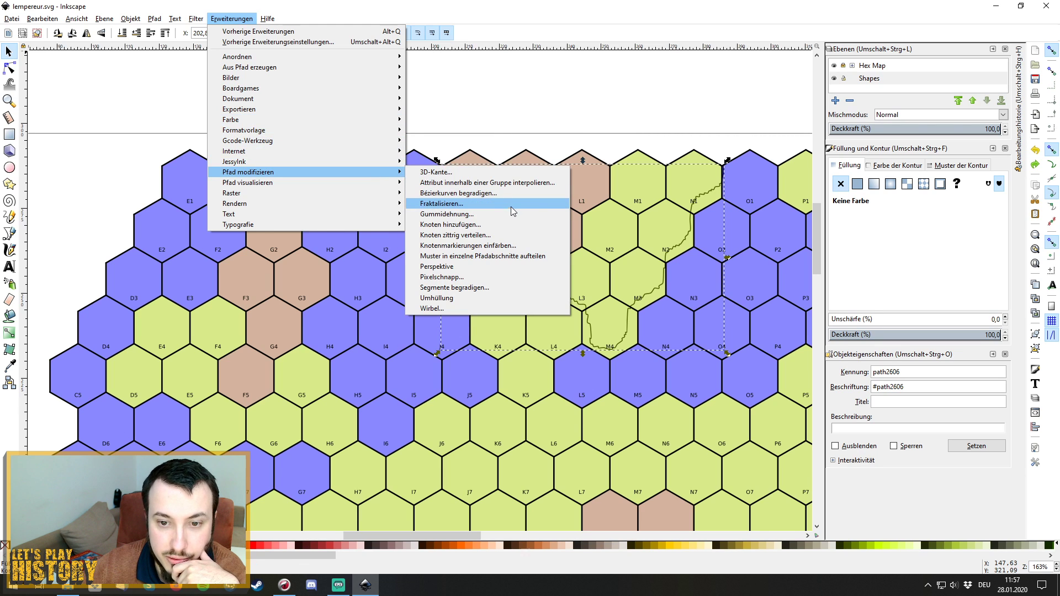
click(531, 236)
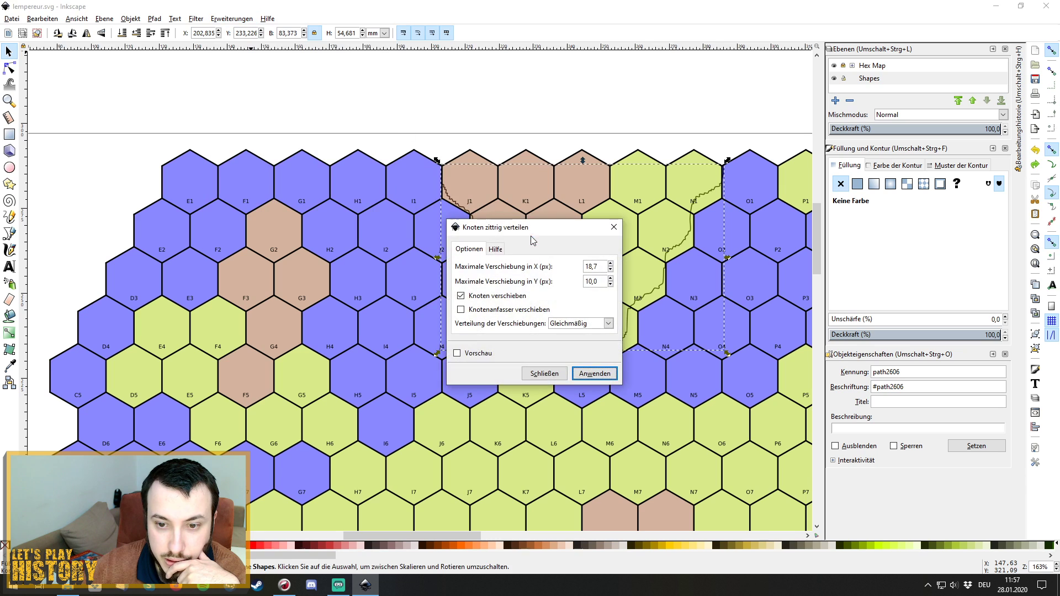
drag(549, 231, 318, 235)
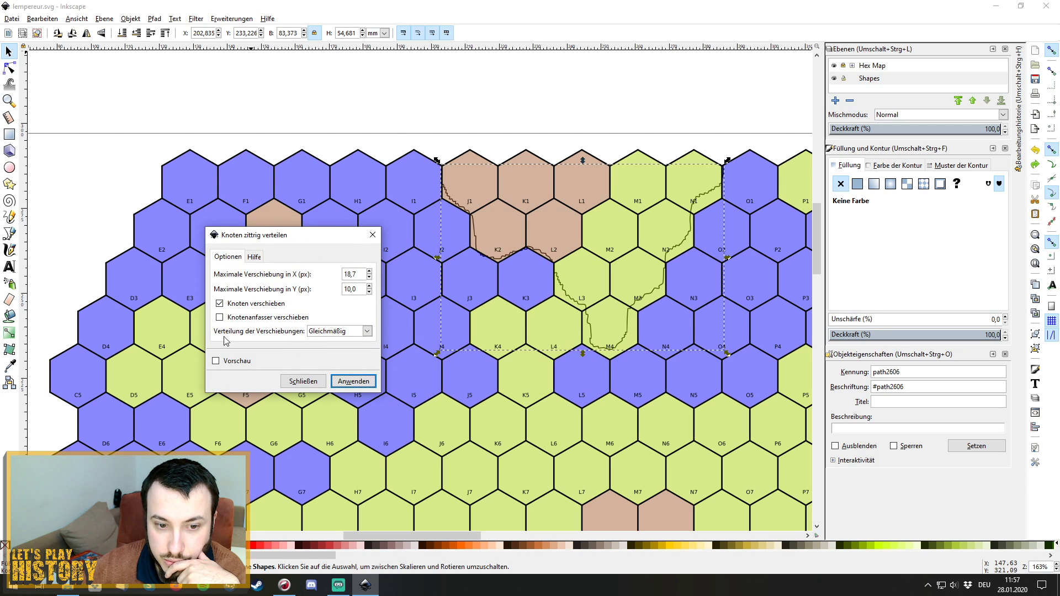
click(216, 360)
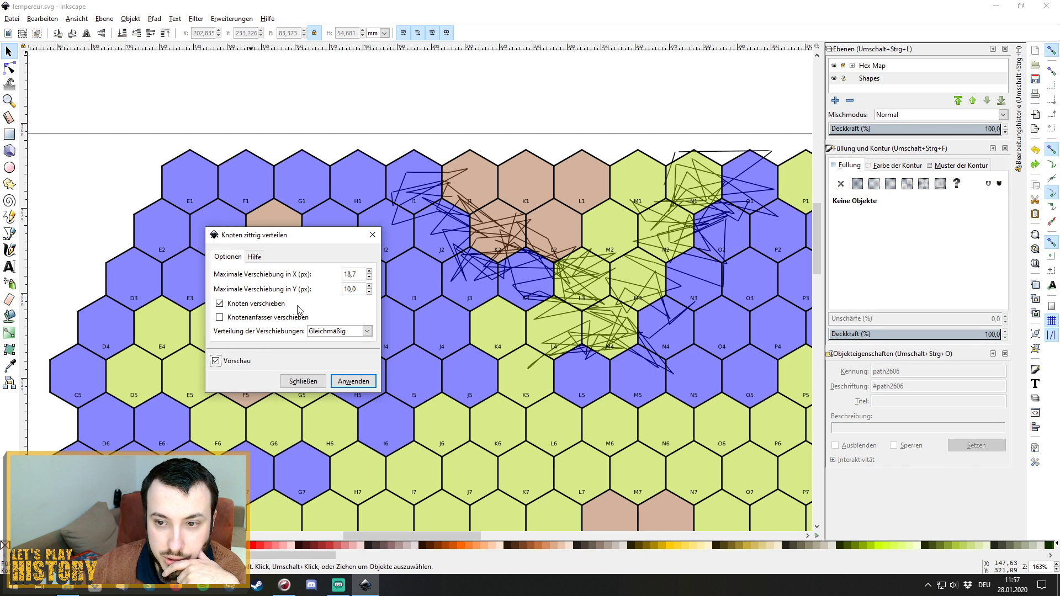
click(368, 278)
click(369, 279)
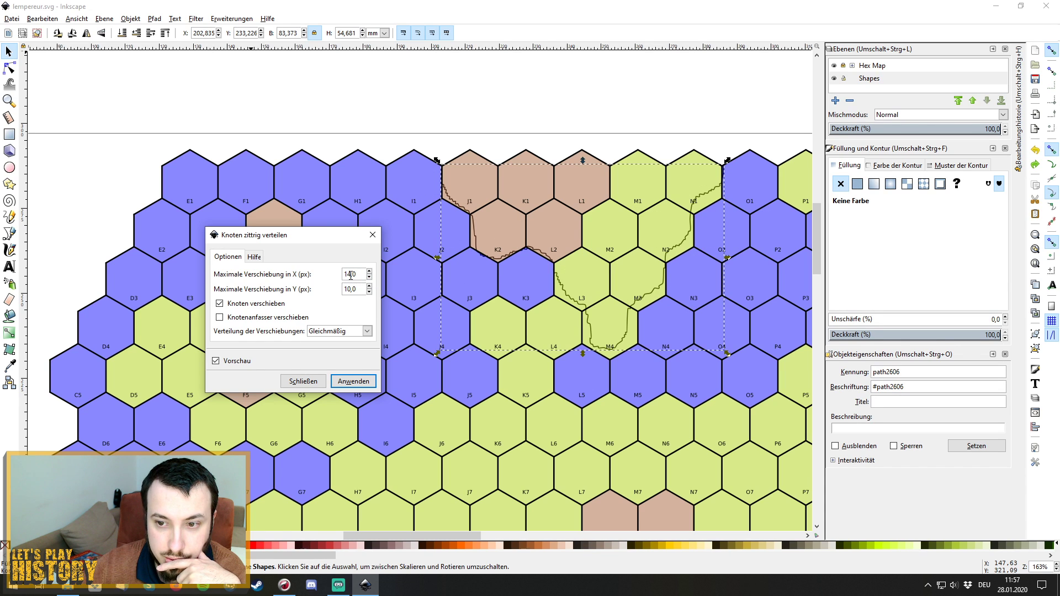
click(350, 275)
key(BackSpace)
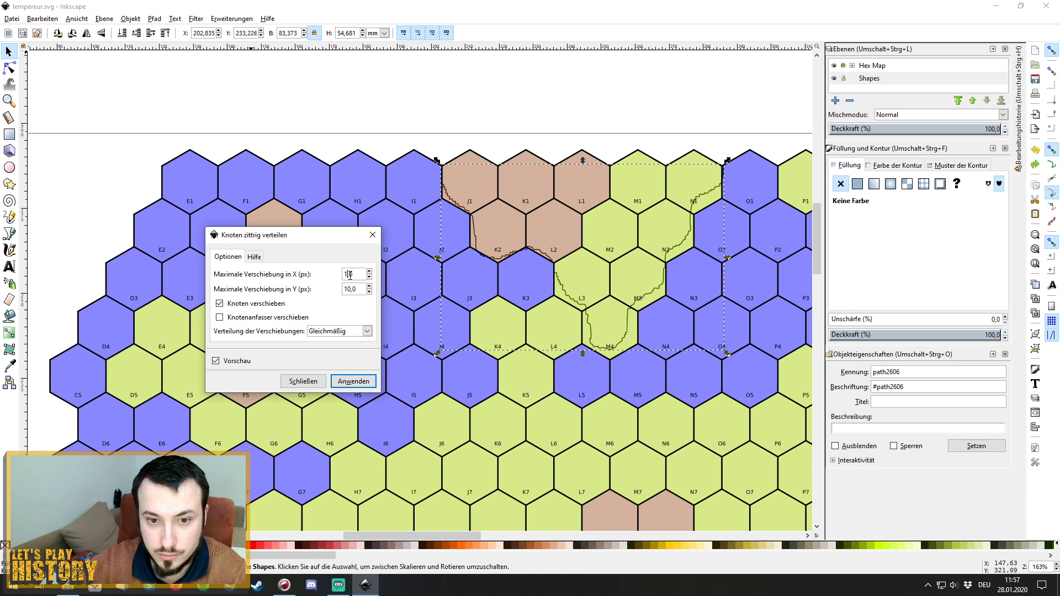
text(0)
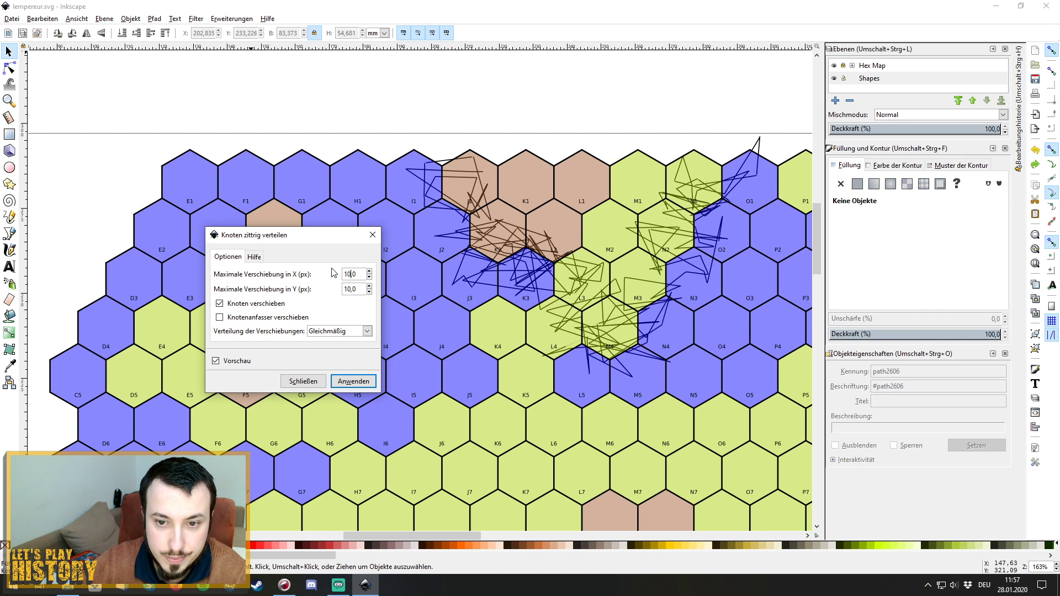
click(373, 235)
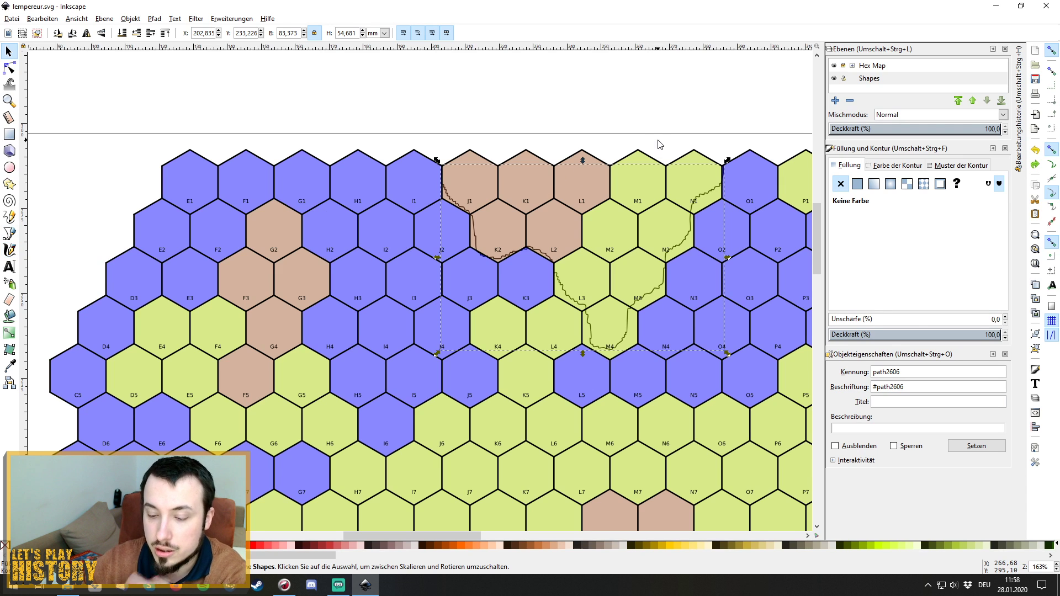
key(Delete)
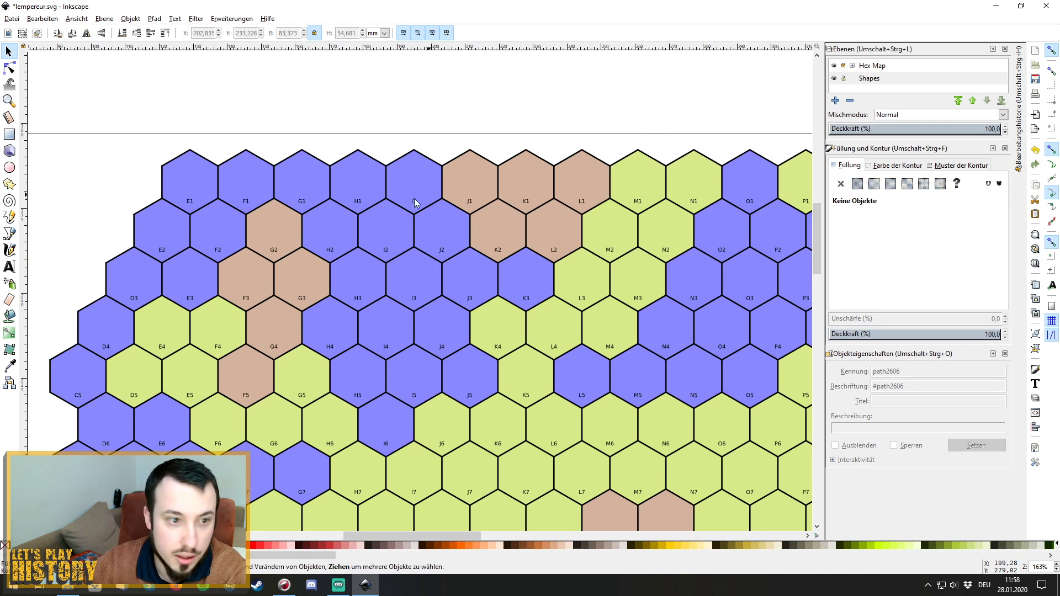
With the Bezier tool, place the first outline point at the I1/J1 hex corner.
click(10, 236)
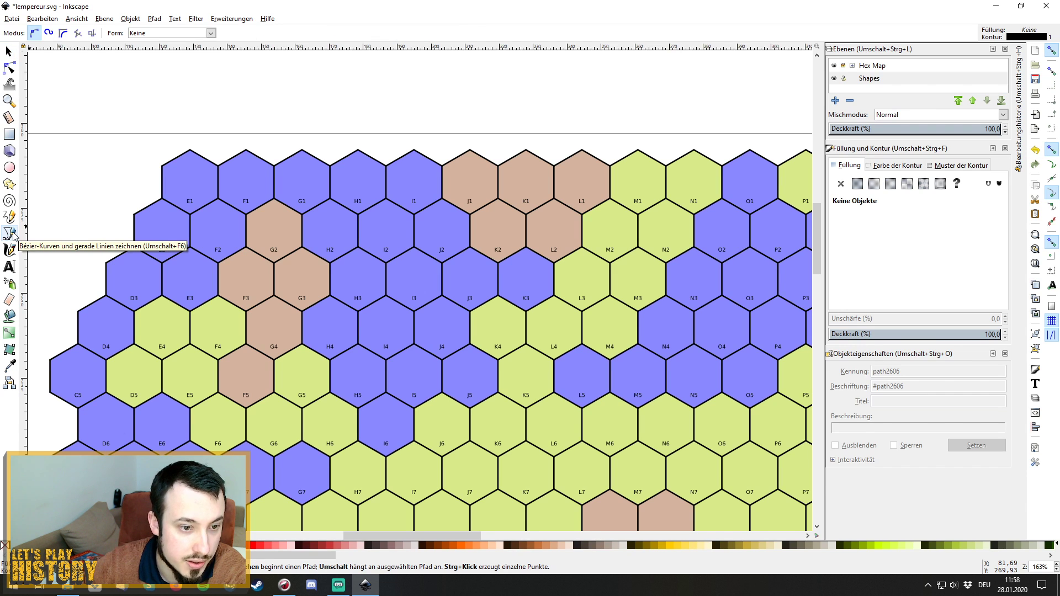
click(442, 166)
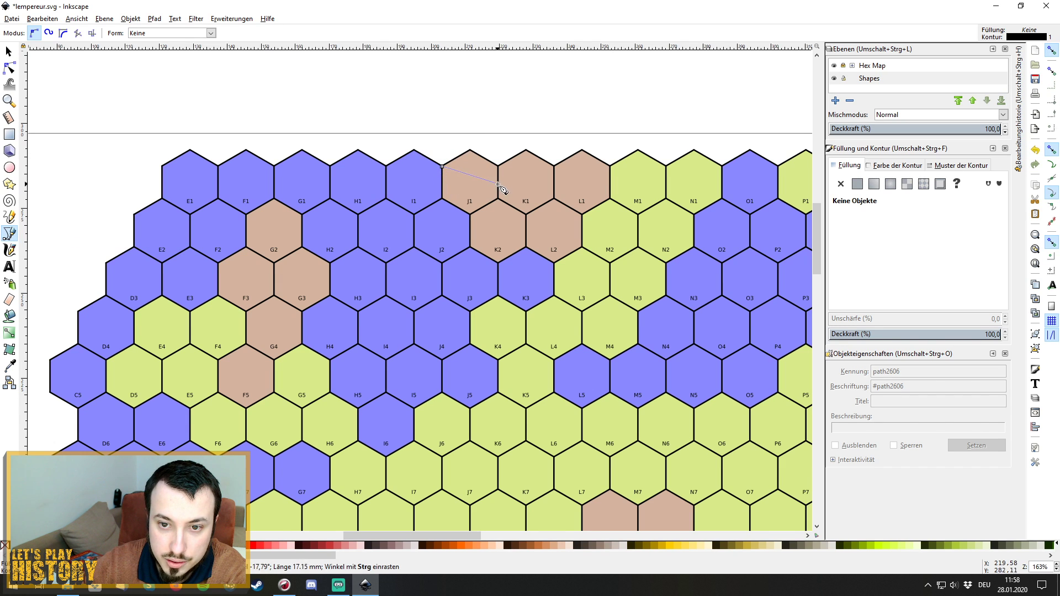
click(443, 199)
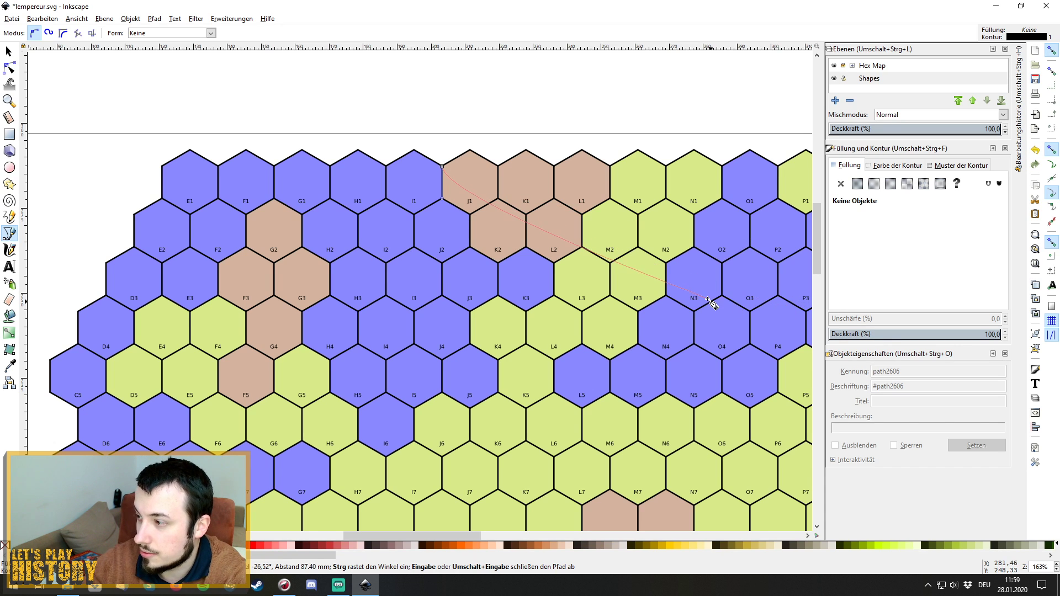
Trace the outline from the I1/J1 corner down along J2, K2, K3 and beneath L3.
click(443, 197)
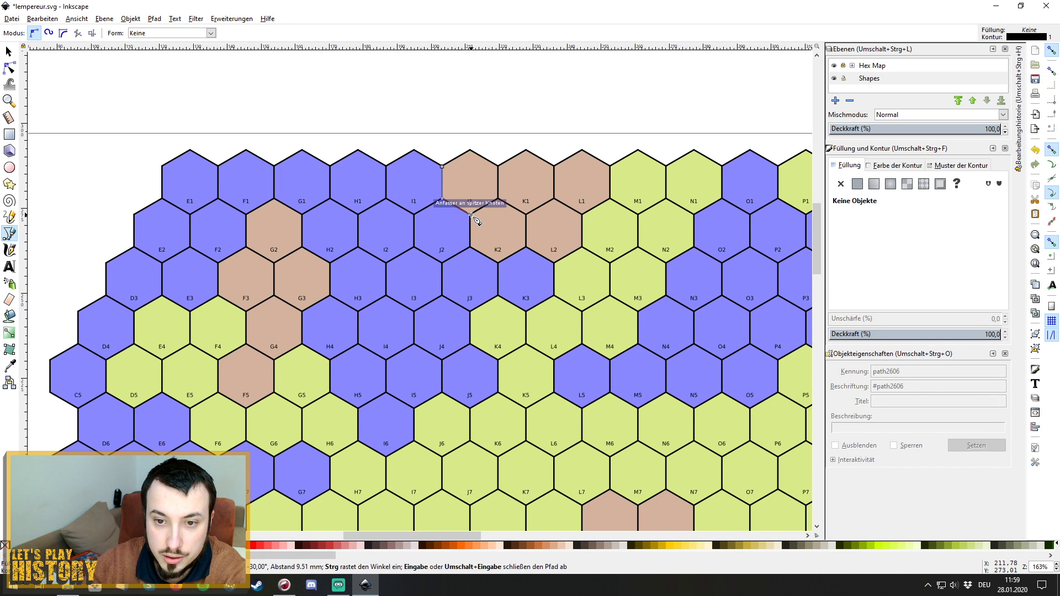
click(470, 214)
click(470, 246)
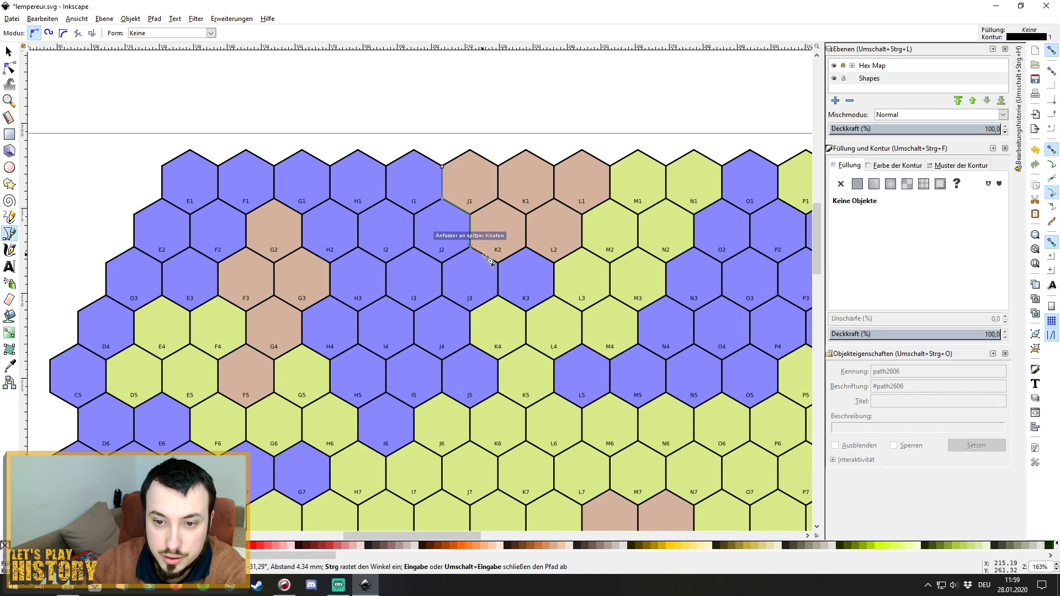
click(498, 263)
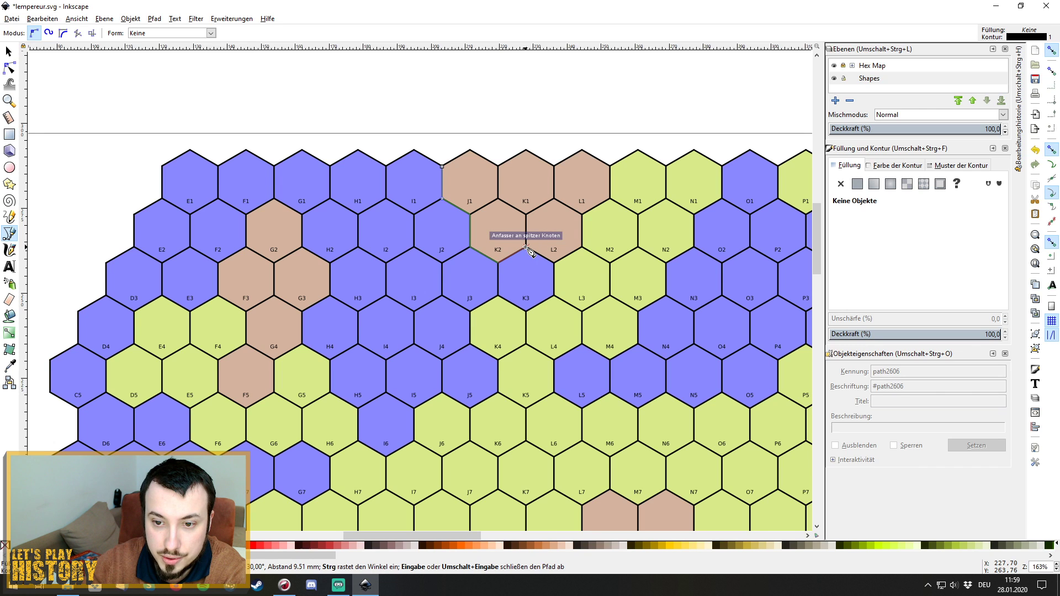
click(526, 247)
click(554, 262)
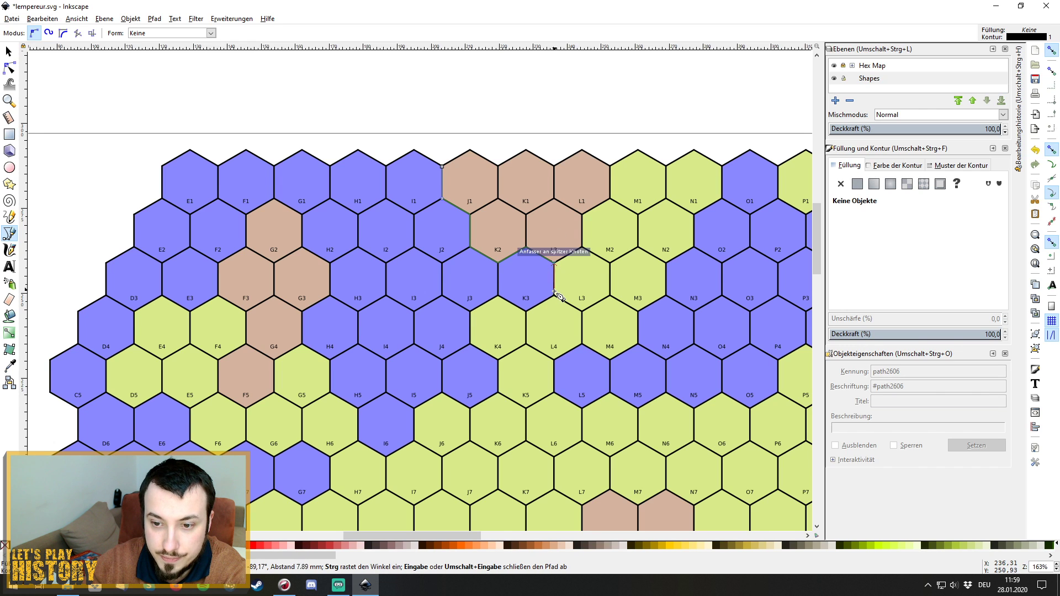
click(555, 297)
click(583, 313)
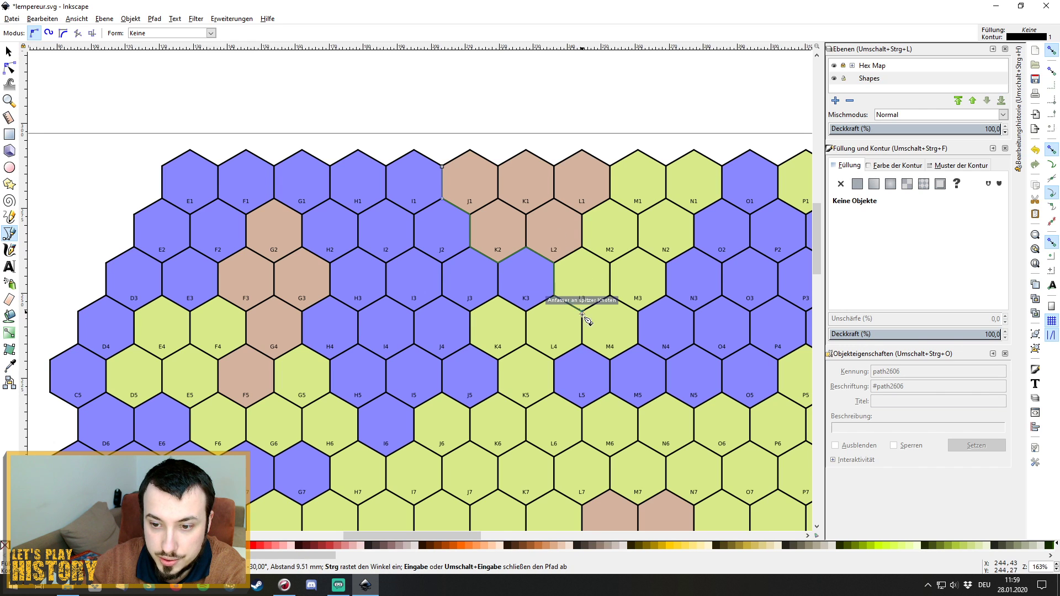
click(582, 346)
click(610, 361)
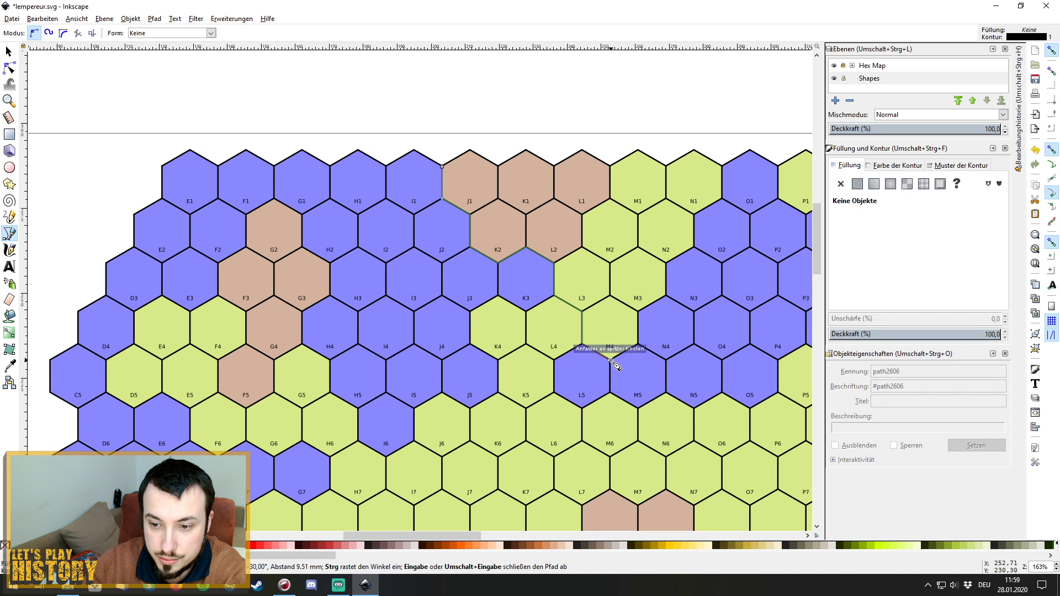
Continue the outline up past M4, M3 and N2 to O1's upper-left corner.
click(639, 345)
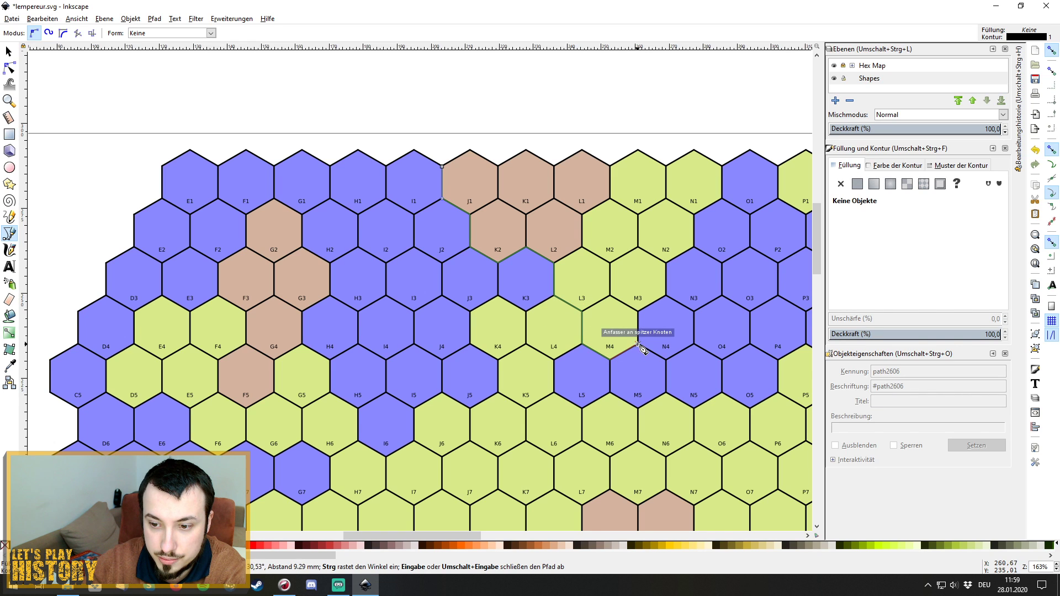
click(639, 313)
click(665, 295)
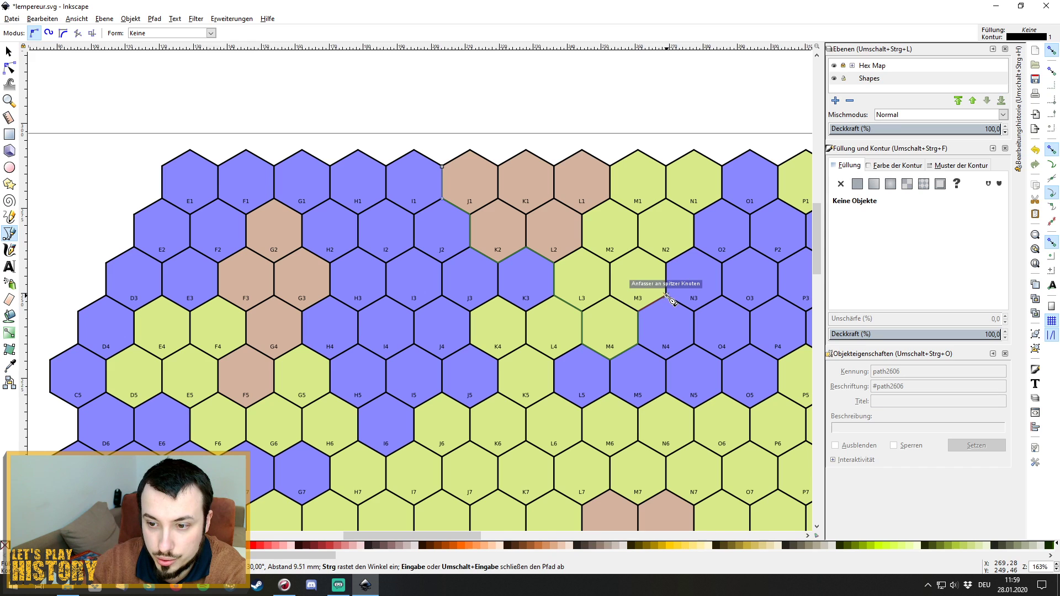
click(666, 263)
click(694, 248)
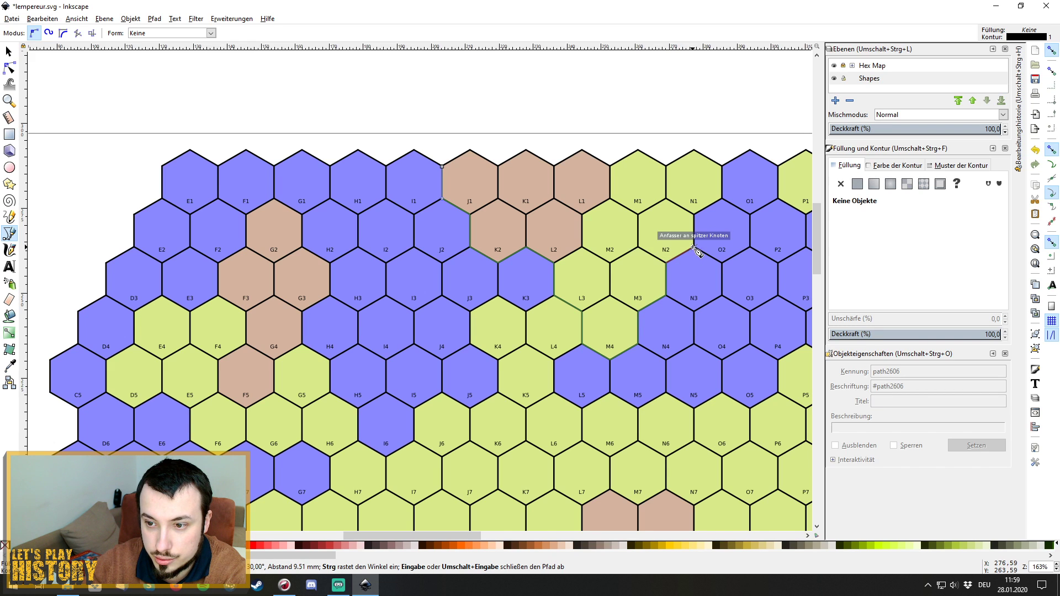
click(694, 215)
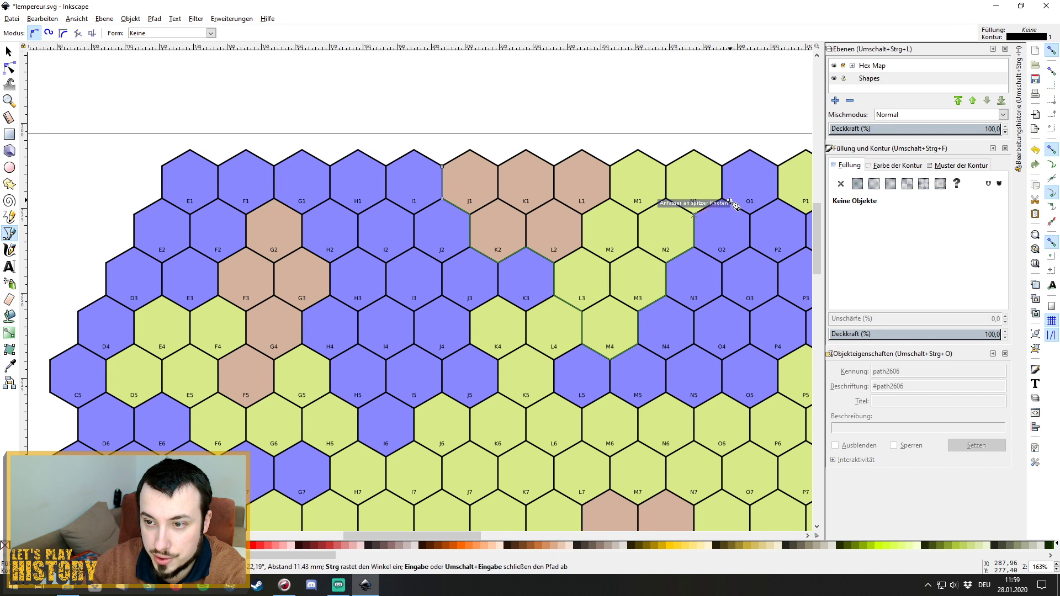
click(722, 198)
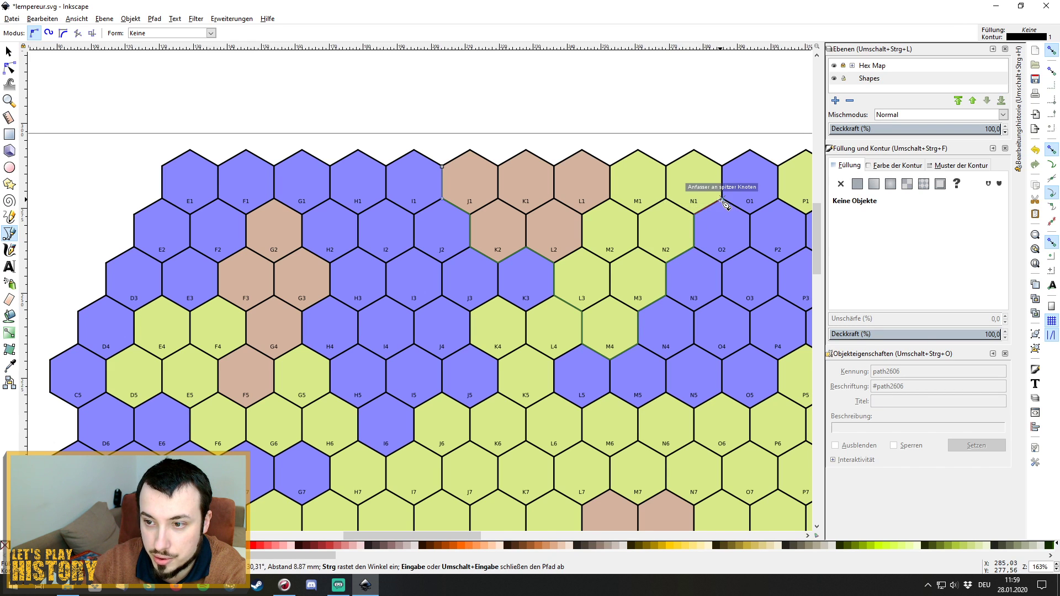
click(723, 167)
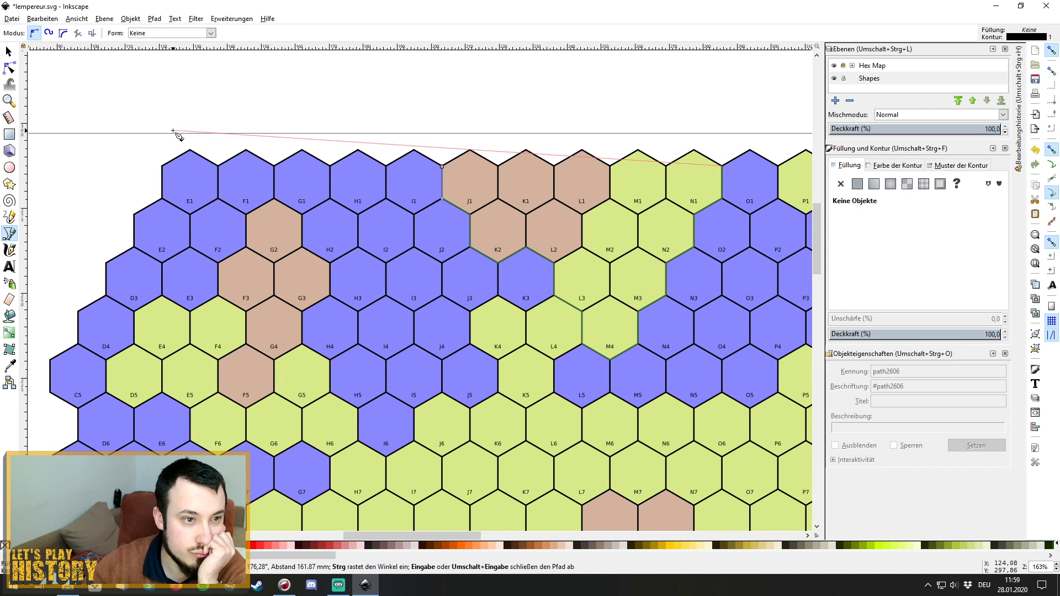
click(232, 19)
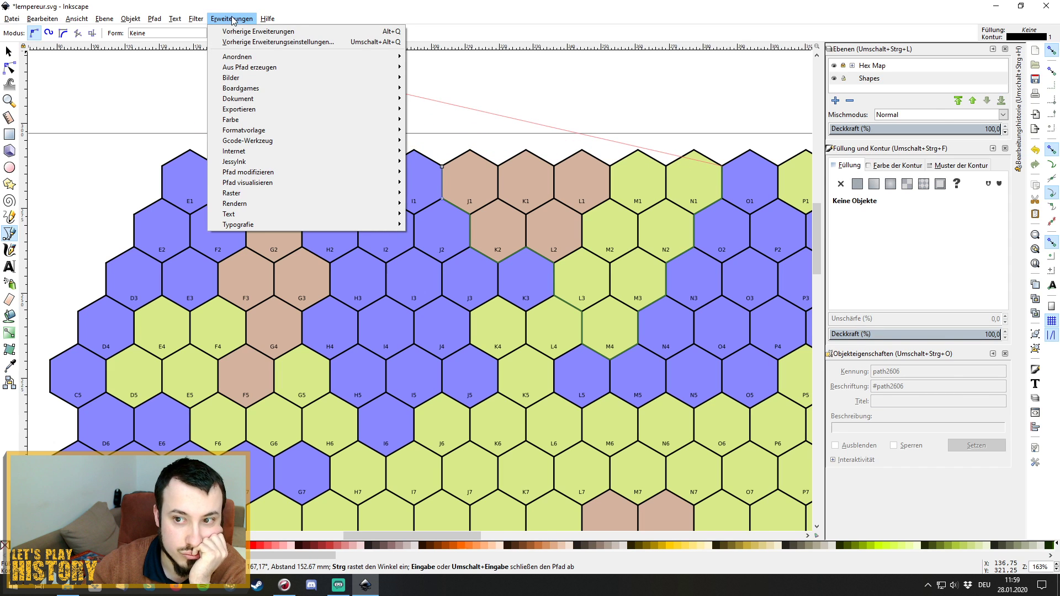
click(293, 10)
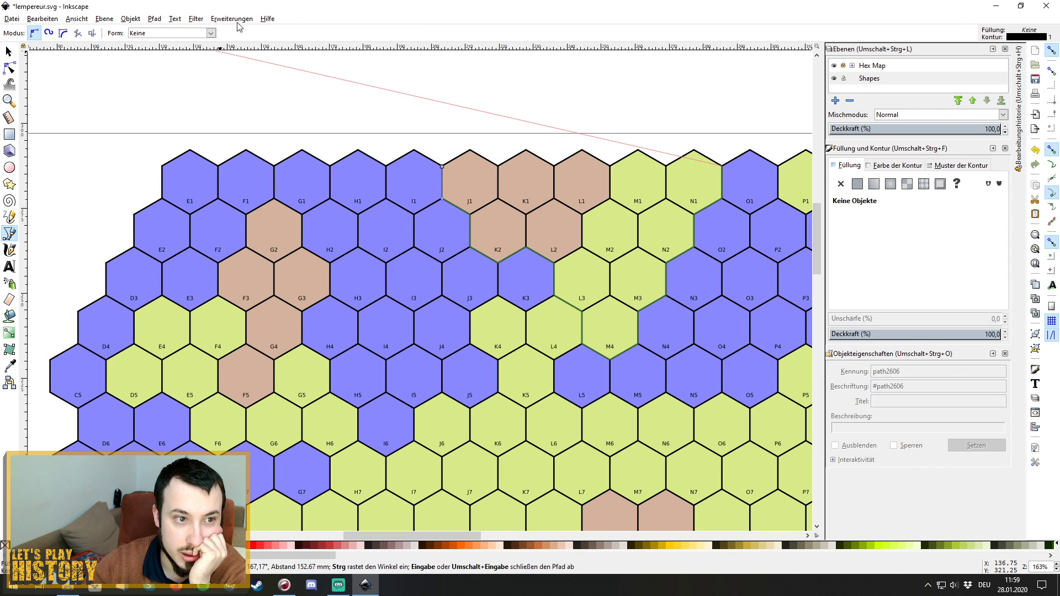
End path27314 and bring up the Fractalize dialog, set to 6 subdivisions and smoothness 4.0, away from the outline.
click(9, 51)
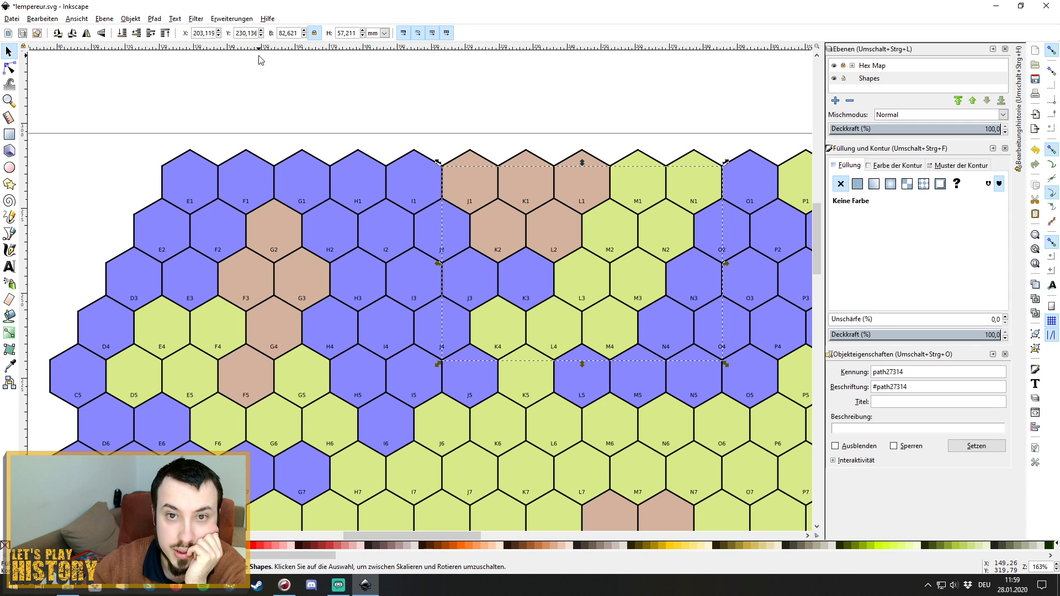
click(231, 18)
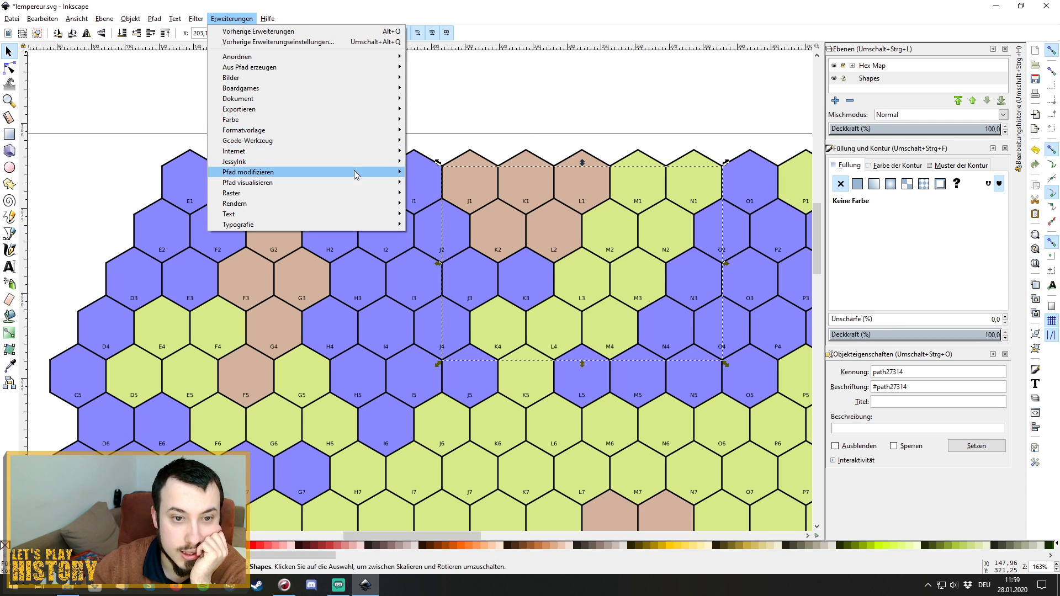
mouse_move(356, 171)
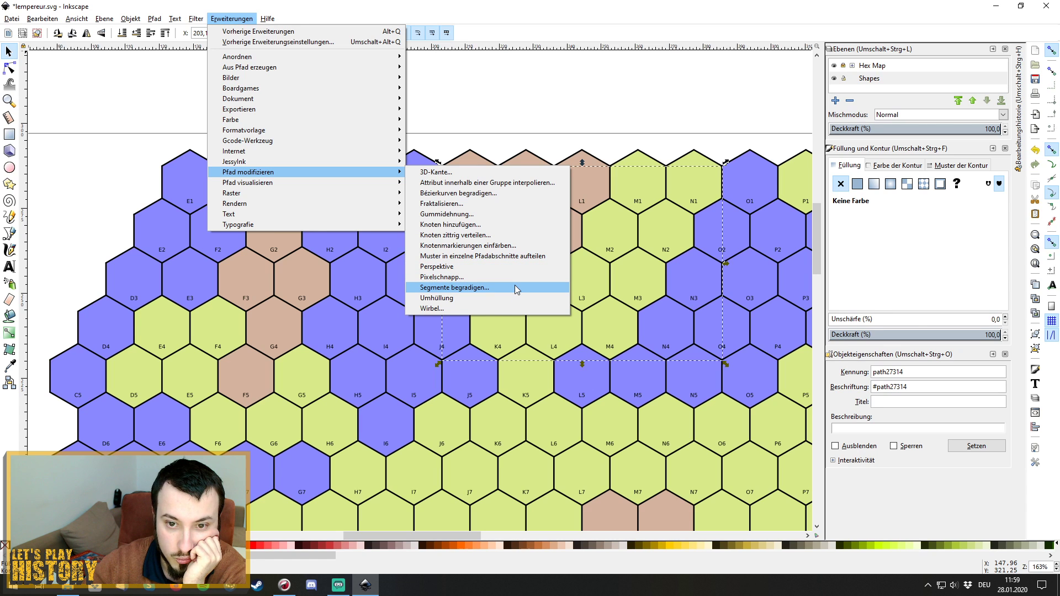
click(499, 208)
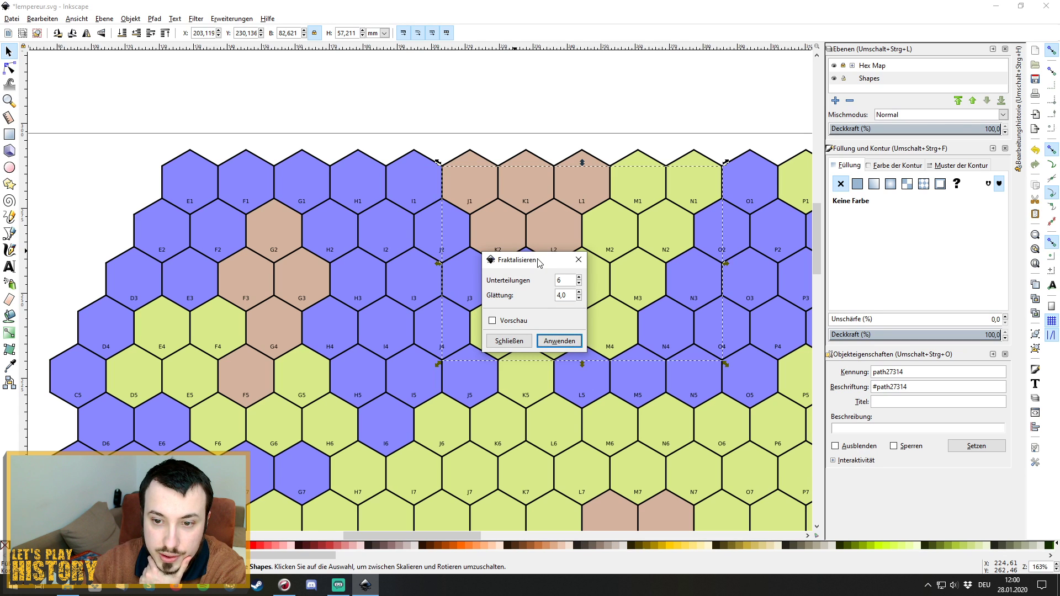
drag(540, 264, 355, 277)
Preview and apply Fractalize (6 subdivisions, smoothness 4.0) to path27314, then close the dialog and reselect the outline.
click(307, 335)
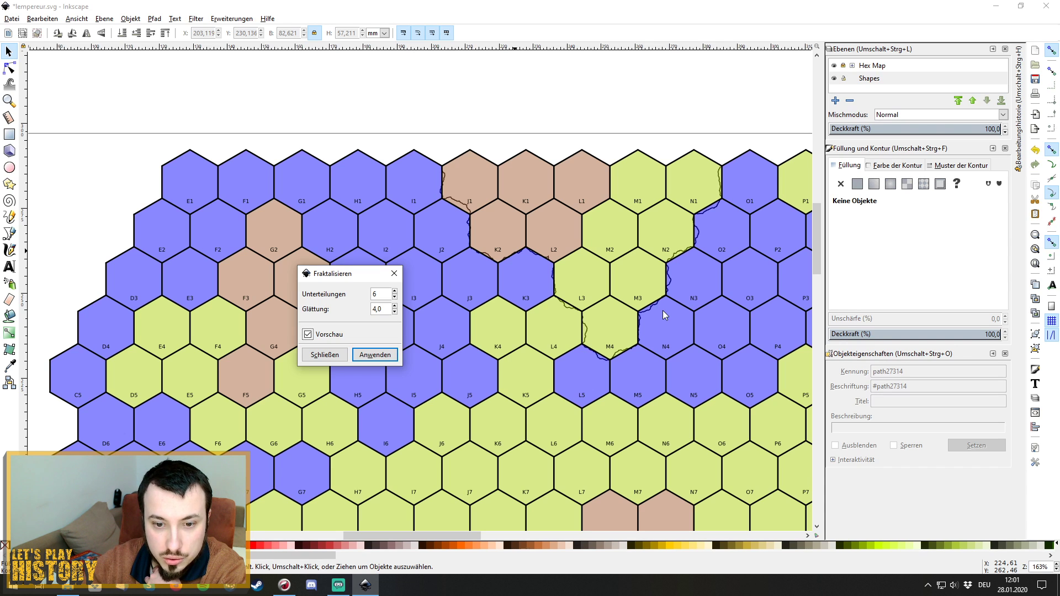
click(381, 357)
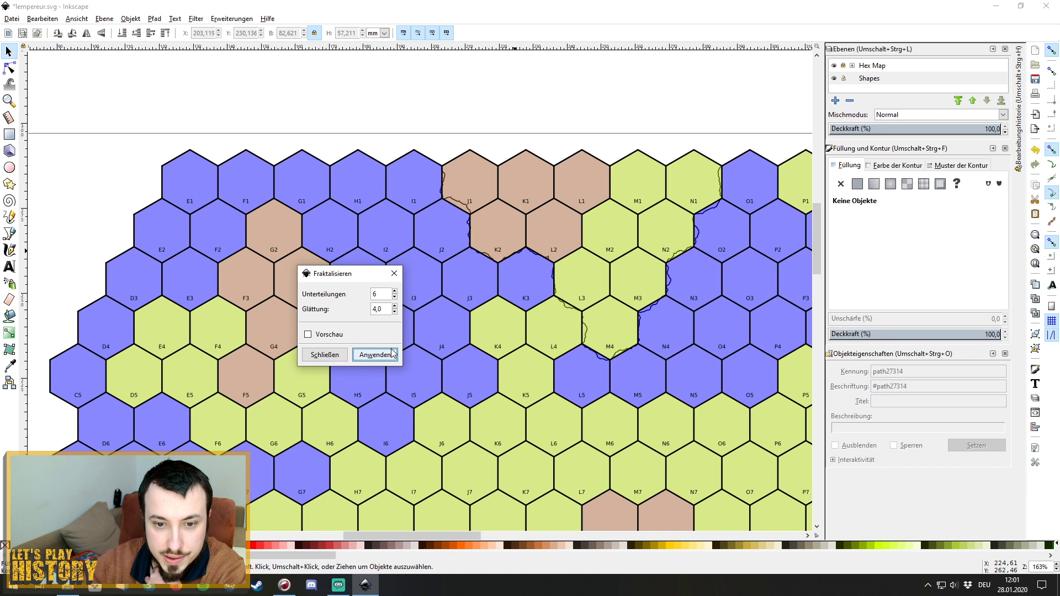
click(394, 273)
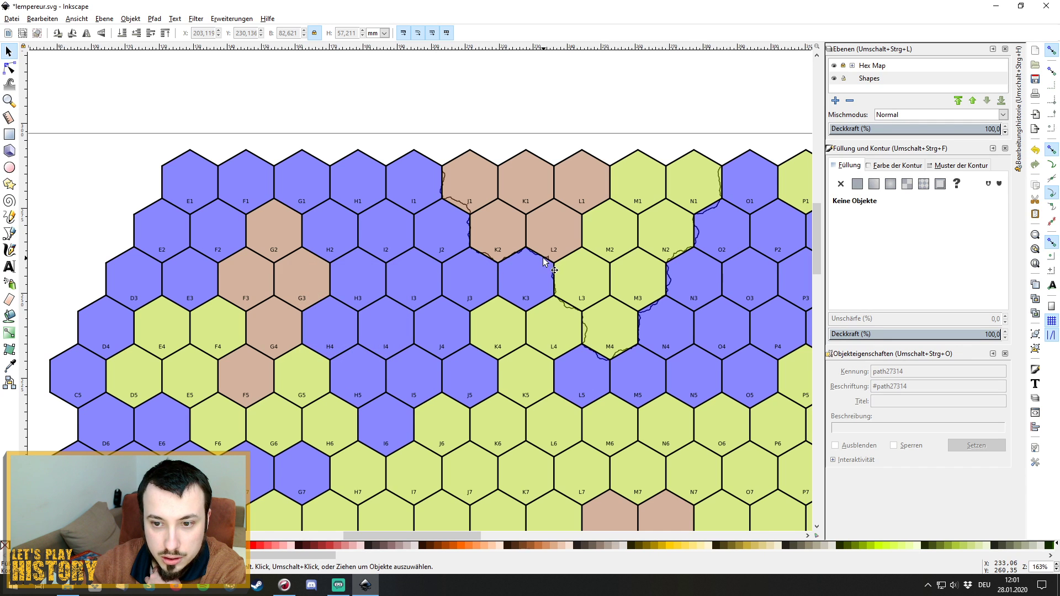
click(544, 261)
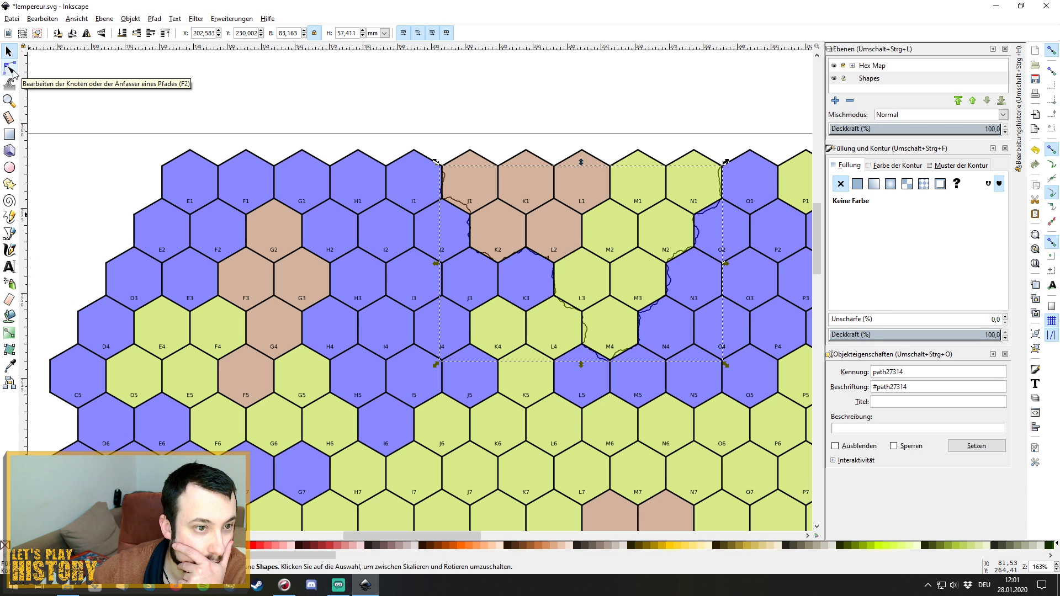
Switch to node editing and zoom in closely on the roughened outline.
click(10, 67)
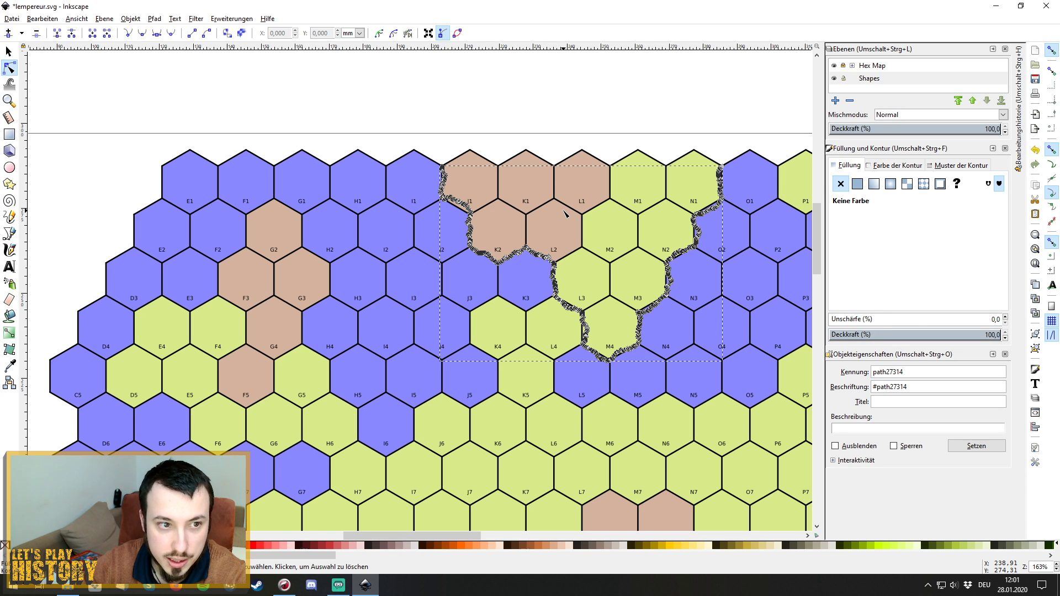
click(1056, 564)
click(1056, 564)
click(1056, 564)
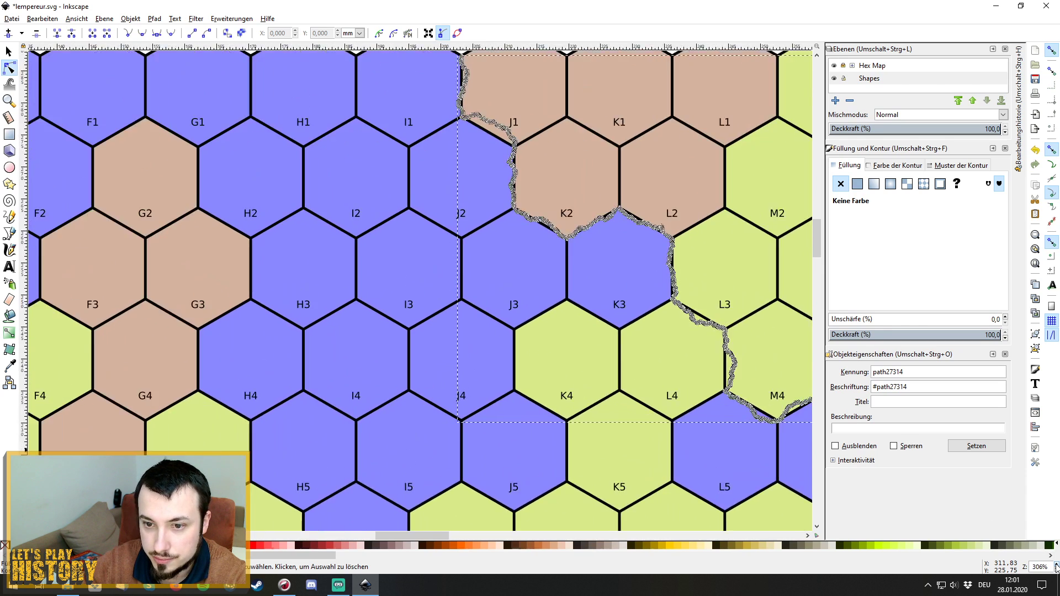
click(1056, 564)
click(1056, 564)
click(1056, 564)
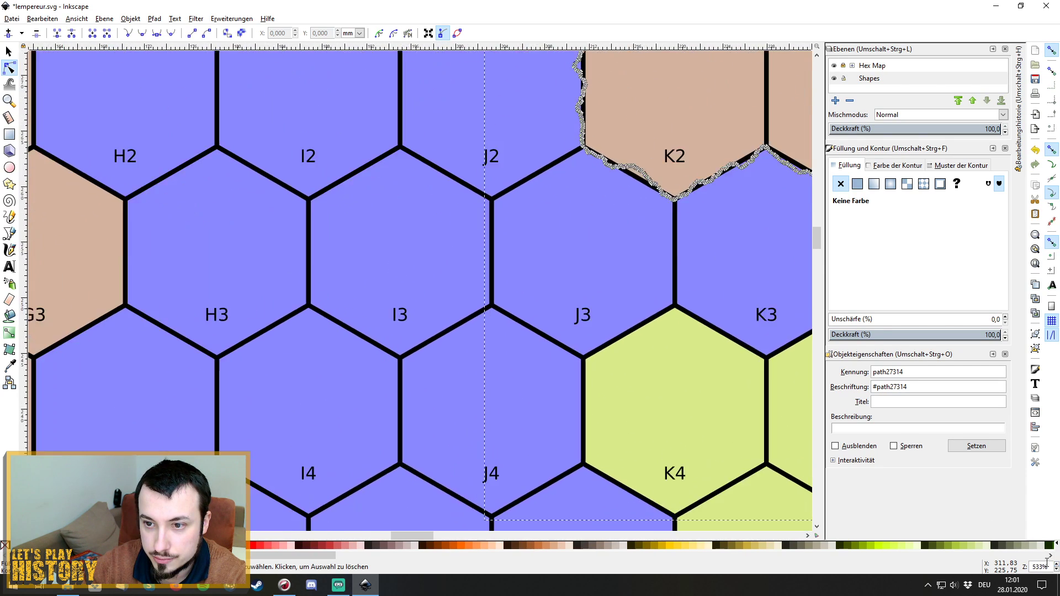
drag(400, 539, 426, 533)
scroll(283, 349, up, 2)
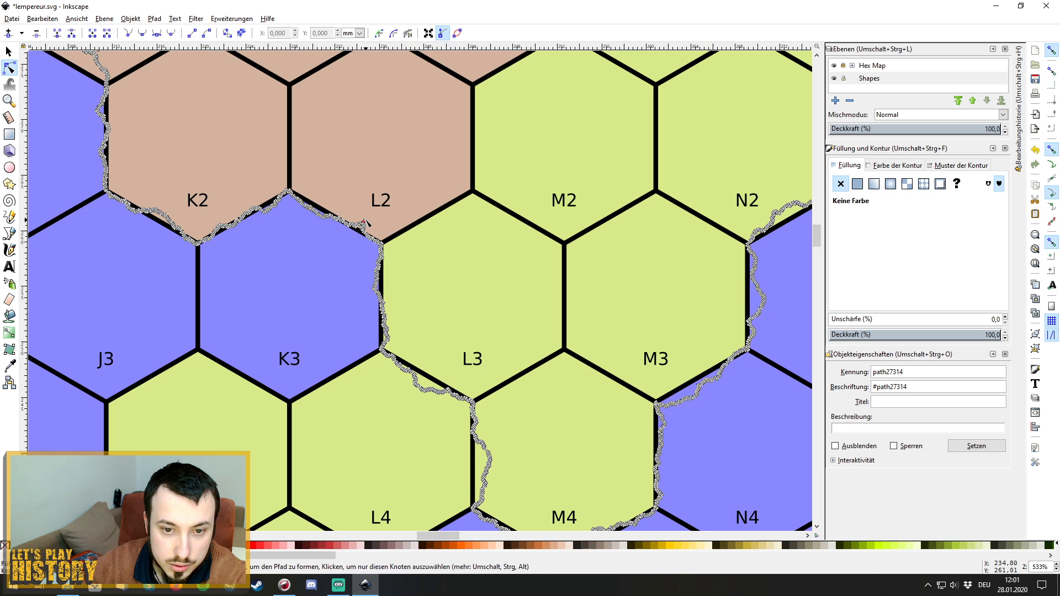
Drag nodes on the L2/K3 border, then undo the accidental edits.
click(367, 220)
drag(368, 219, 381, 143)
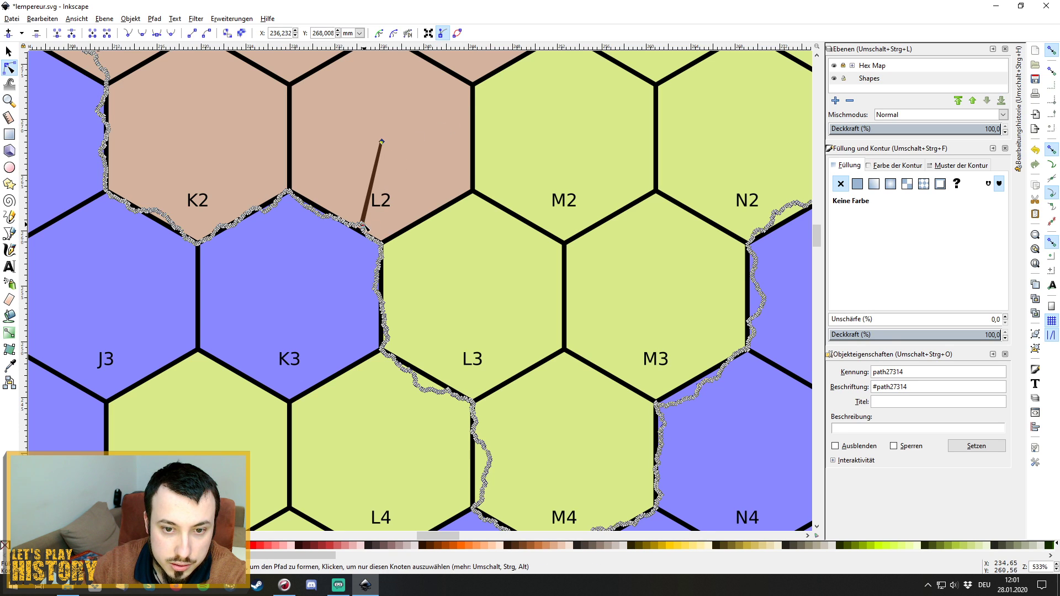
drag(366, 222, 385, 203)
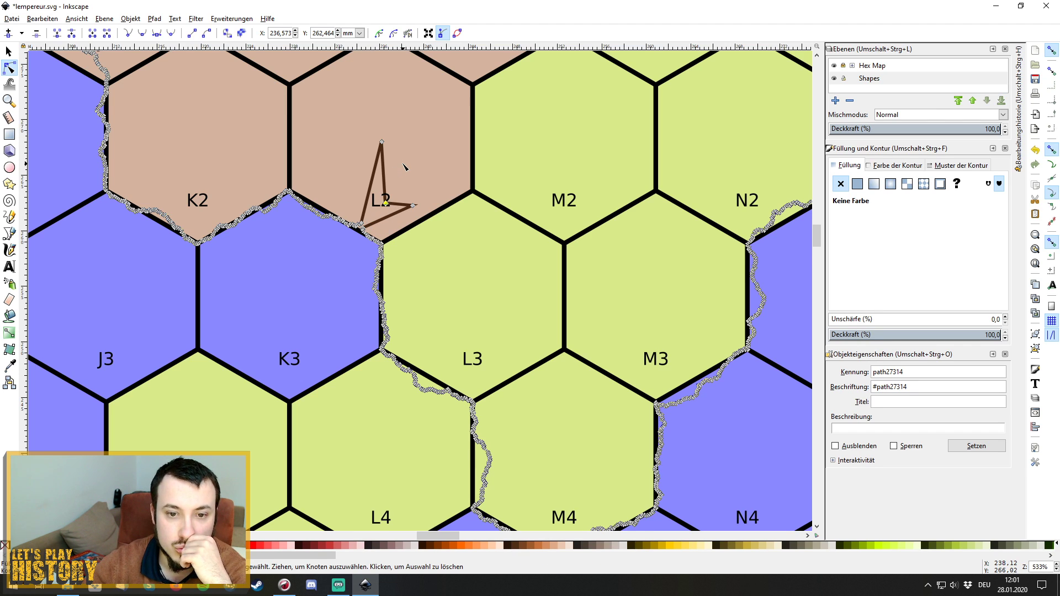
key(ctrl+z)
key(ctrl+z)
key(ctrl+z)
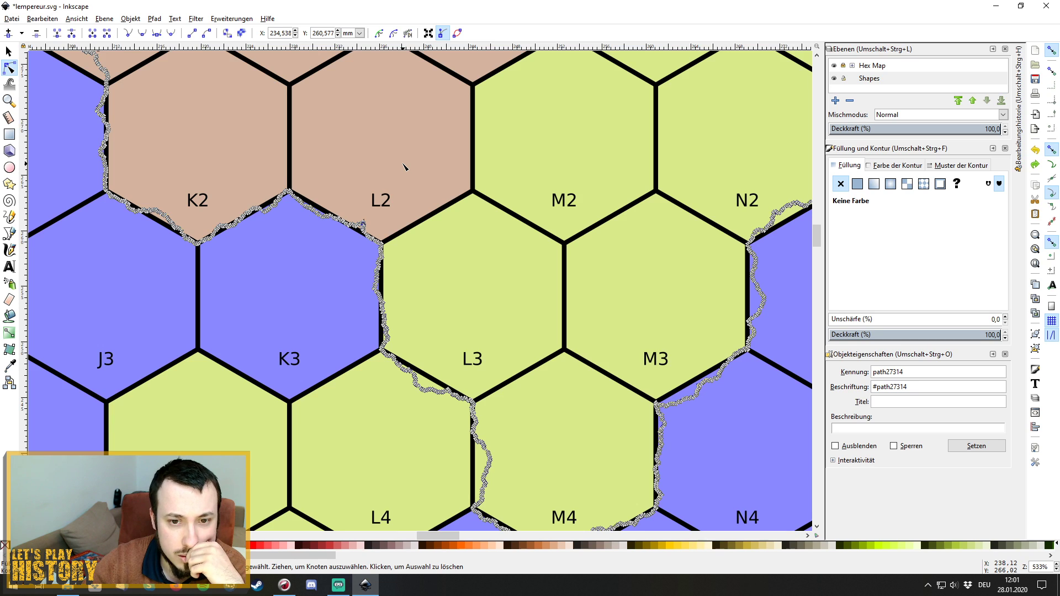
scroll(403, 166, up, 5)
scroll(404, 166, up, 2)
scroll(404, 166, down, 5)
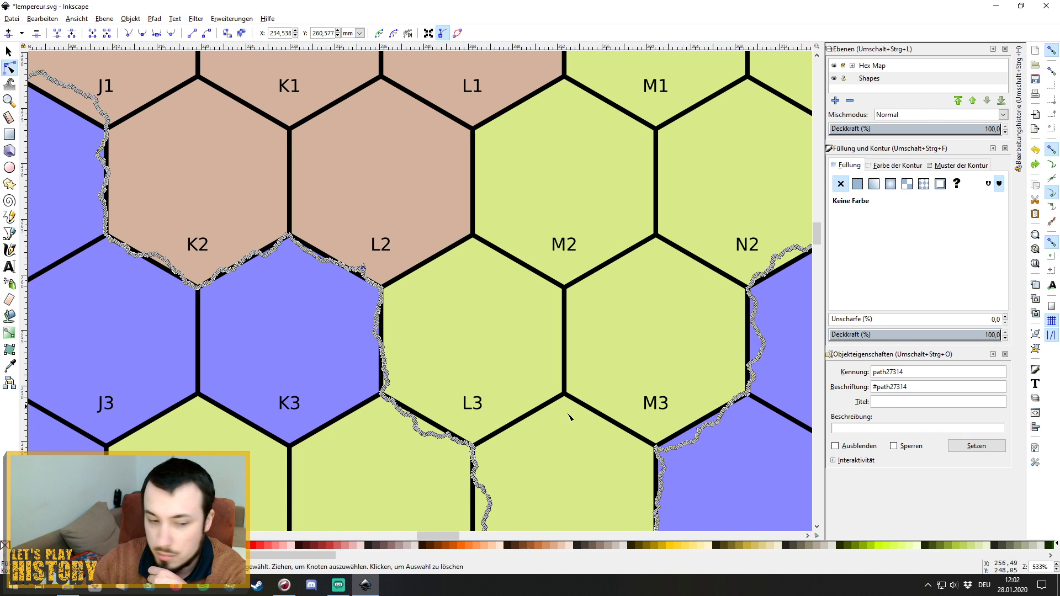
Open the reference map pic1477044 from the L'empereur folder and minimize Explorer.
click(68, 586)
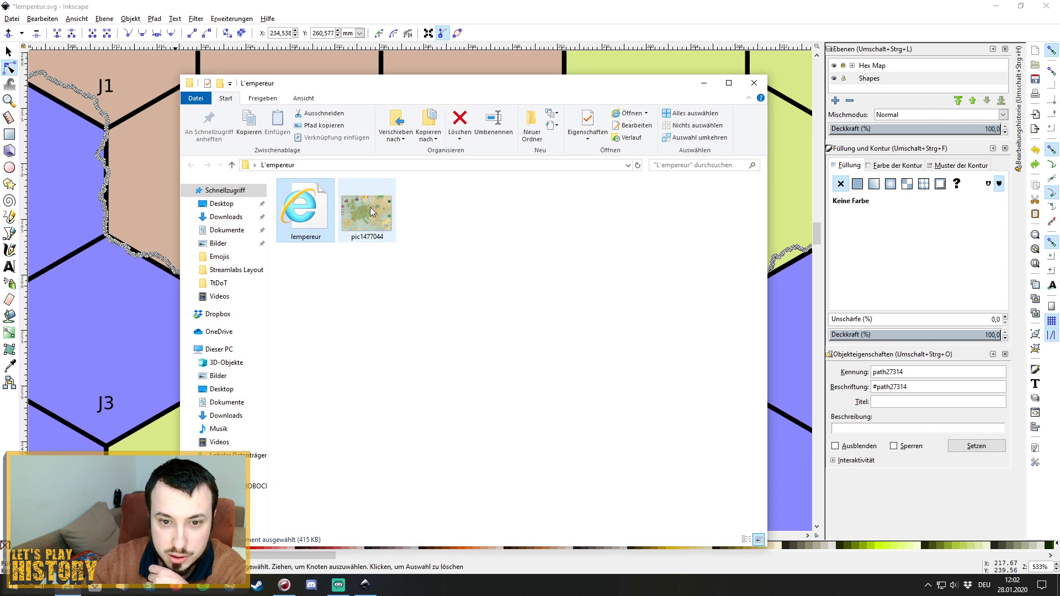
double_click(370, 210)
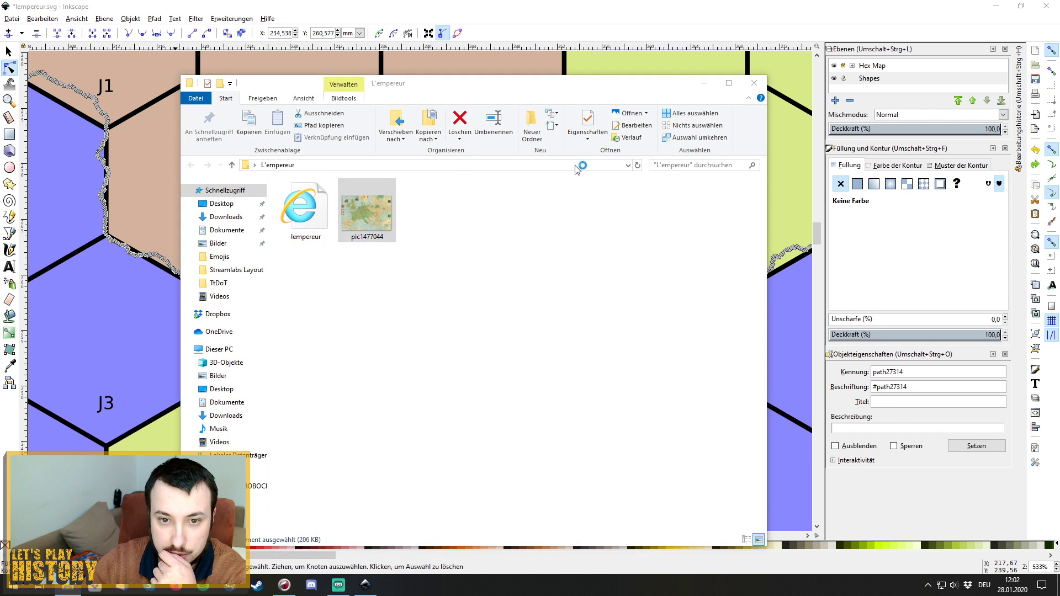
click(700, 85)
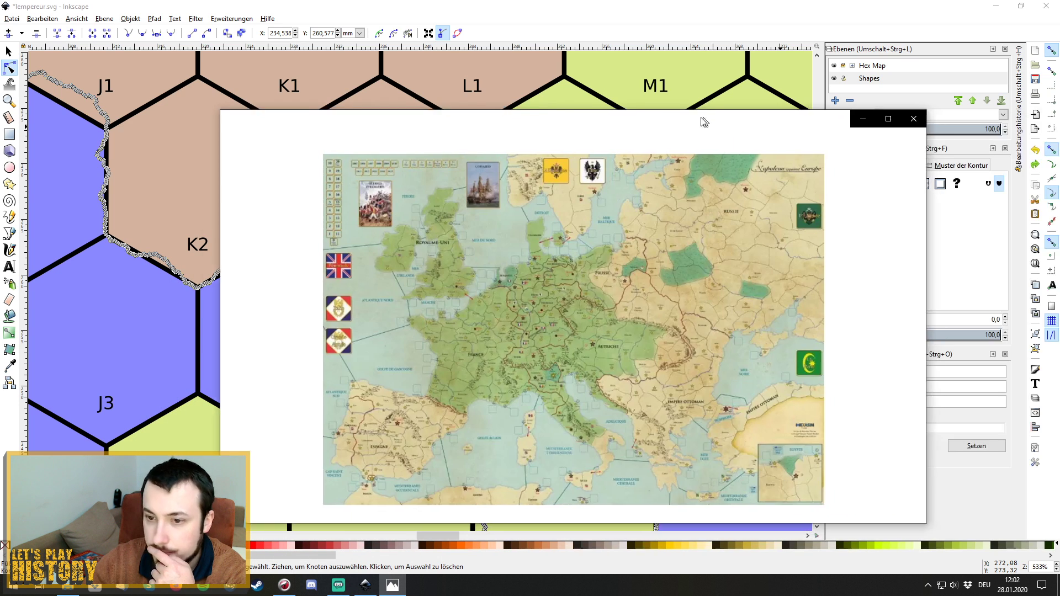
Drag the Photos window showing the Europe map over to the right half of the screen.
drag(690, 118, 733, 127)
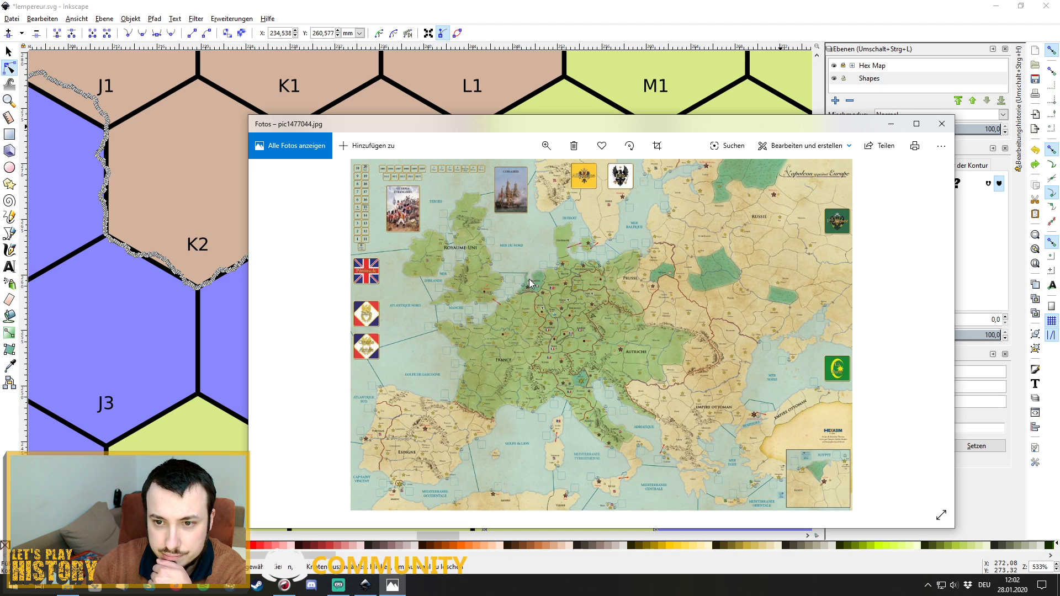
drag(602, 124, 1059, 106)
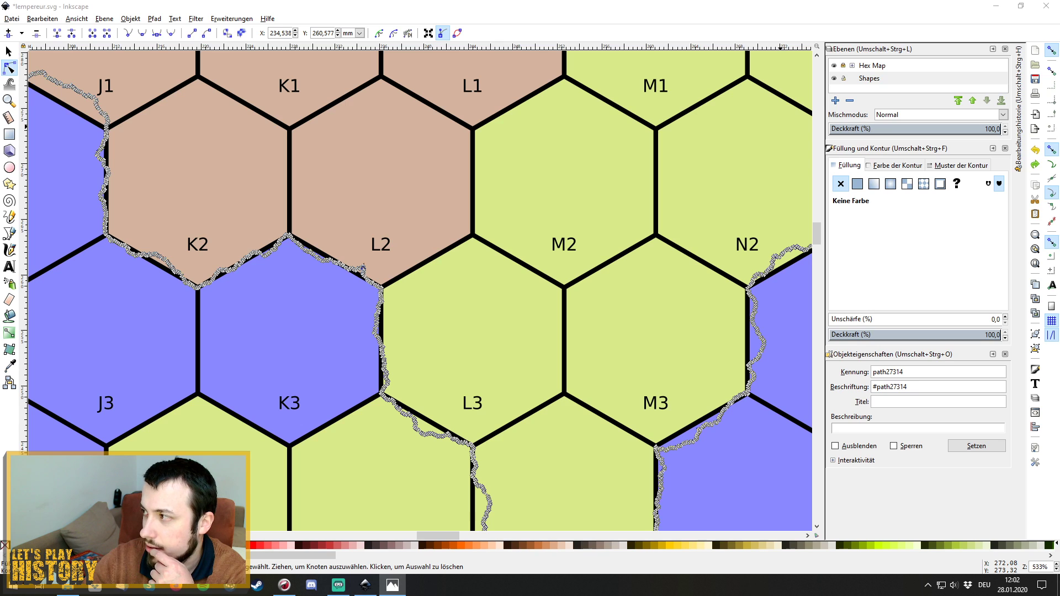
Close the reference photo with Alt+F4, zoom back to the outline, and return to the Selector tool.
key(alt+F4)
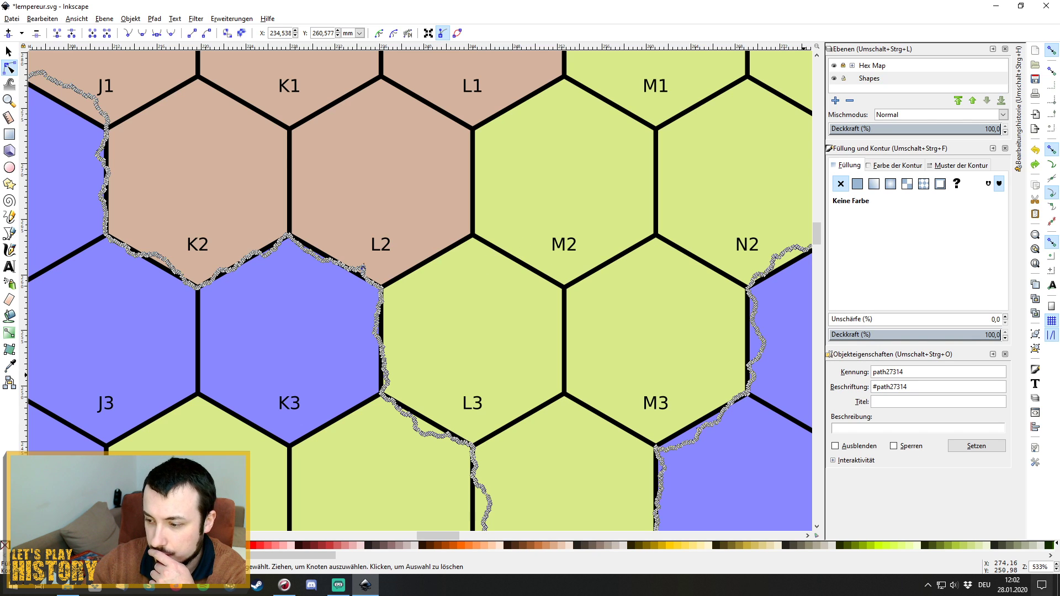
scroll(1056, 571, down, 10)
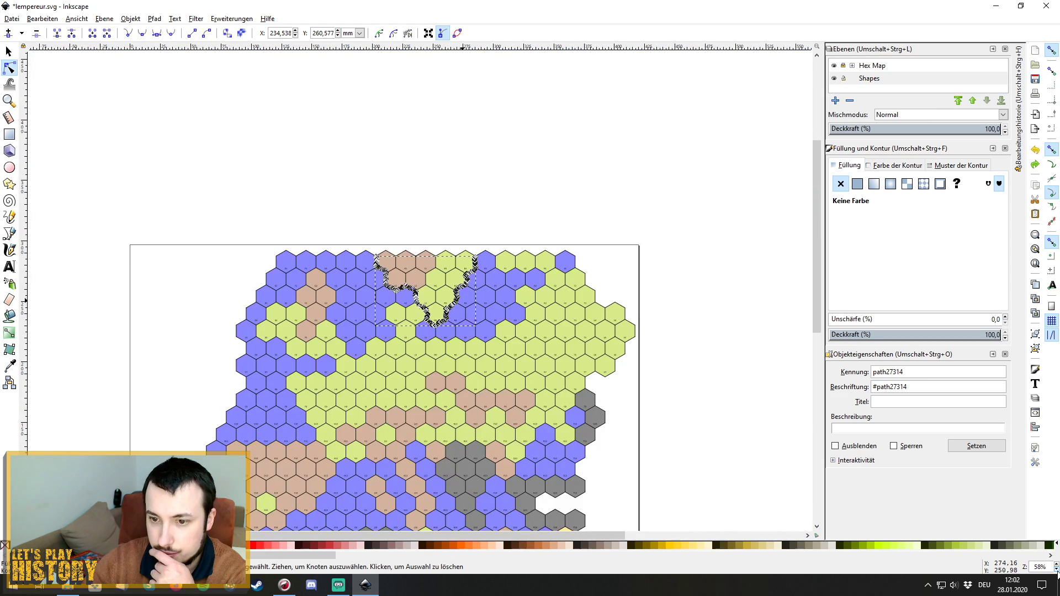
scroll(427, 292, up, 4)
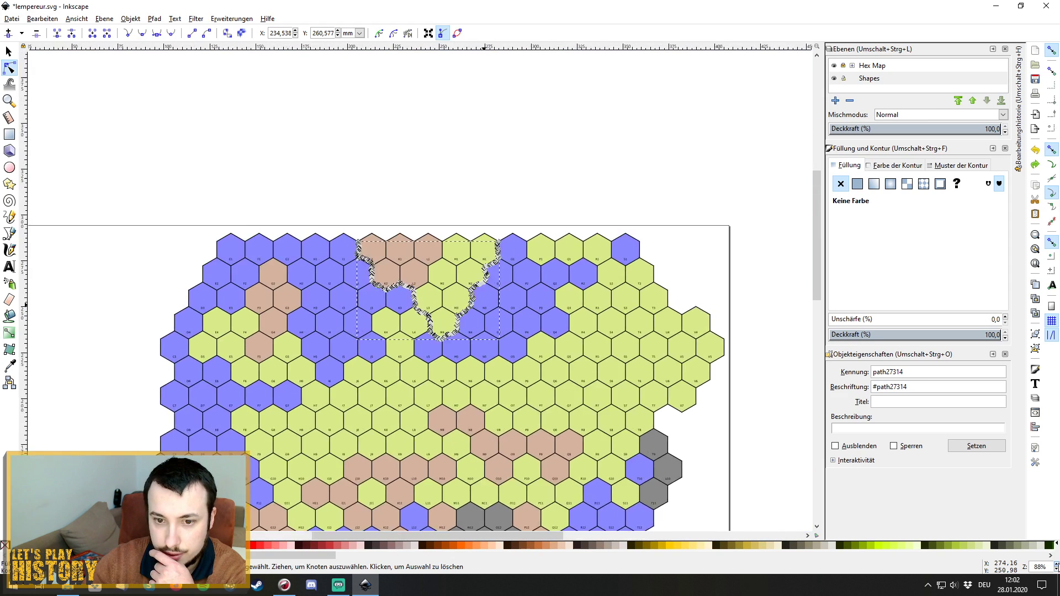
scroll(419, 287, up, 1)
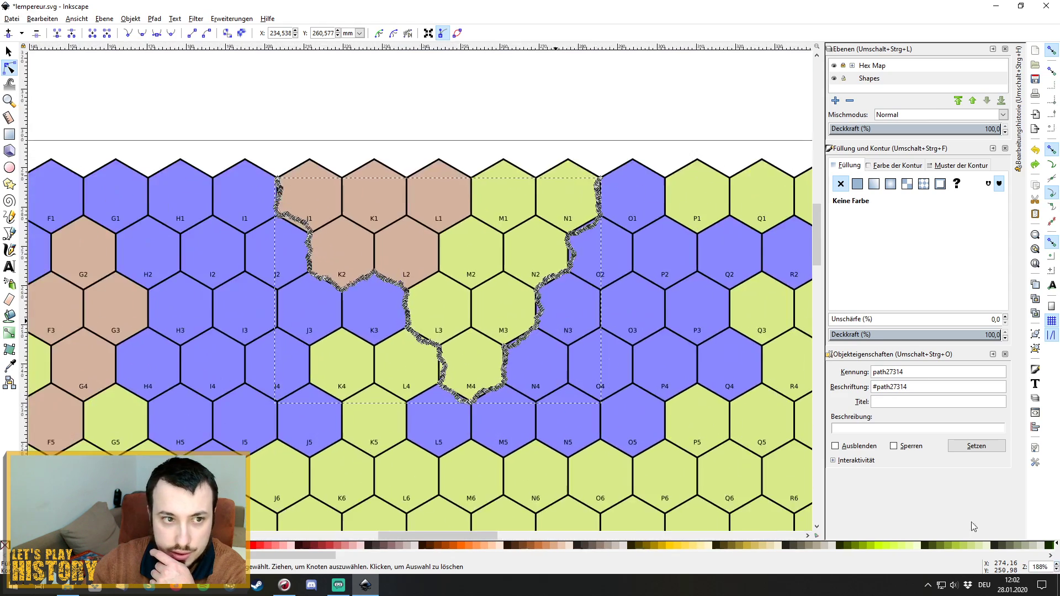
click(8, 51)
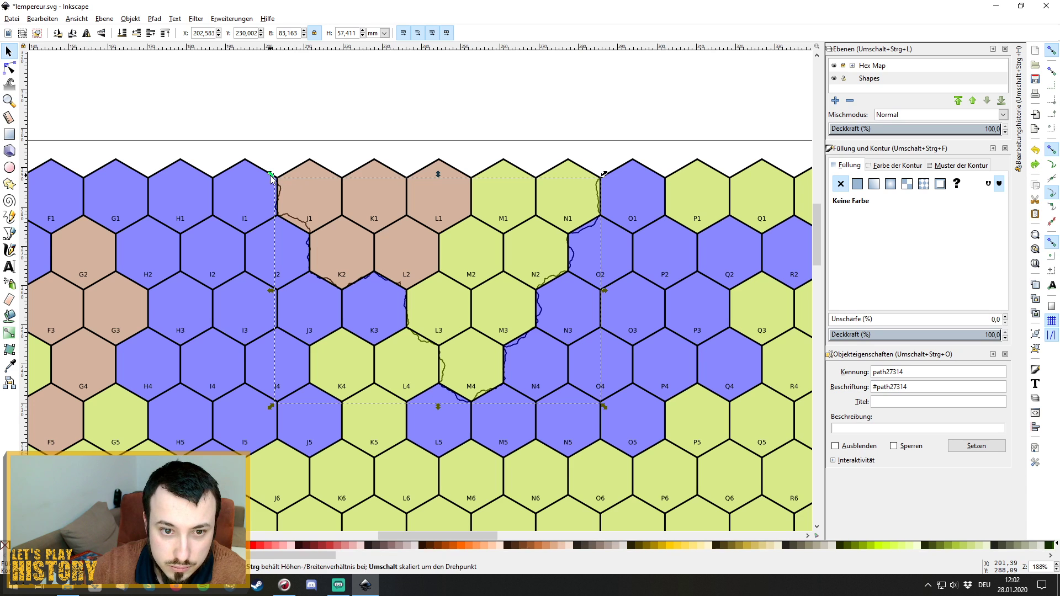
Shrink and reposition the outline to X 202,475, Y 231,881, with corner, gradient and pattern transforms off.
drag(271, 175, 282, 188)
drag(416, 319, 413, 303)
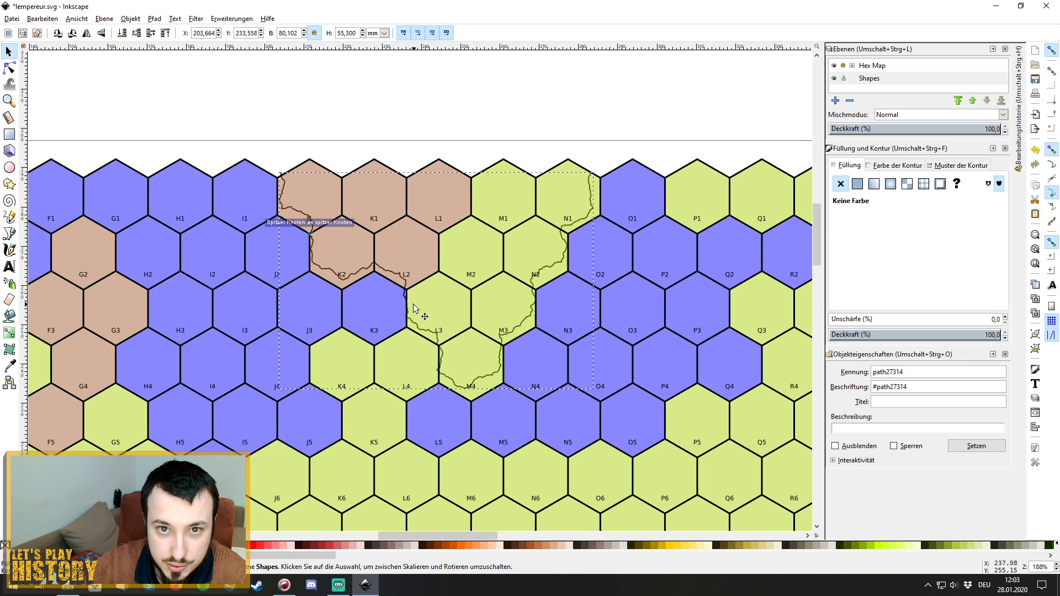
click(423, 34)
click(432, 34)
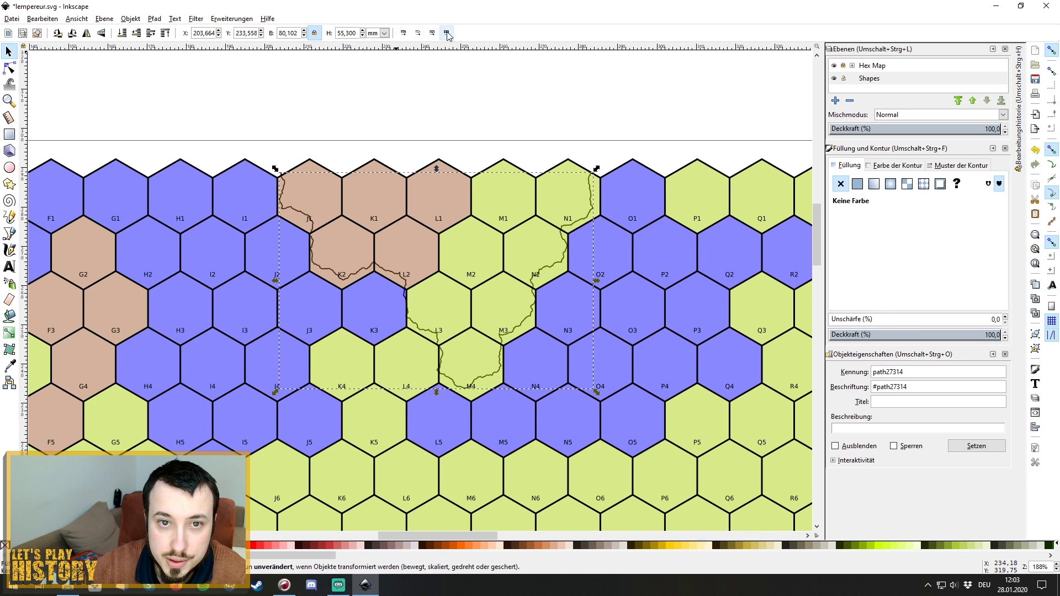
click(446, 34)
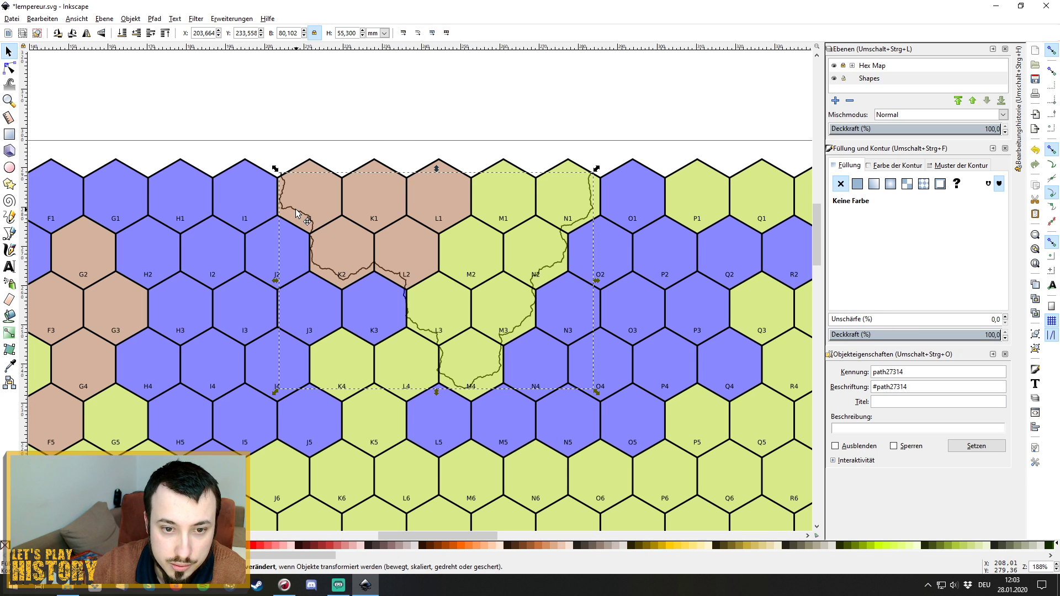
drag(296, 212, 296, 216)
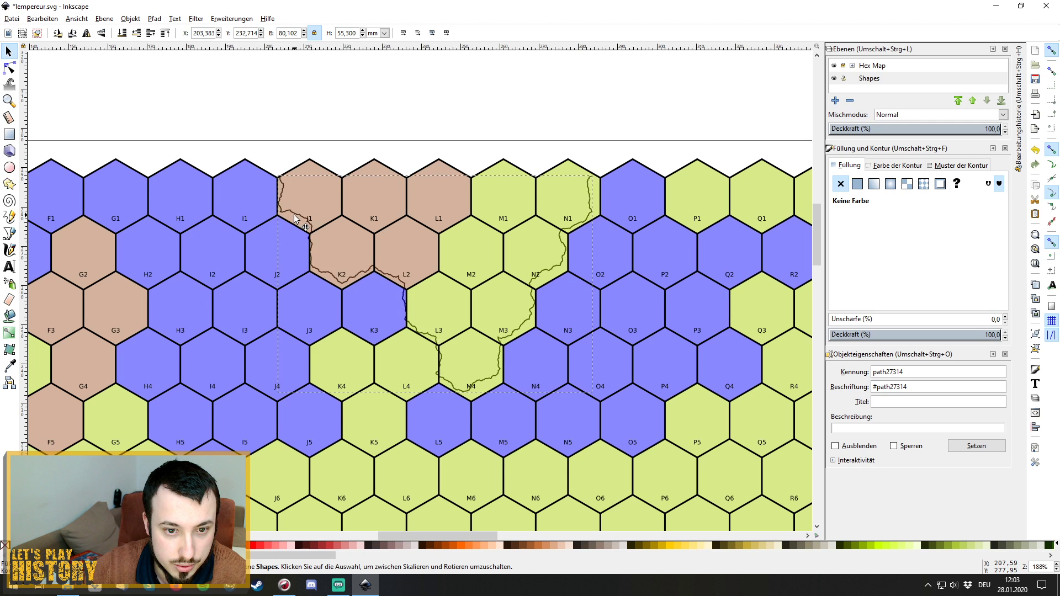
drag(296, 215, 292, 218)
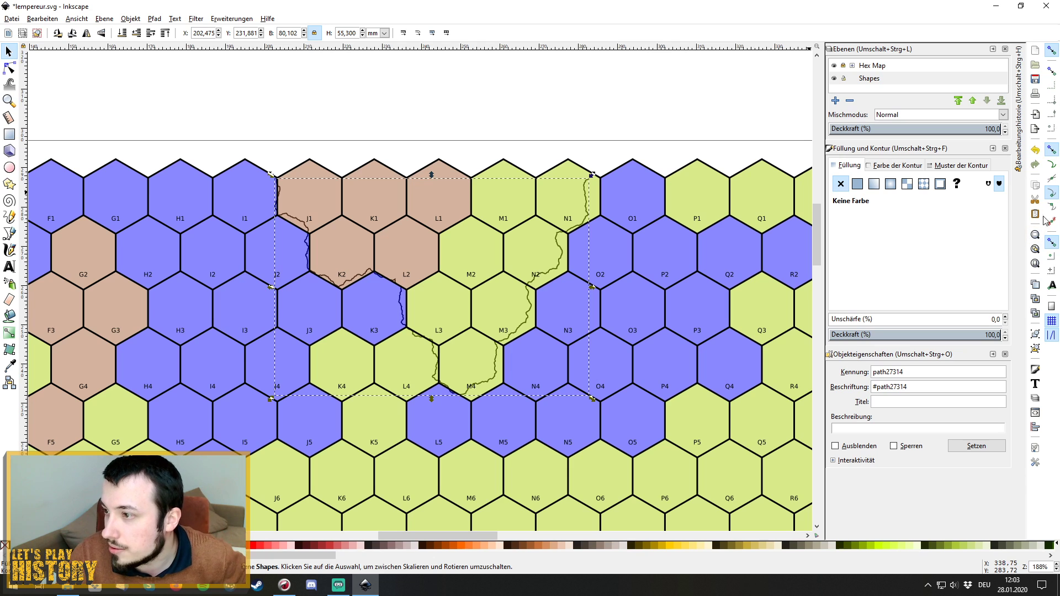
Turn stroke, corner, gradient and pattern transforming with objects back on.
click(403, 33)
click(417, 34)
click(432, 33)
click(447, 33)
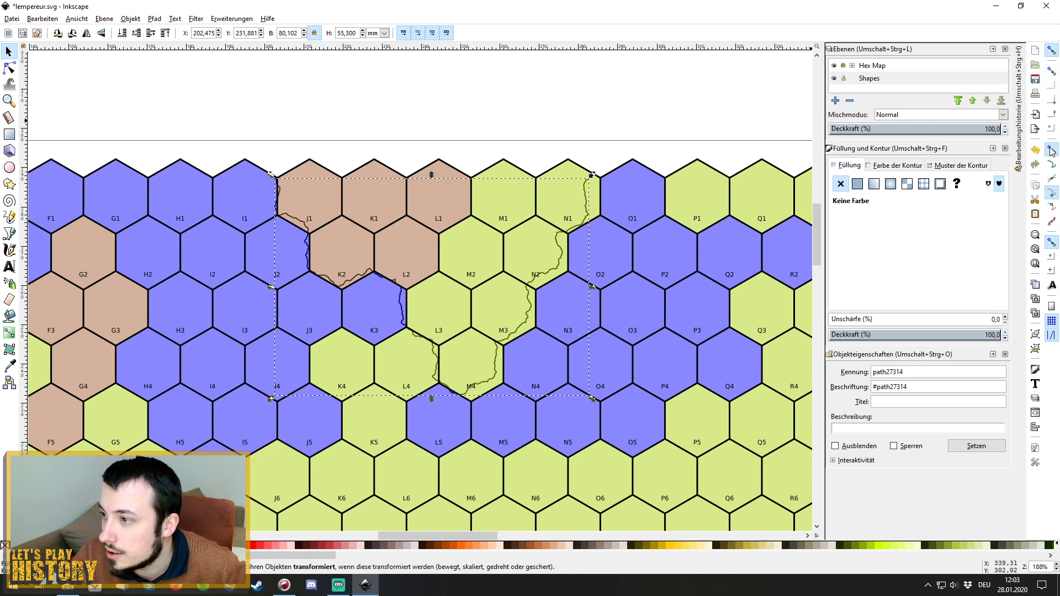
Turn off several snap targets, nudge the outline to X 204,446, Y 233,007, and deselect.
click(1054, 51)
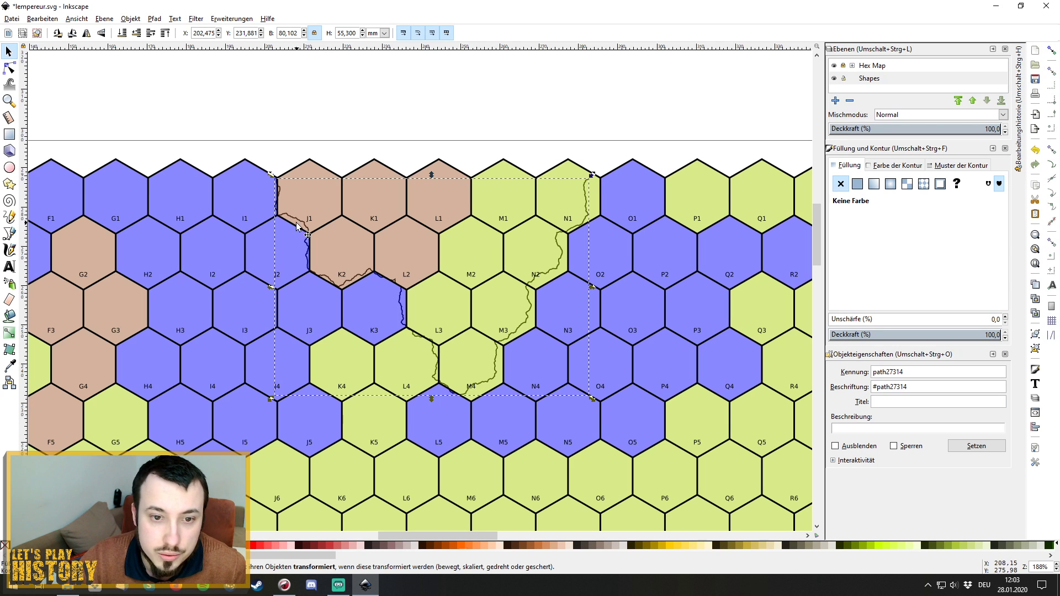
drag(295, 220, 301, 211)
click(641, 115)
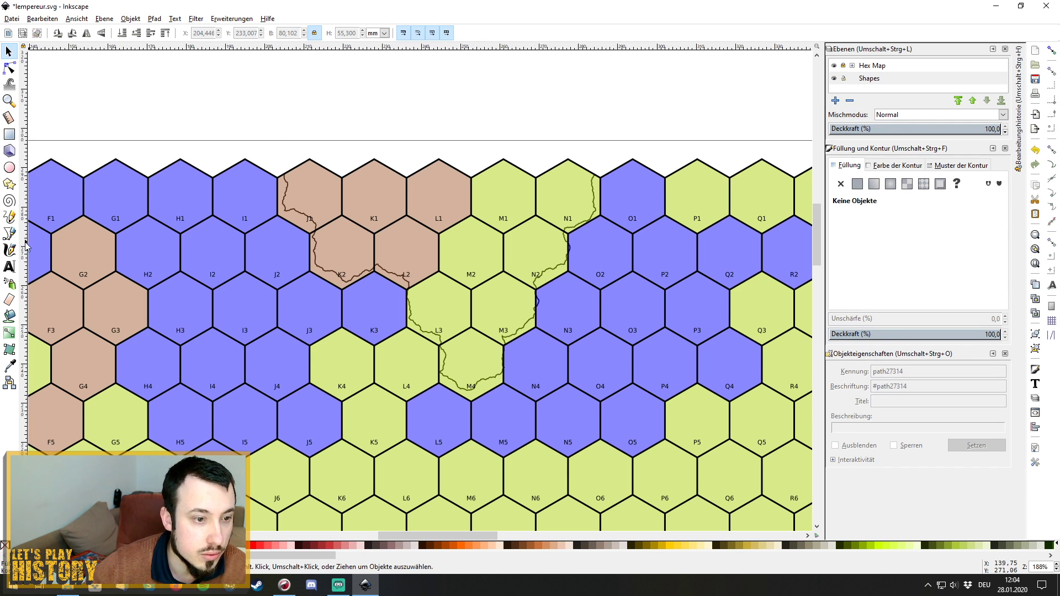
Draw a closed hexagonal path along the corners of hex L4 with the straight-segment Pen tool.
click(9, 217)
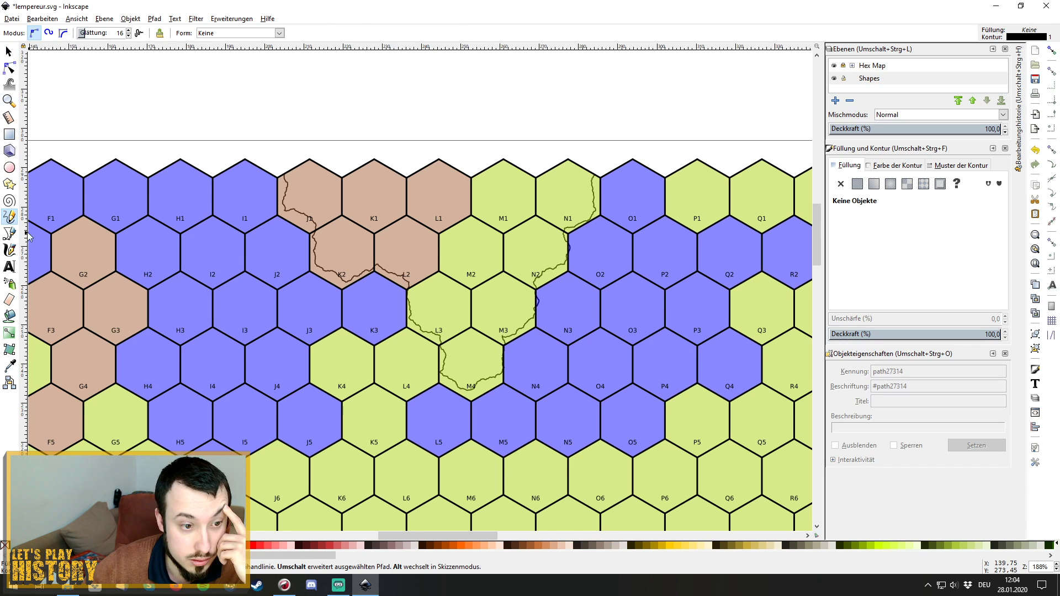
click(9, 233)
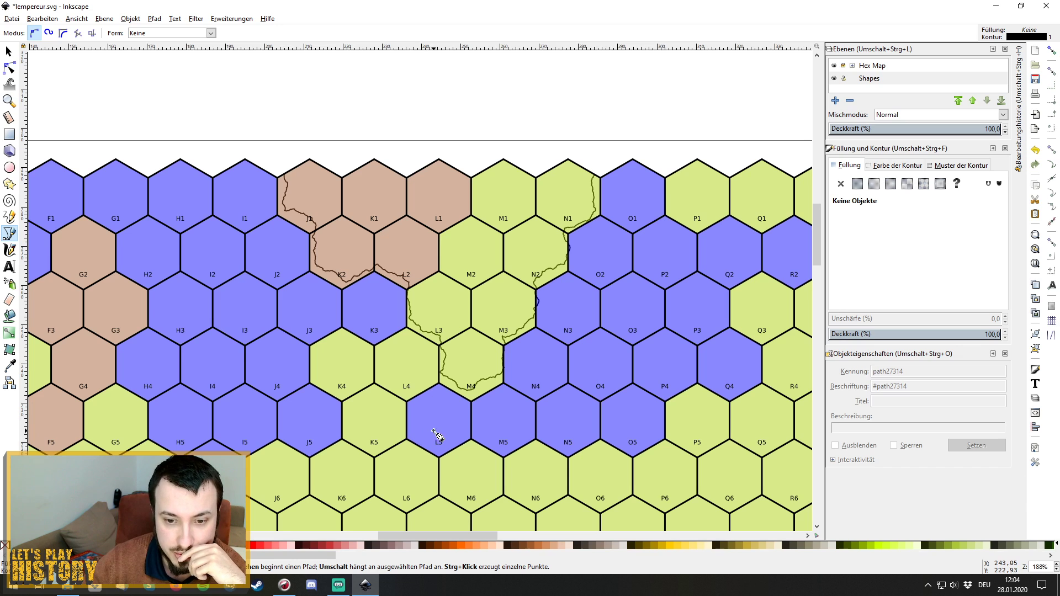
click(378, 349)
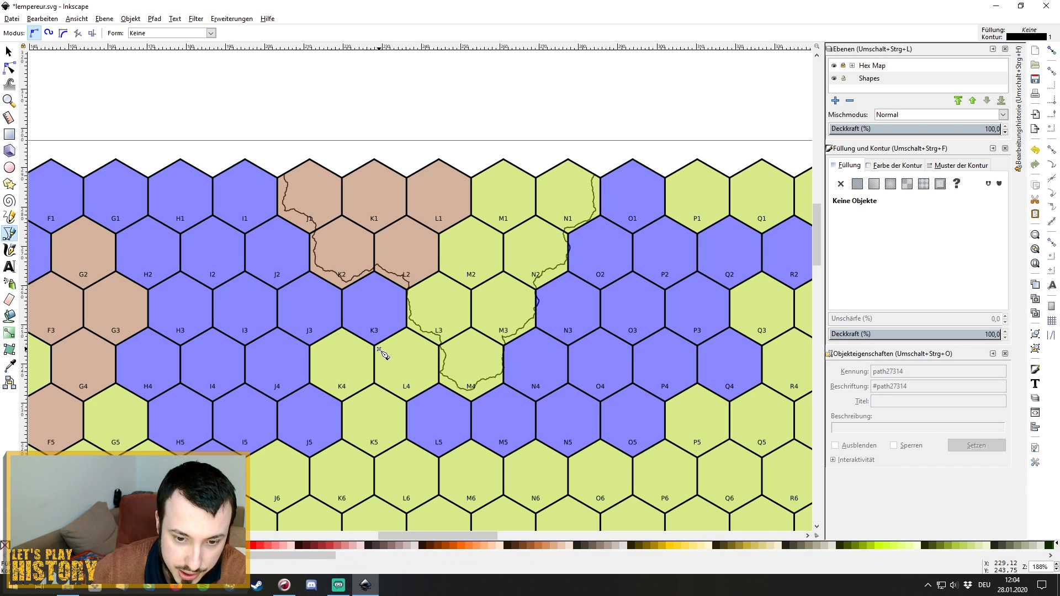
click(406, 334)
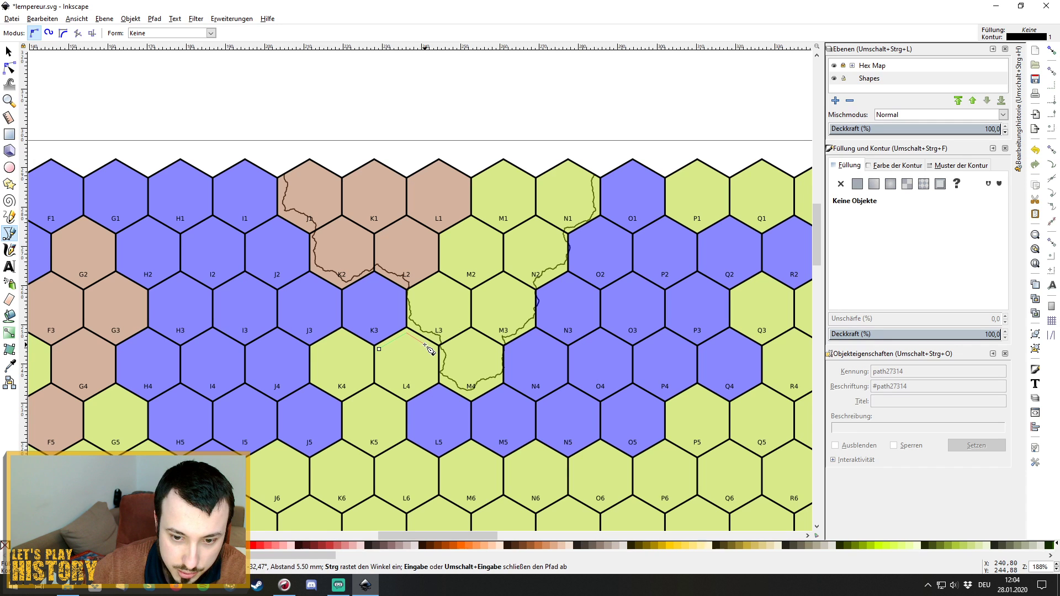
click(435, 350)
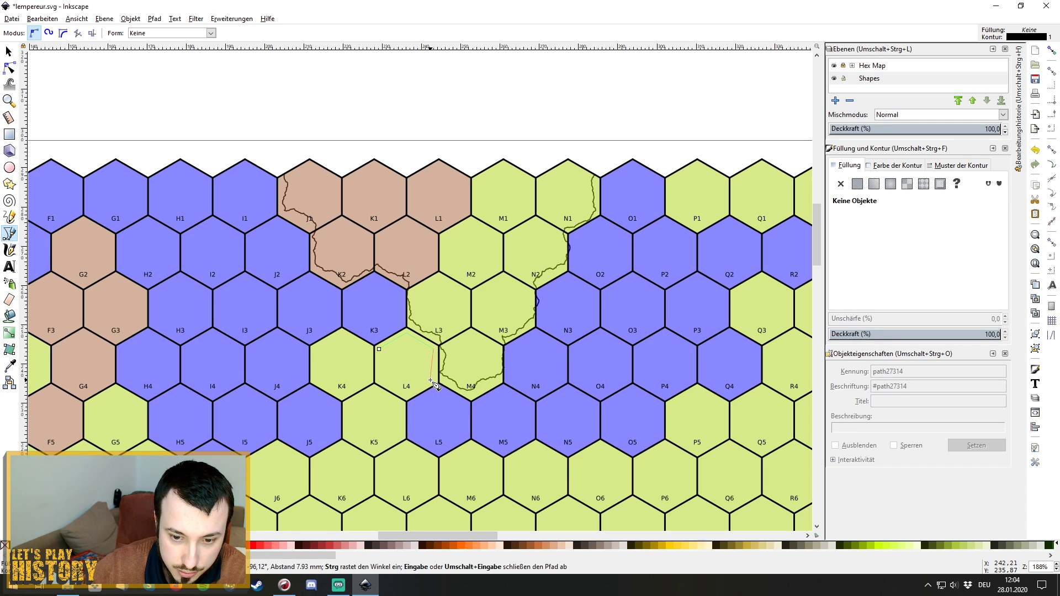
click(435, 378)
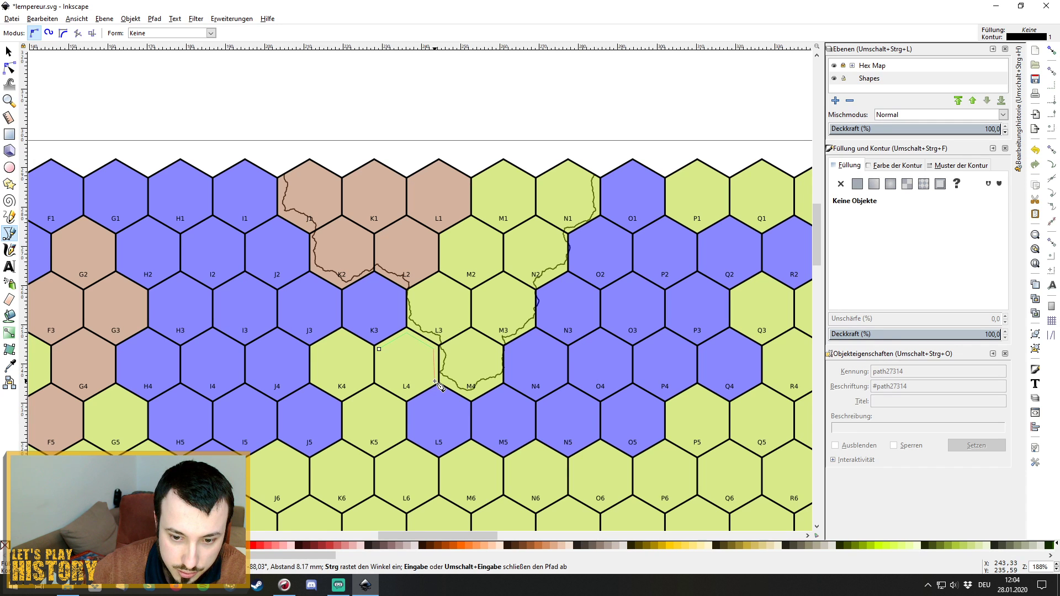
click(407, 396)
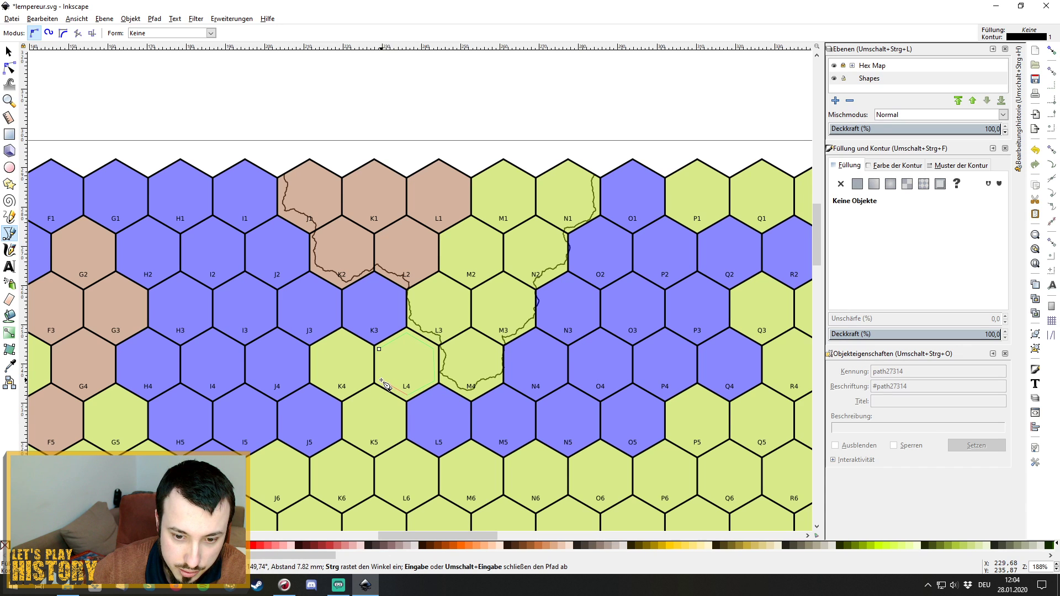
click(379, 349)
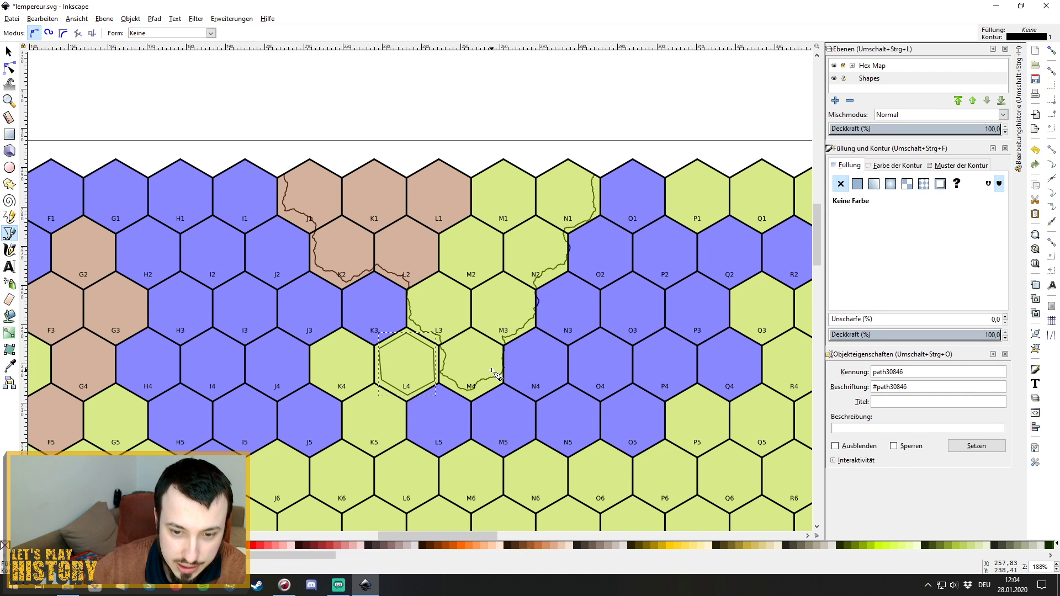
Open Extensions > Modify Path > Fractalize for the new L4 hexagon path.
click(198, 21)
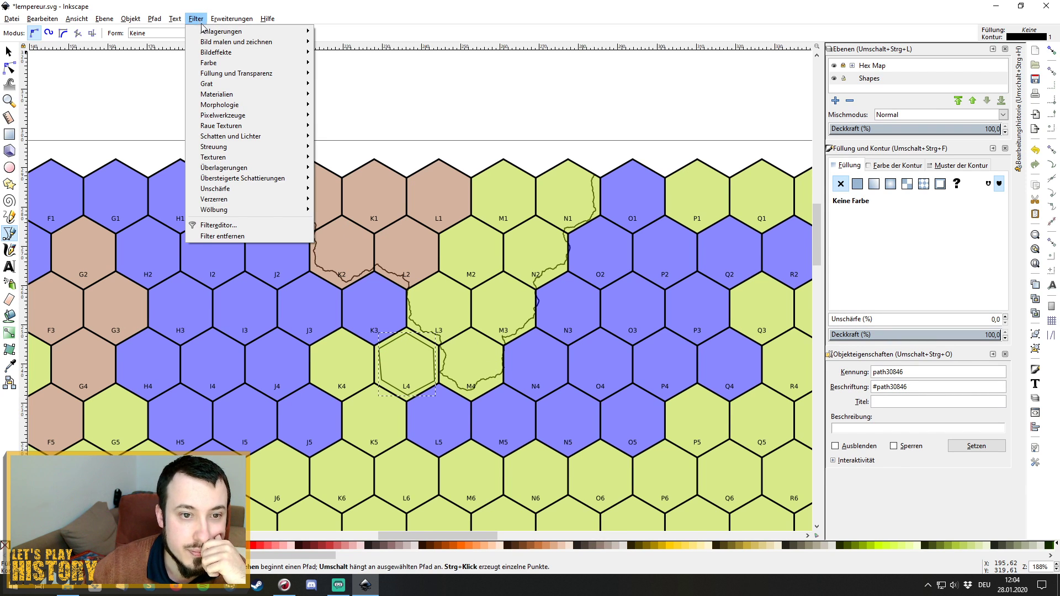
click(203, 18)
click(231, 19)
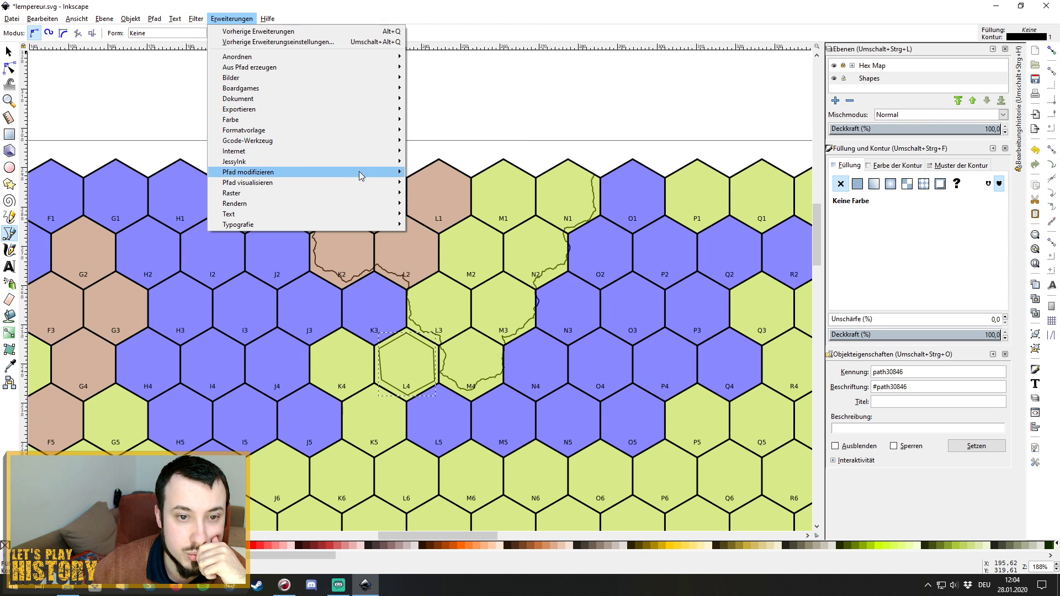
mouse_move(359, 173)
click(502, 204)
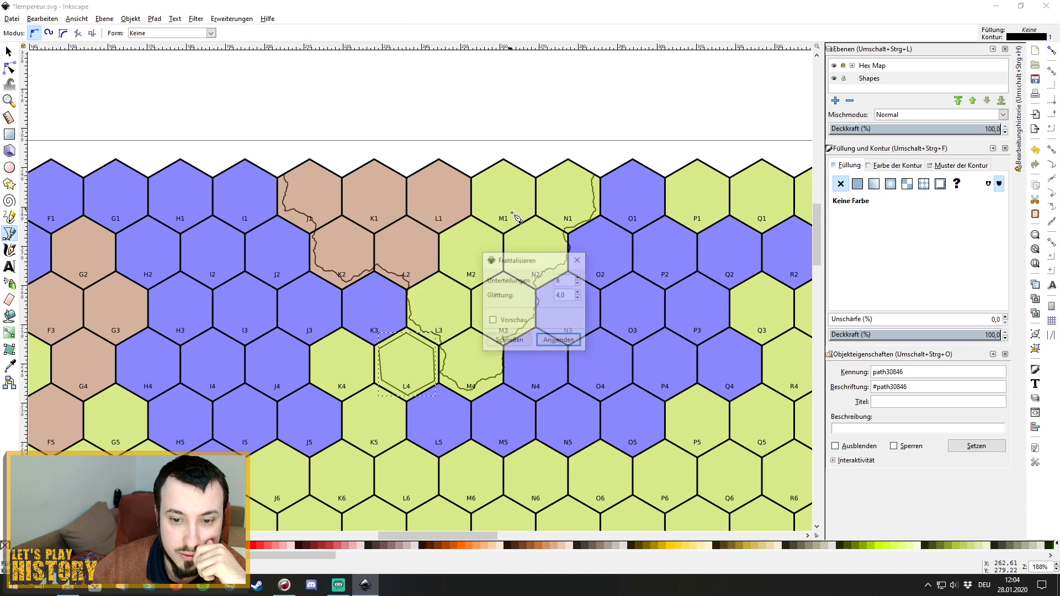
Preview and apply Fractalize with 5 subdivisions and smoothness 3,9 to the L4 path, then close the dialog.
click(491, 320)
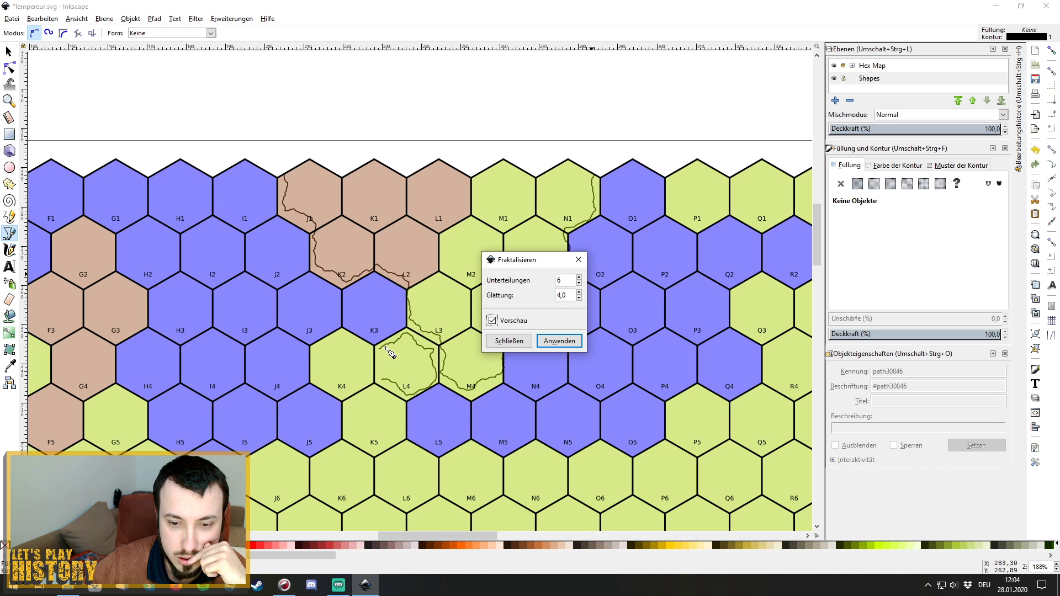
click(579, 282)
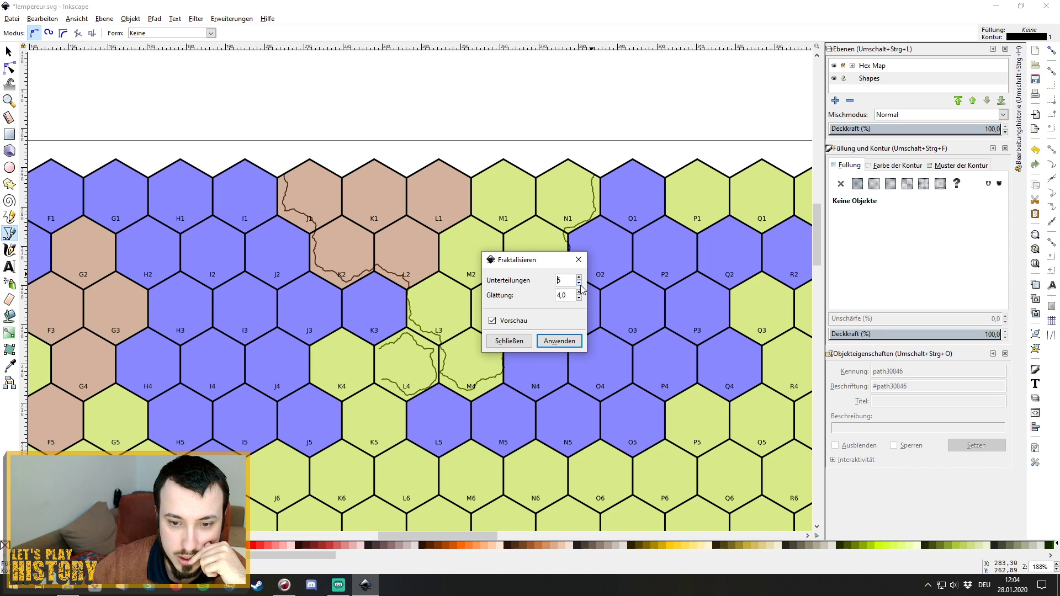
click(579, 298)
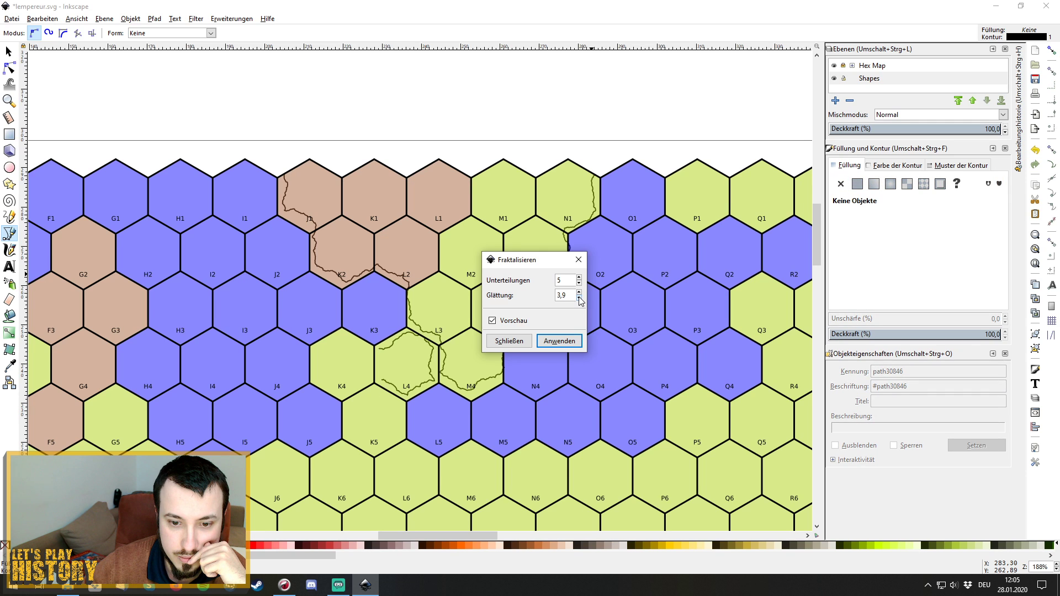
click(560, 341)
click(578, 260)
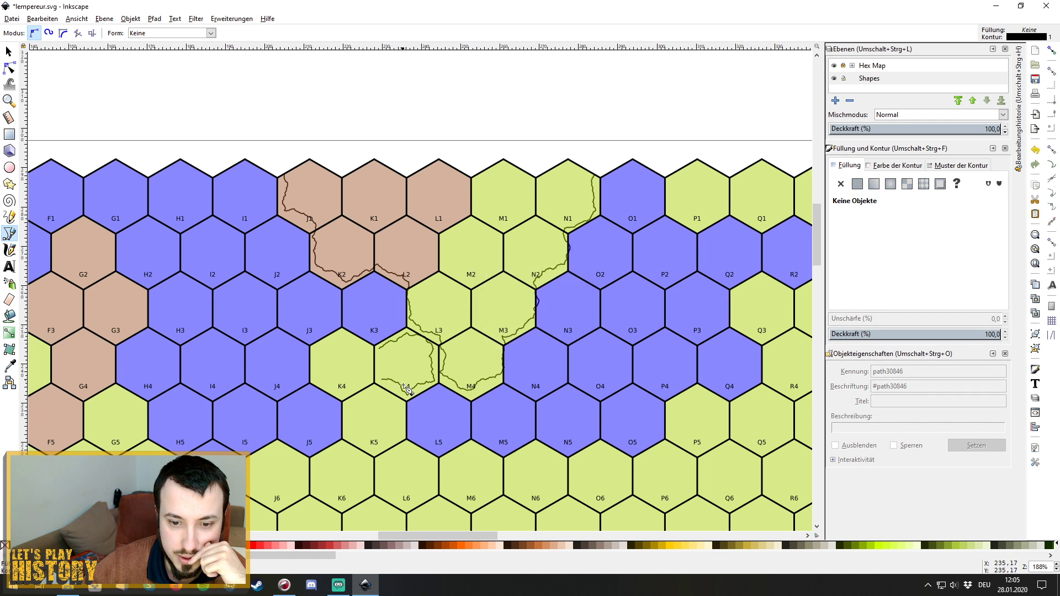
click(9, 51)
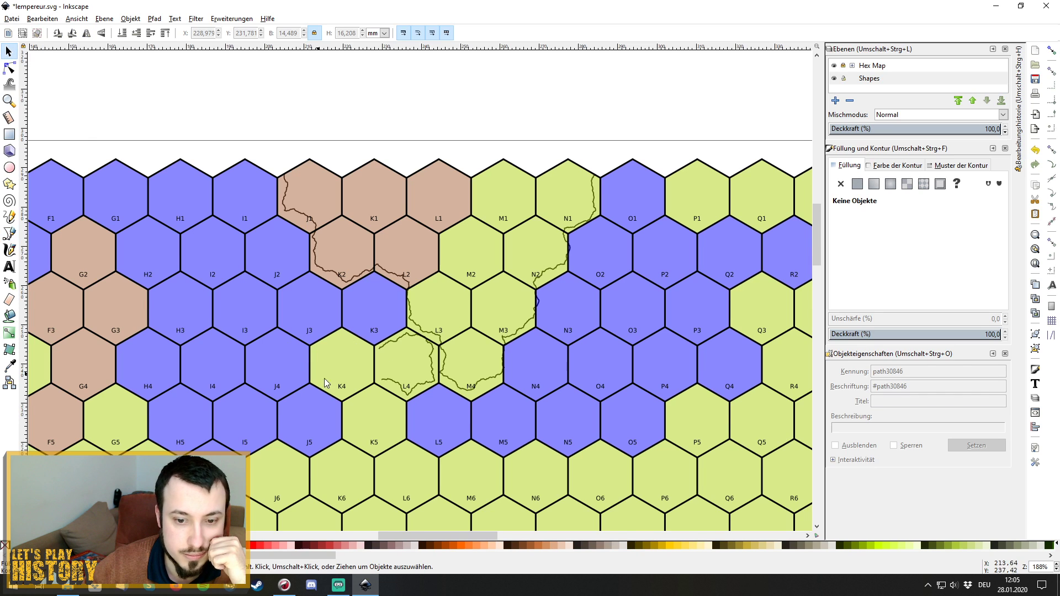
Select the fractalized hexagon path30846 in L4 and delete it.
click(408, 398)
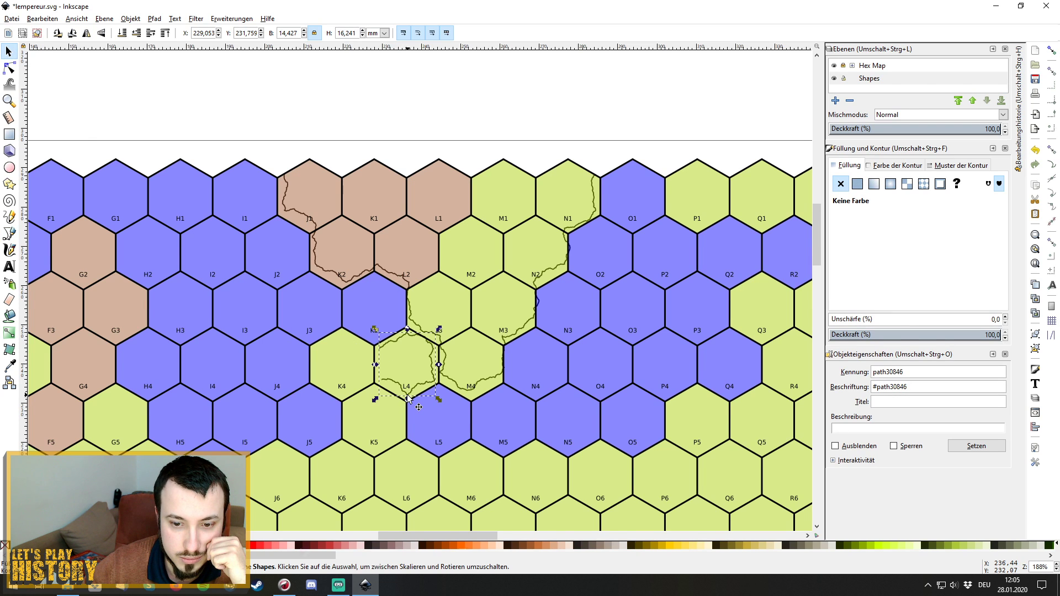
drag(426, 386, 428, 383)
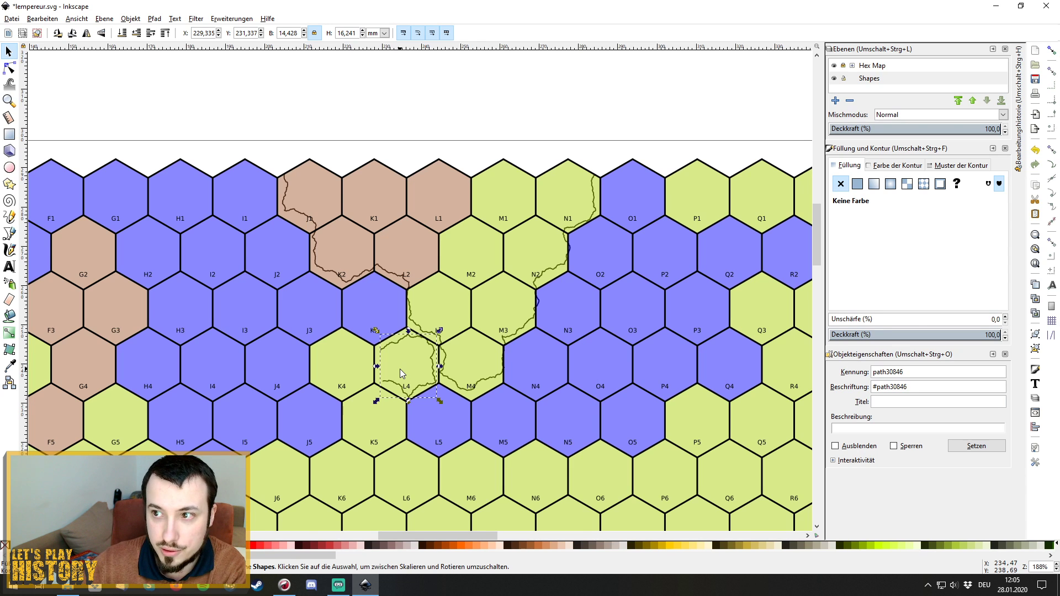
key(Delete)
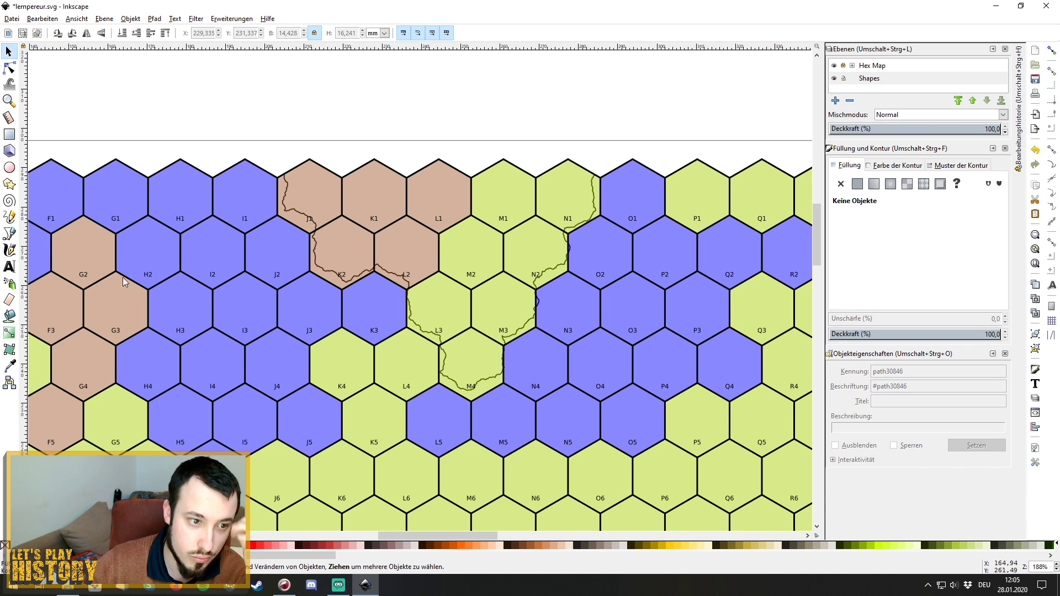
With the Bézier pen tool, draw a closed six-corner hexagon path inside hex L4.
click(9, 234)
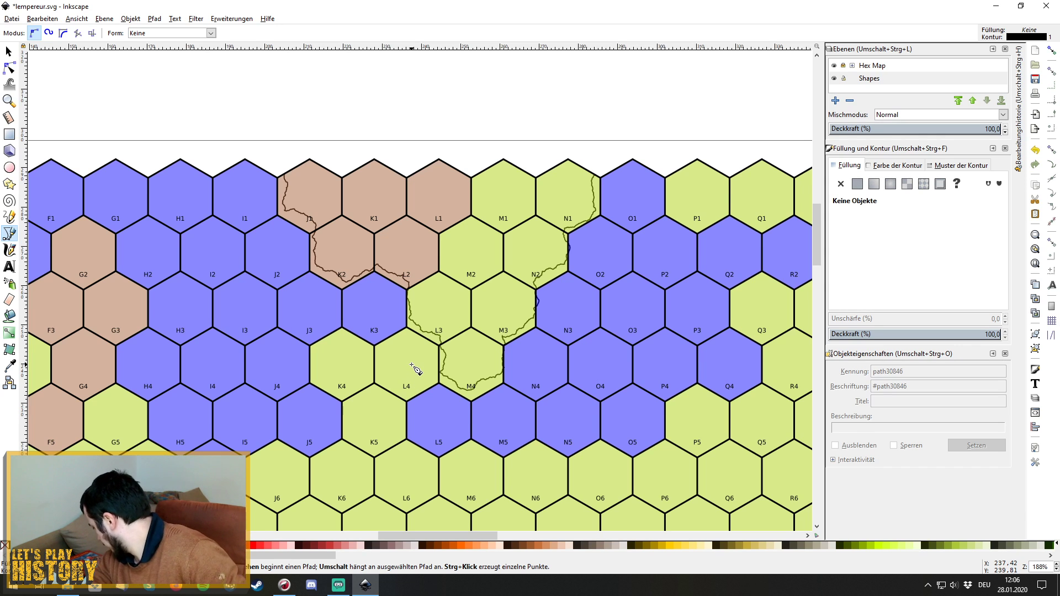
click(386, 353)
click(407, 343)
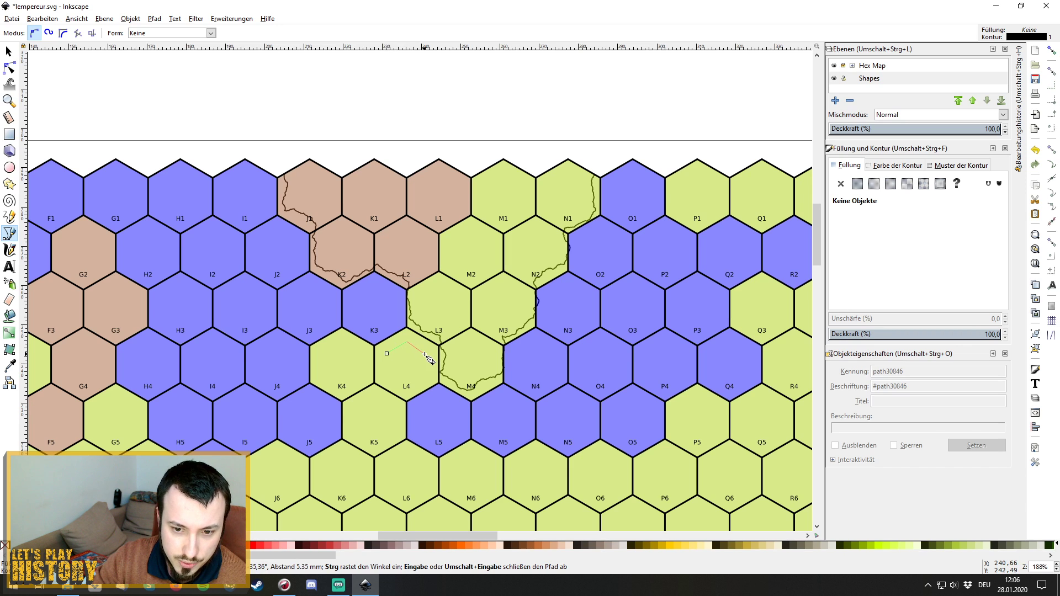
click(429, 353)
click(430, 379)
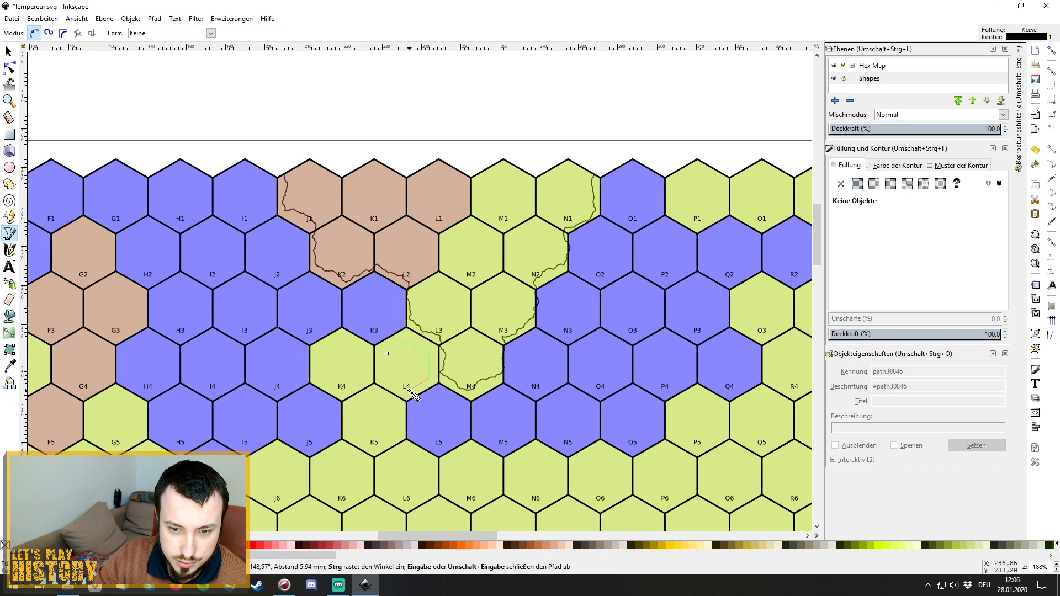
click(407, 389)
click(386, 380)
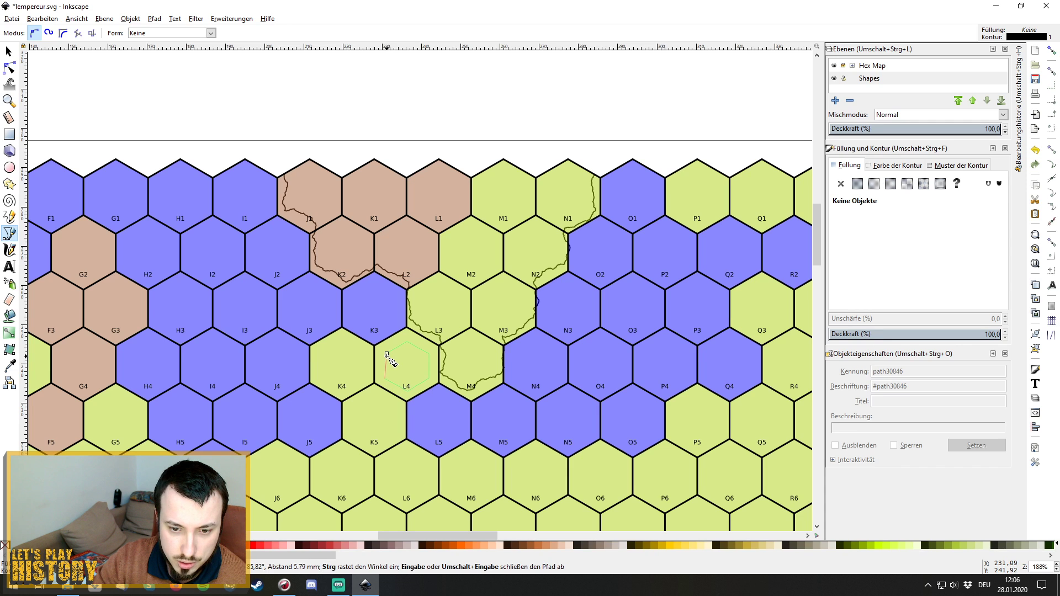
click(387, 353)
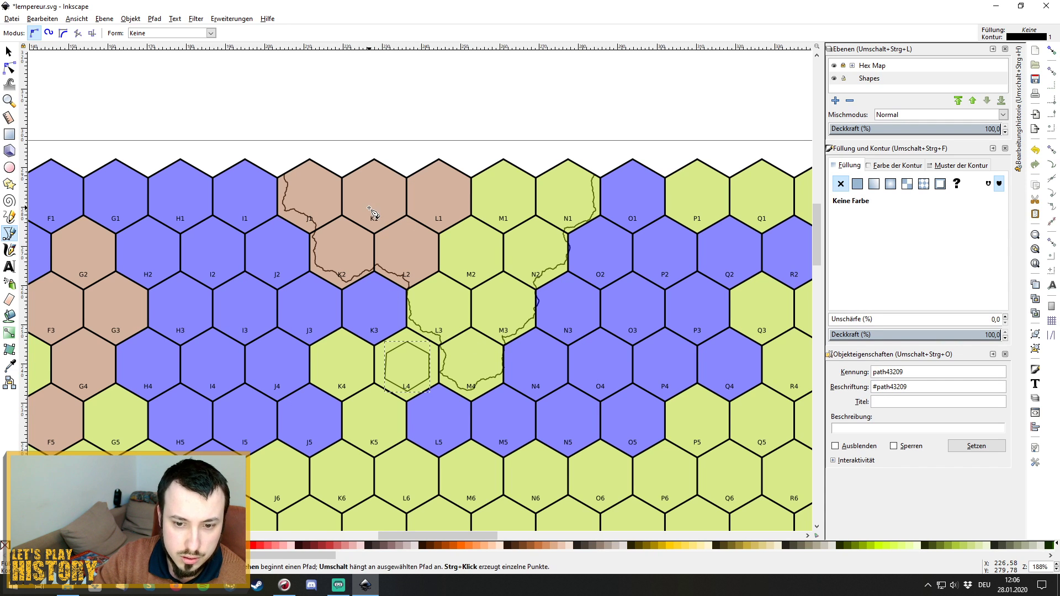
Open Extensions > Modify Path > Fractalize for the new hexagon and enable live preview.
click(196, 19)
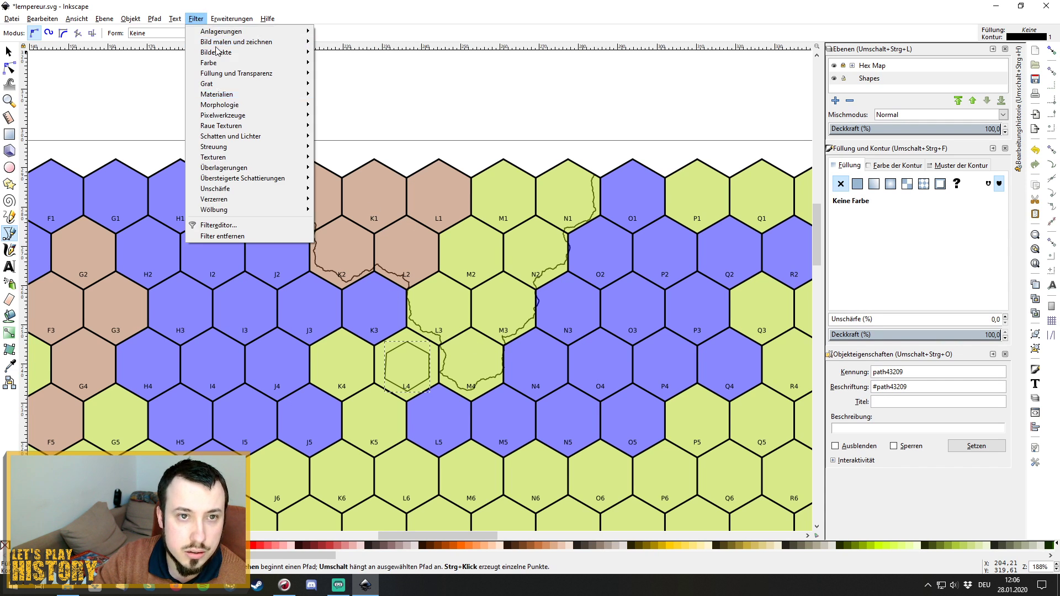
mouse_move(232, 19)
mouse_move(333, 119)
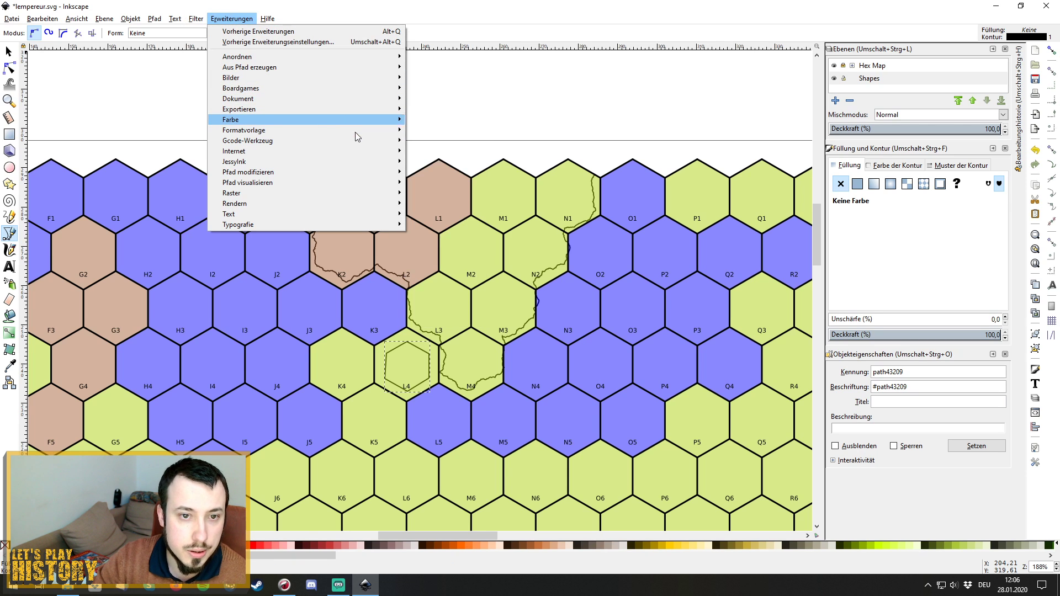
mouse_move(343, 172)
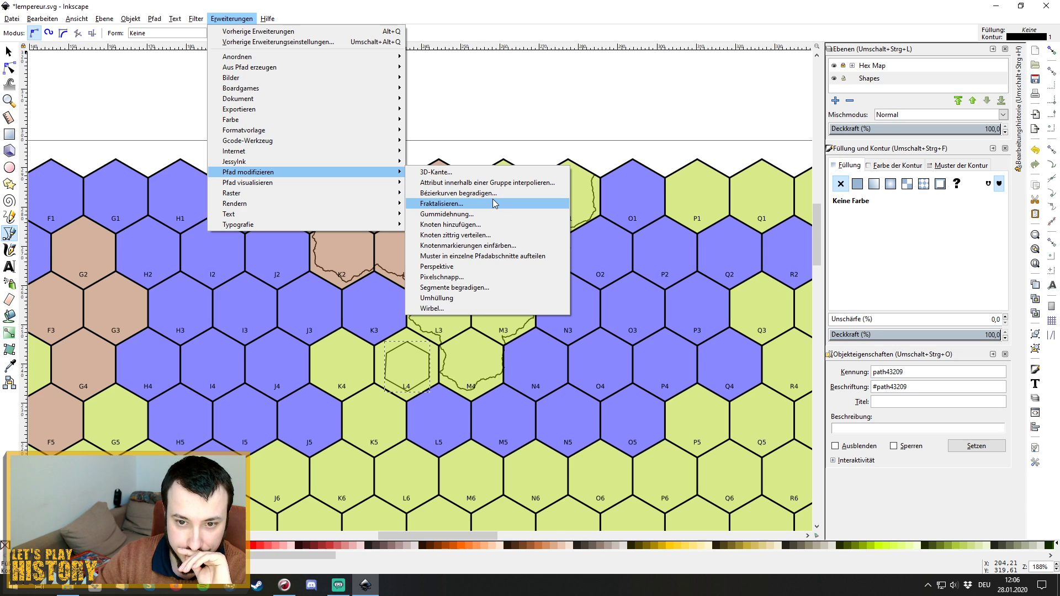
click(494, 204)
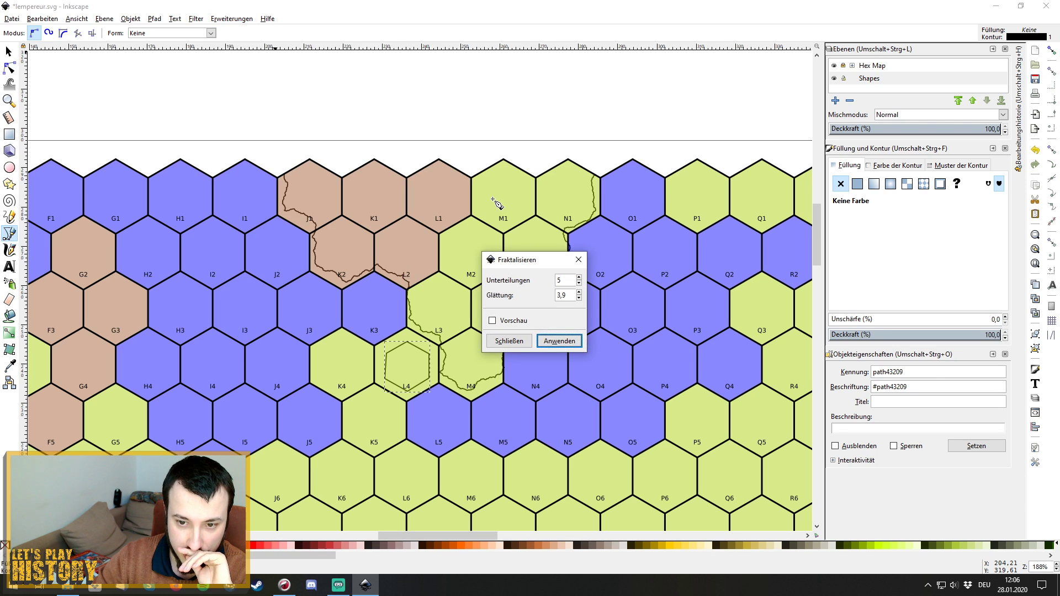
click(492, 320)
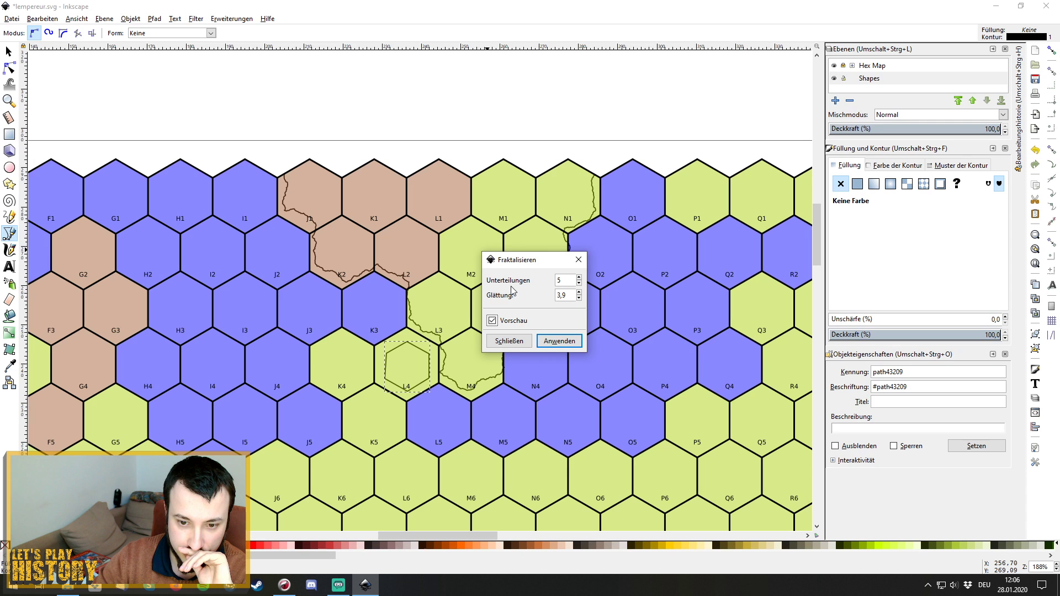
Set Fractalize subdivisions to 6 and smoothness to 4,0.
click(578, 278)
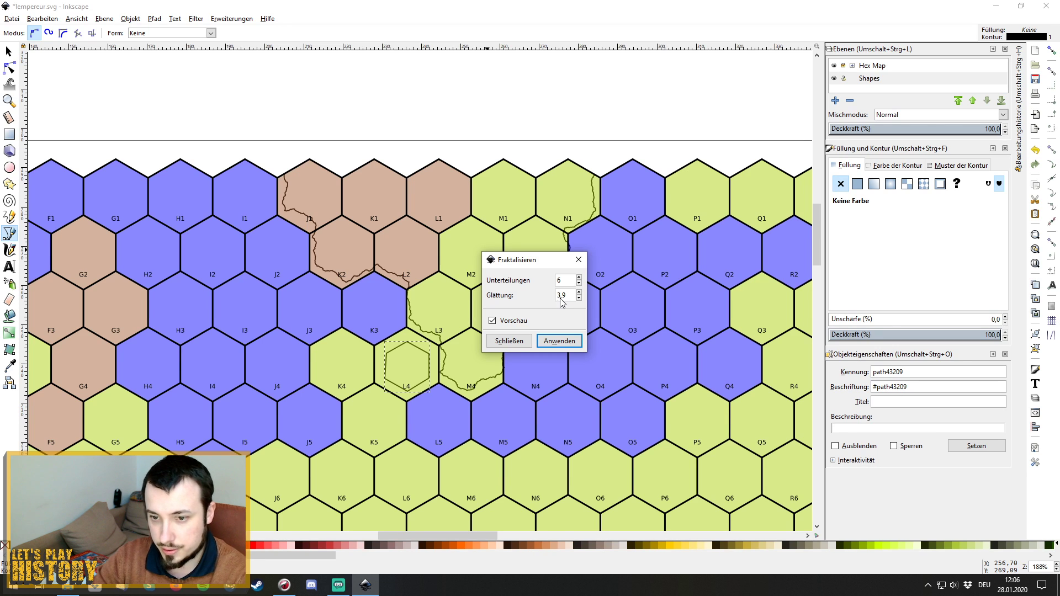
double_click(555, 298)
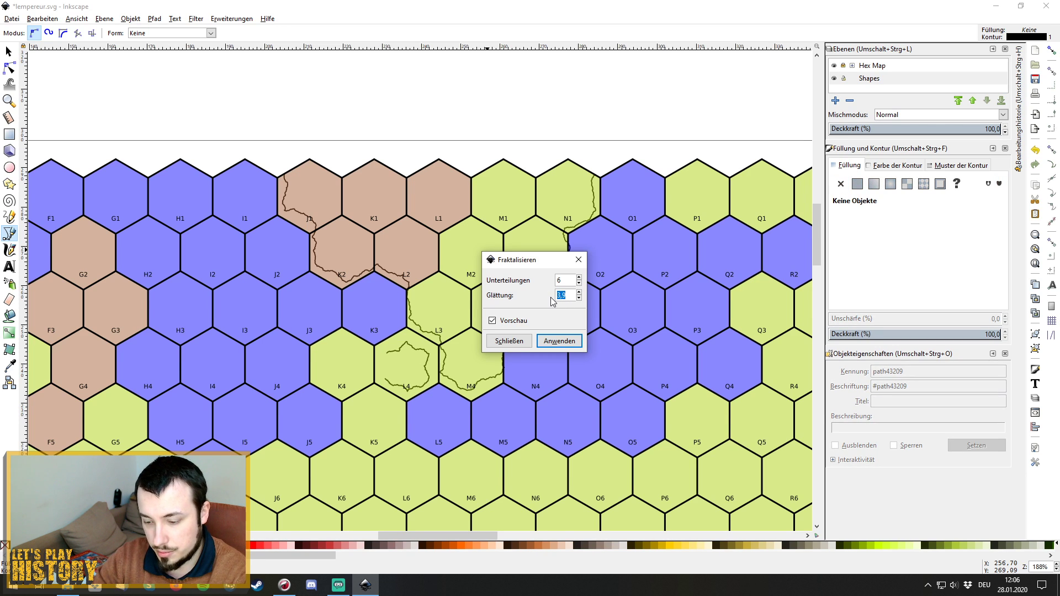
text(4)
click(564, 283)
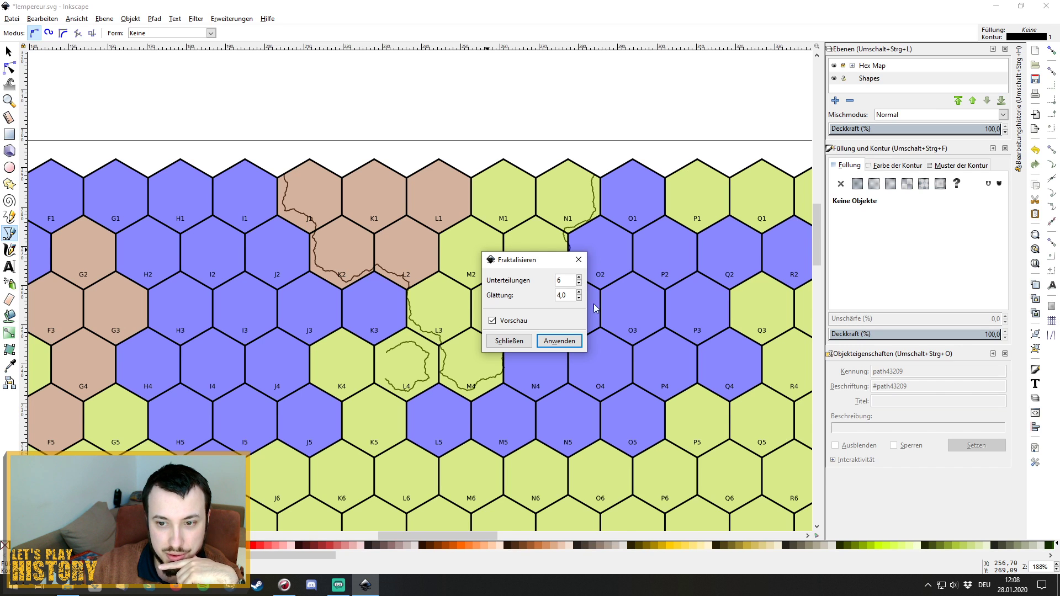
Close Fractalize unapplied, reopen it with live preview, then close it again without applying.
click(580, 260)
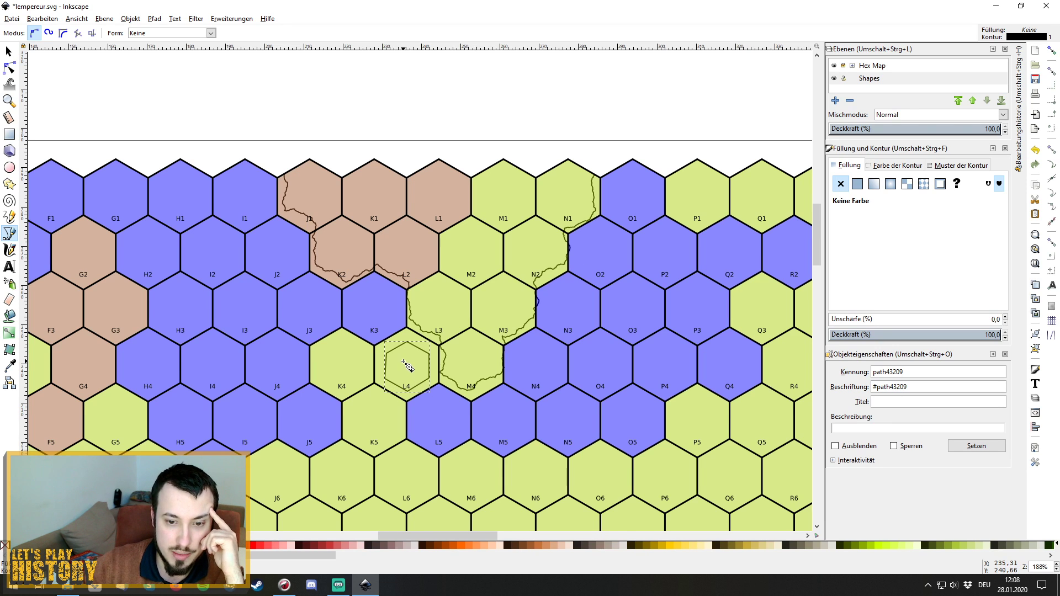
click(232, 19)
mouse_move(320, 91)
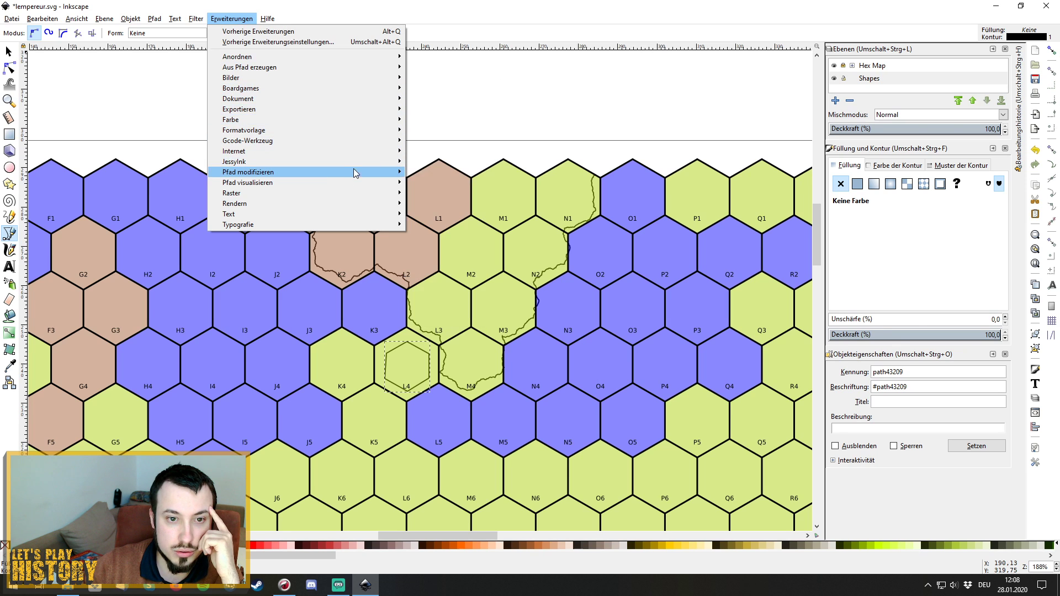
mouse_move(361, 175)
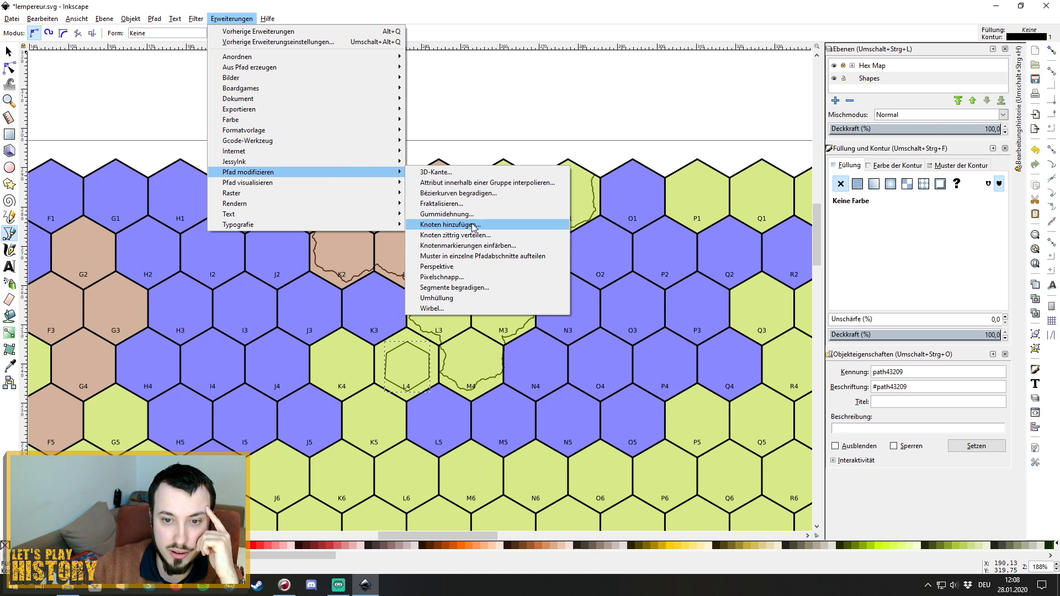
click(495, 206)
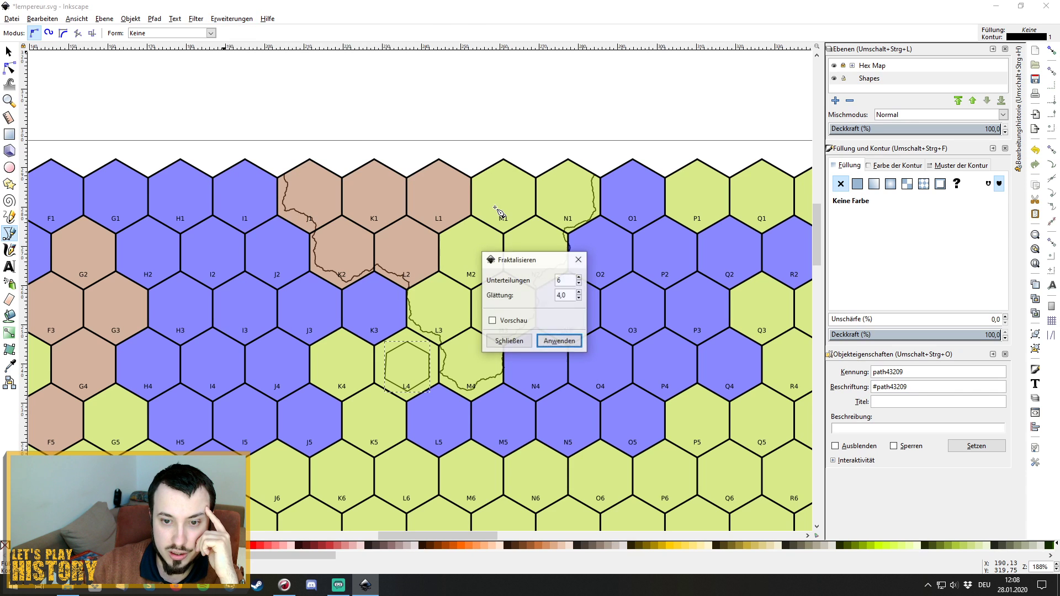
click(492, 321)
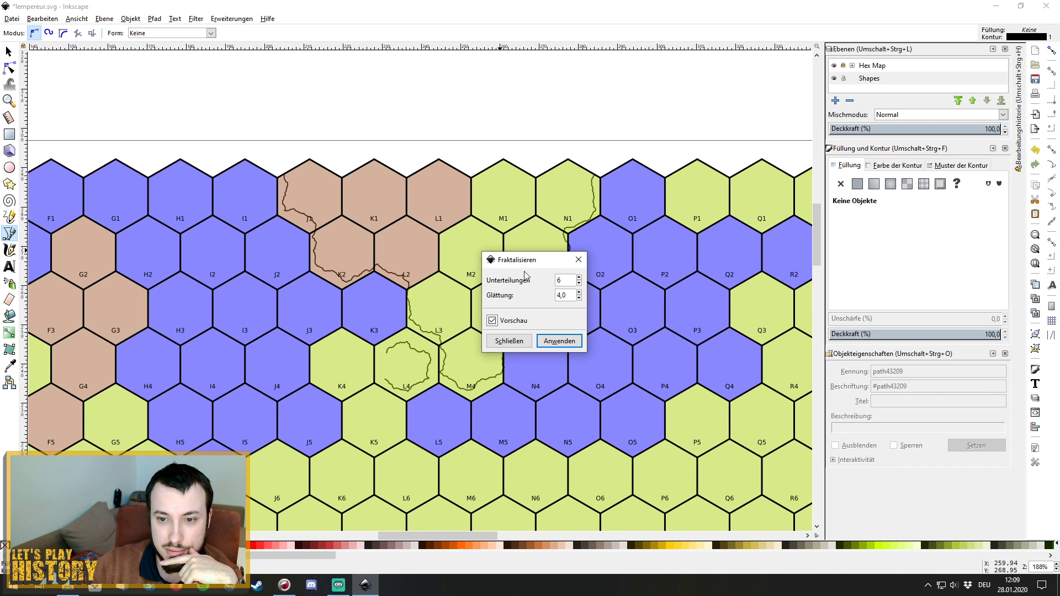
drag(545, 260, 621, 303)
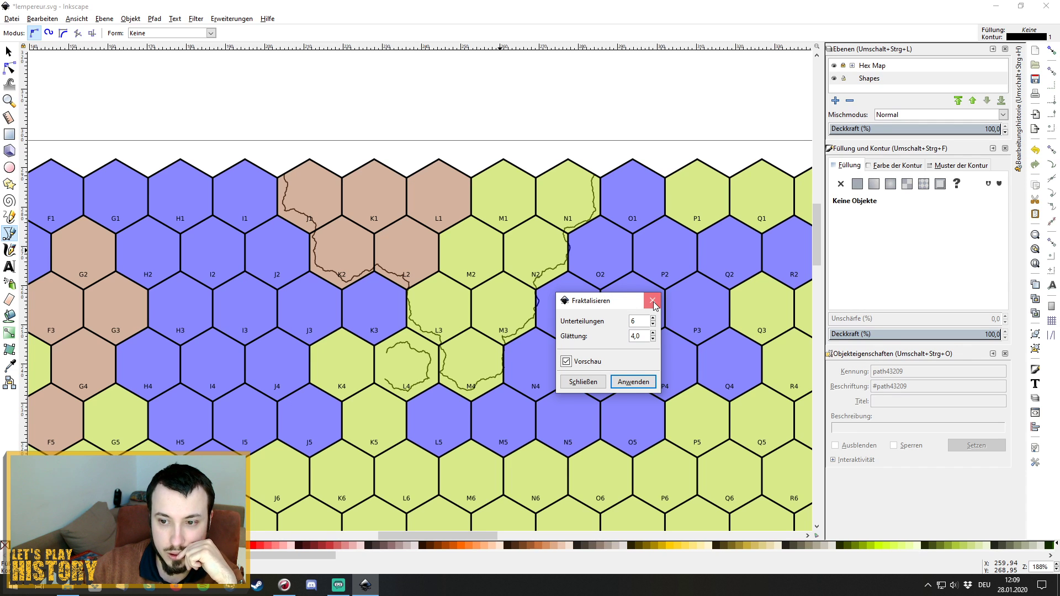
click(653, 301)
Select and delete the jagged fractal border paths.
click(8, 51)
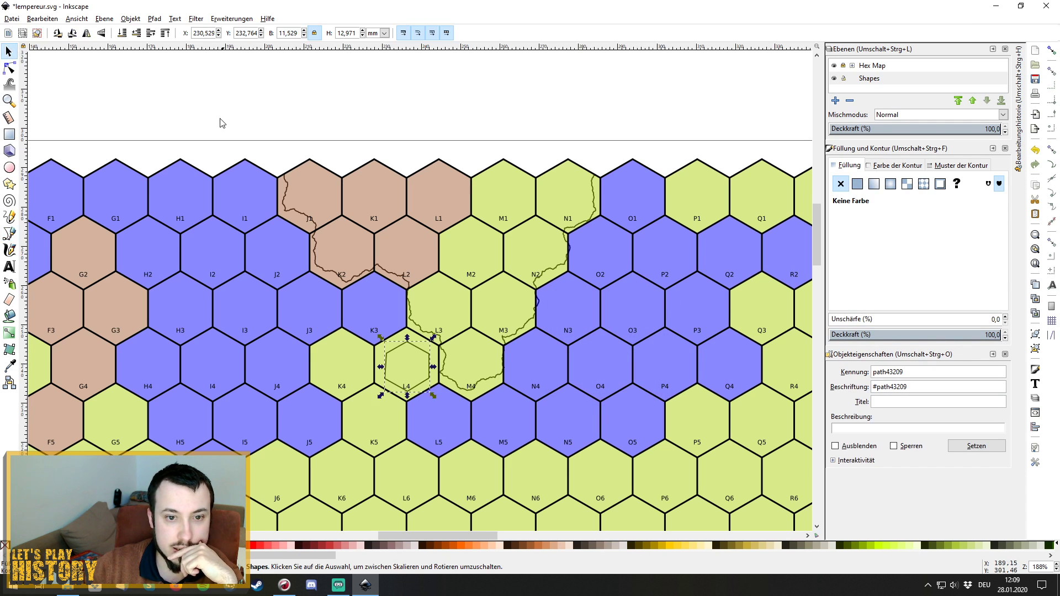
drag(215, 102, 644, 429)
key(Delete)
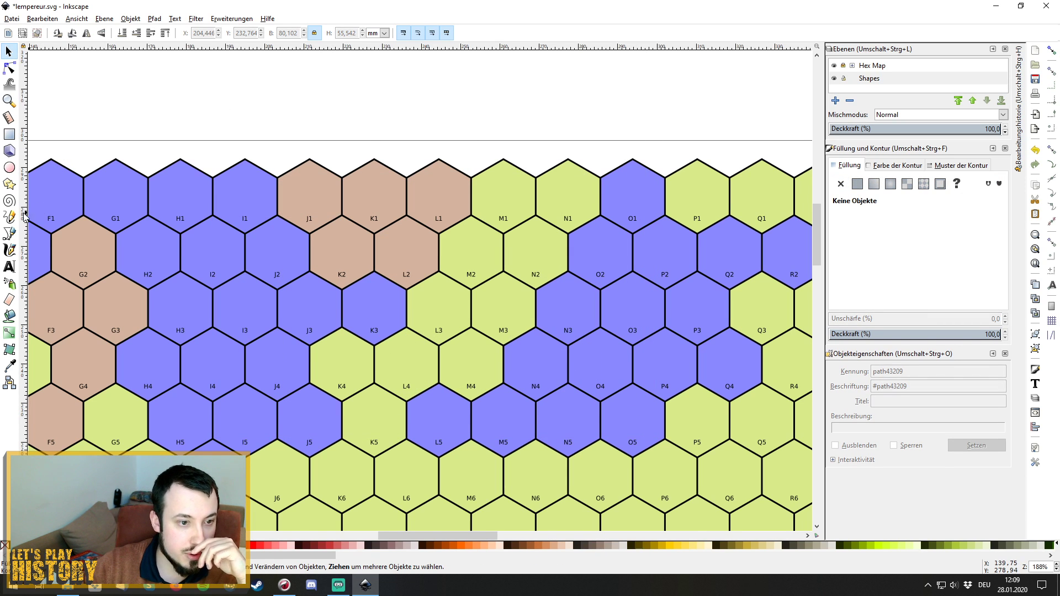
With the pen tool, trace hex edges from J1's top corner past K2 and L2 down the L3/L4 edge.
click(9, 234)
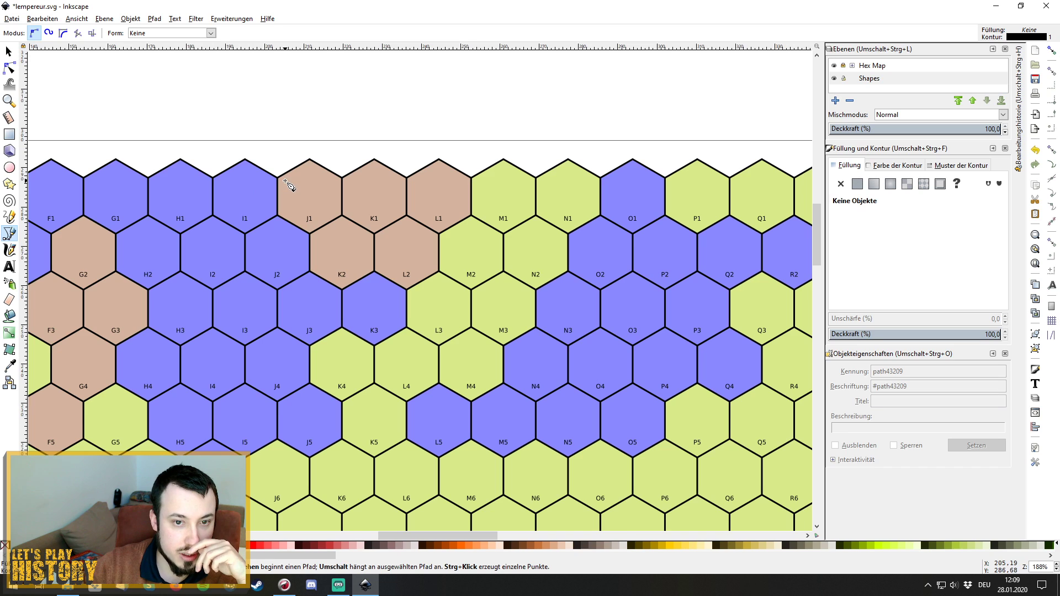
click(285, 173)
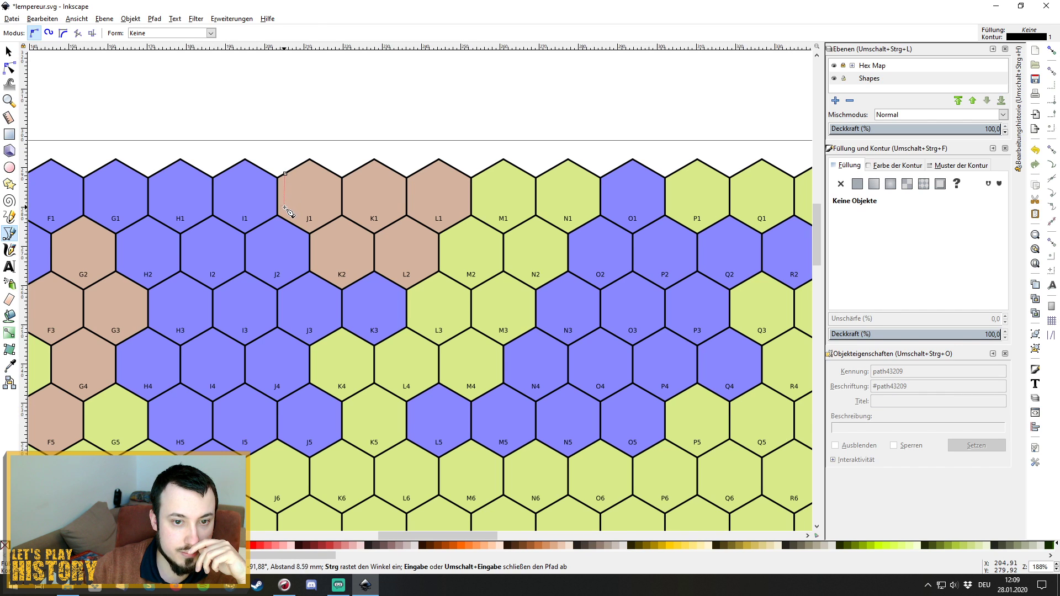
click(318, 228)
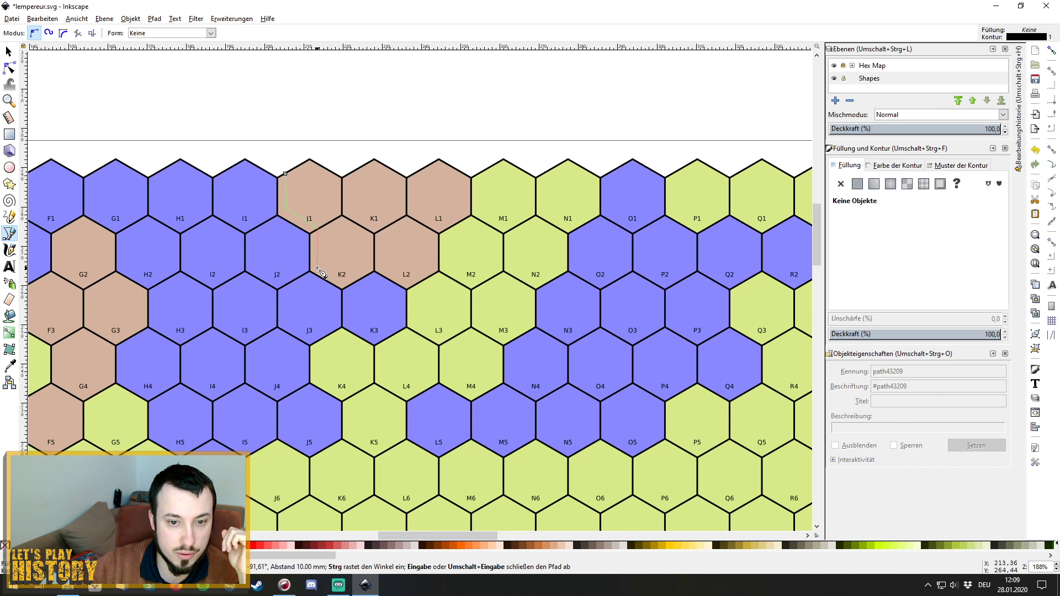
click(318, 266)
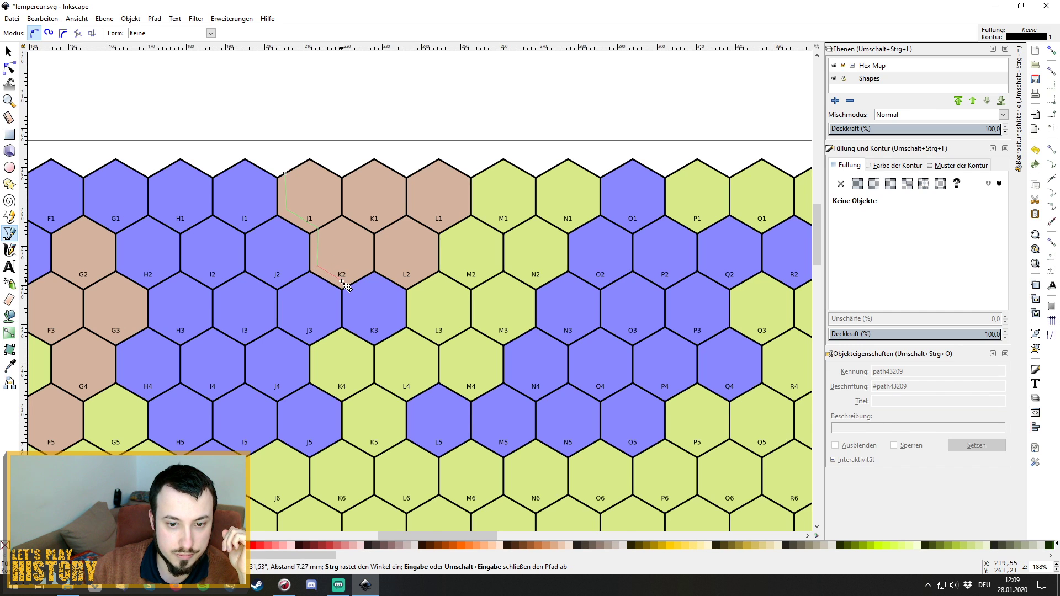
click(343, 280)
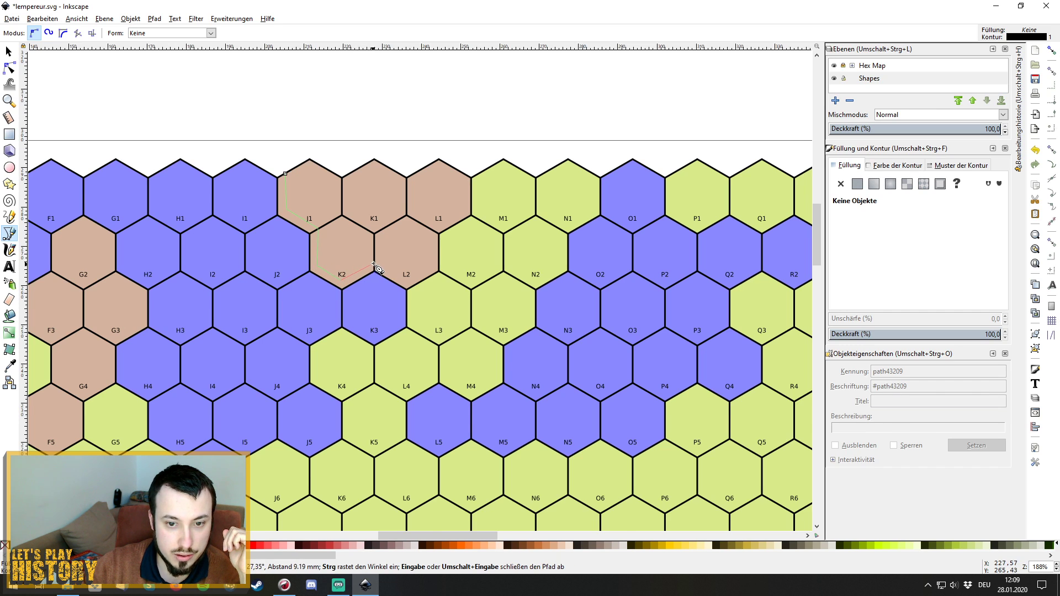
click(375, 263)
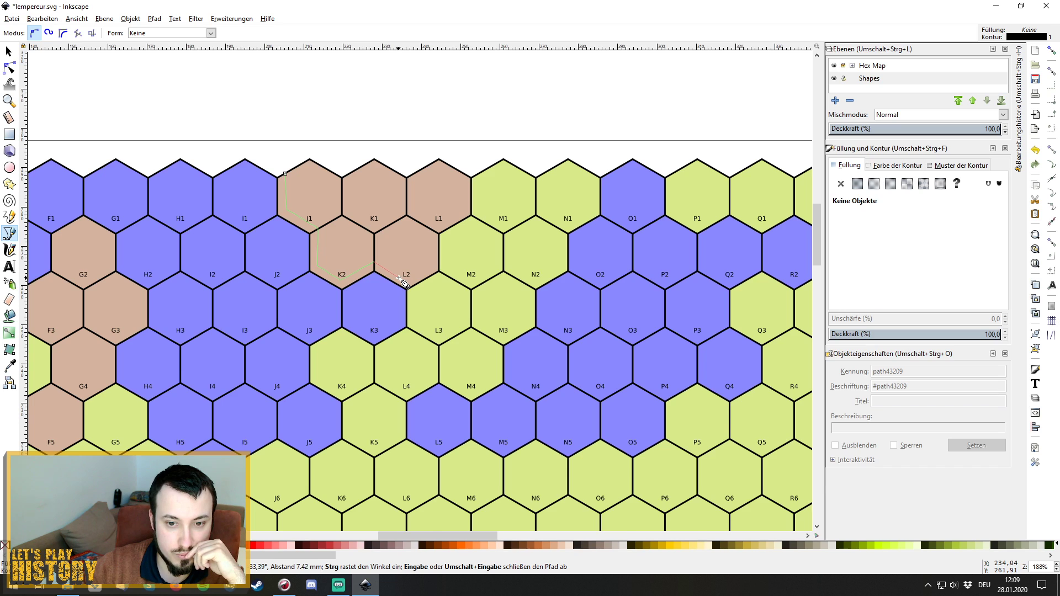
click(400, 277)
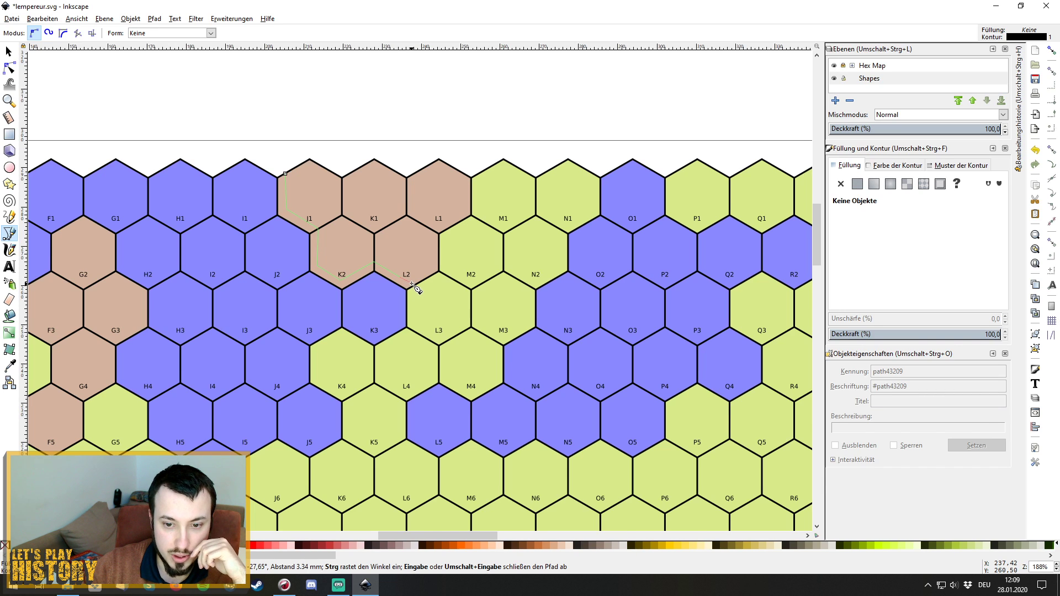
click(413, 289)
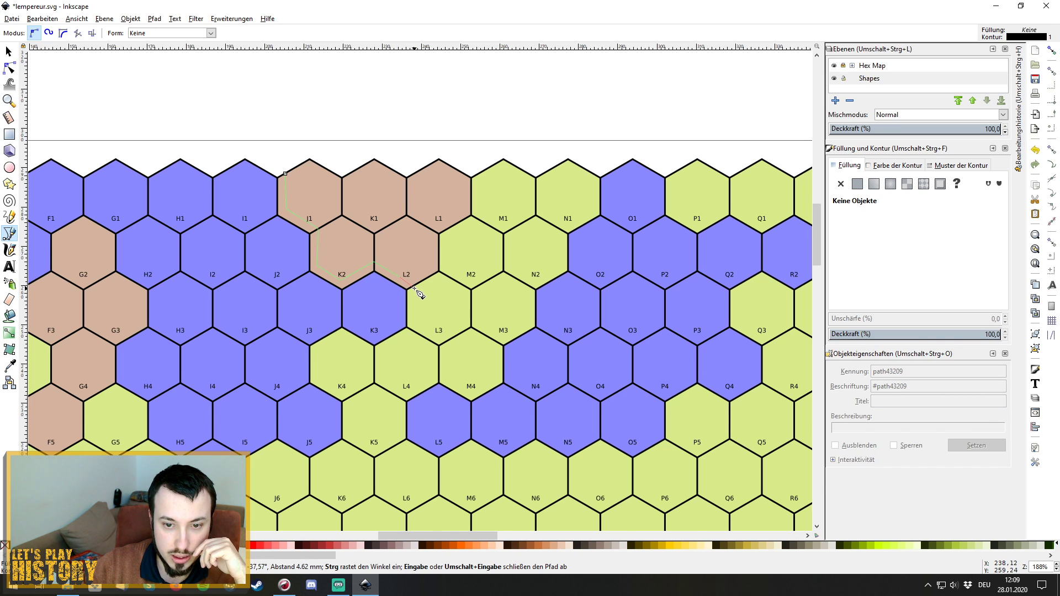
click(415, 322)
click(440, 336)
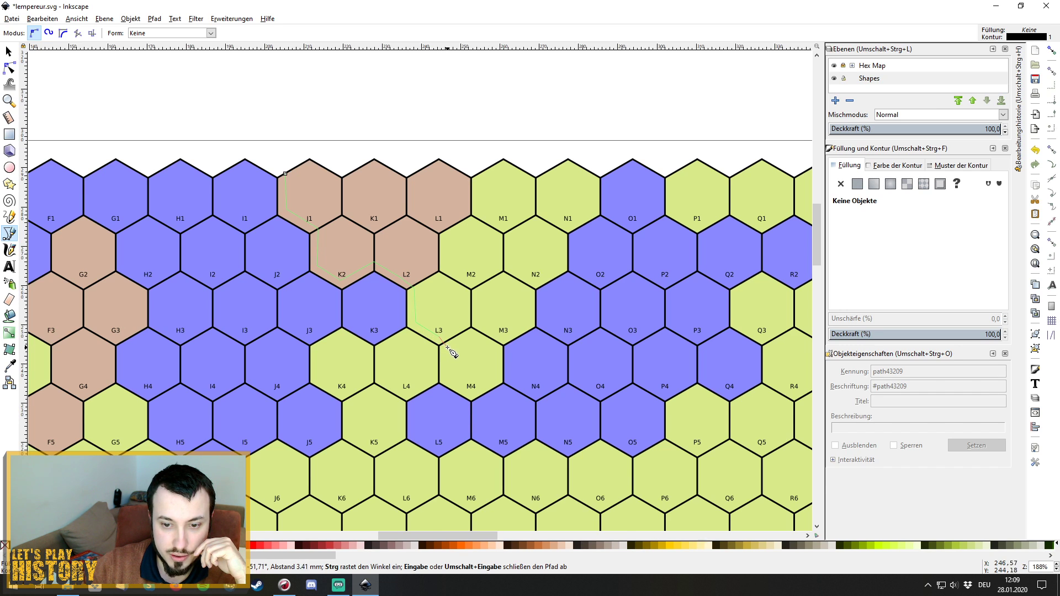
click(446, 345)
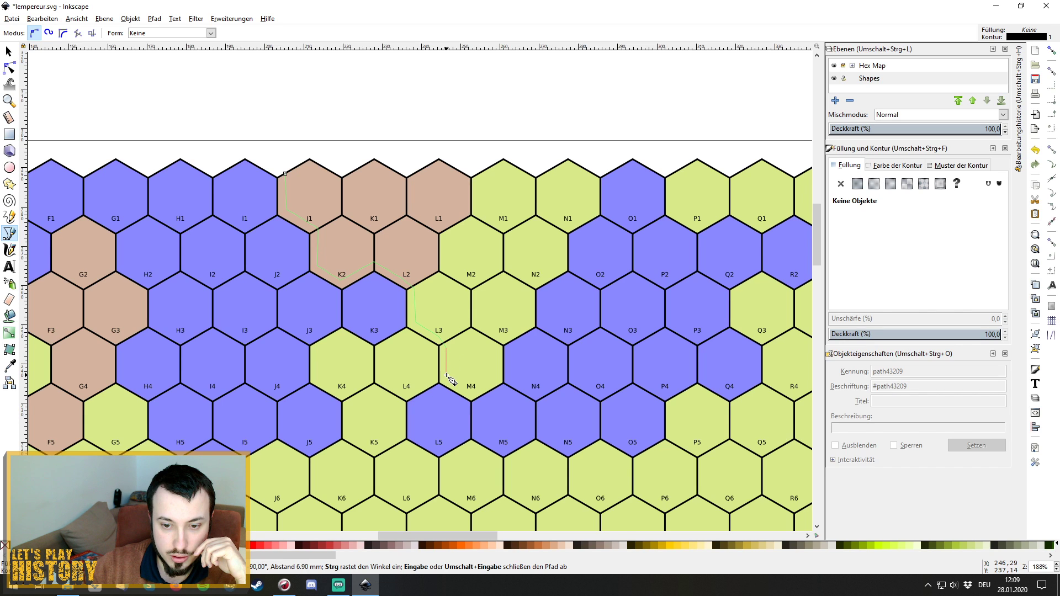
click(446, 378)
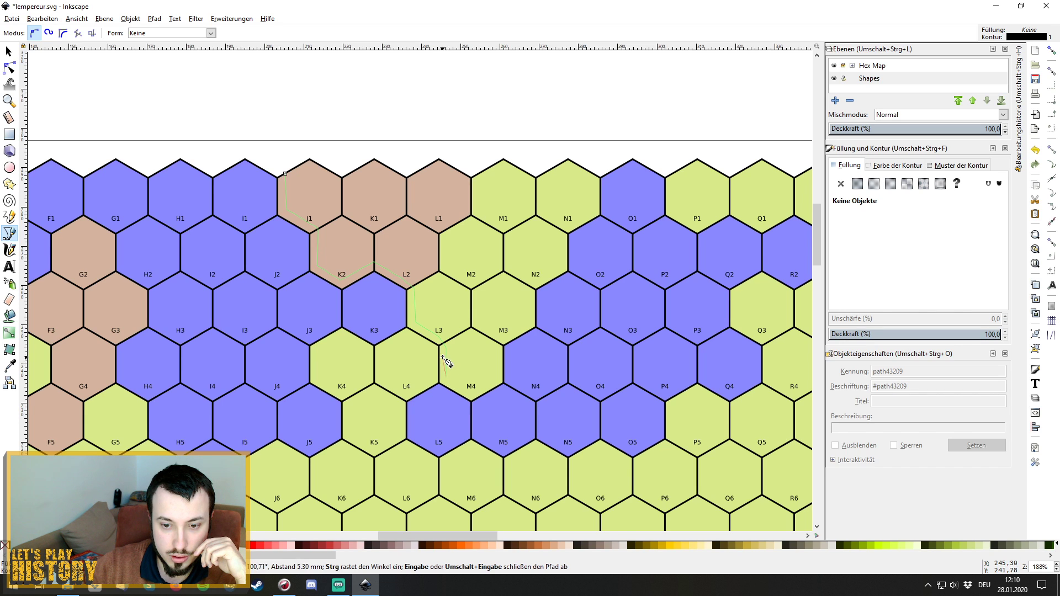
Continue the outline around M4, up past M3 and N2 to N1's top corner, and finish it.
click(469, 392)
click(495, 381)
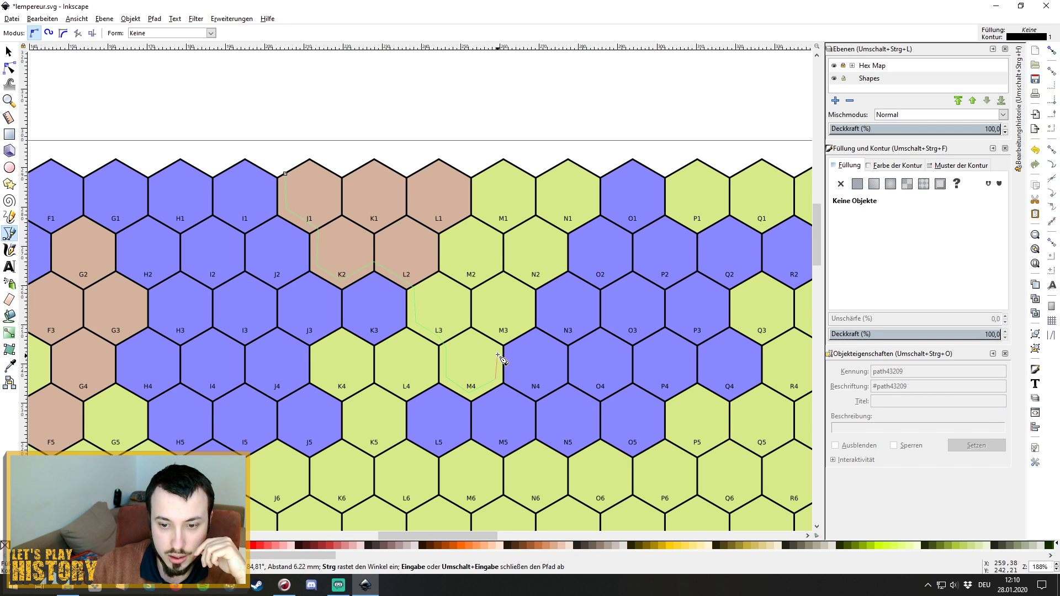
click(495, 346)
click(500, 338)
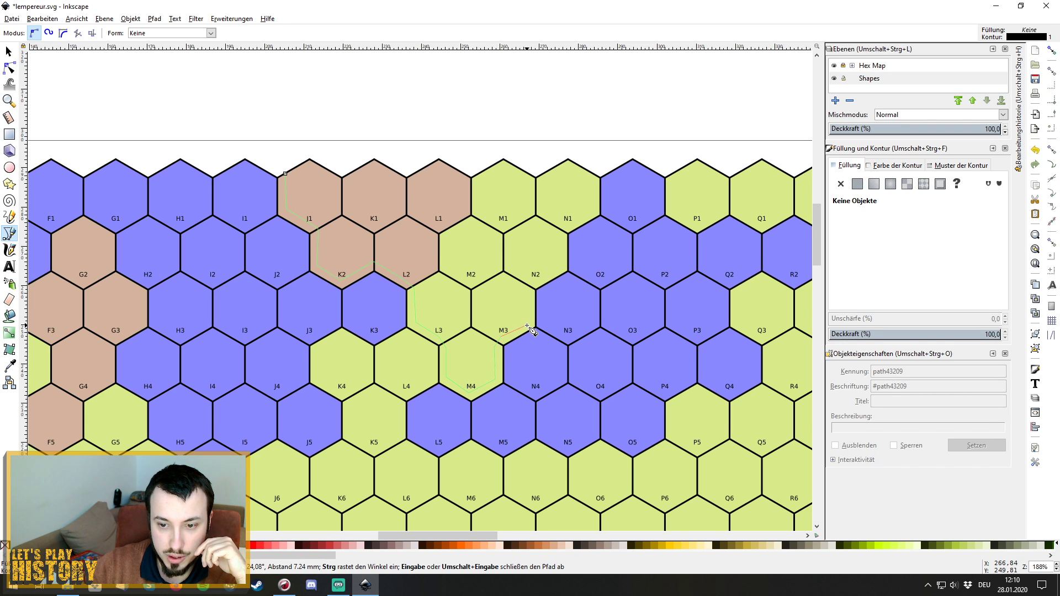
click(528, 326)
click(529, 293)
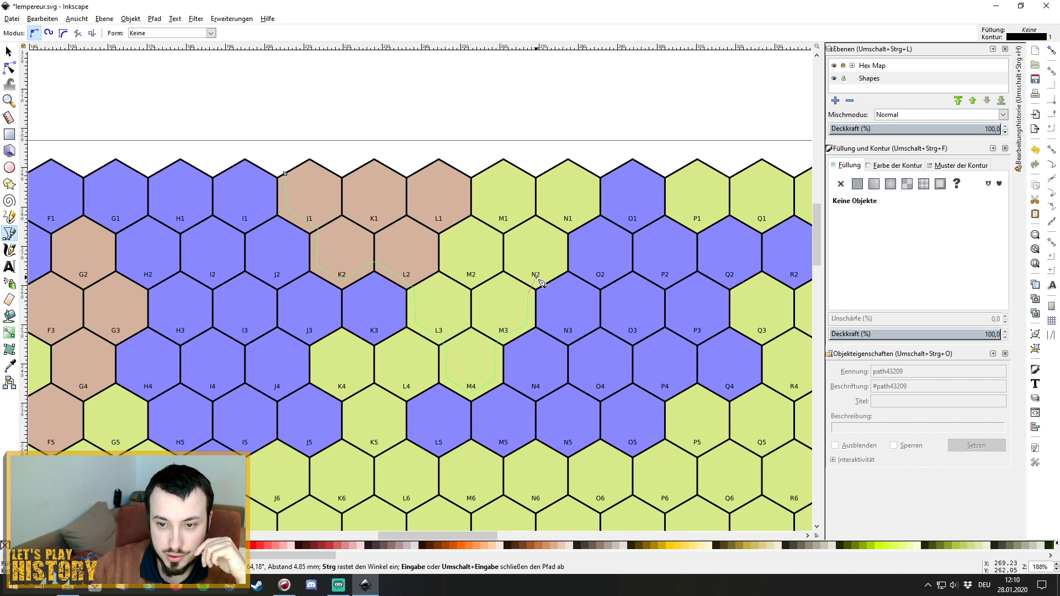
click(535, 283)
click(559, 266)
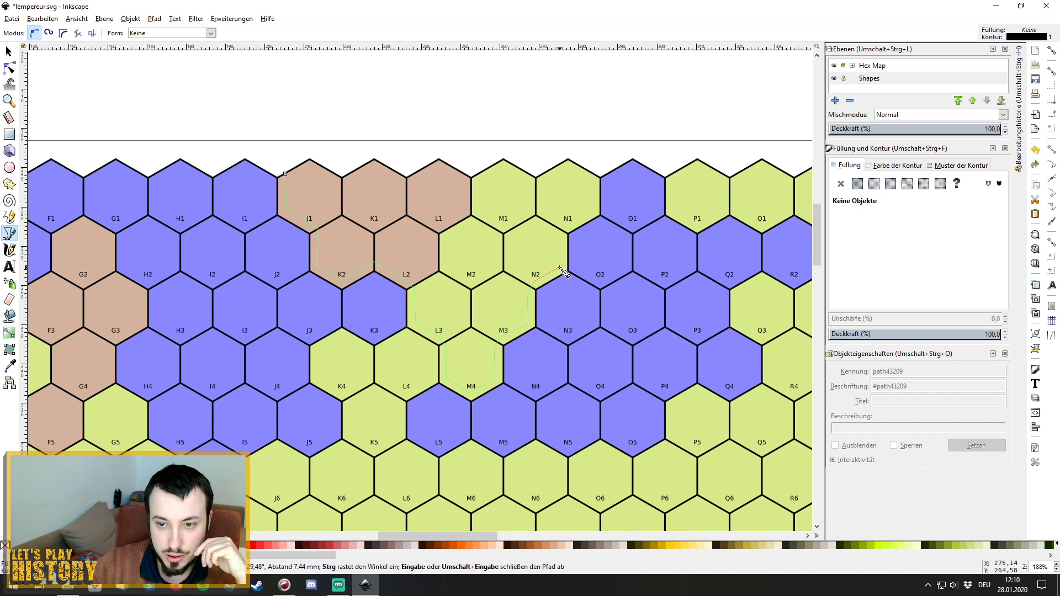
click(567, 232)
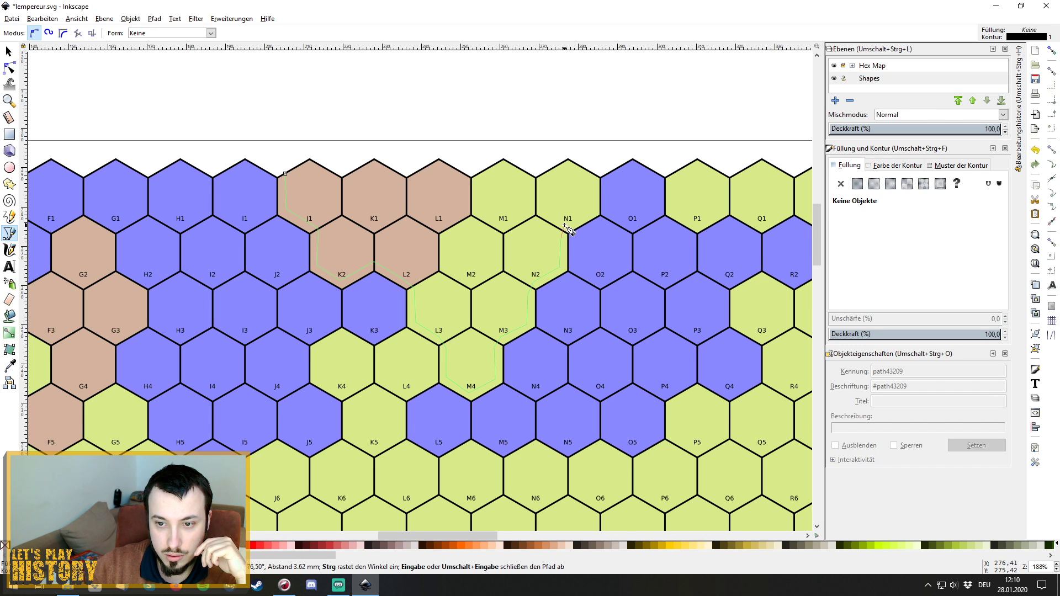
click(595, 212)
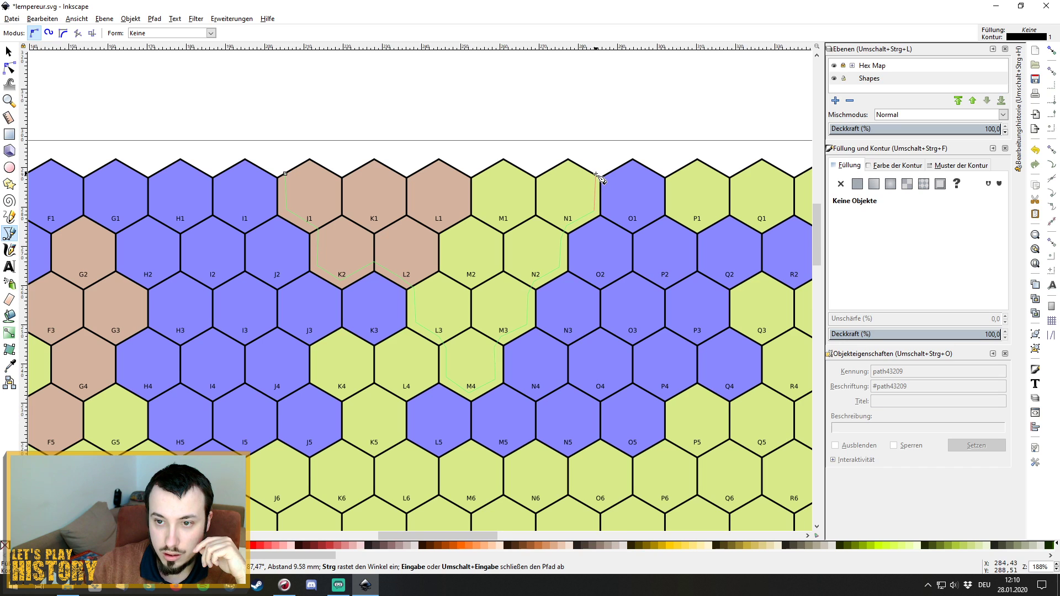
click(595, 174)
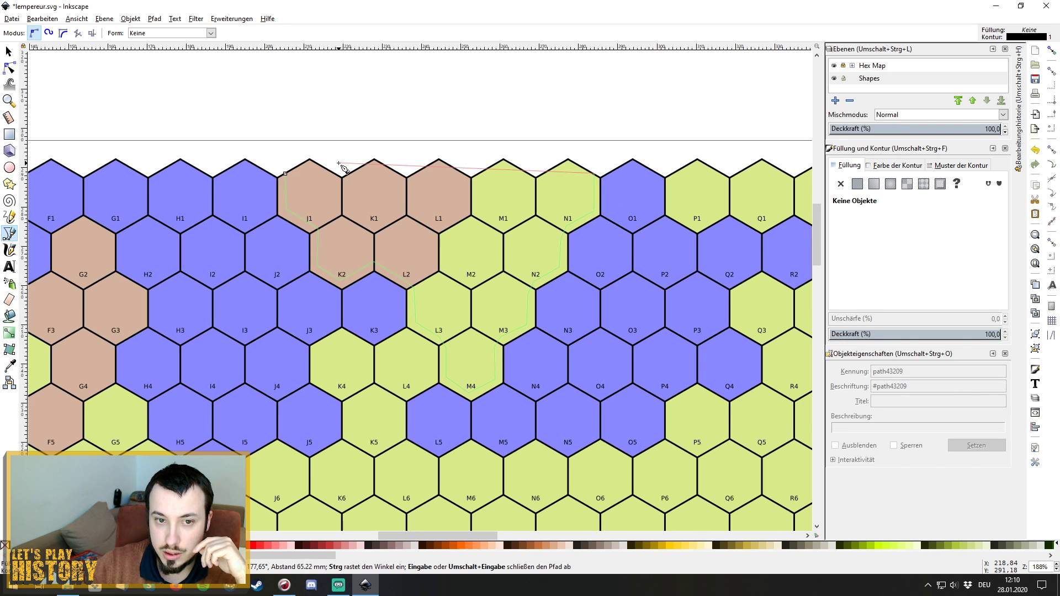
key(Return)
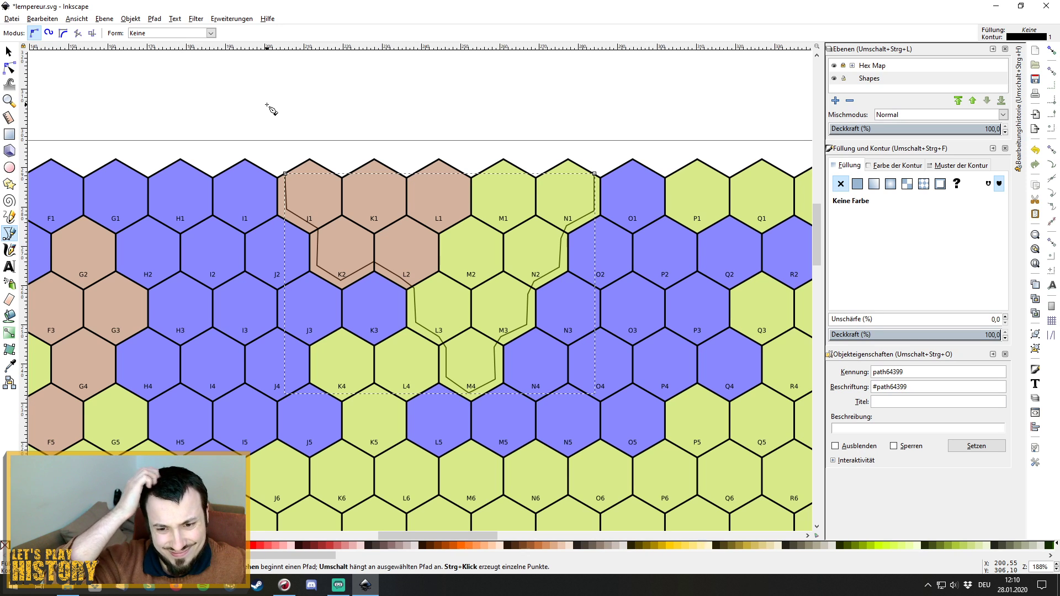
Apply Fractalize (6 subdivisions, smoothness 4,0) to the J1–N1 outline and close the dialog.
click(233, 20)
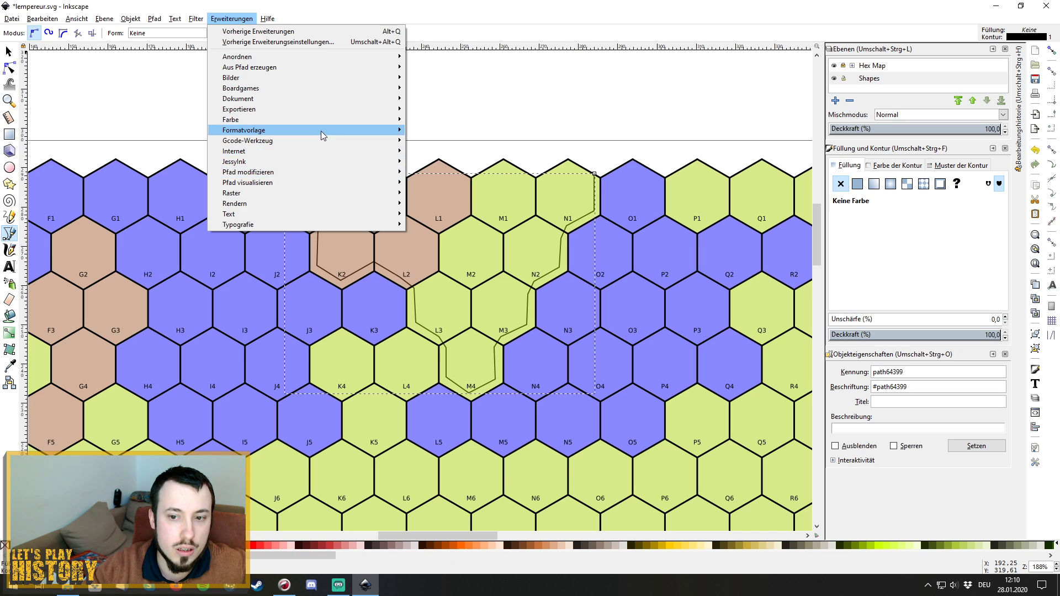
mouse_move(320, 130)
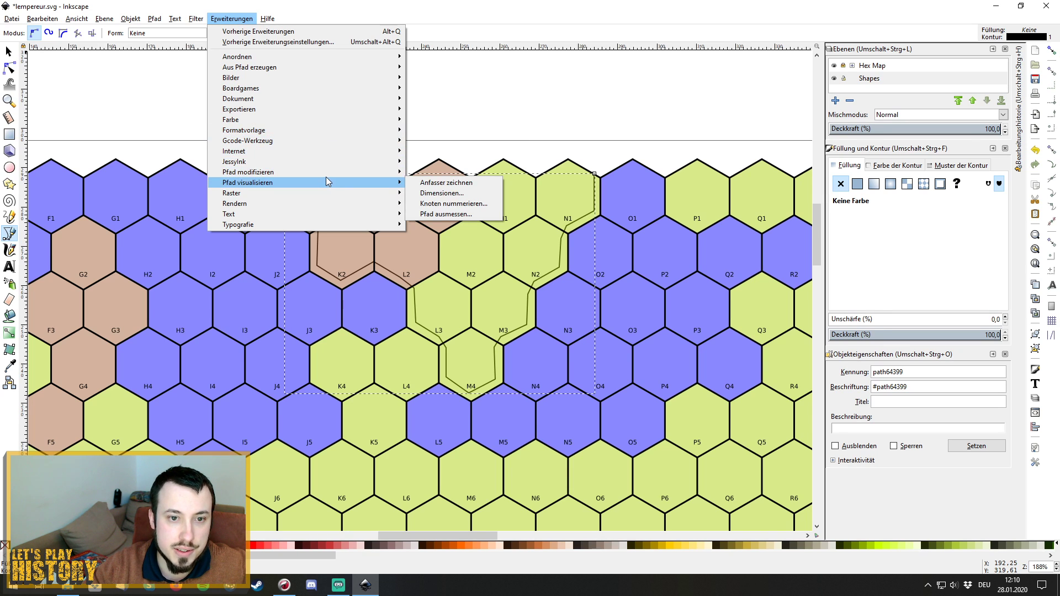
mouse_move(327, 182)
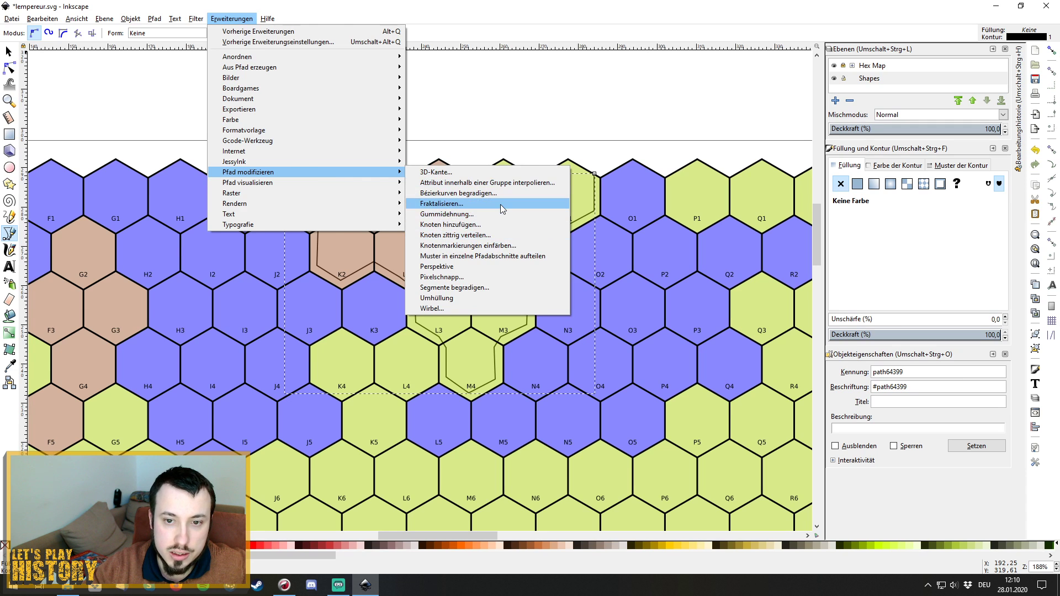
click(453, 205)
drag(534, 265, 721, 275)
click(679, 331)
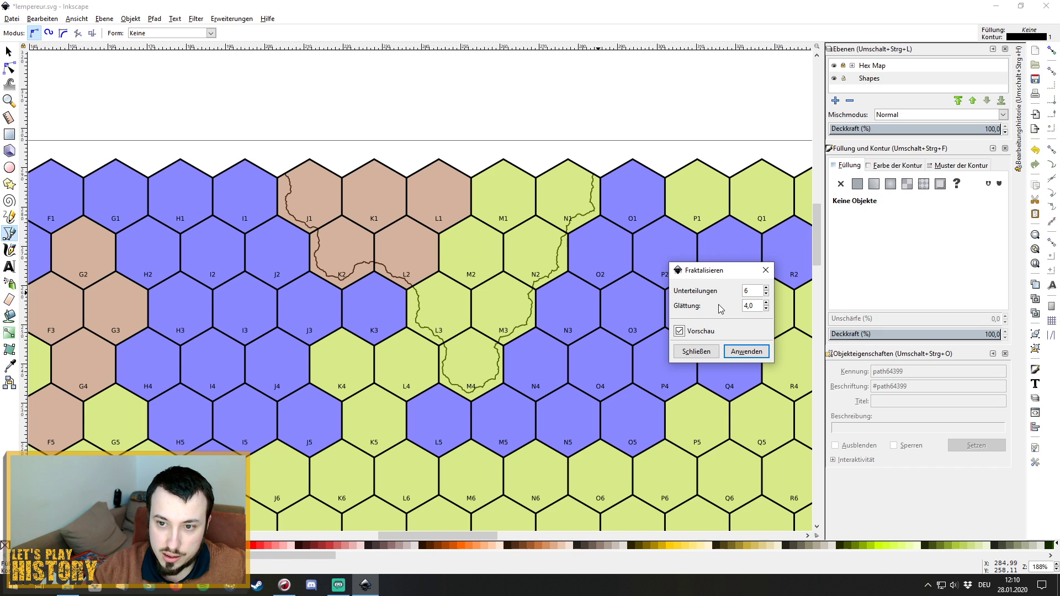
click(741, 356)
click(765, 270)
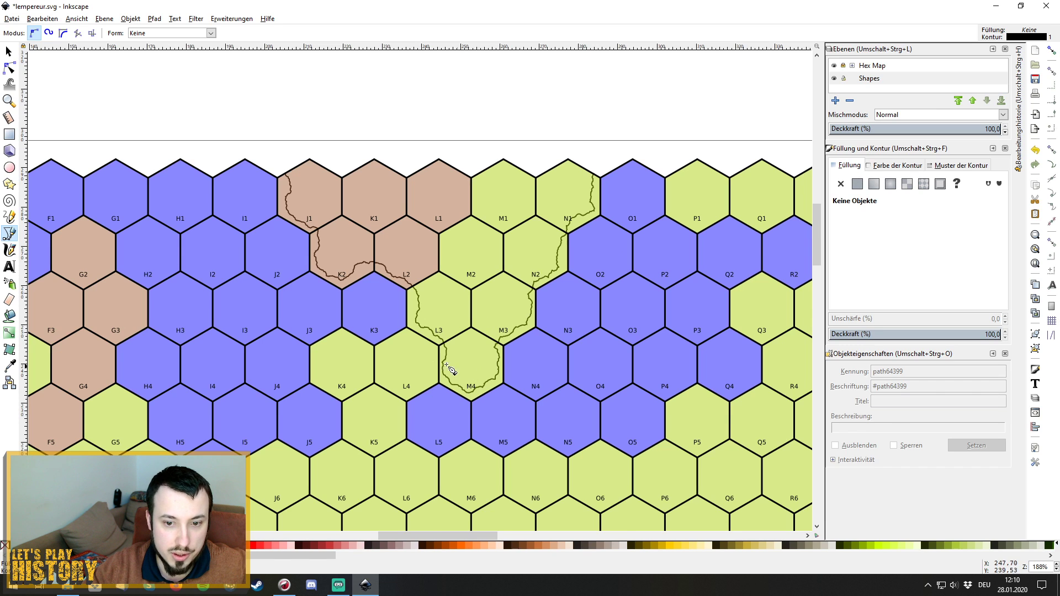
Draw a closed six-node hexagon path around the corners of hex L4.
click(383, 354)
click(407, 339)
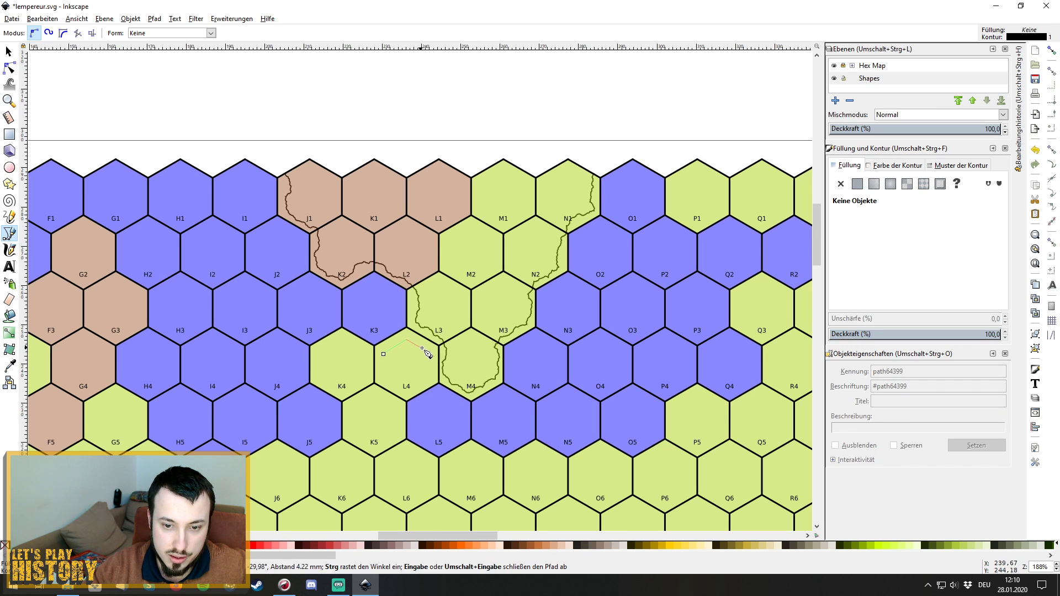
click(426, 351)
click(429, 381)
click(407, 393)
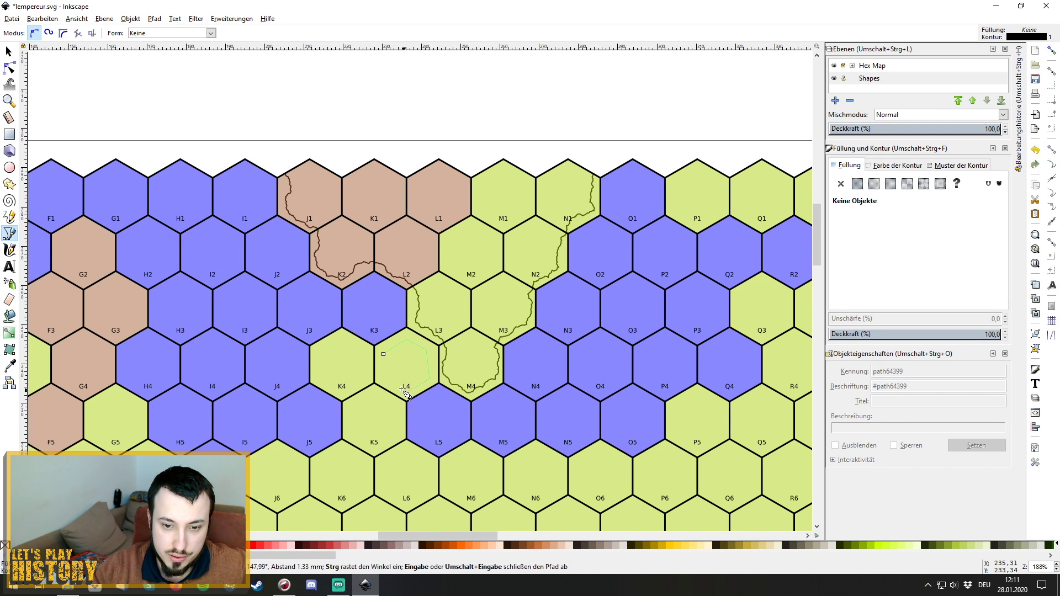
click(385, 380)
click(383, 355)
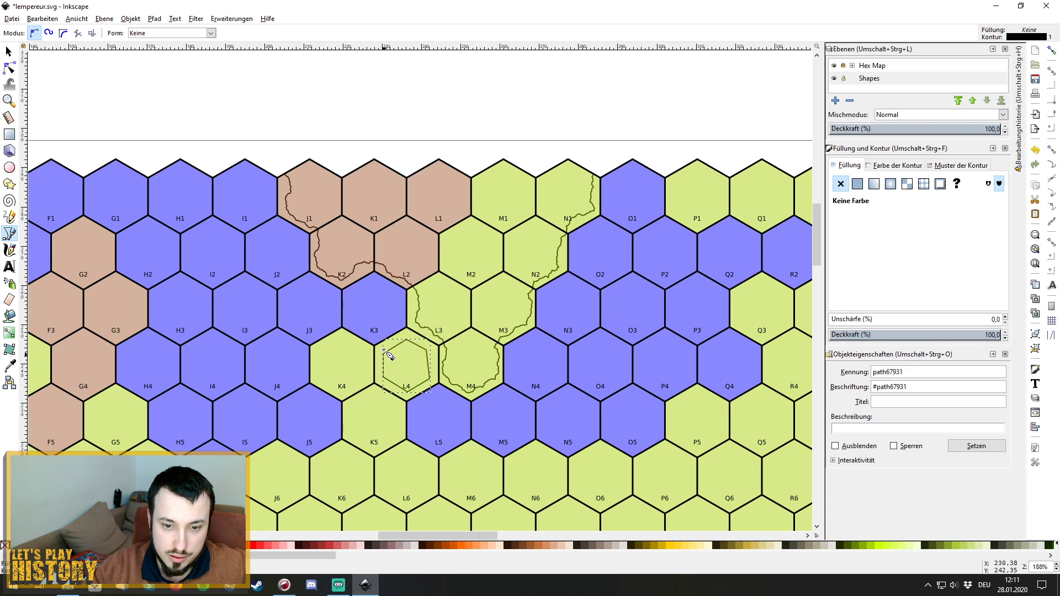
Open Fractalize for the L4 hexagon and preview its roughened edge.
click(232, 19)
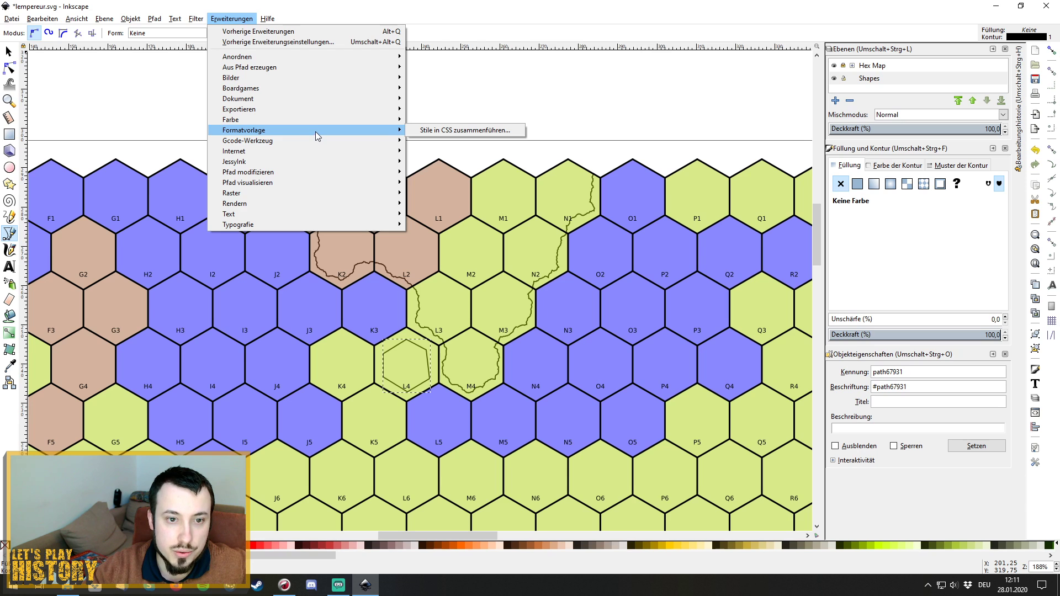
mouse_move(337, 173)
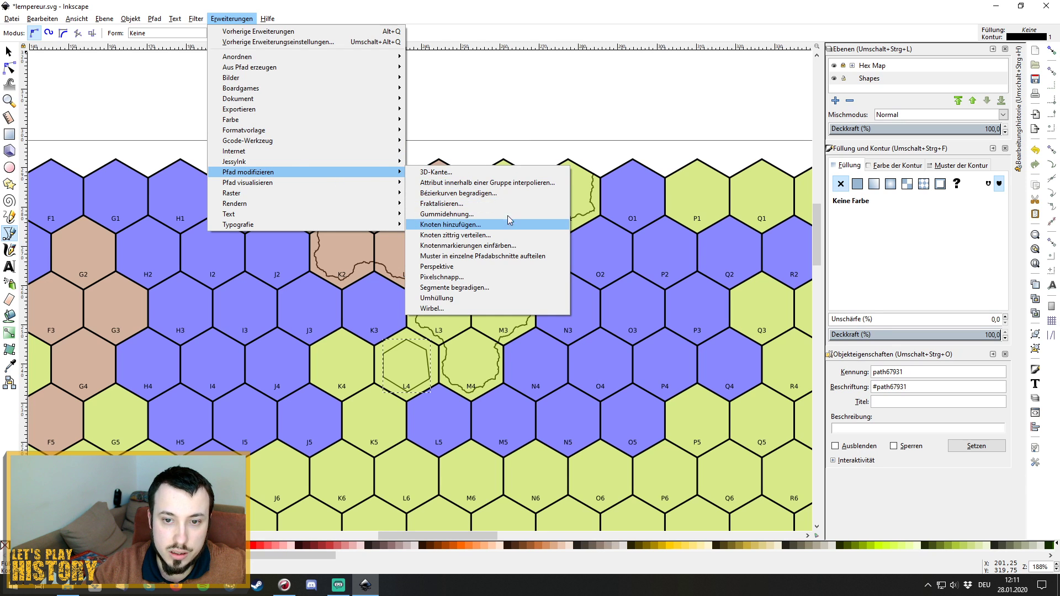
click(441, 203)
click(492, 321)
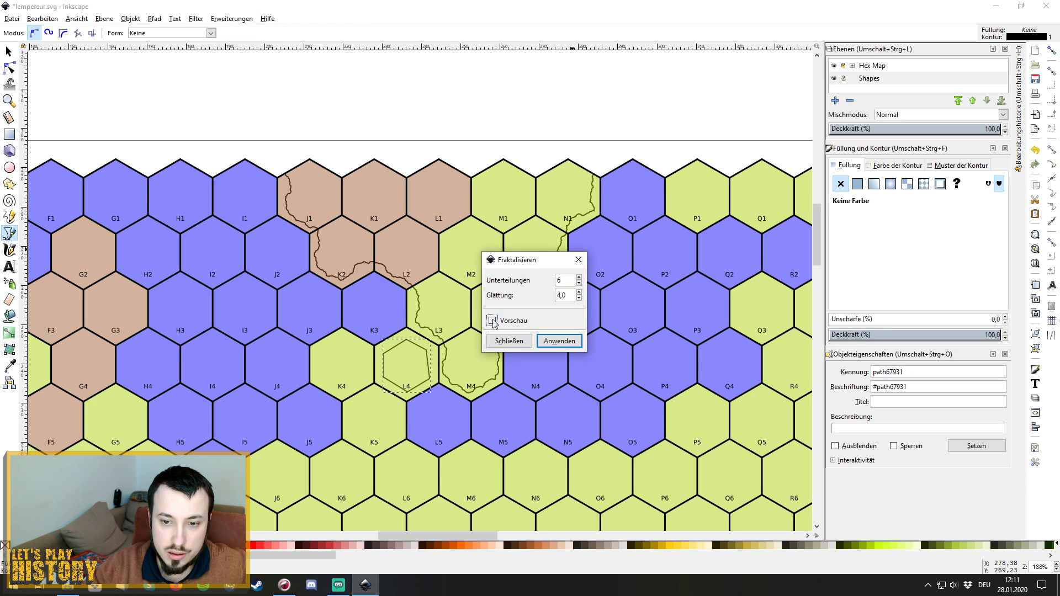
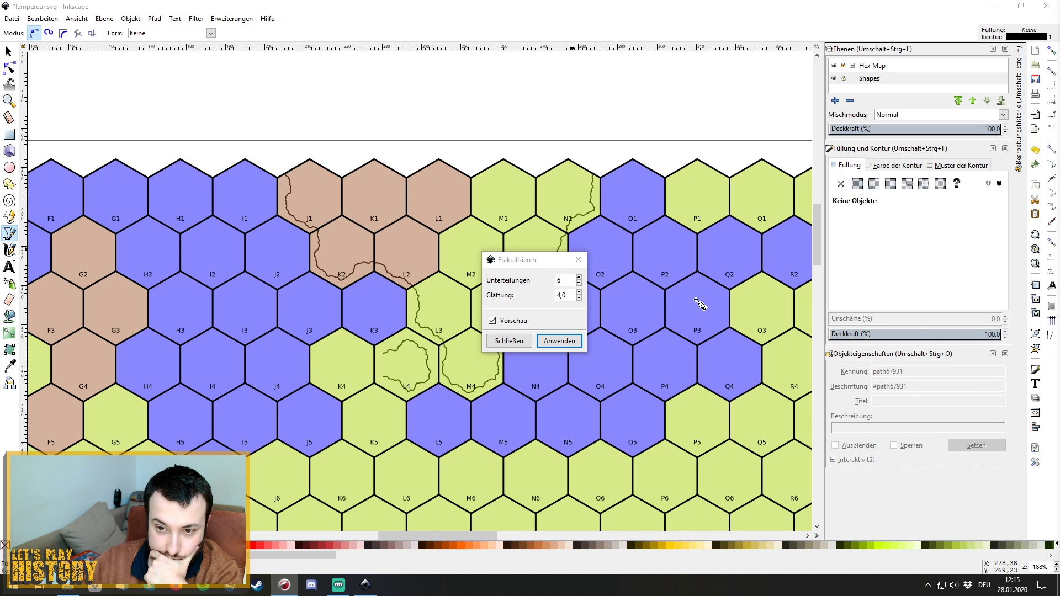
Discard the unapplied Fractalize, delete the plain L4 outline, and save lempereur.svg.
click(506, 342)
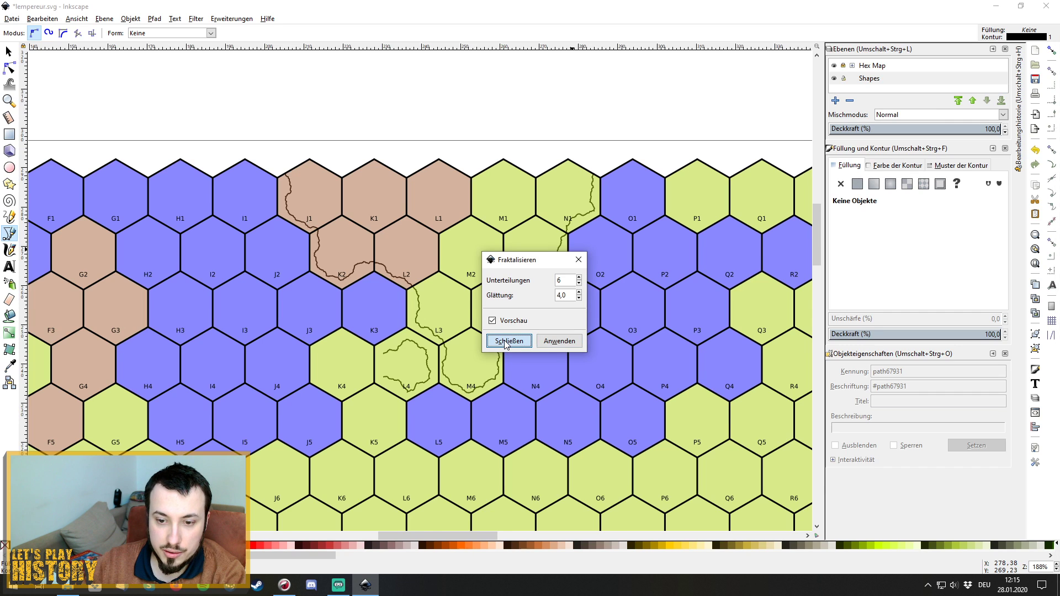
click(506, 342)
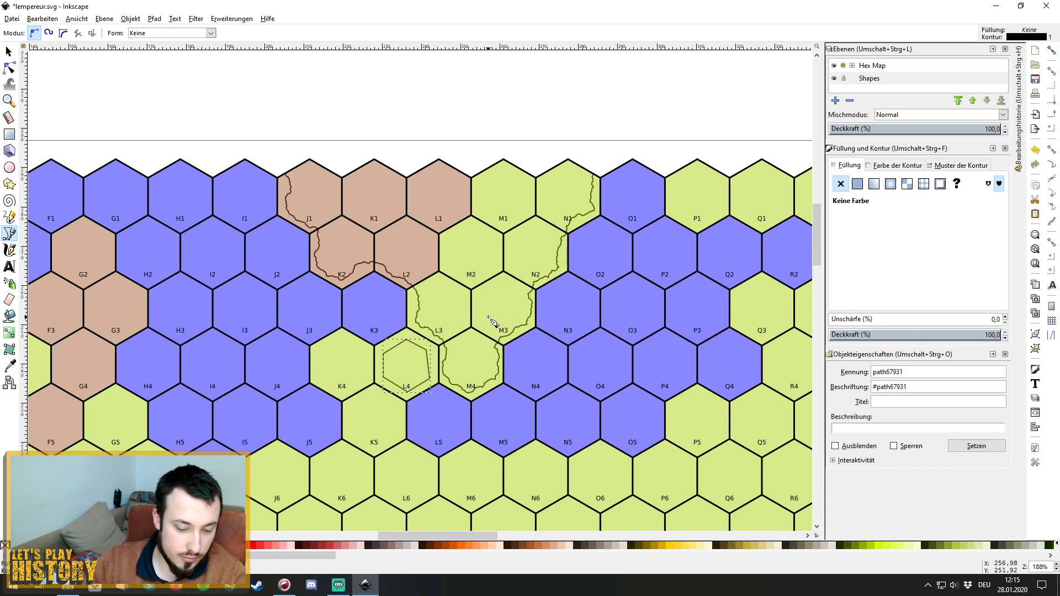
key(Delete)
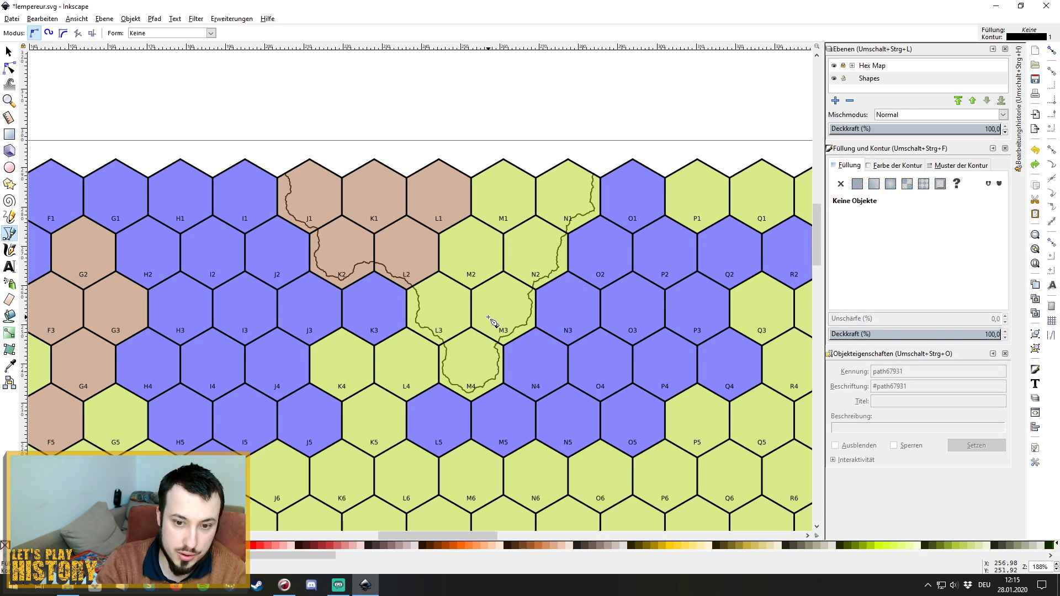
click(11, 19)
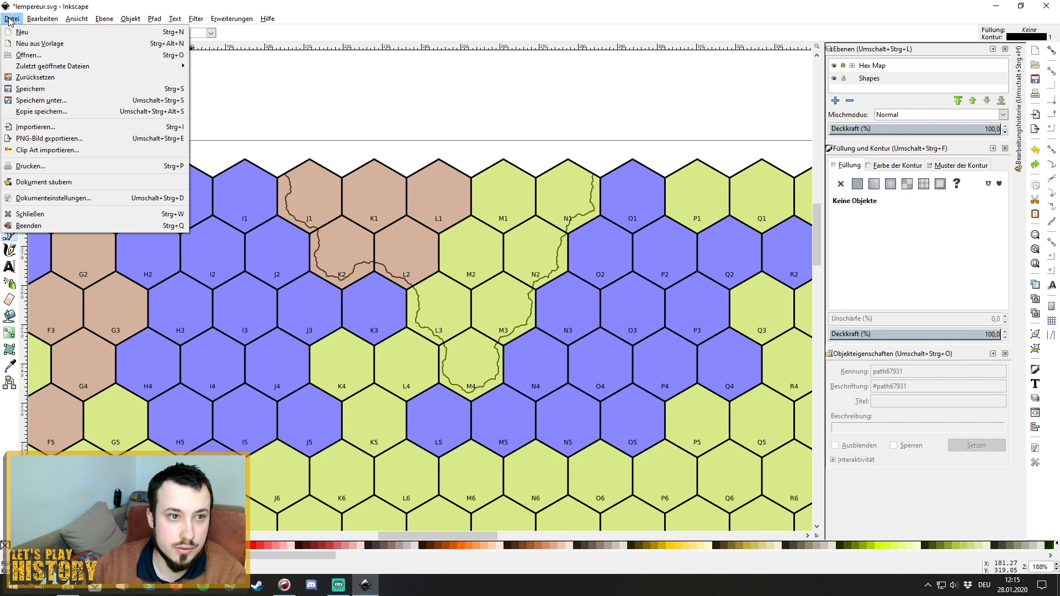
click(39, 90)
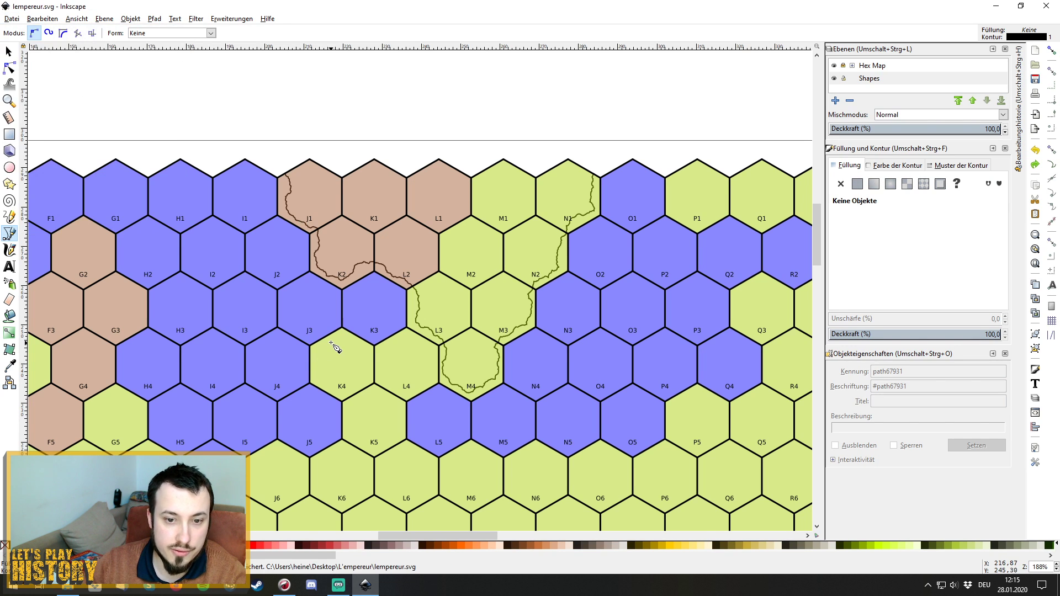
Draw a closed hexagonal pen path along the inner corners of hex L4.
click(381, 350)
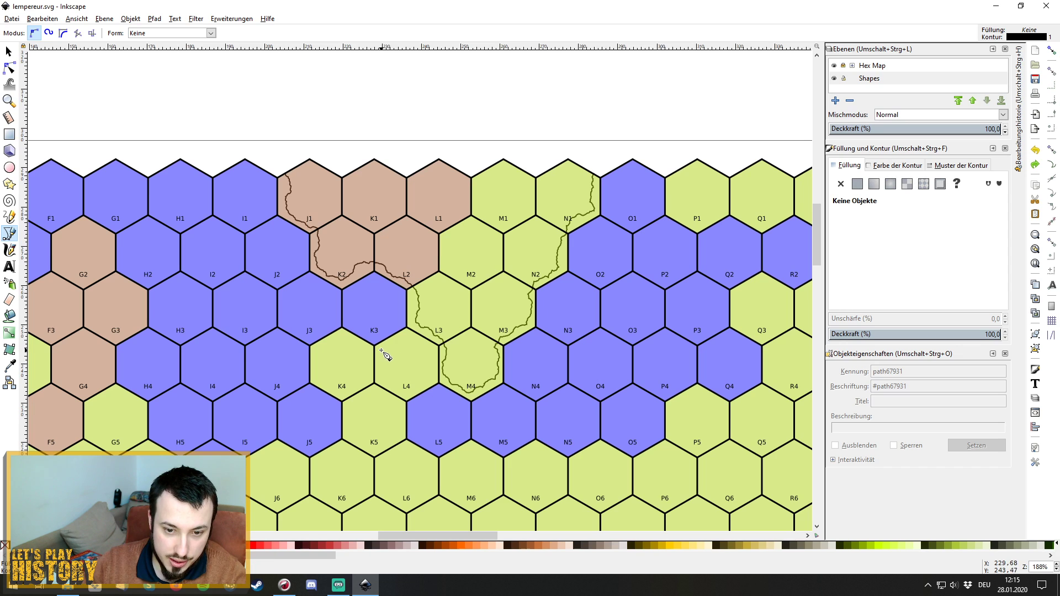
click(432, 350)
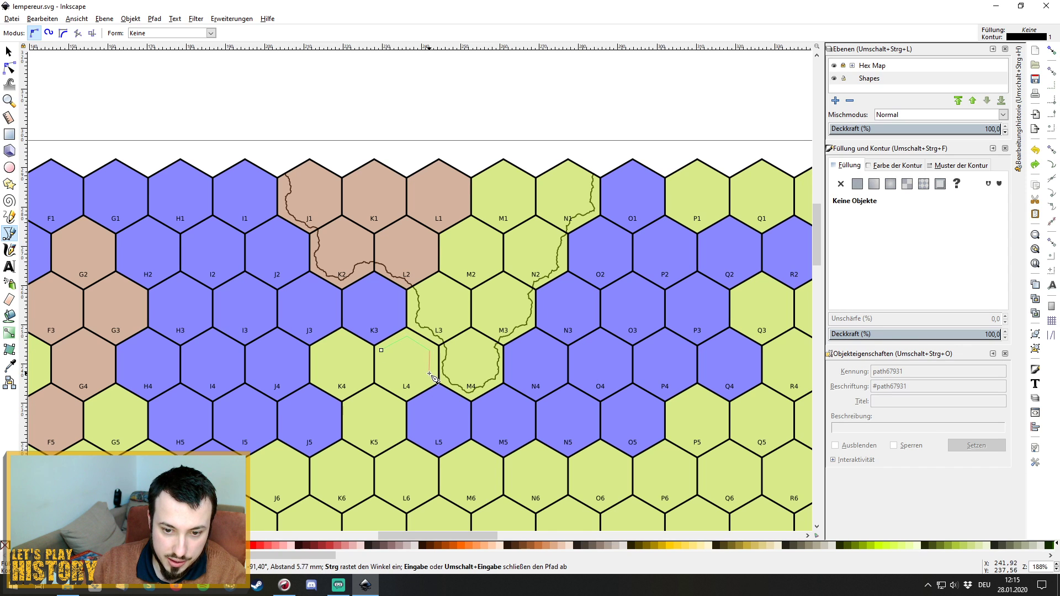
click(433, 379)
click(407, 393)
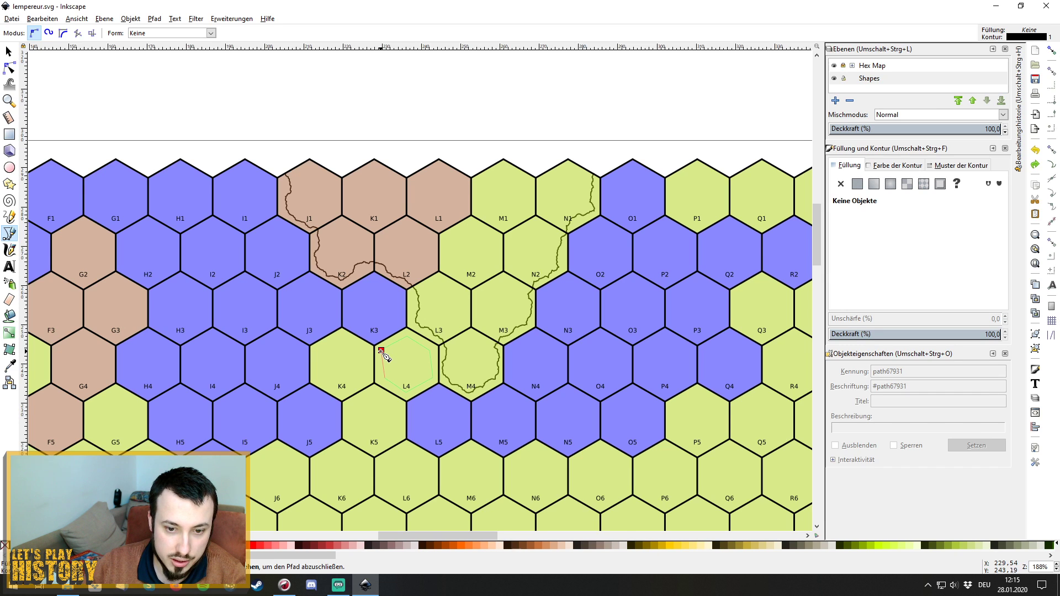
drag(382, 350, 390, 333)
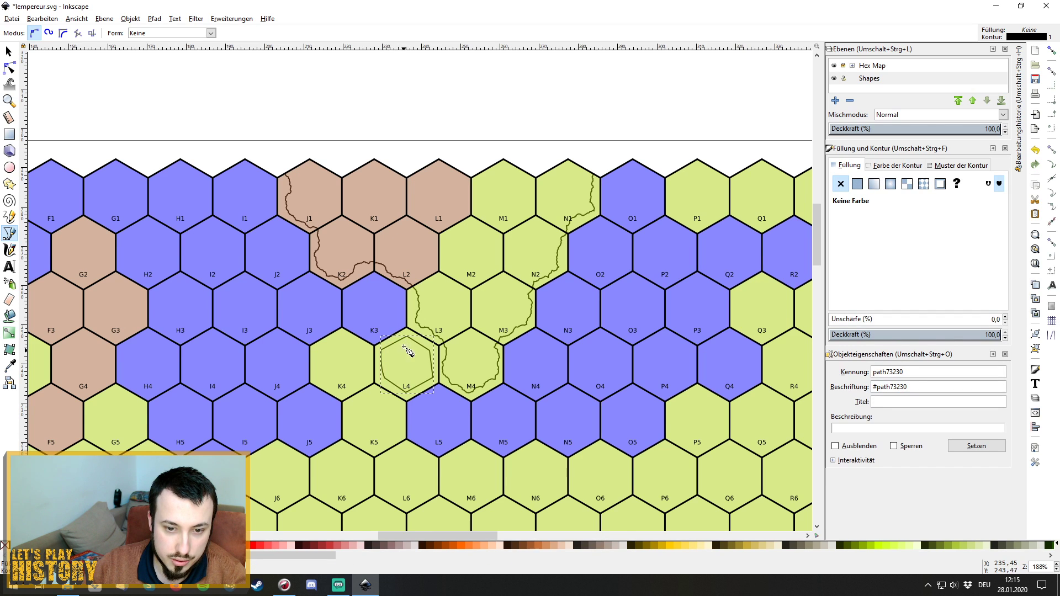
Apply Fractalize to the L4 outline with preview on (6 subdivisions, smoothness 4.0), then close the dialog.
click(243, 21)
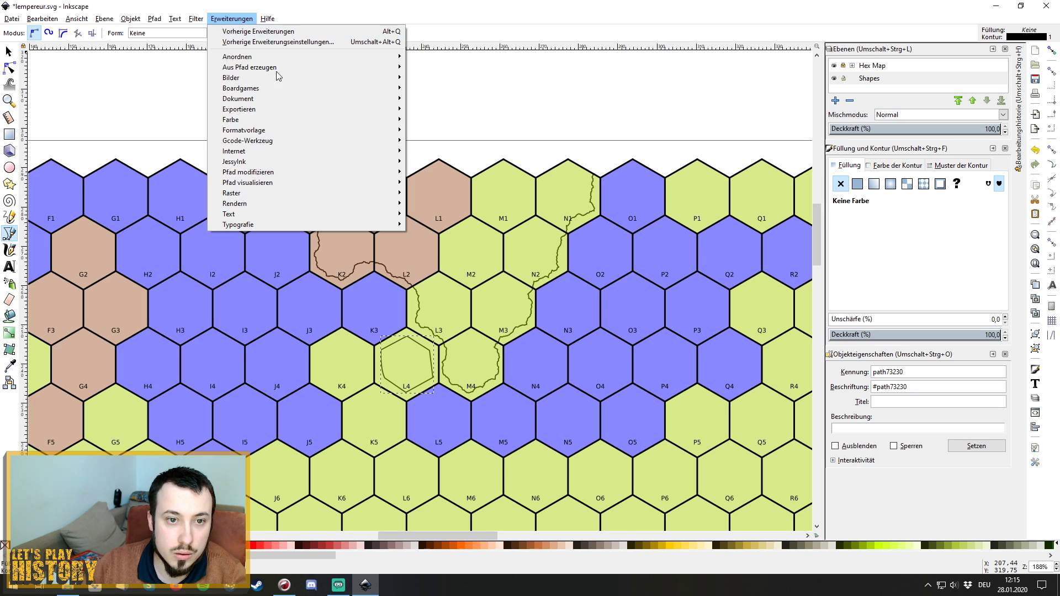
mouse_move(330, 171)
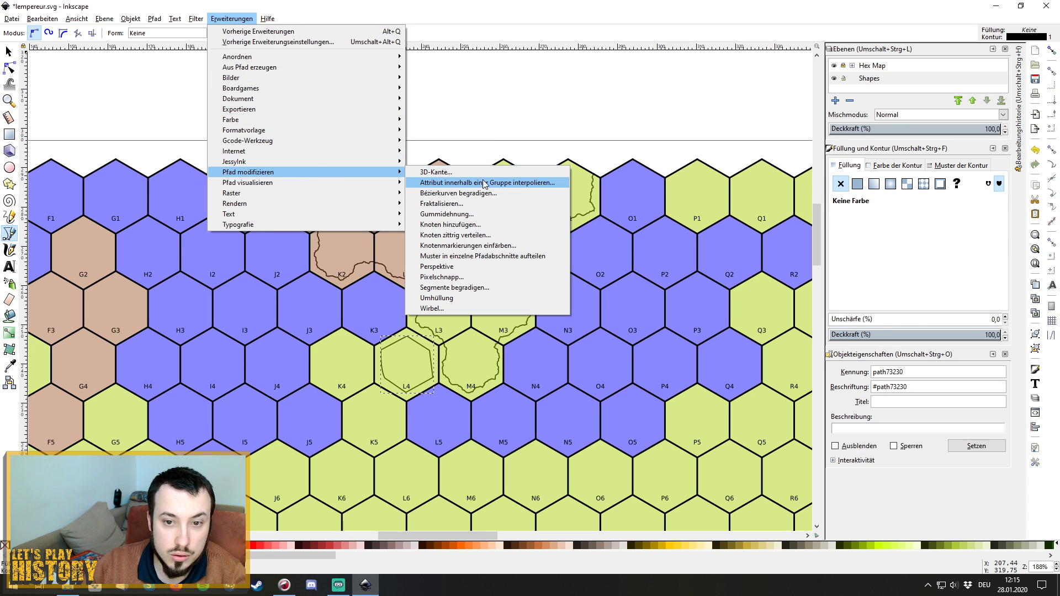
click(489, 204)
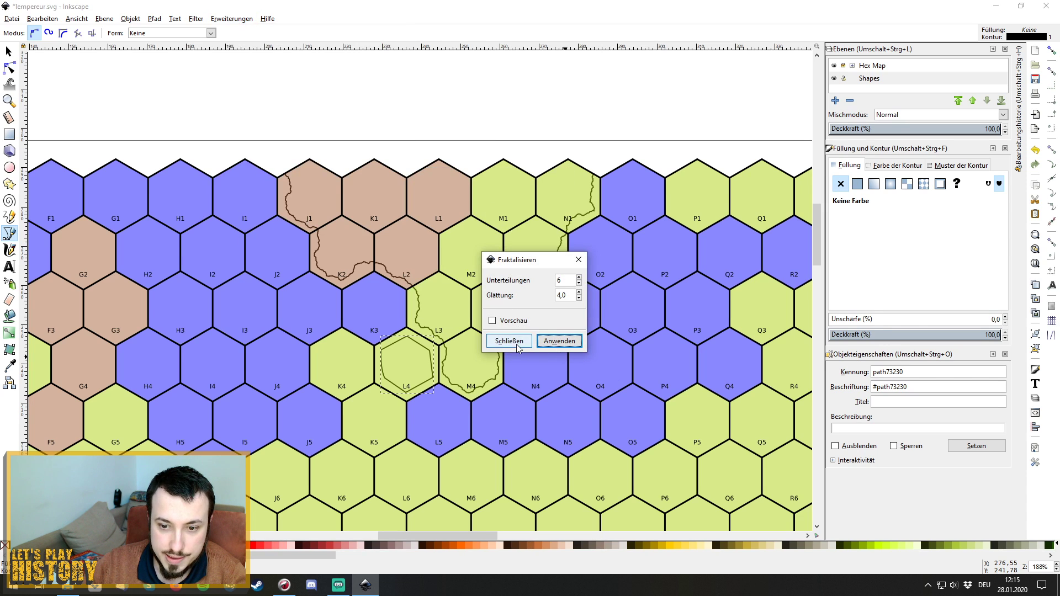
click(492, 321)
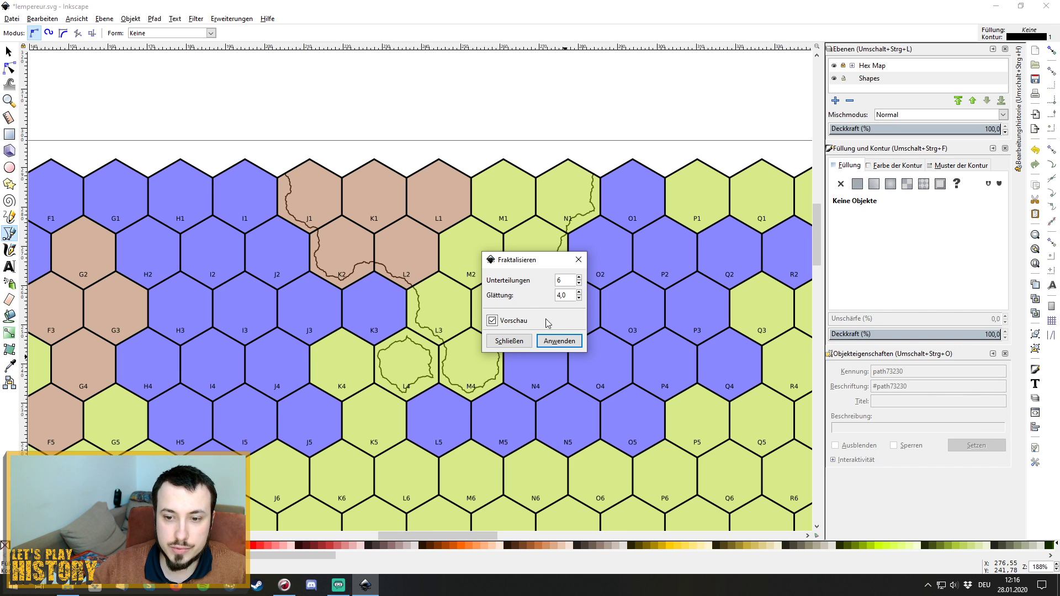
click(559, 342)
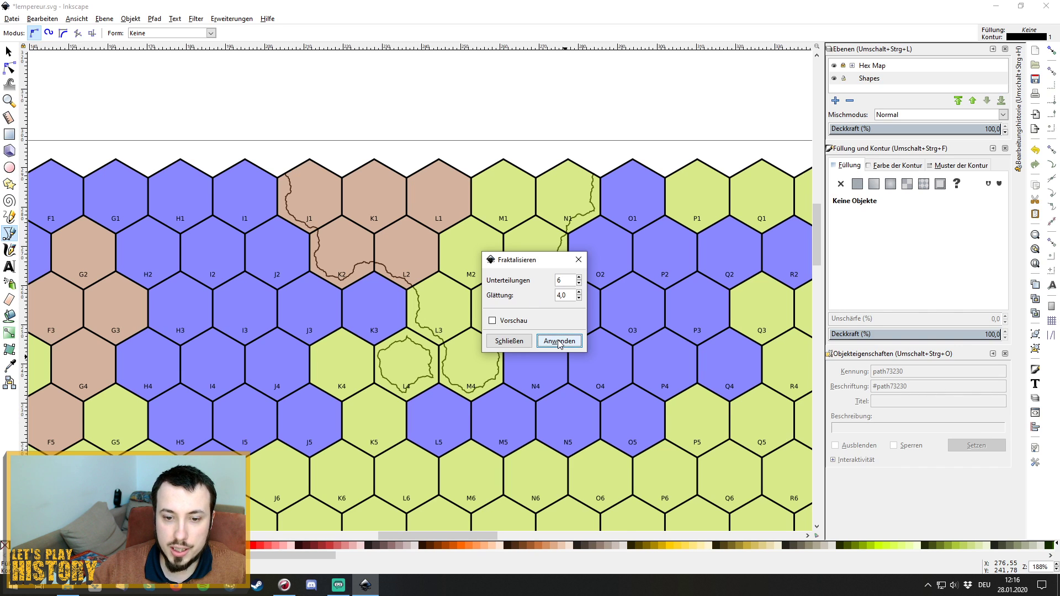
click(578, 259)
scroll(340, 363, down, 1)
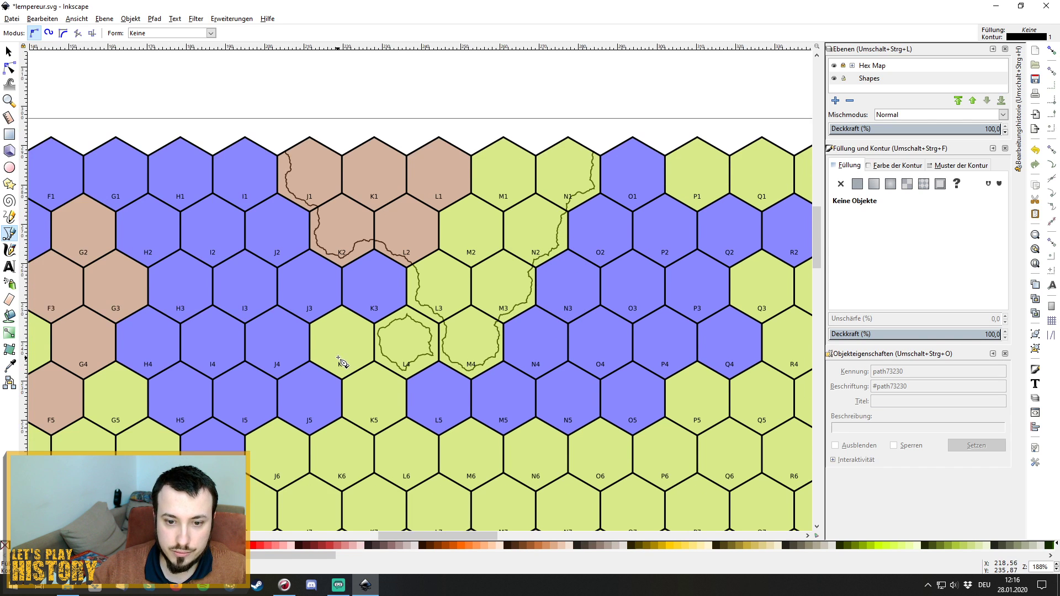
Start a new outline at the O1/P1 corner, tracing along P1–R1's lower edges and around R2.
scroll(341, 361, down, 1)
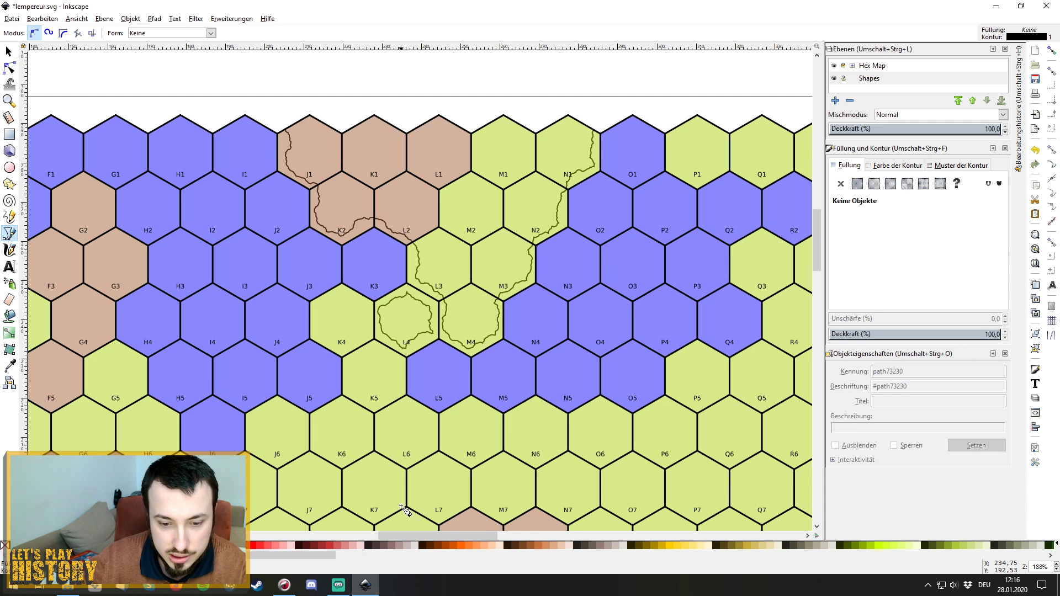
drag(439, 537, 486, 538)
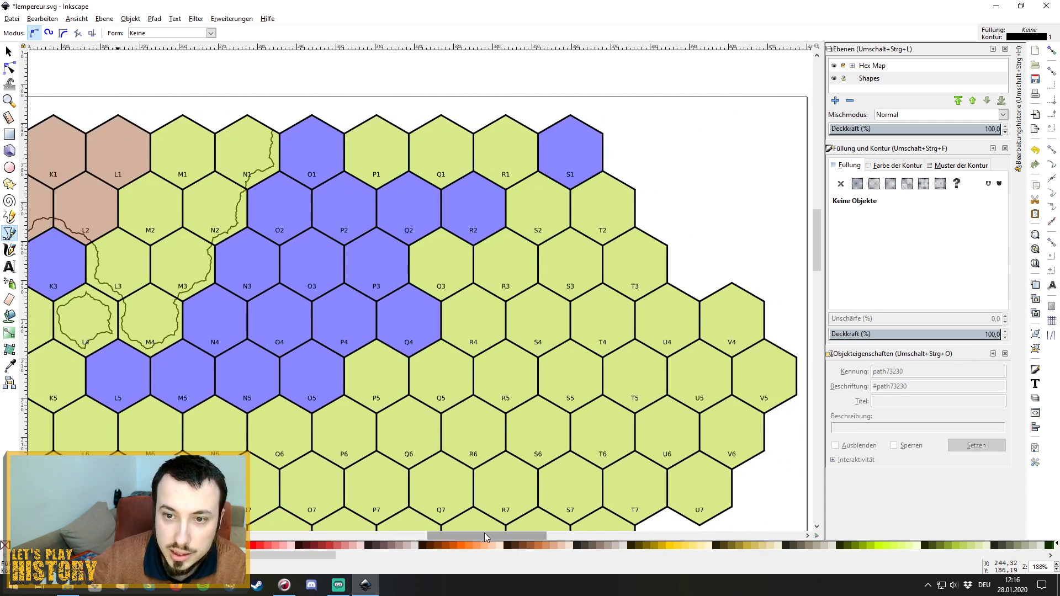
click(350, 131)
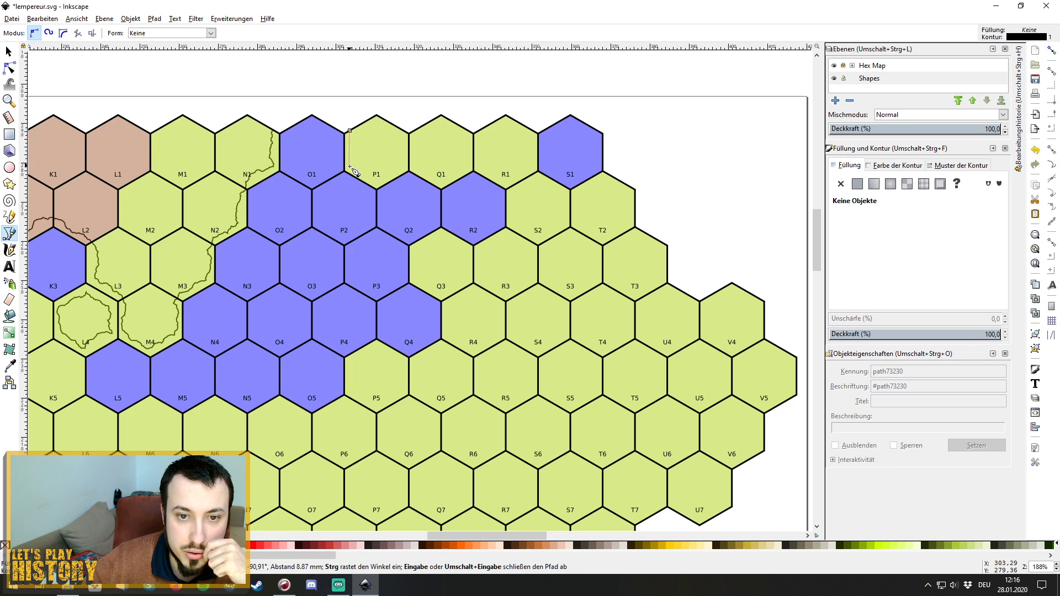
click(351, 164)
click(377, 179)
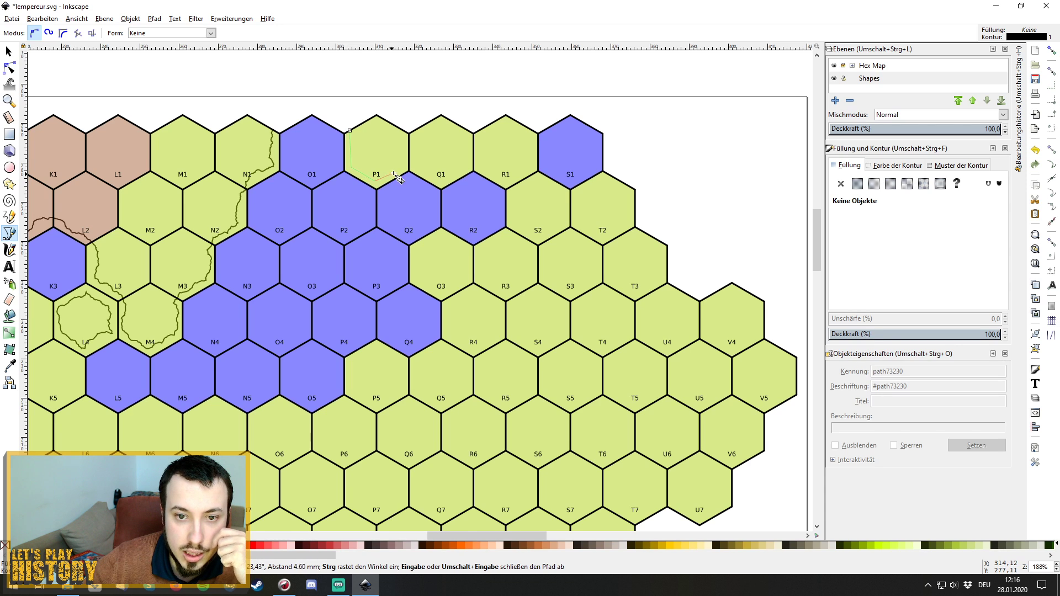
click(409, 164)
click(441, 180)
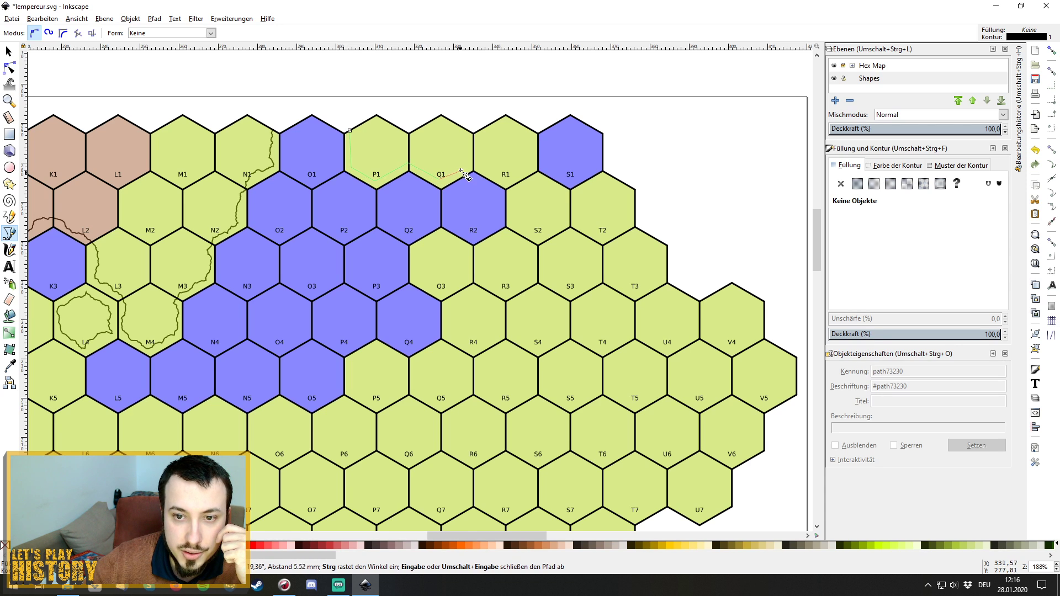
click(473, 164)
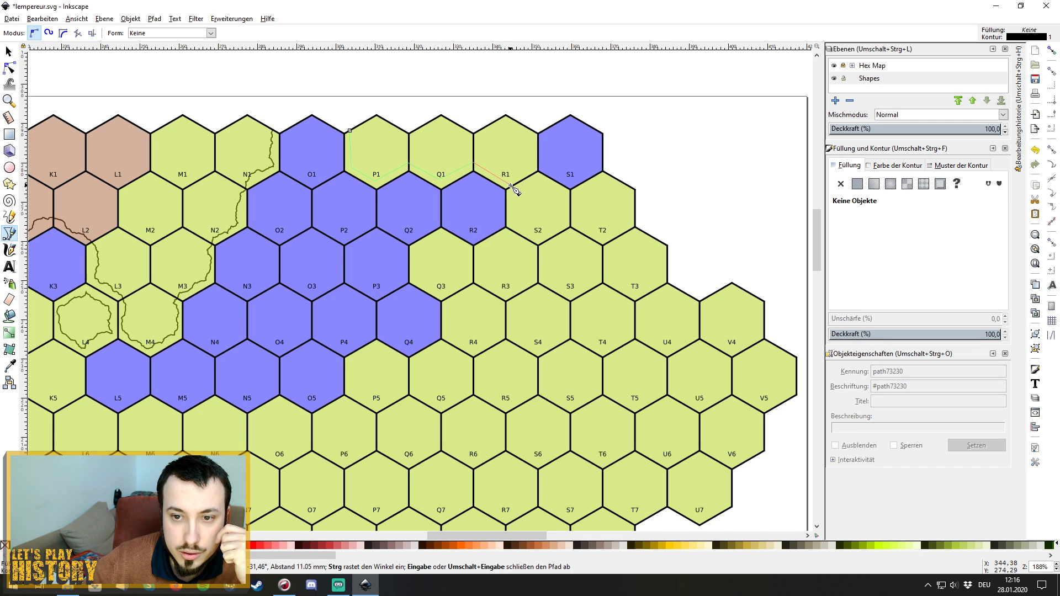
click(510, 187)
click(509, 227)
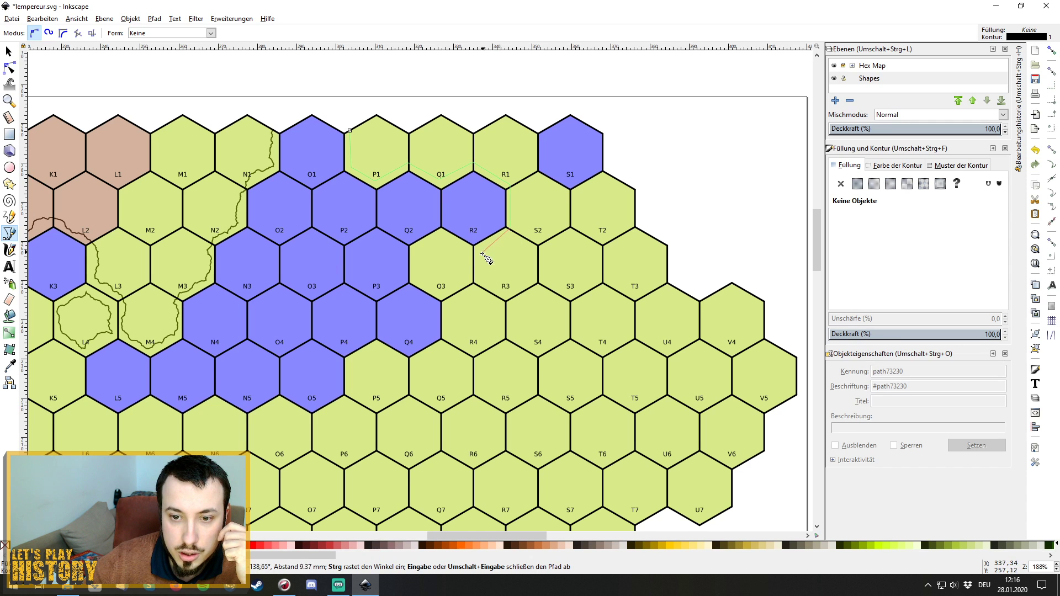
click(475, 251)
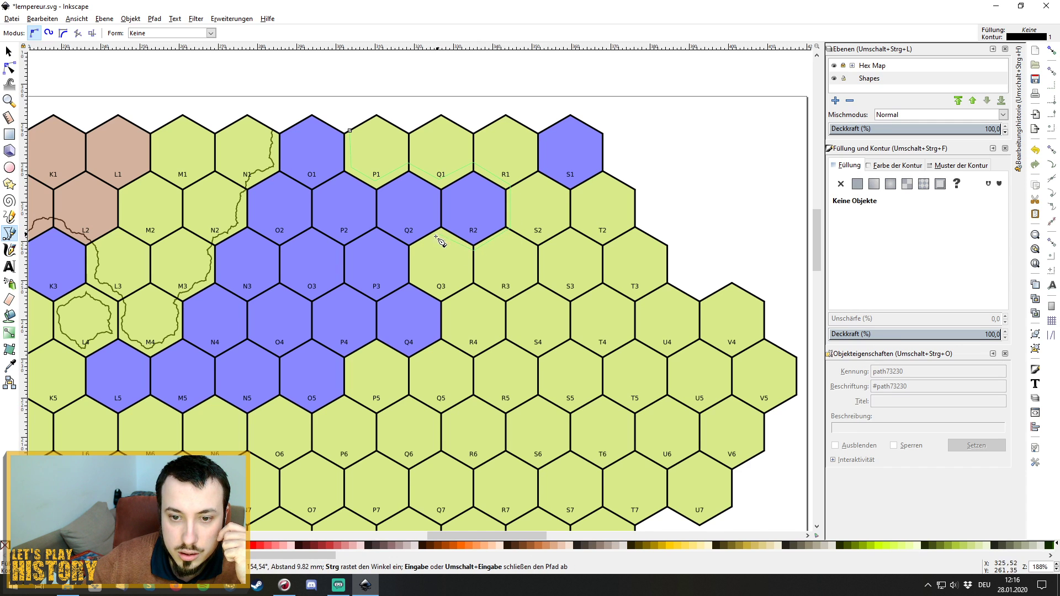
click(440, 236)
Continue the outline from Q2/P3/Q3 down past Q4 and P5 to O5's bottom corner.
click(414, 250)
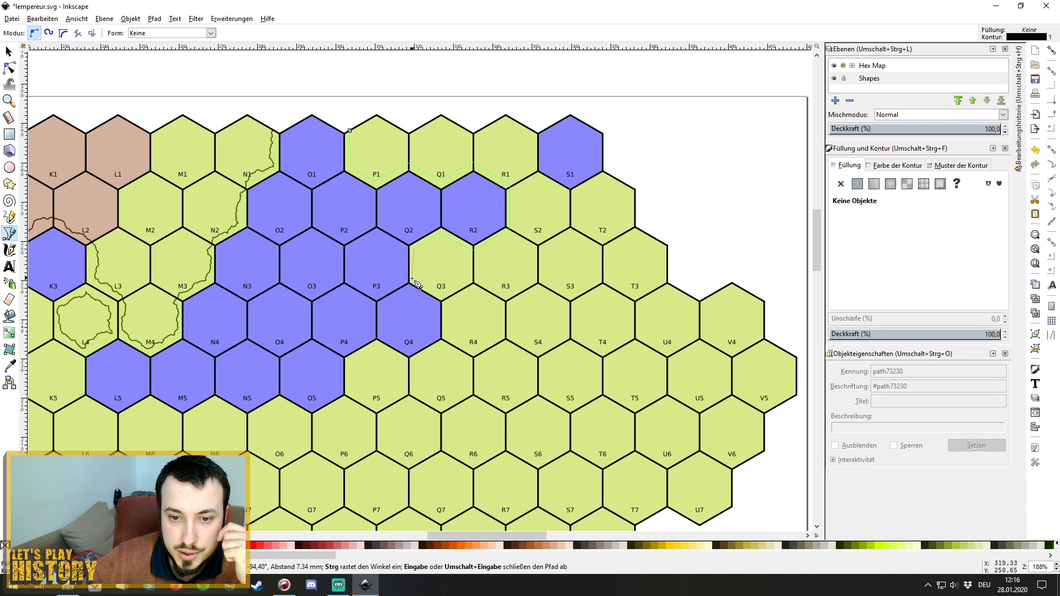
click(449, 300)
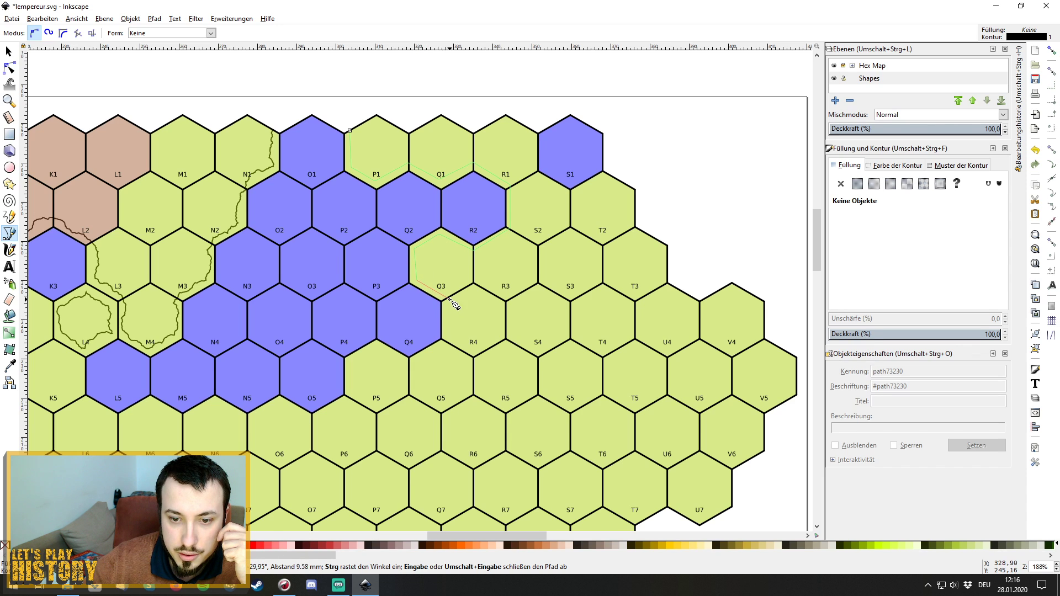
click(448, 342)
click(409, 357)
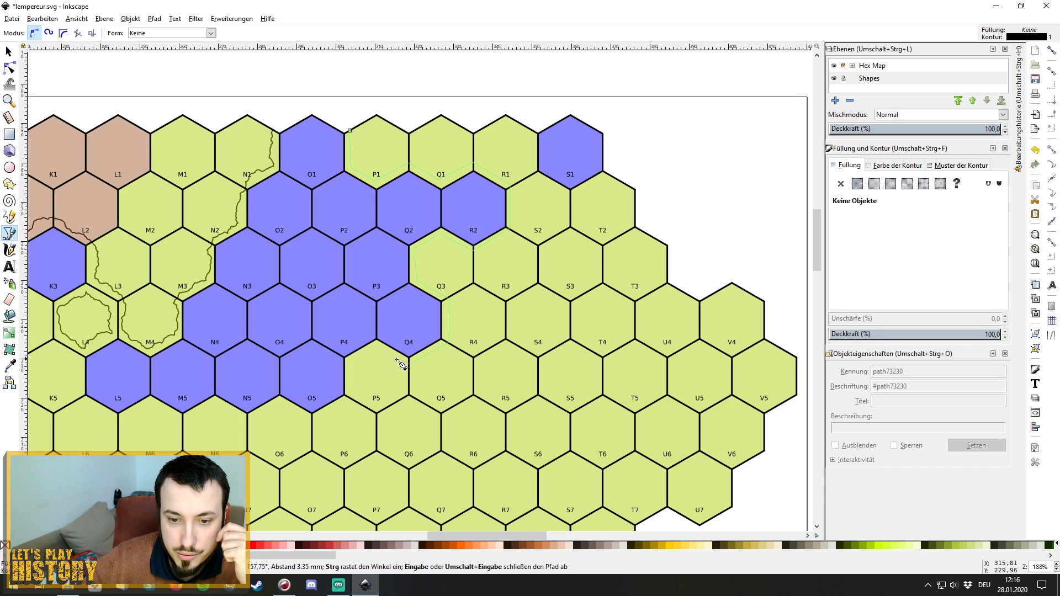
click(376, 342)
click(349, 362)
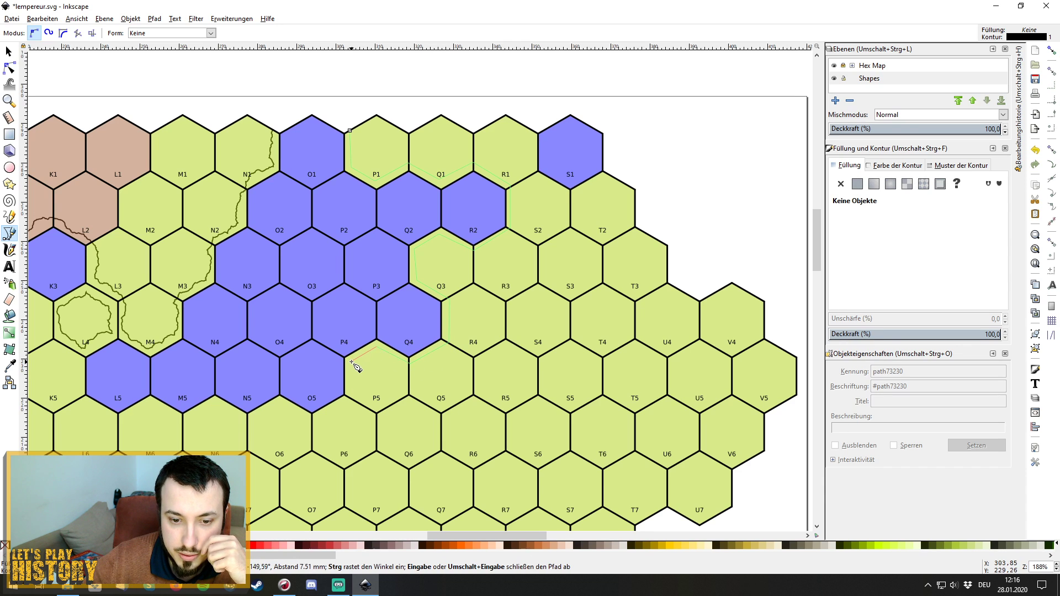
click(346, 396)
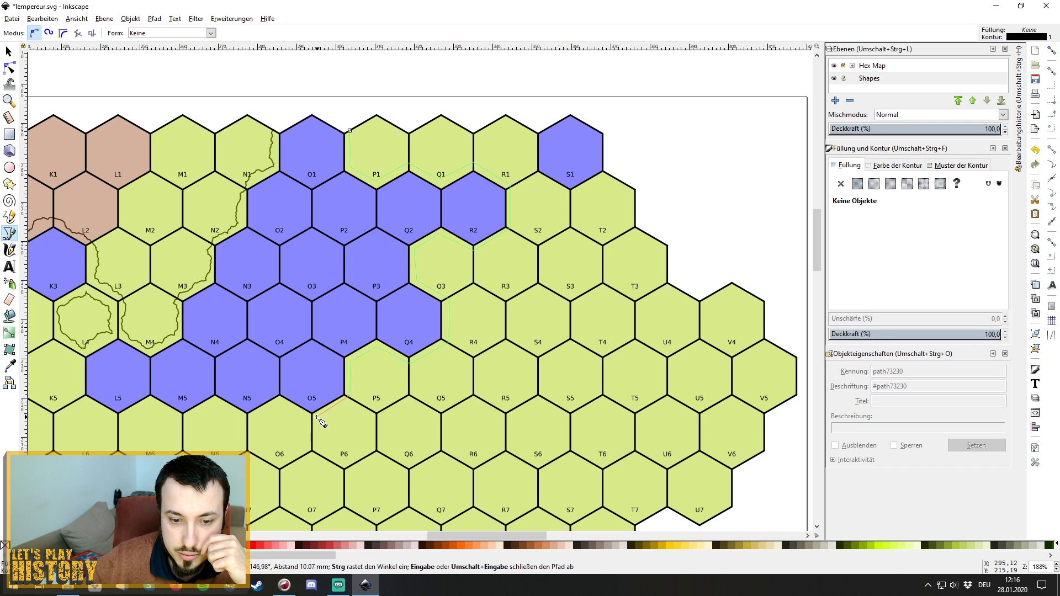
click(312, 415)
Trace the outline west along the lower edges of N5, M5 and L5 to the K5/L5 corner.
click(279, 398)
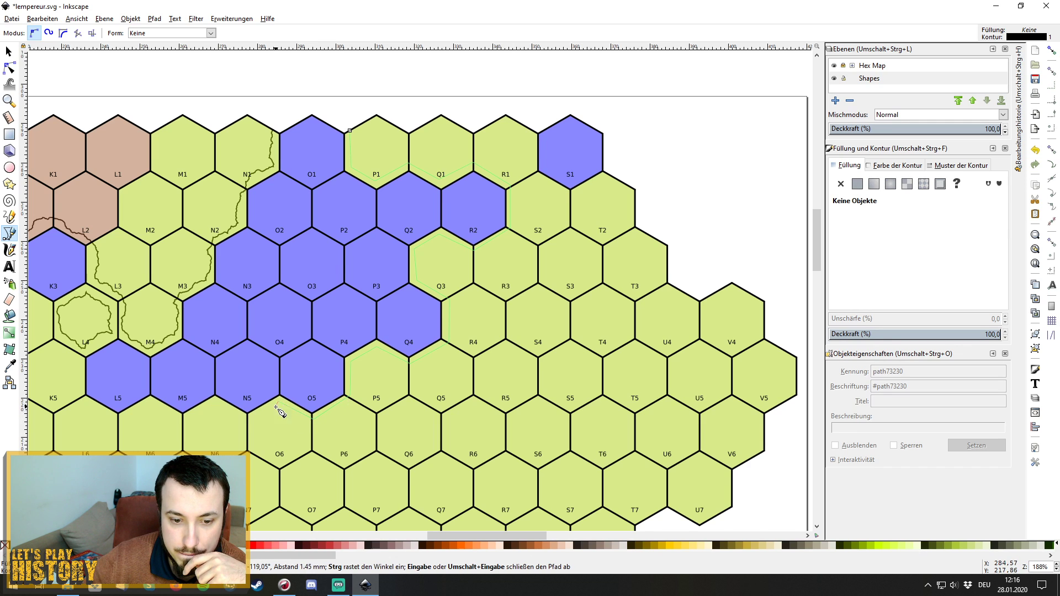
click(247, 413)
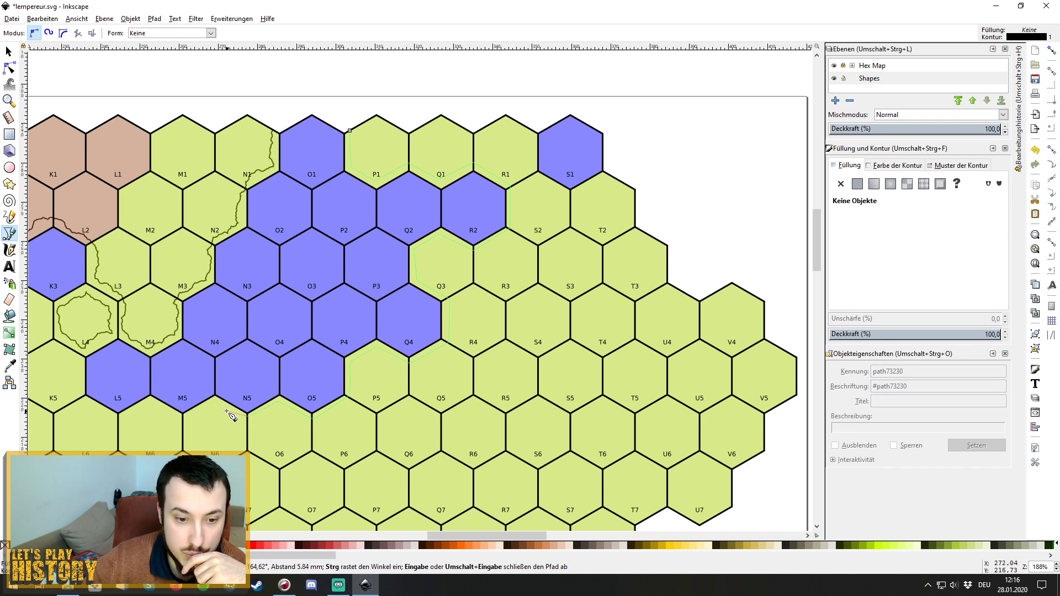
click(215, 397)
click(182, 414)
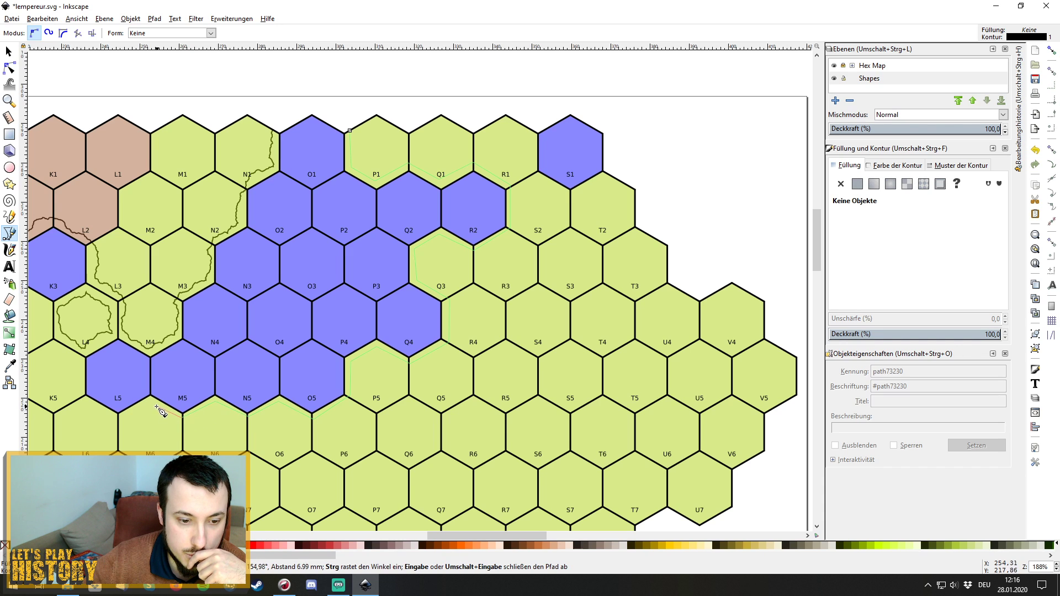
click(150, 398)
click(117, 414)
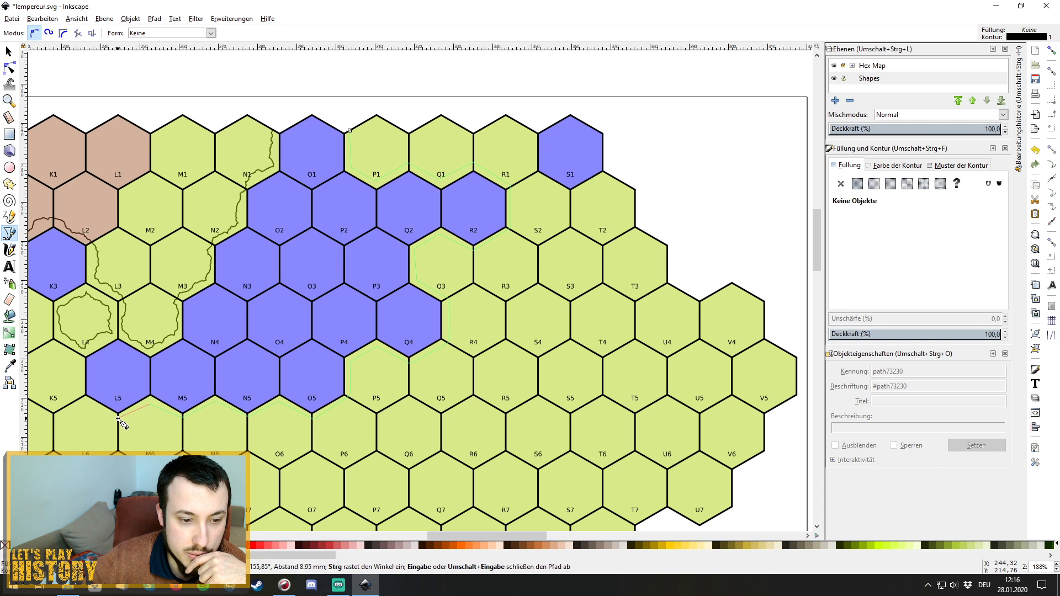
click(85, 398)
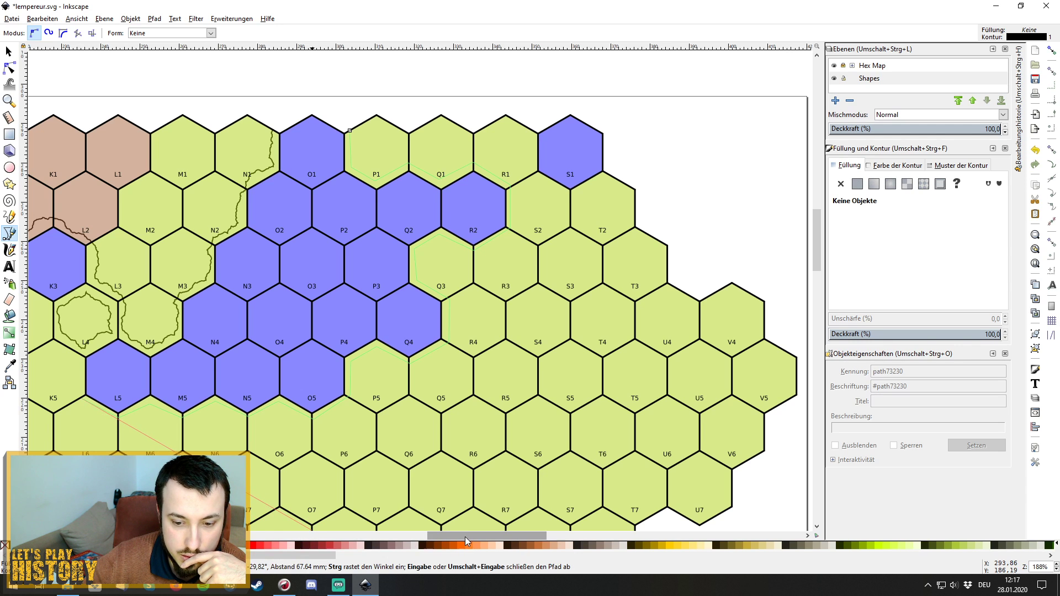
Extend the outline up around hex K4 and back down to the K4/K5/J5 corner.
drag(465, 540, 402, 539)
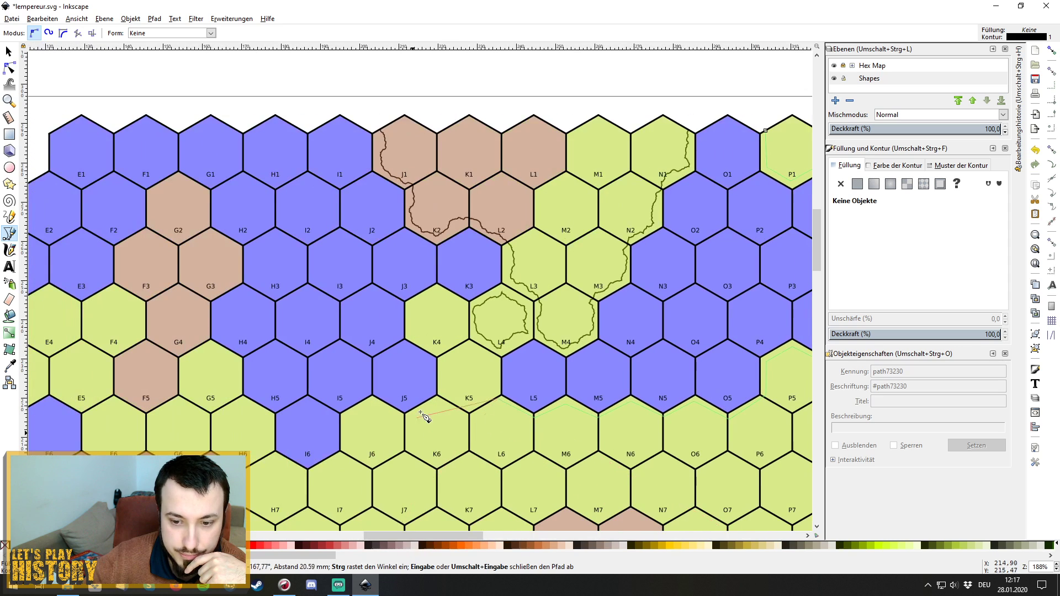
click(483, 390)
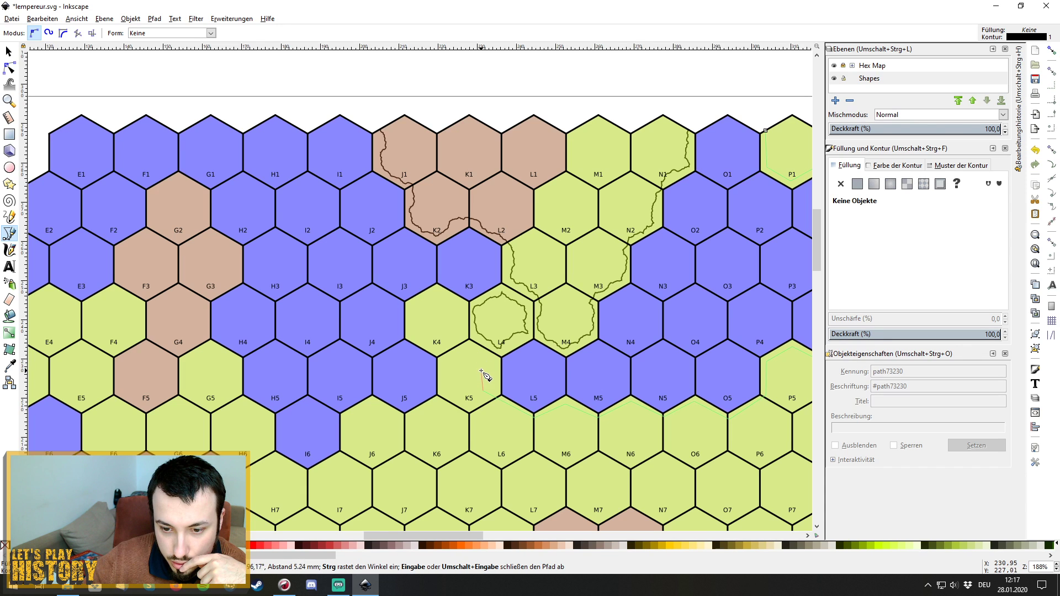
click(470, 345)
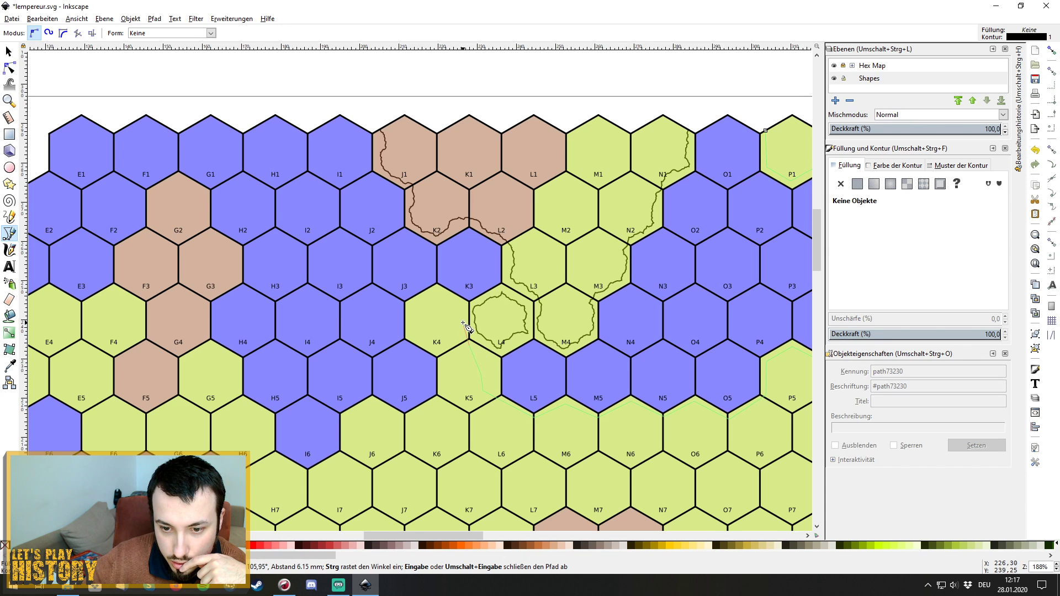
click(463, 335)
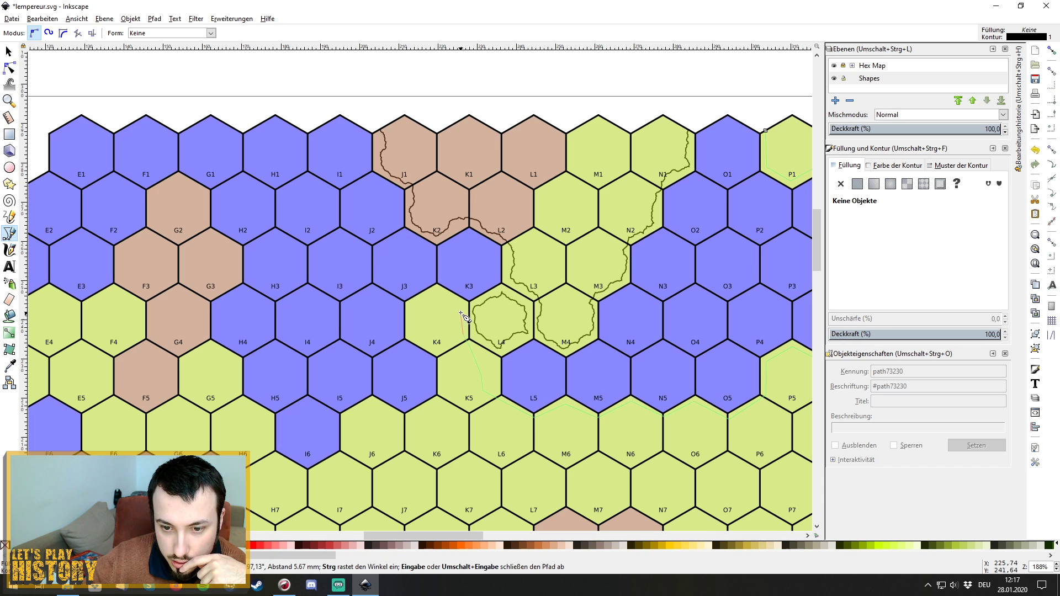
click(465, 307)
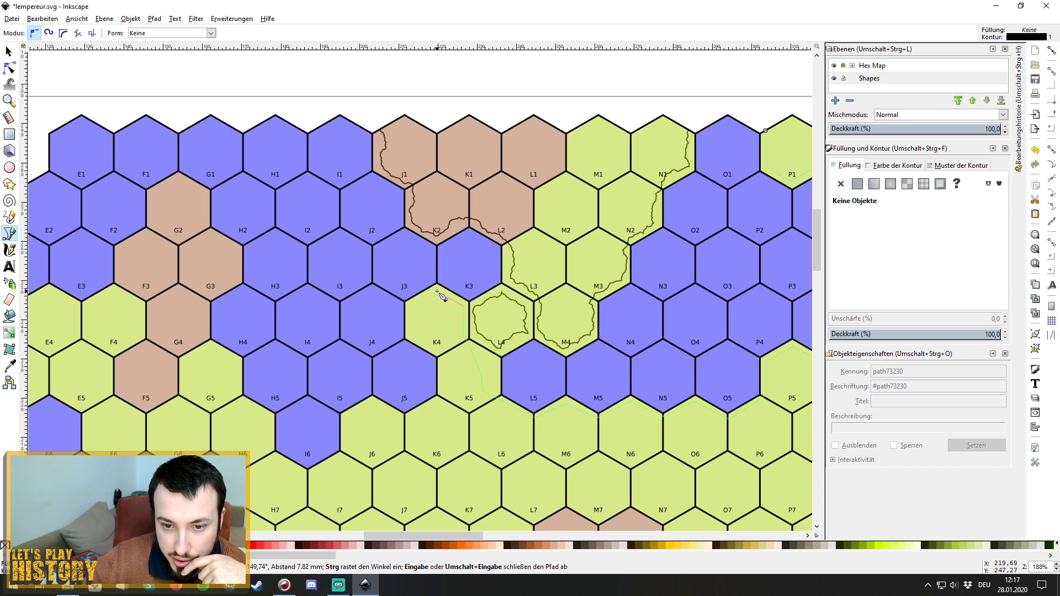
click(437, 292)
click(418, 307)
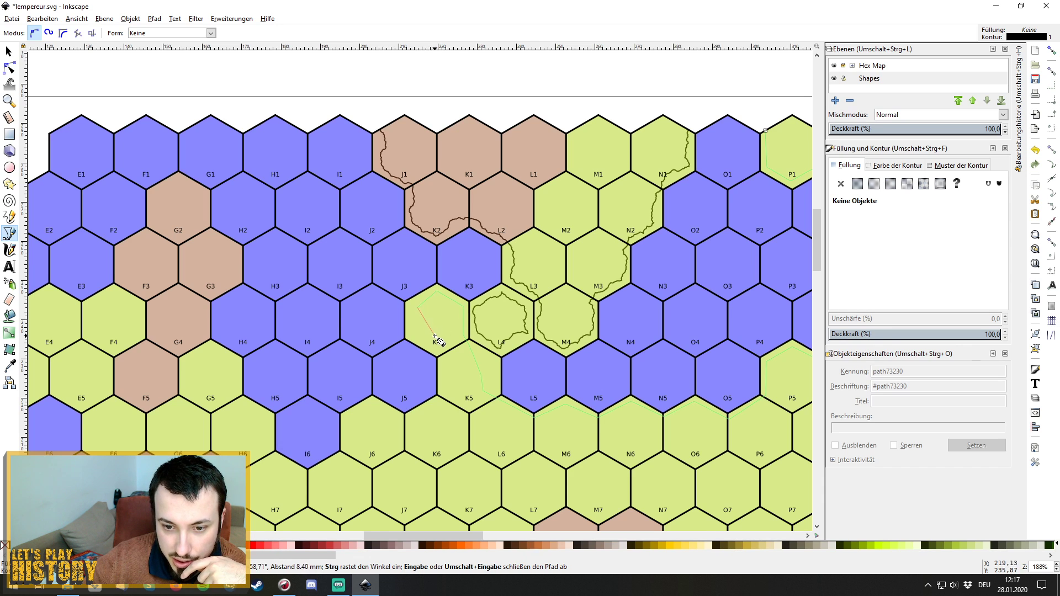
click(419, 332)
click(439, 353)
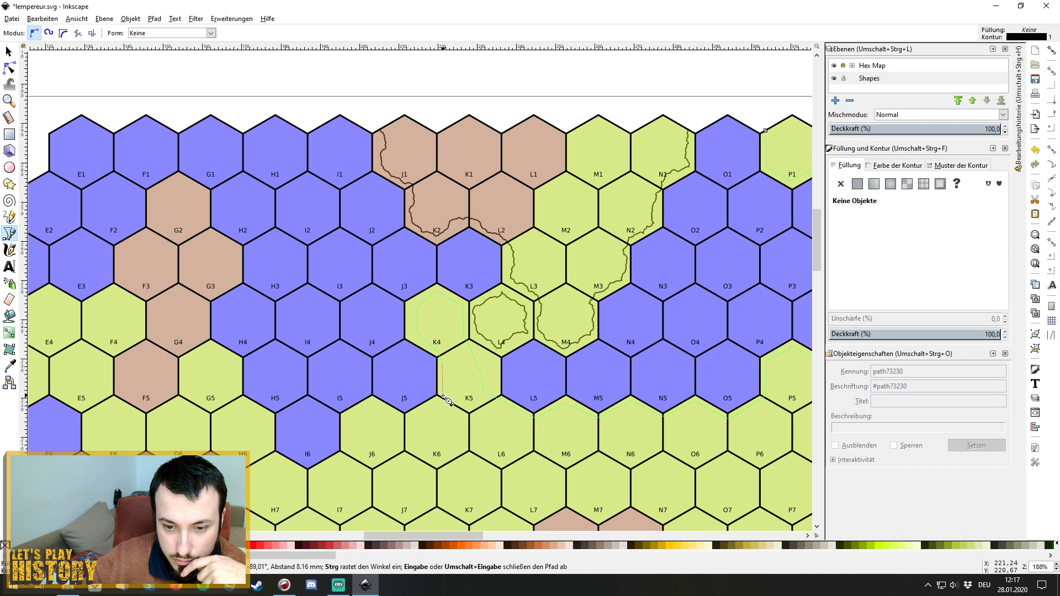
click(444, 395)
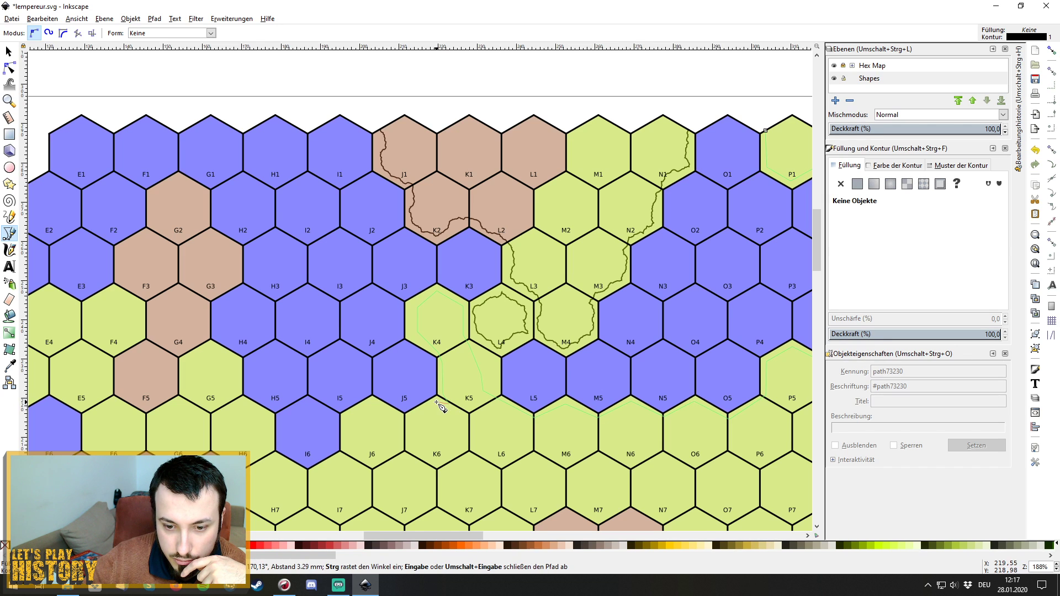
Continue the outline below J5 and along I6's lower side toward H7.
click(411, 415)
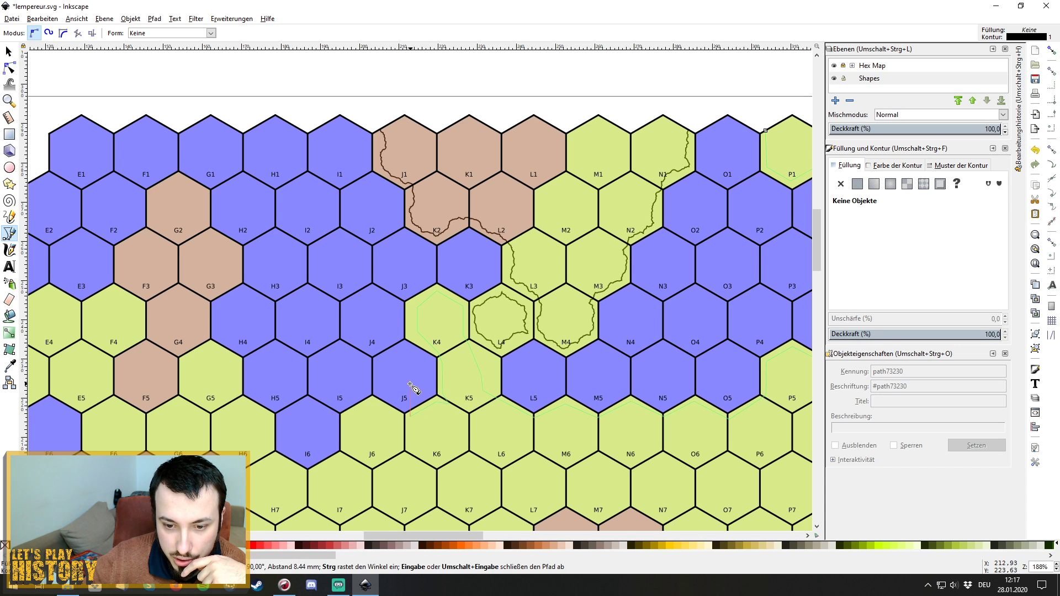
click(370, 404)
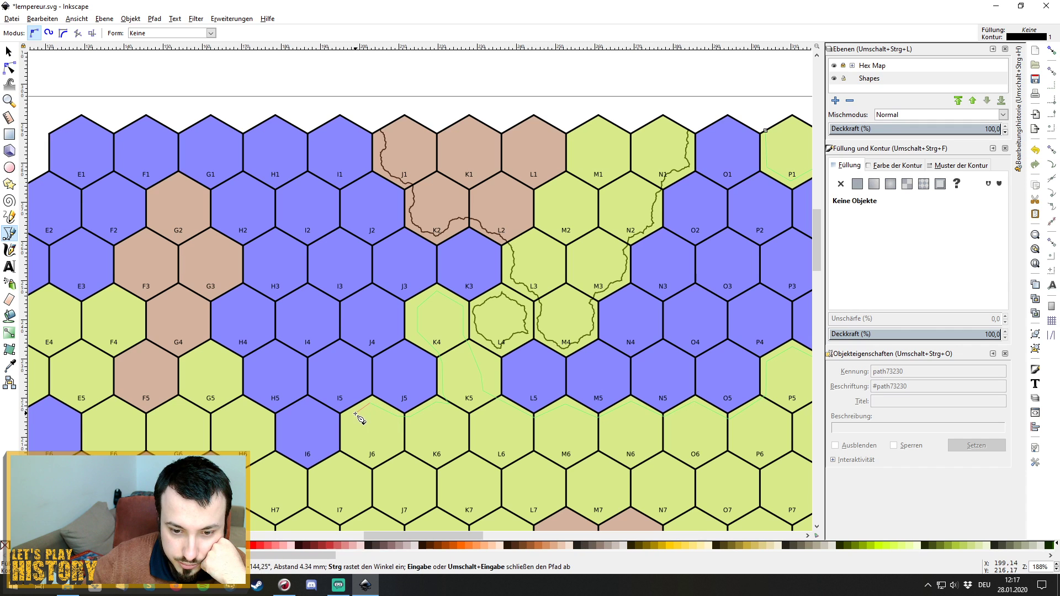
click(347, 417)
click(345, 453)
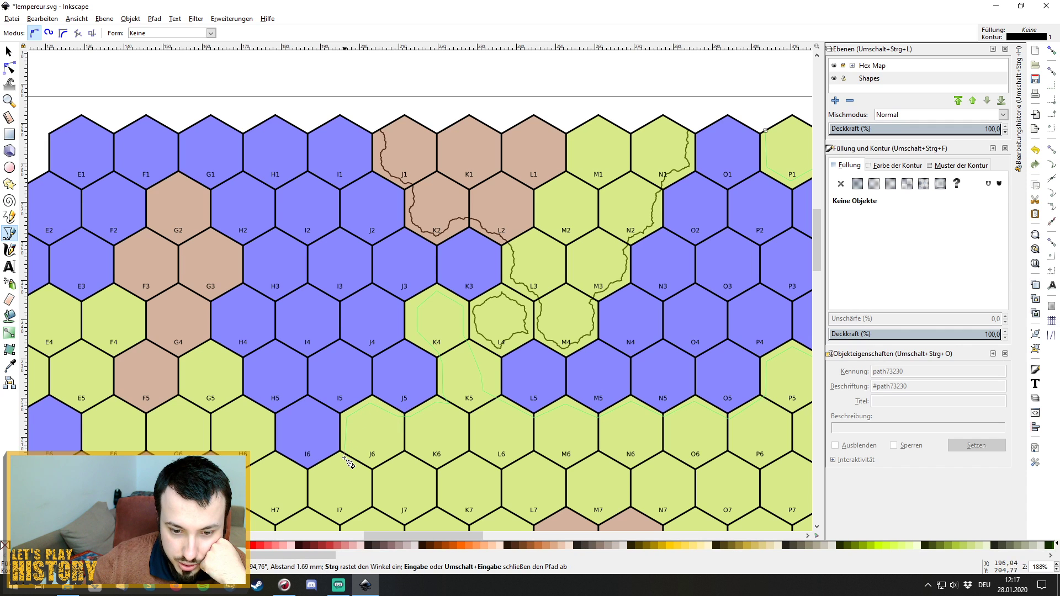
click(320, 469)
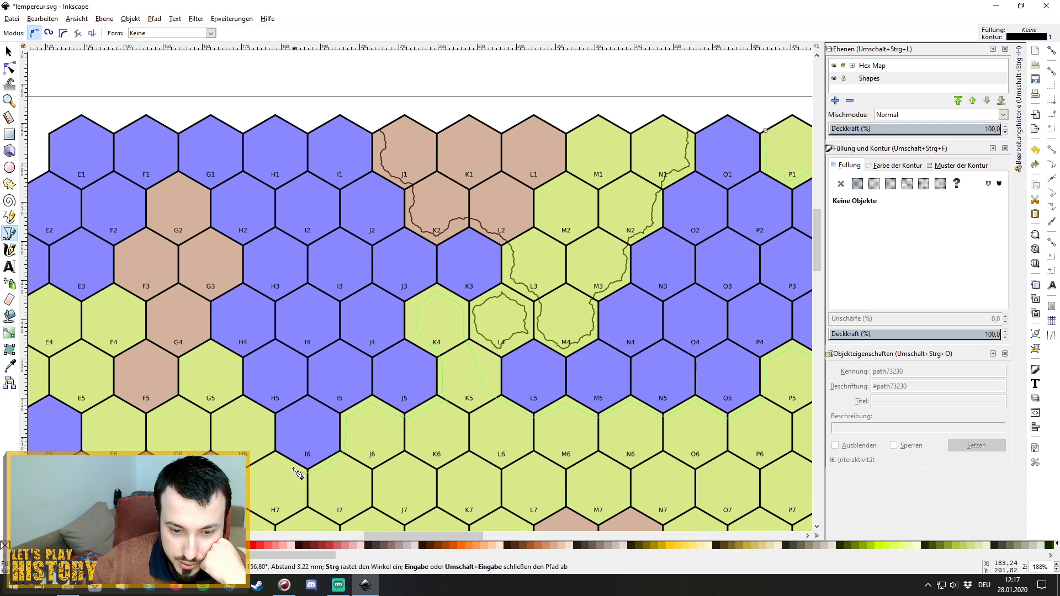
click(286, 466)
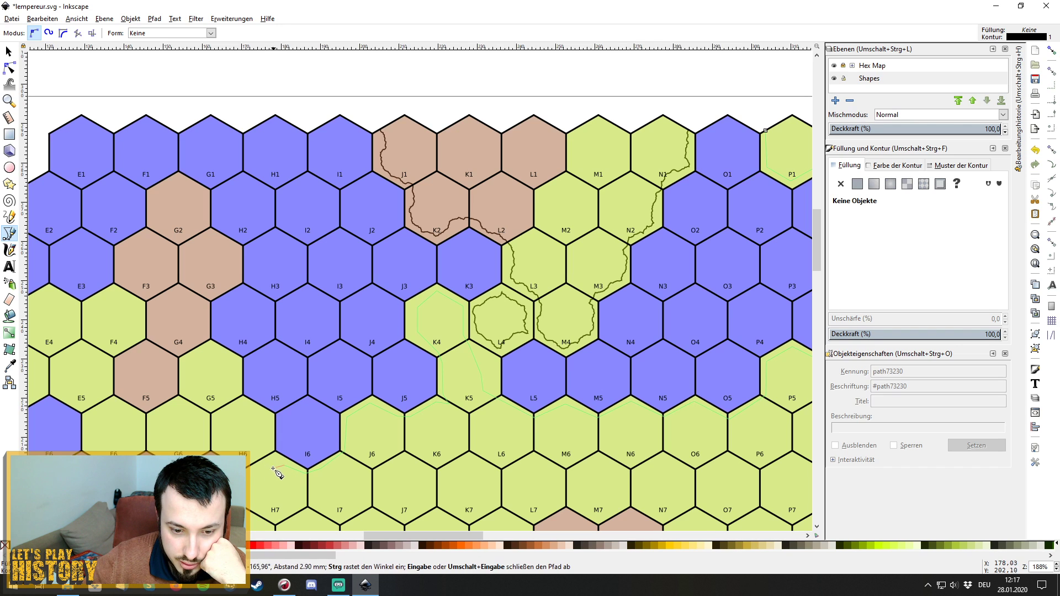
click(272, 465)
click(250, 509)
drag(420, 538, 370, 539)
Extend the outline from G8's top along F8 and down to the F8/F9 corner toward F10.
scroll(589, 398, down, 3)
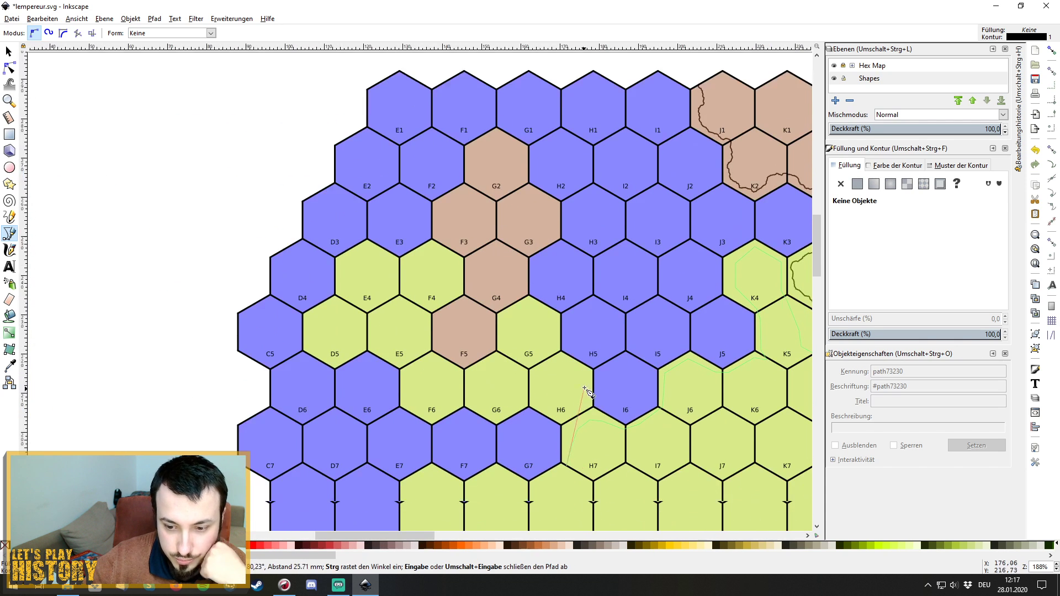
scroll(587, 396, down, 4)
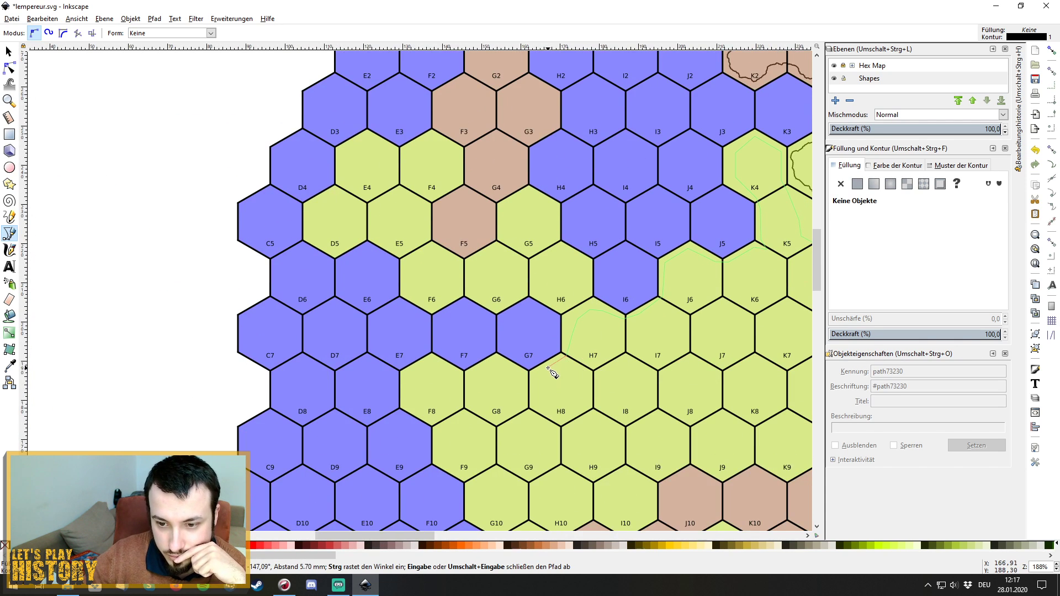
click(486, 362)
click(465, 375)
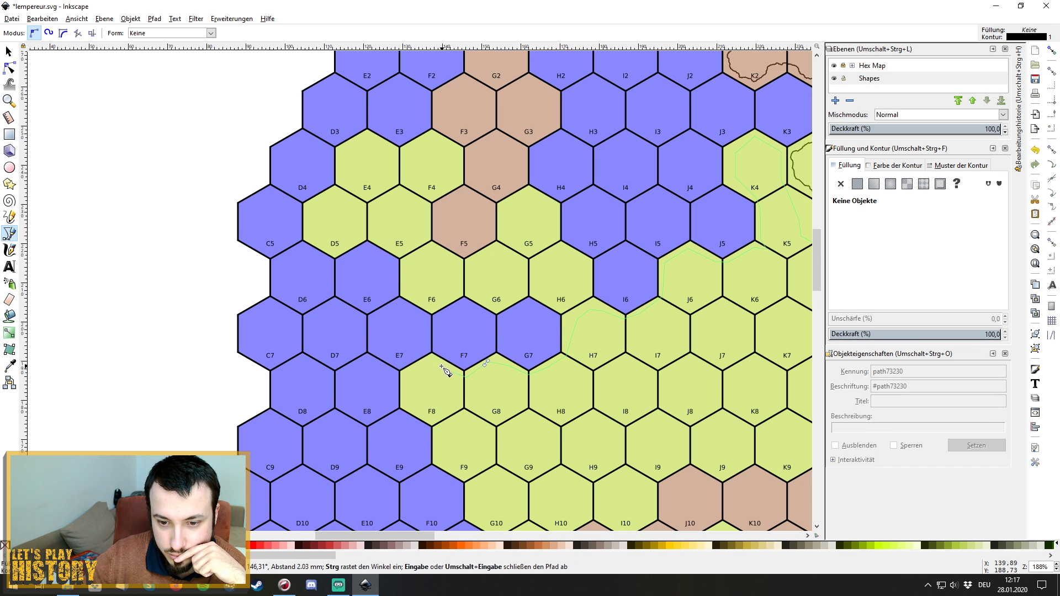
click(430, 364)
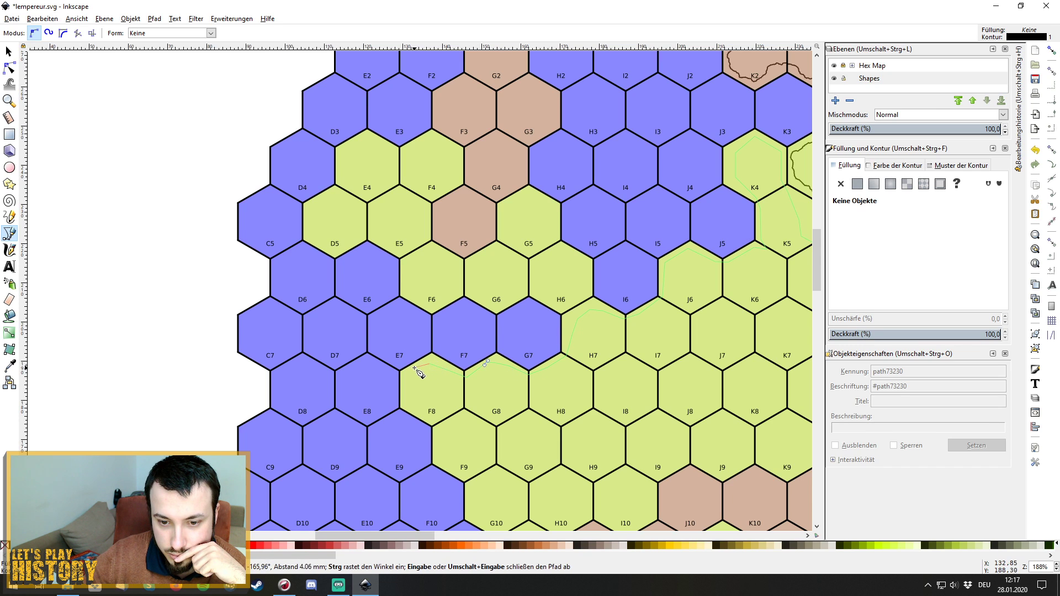
click(406, 372)
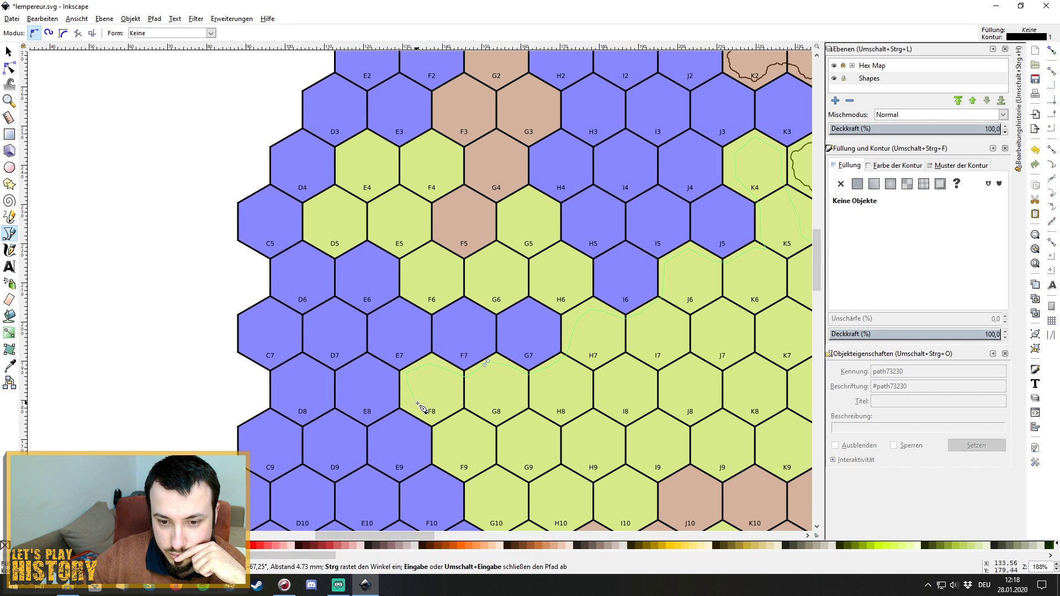
click(416, 401)
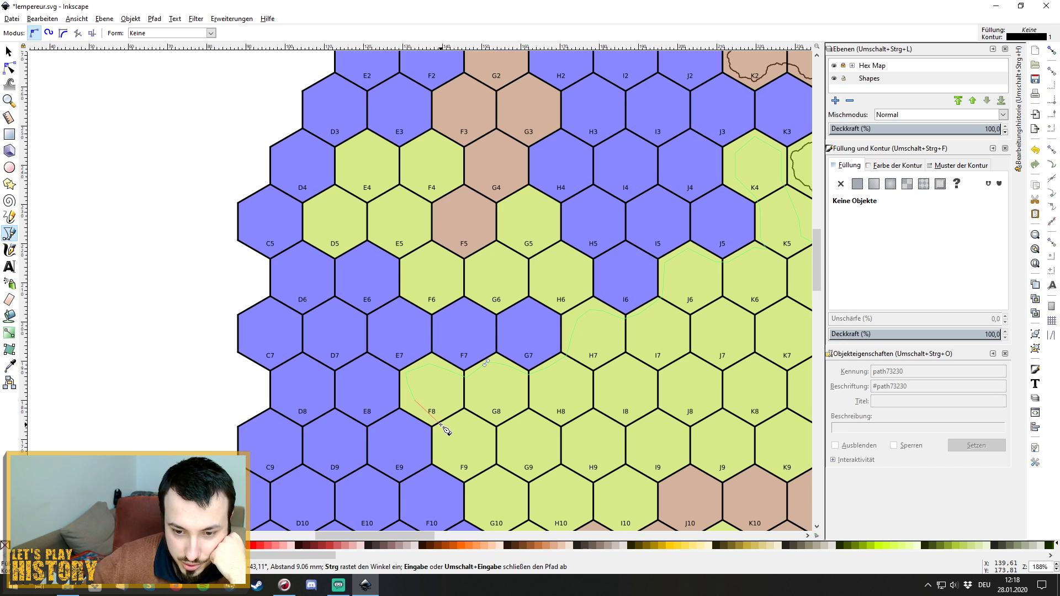
click(440, 423)
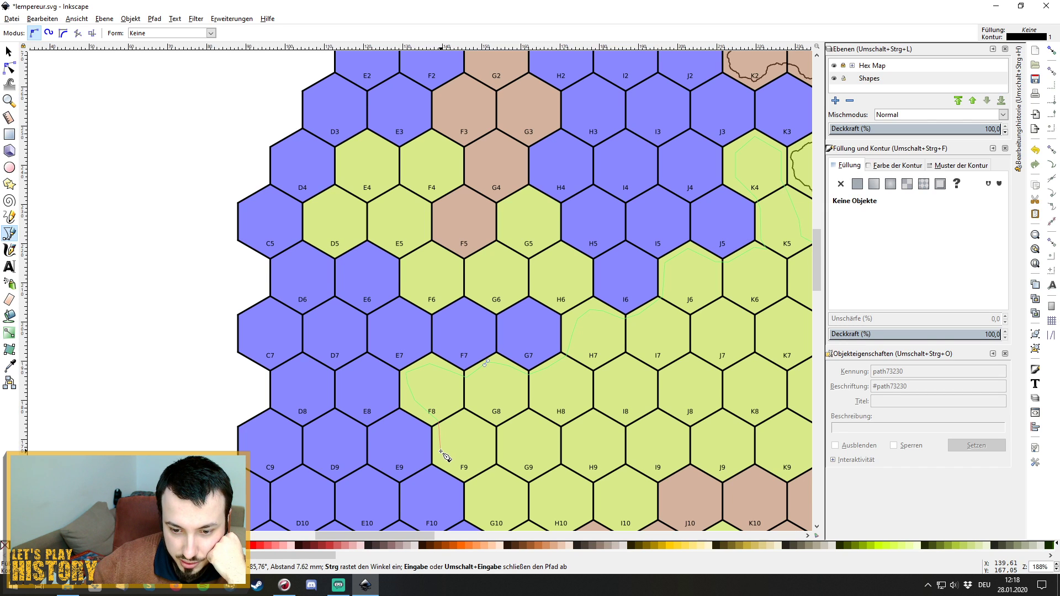
click(445, 451)
Trace the outline via the F9/F10/G10 and G10/G11 corners and along the F11/G12 border.
scroll(469, 469, down, 1)
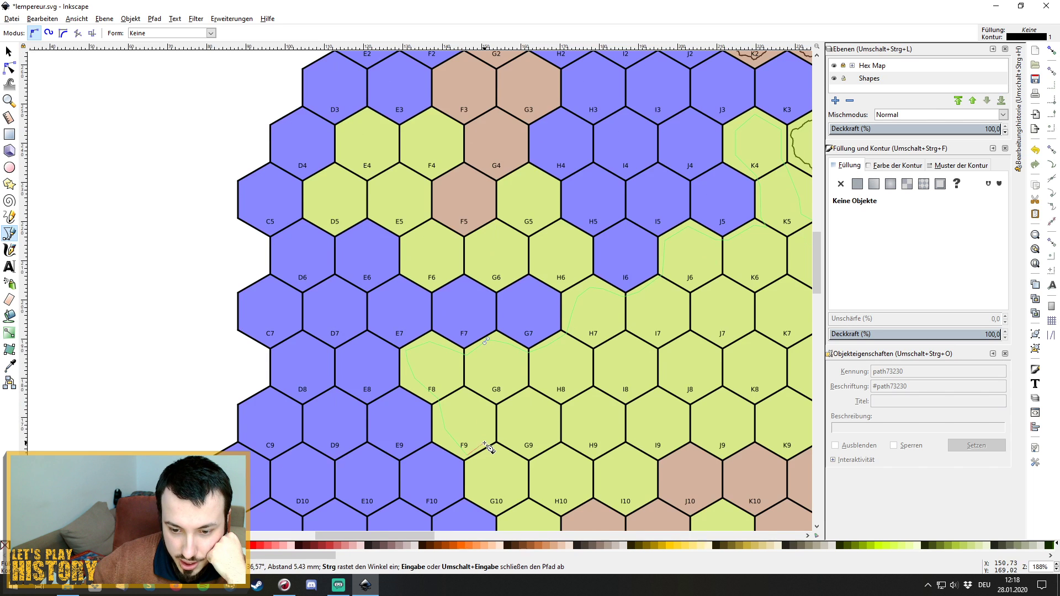
click(466, 457)
scroll(478, 490, down, 4)
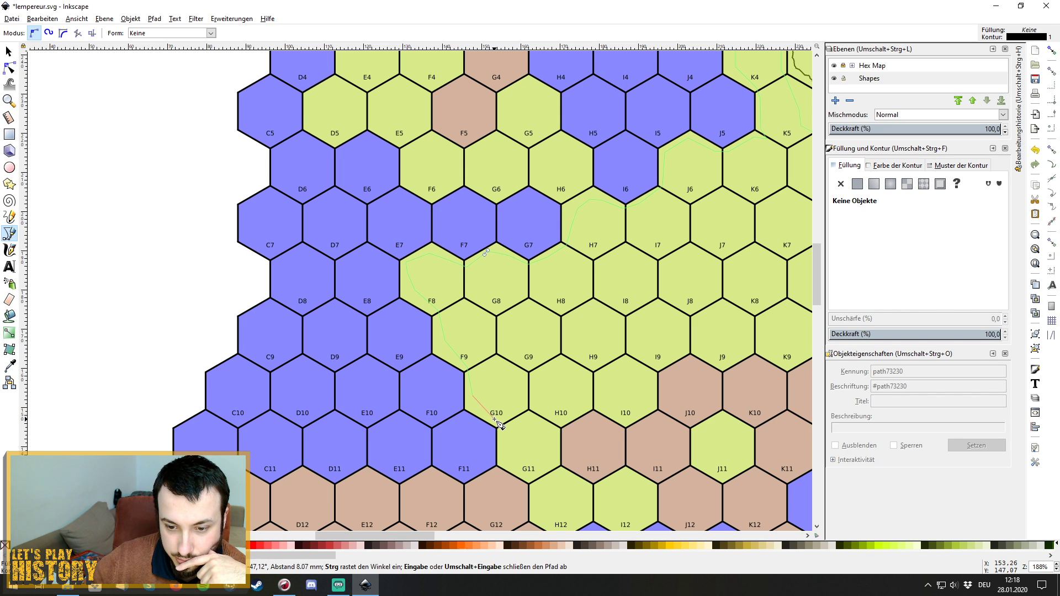
click(502, 426)
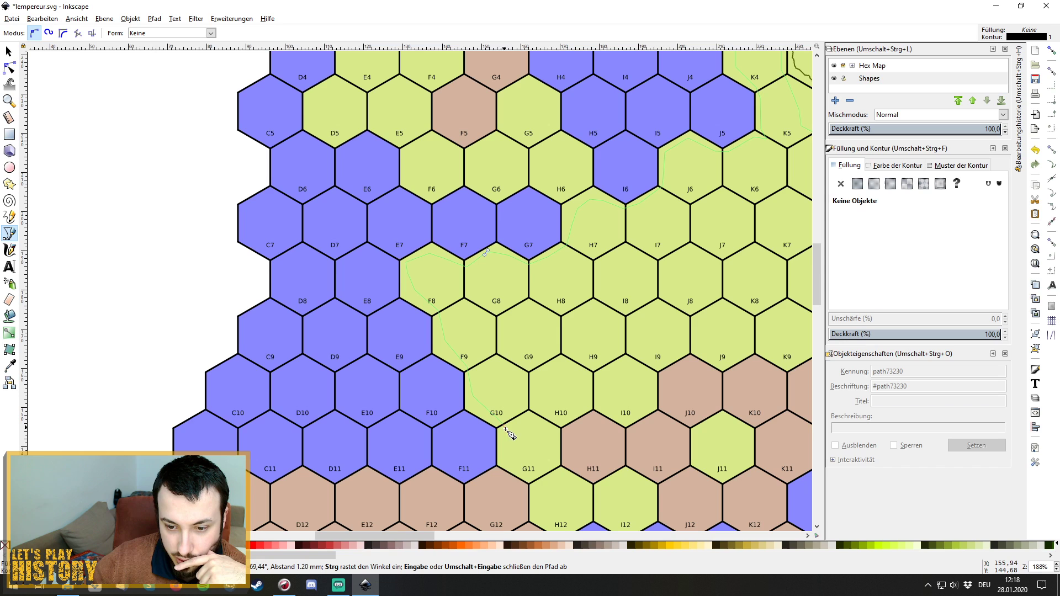
click(503, 468)
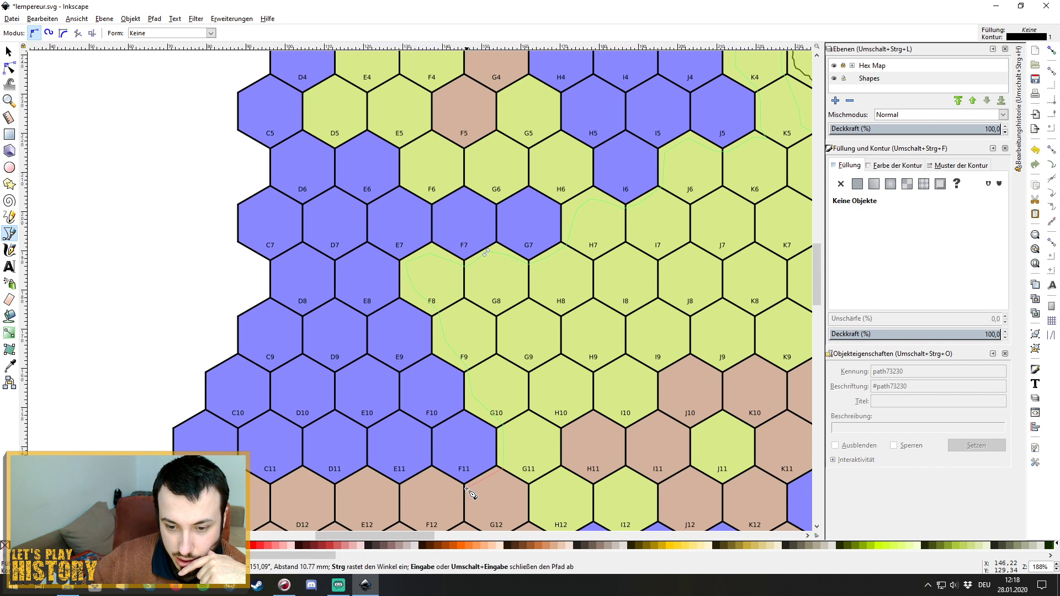
click(464, 488)
click(429, 478)
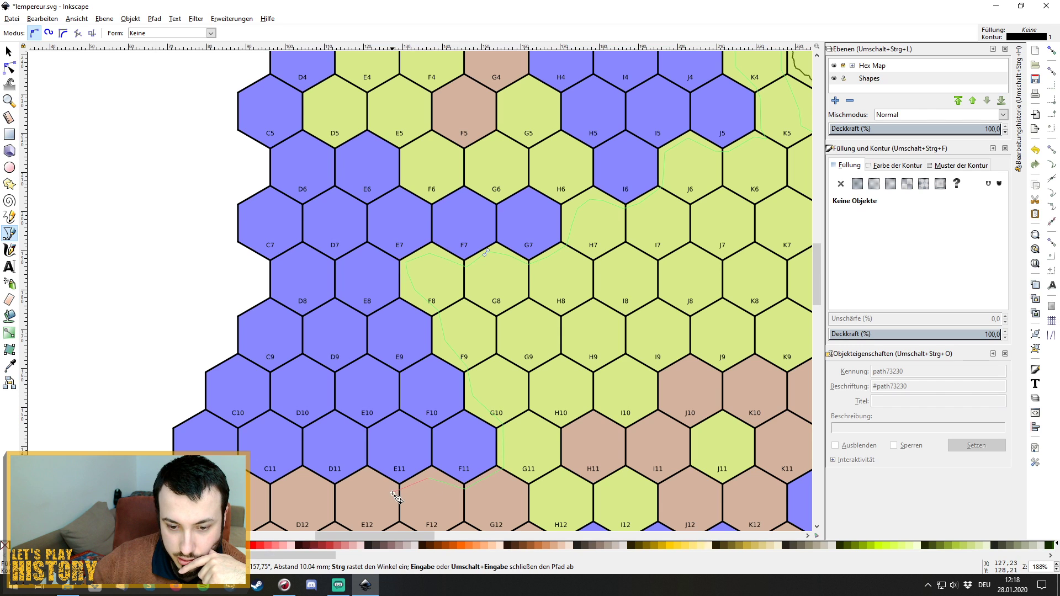
Continue the outline west along E12 and D11 to near the C11/C12 corner.
click(397, 489)
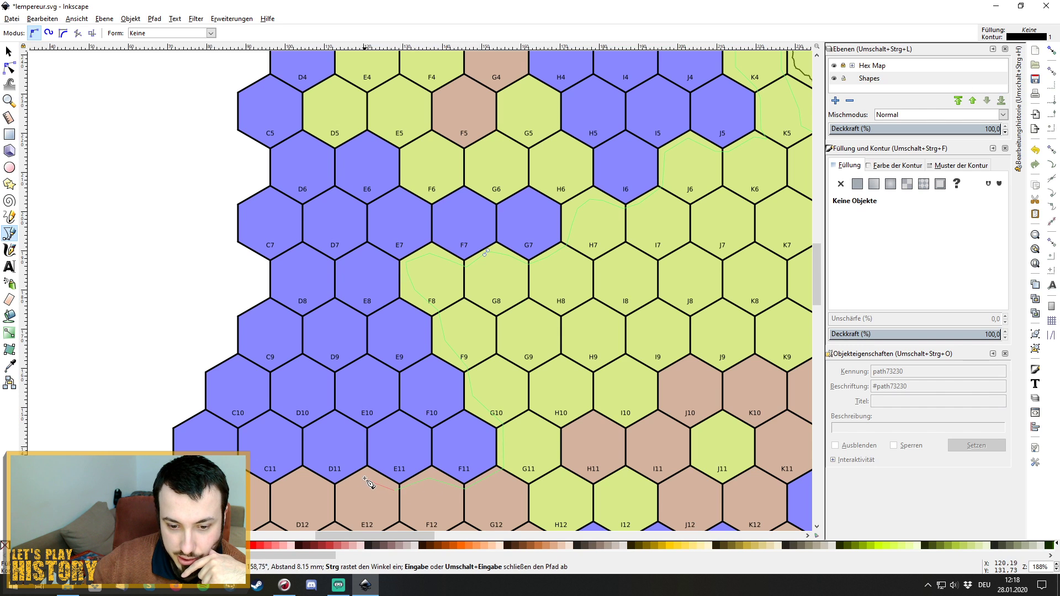
click(364, 478)
click(333, 487)
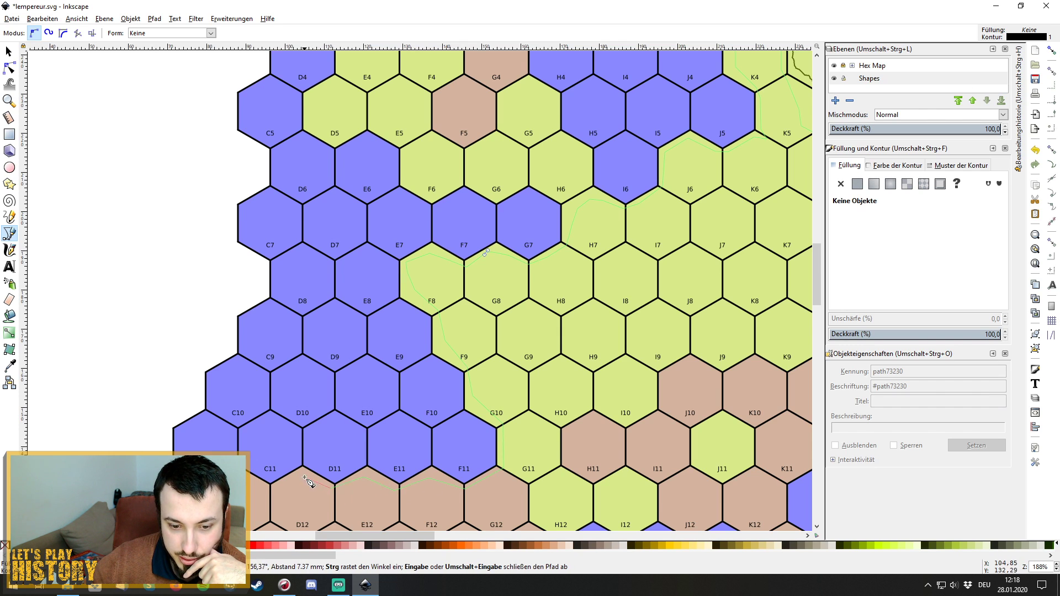
click(303, 478)
click(257, 486)
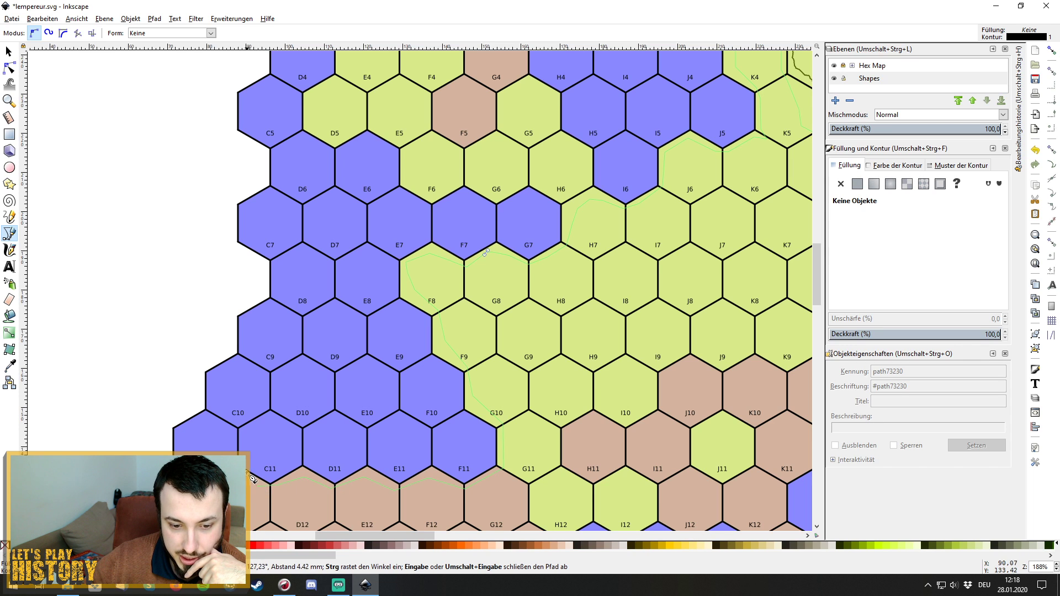
click(238, 477)
Trace the outline down the west side through C12, C13, C14 and below C15.
scroll(239, 398, down, 11)
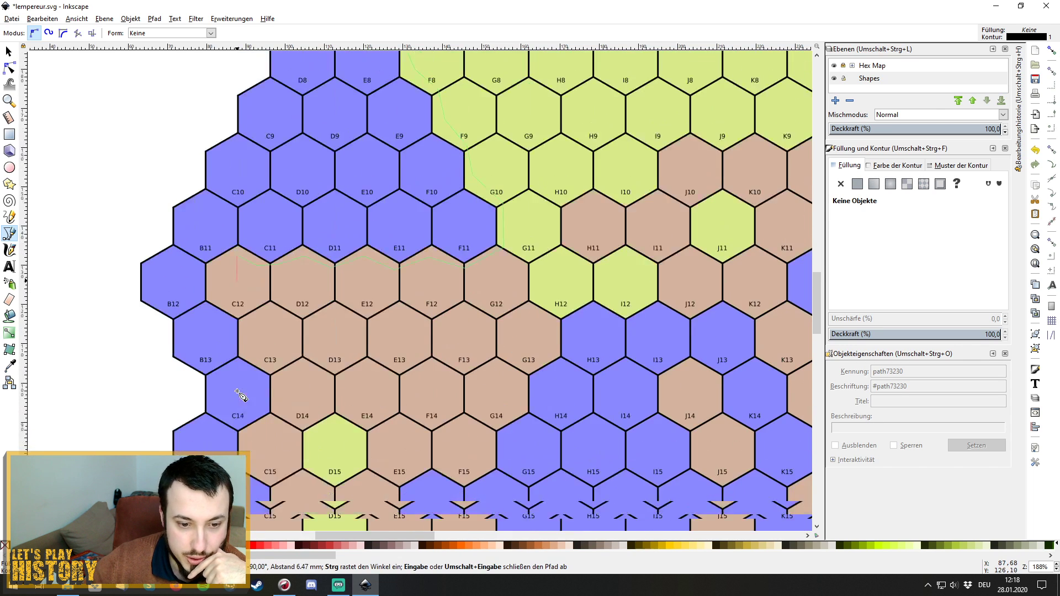
drag(219, 242, 218, 245)
click(214, 261)
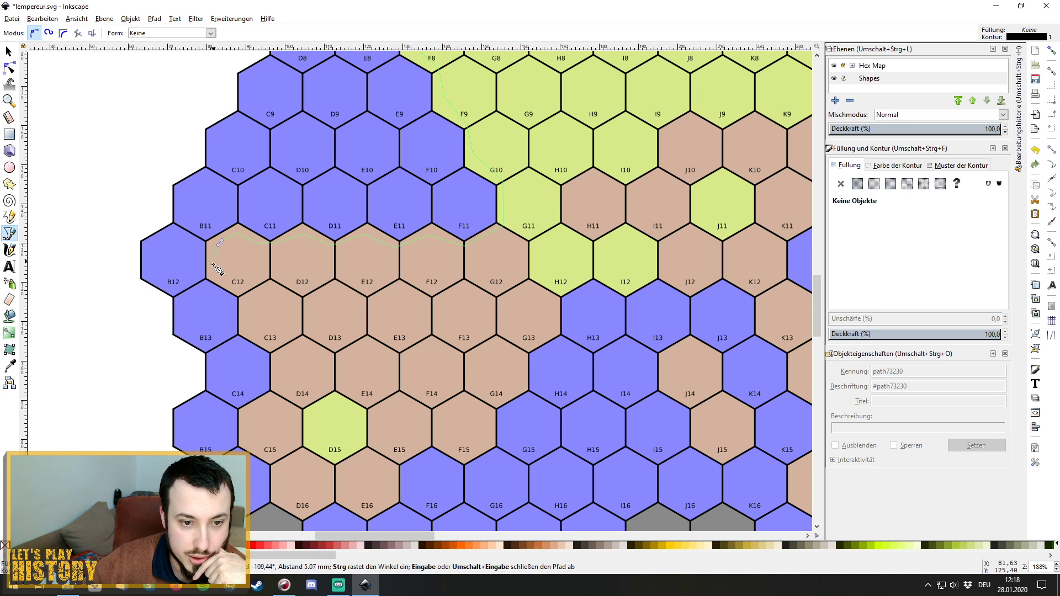
click(233, 286)
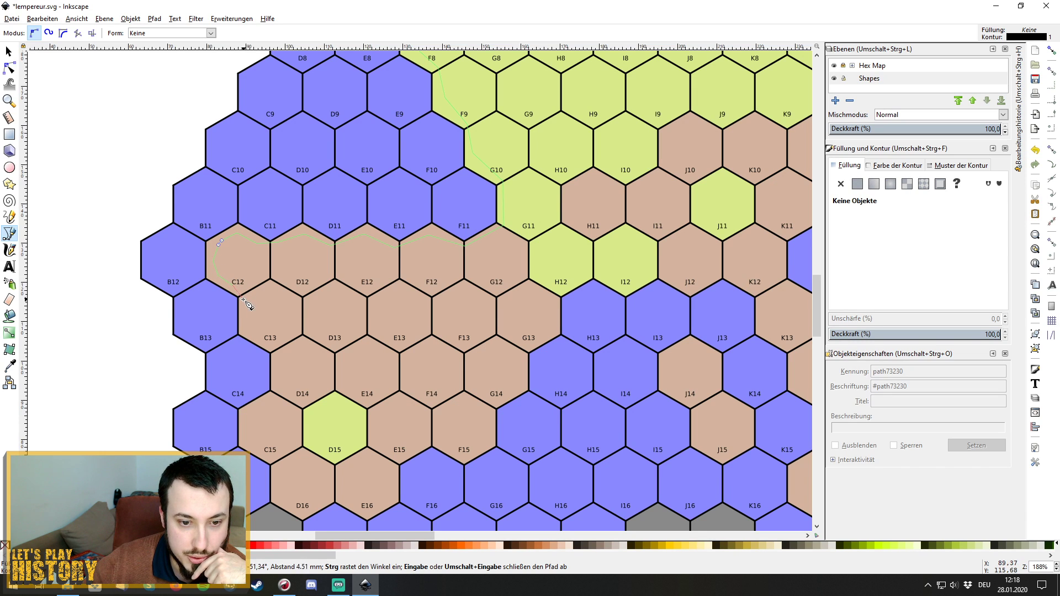
click(246, 324)
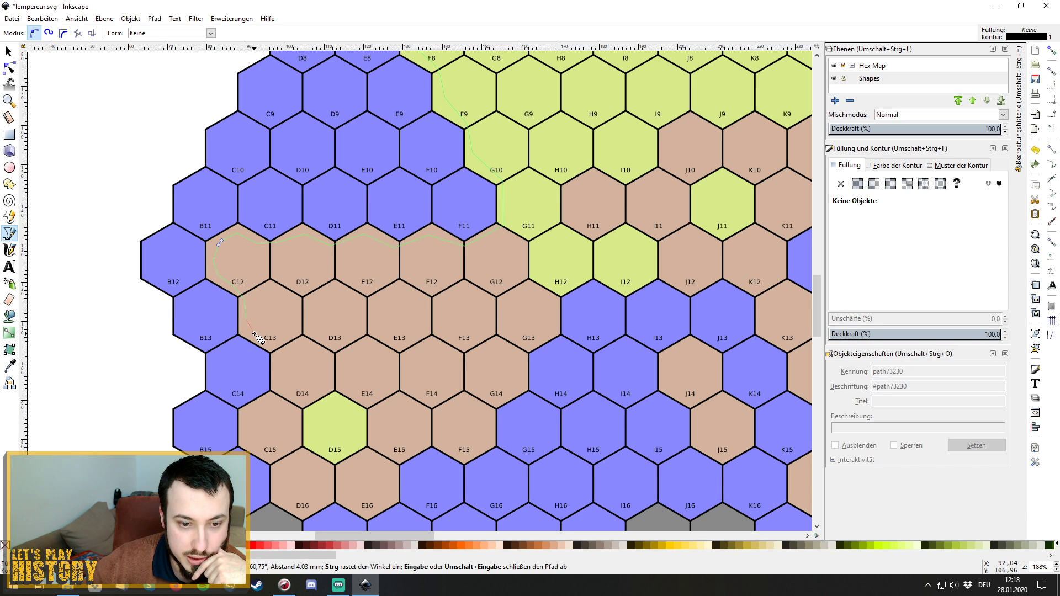
click(251, 334)
click(274, 351)
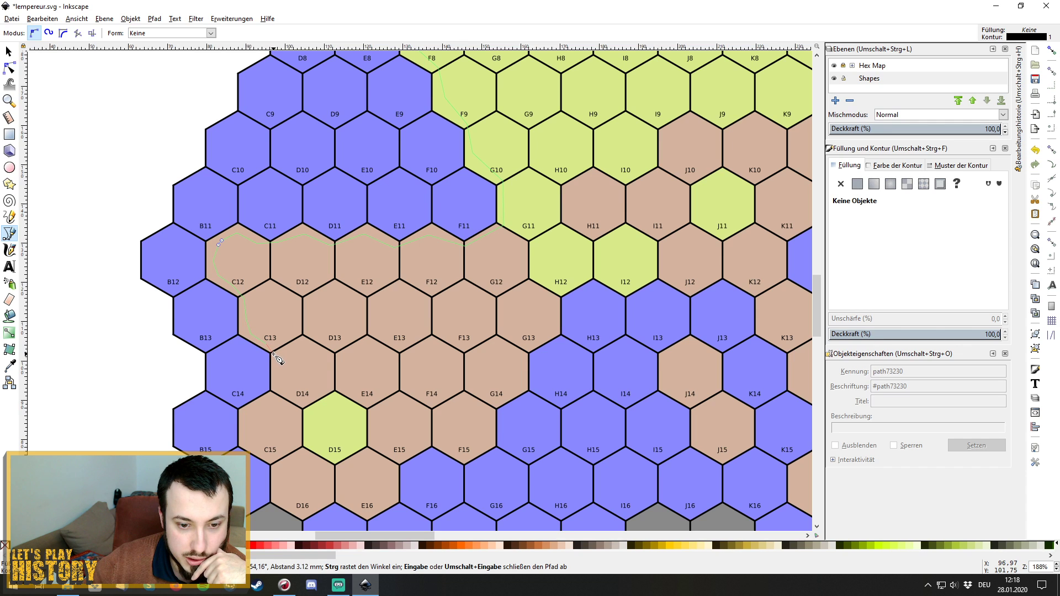
click(278, 386)
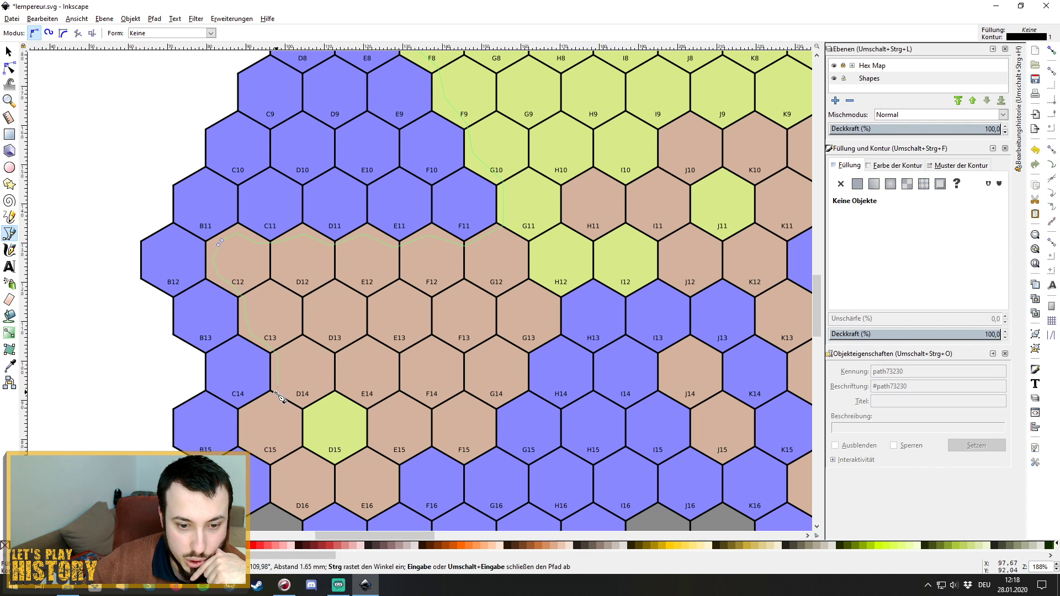
click(273, 396)
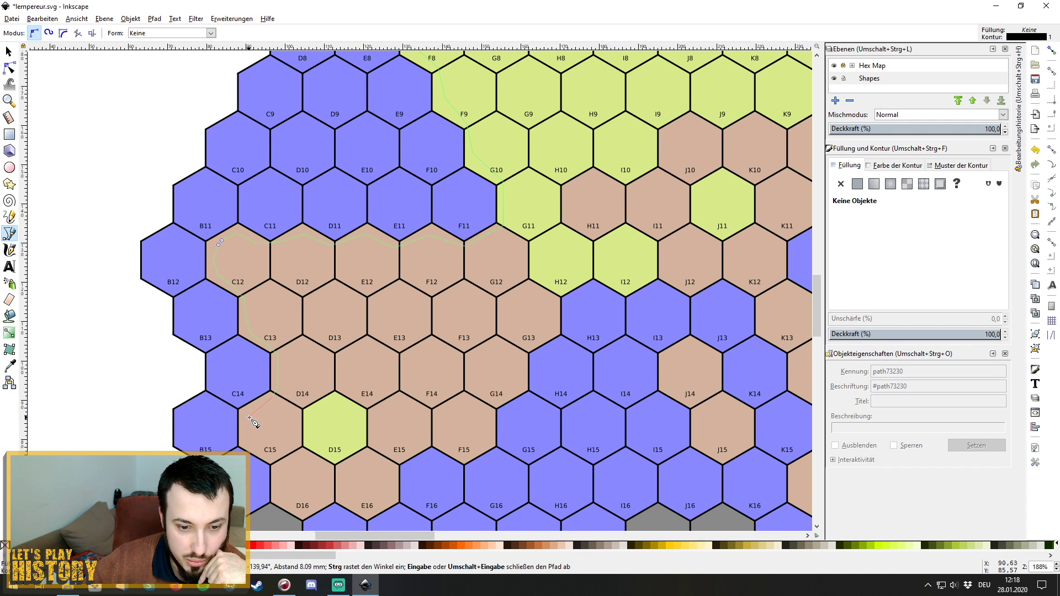
click(251, 437)
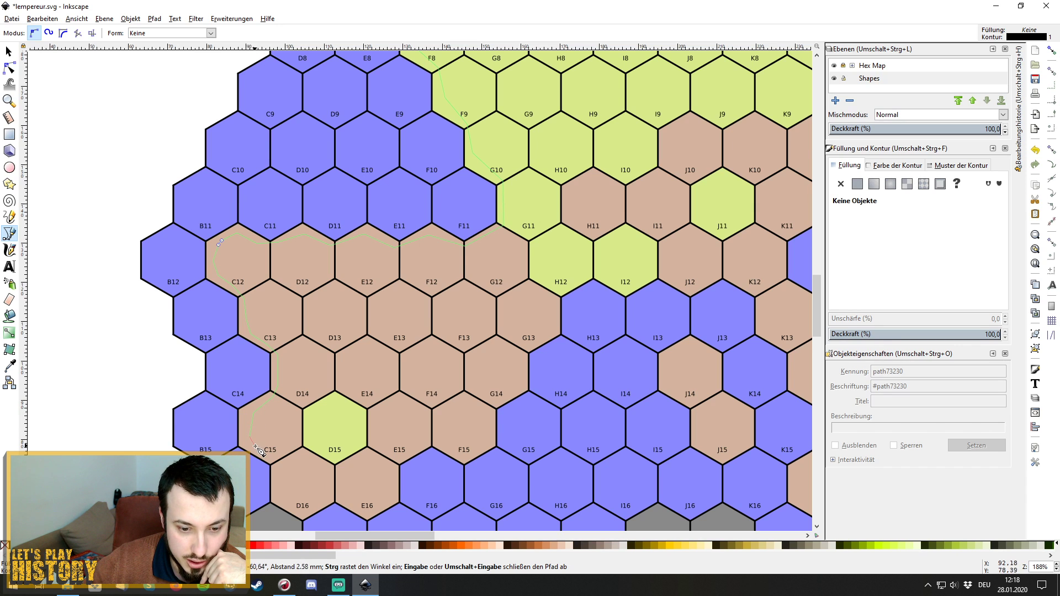
click(275, 464)
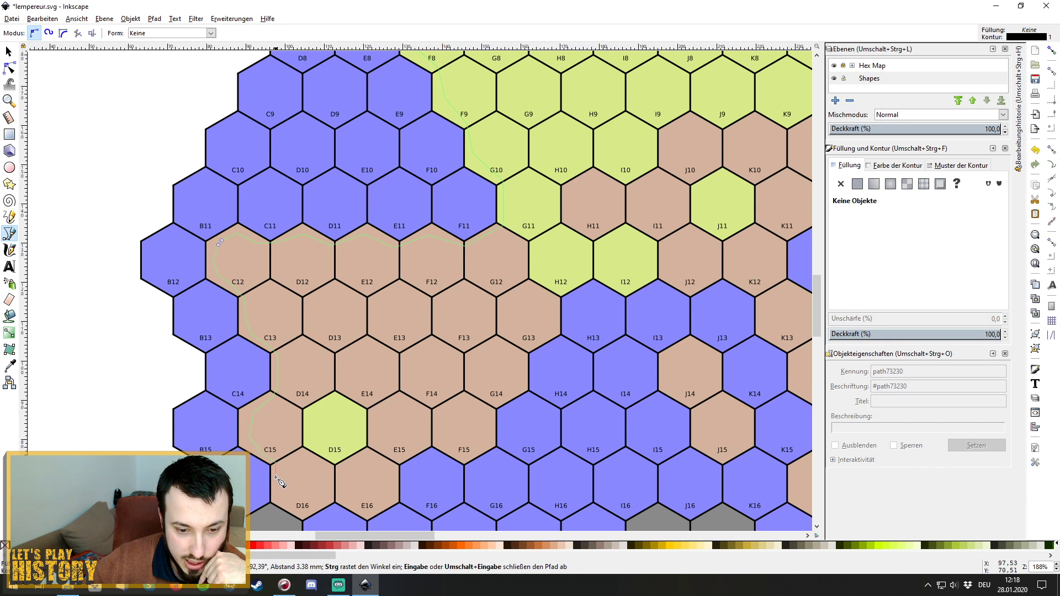
Carry the outline around the bottom of D16 and up past E16 toward E15.
scroll(280, 483, down, 3)
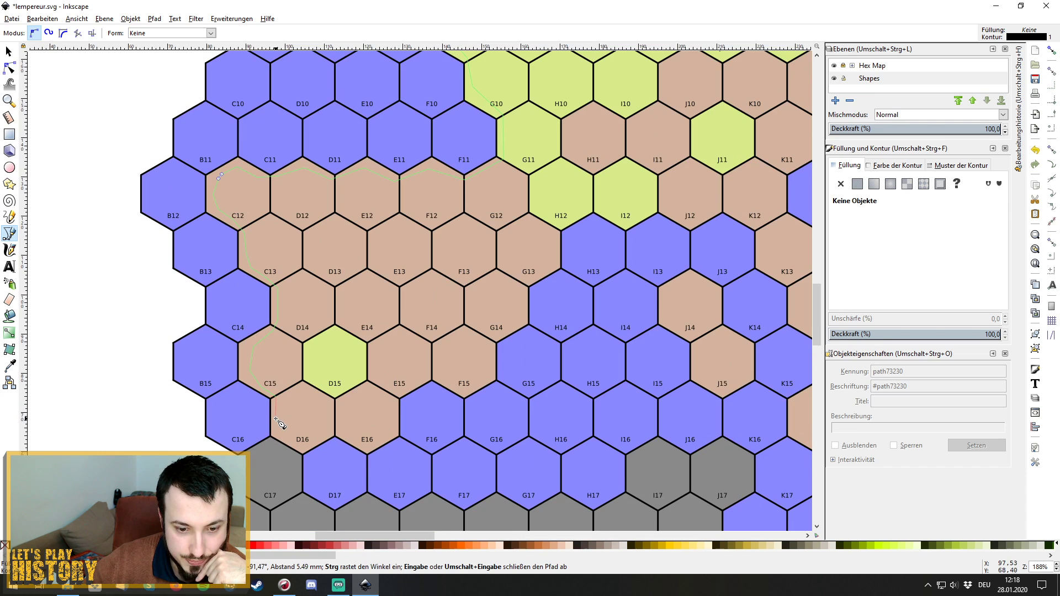
click(277, 422)
click(282, 436)
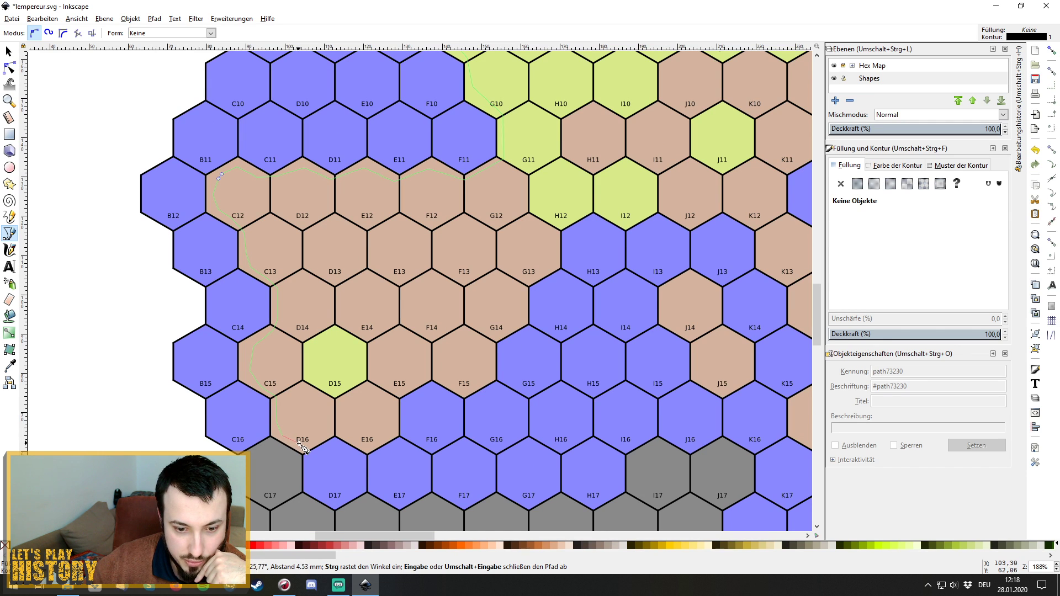
click(335, 431)
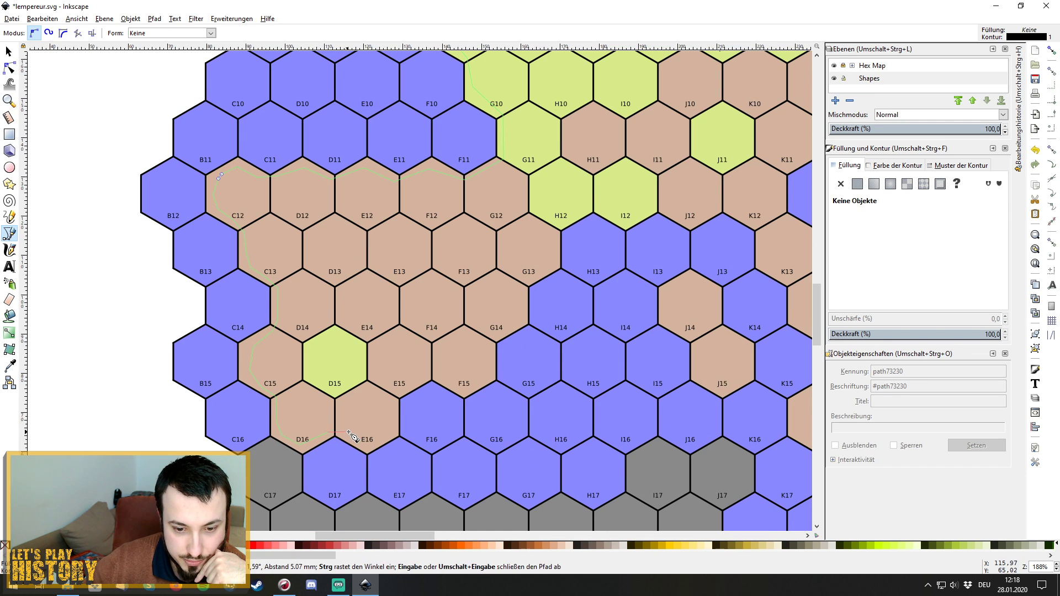
click(350, 432)
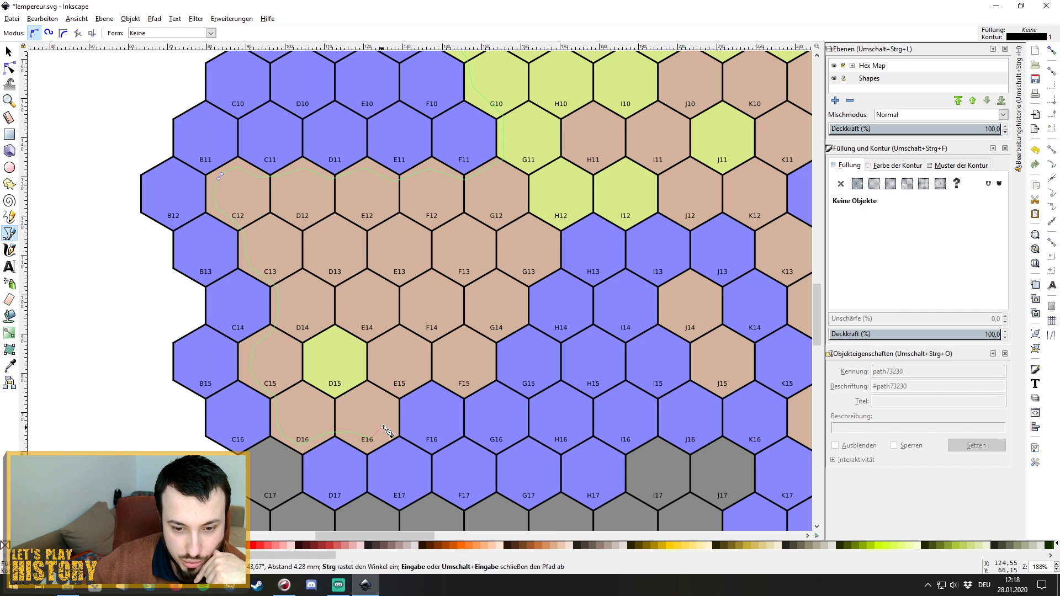
click(391, 399)
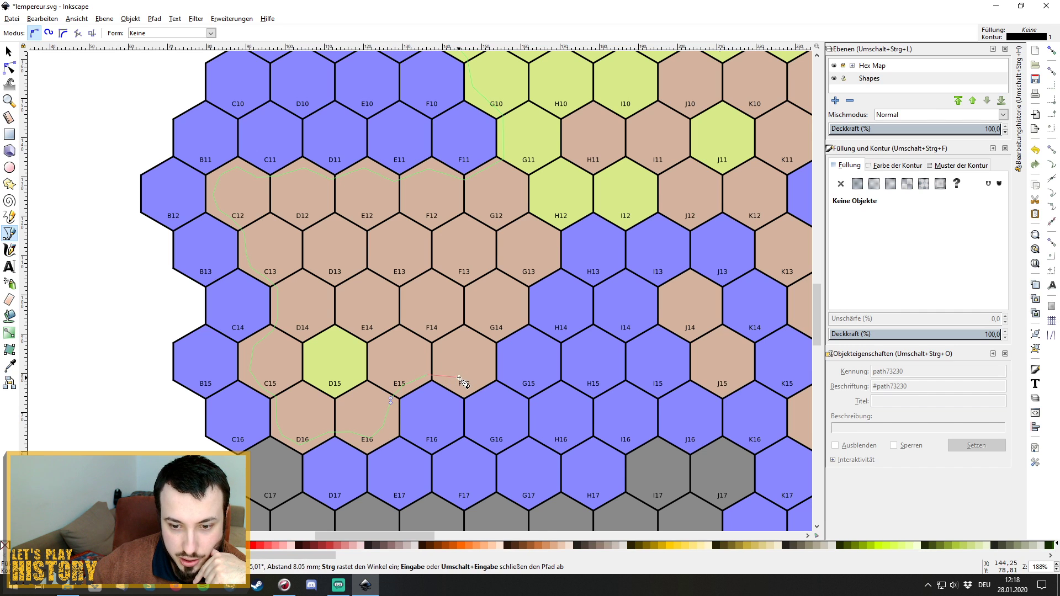
Extend the outline northeast past F15, G14 and G13, then along H13's top to the I12/J12 corner.
click(481, 376)
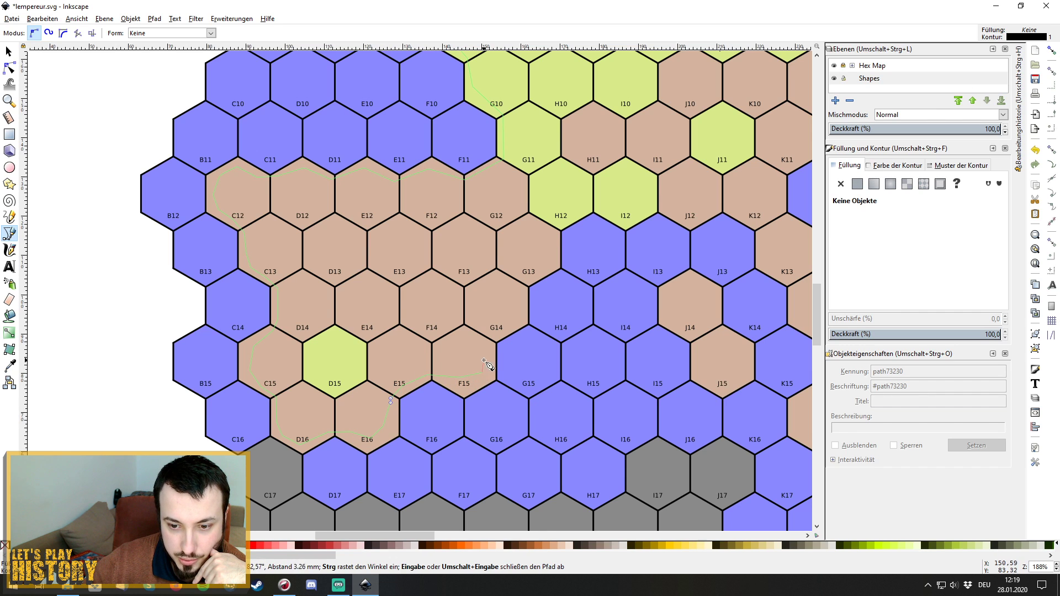
click(496, 332)
click(518, 322)
click(525, 279)
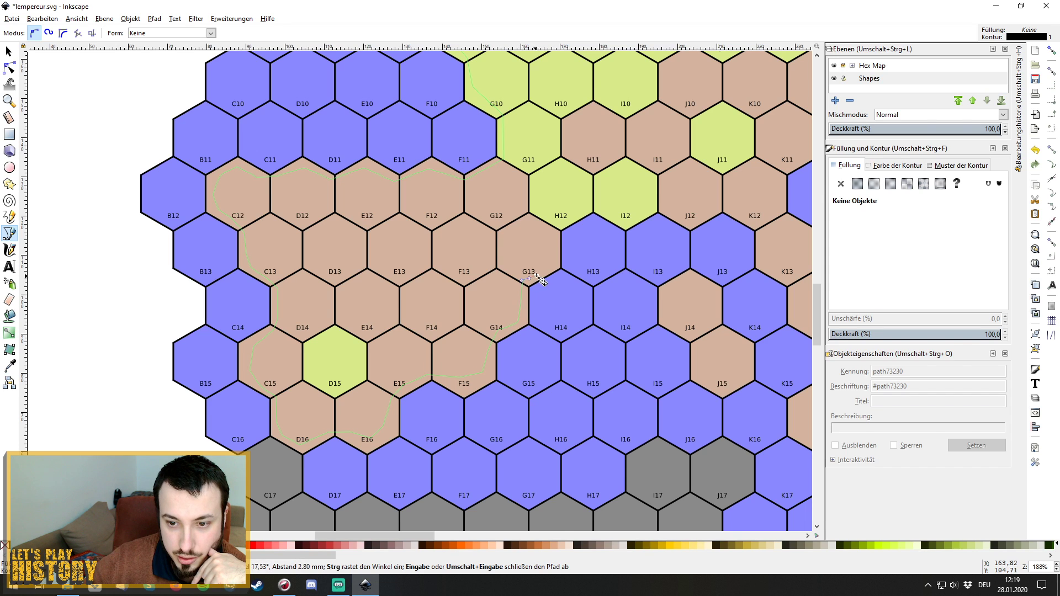
click(555, 243)
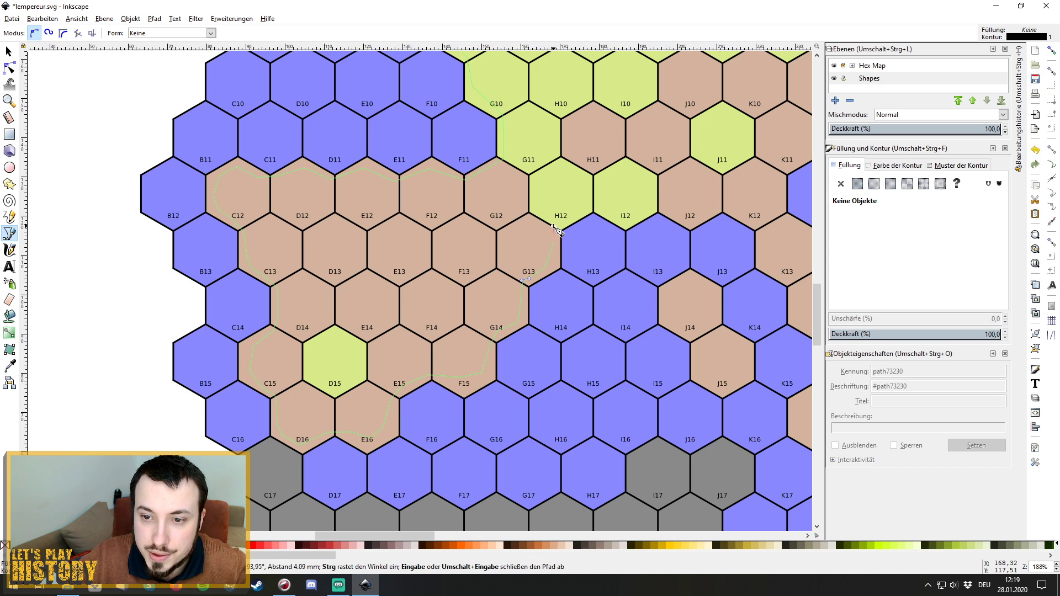
click(554, 226)
click(575, 213)
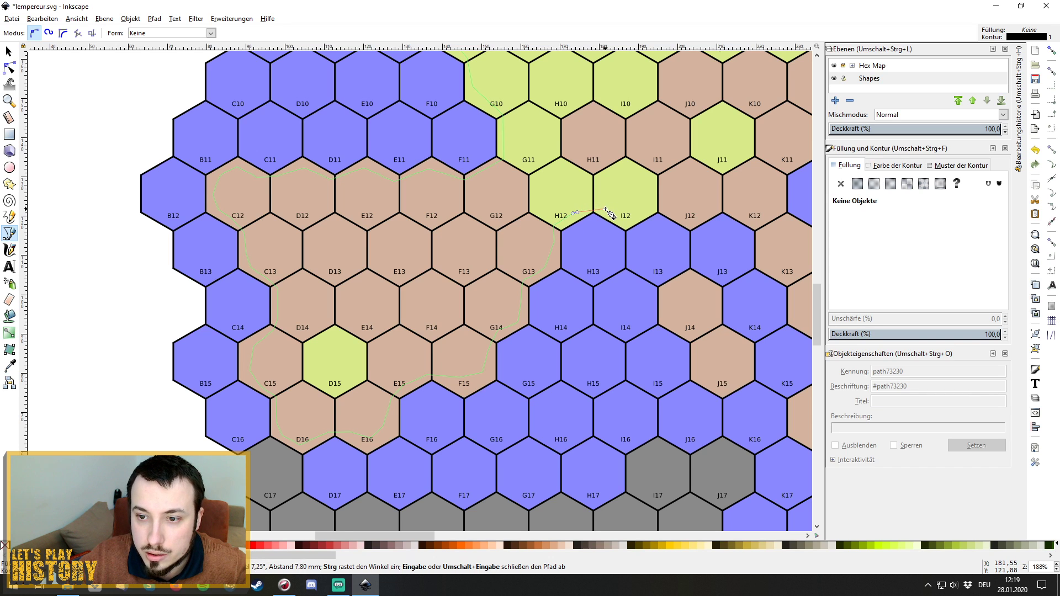
click(626, 218)
click(658, 212)
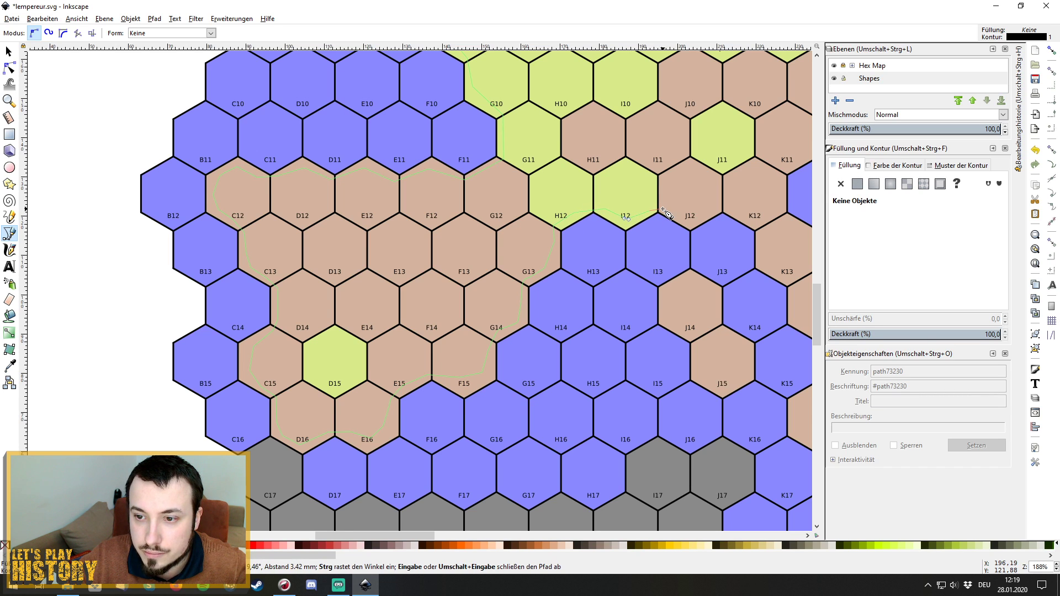
Extend the outline with nodes past J12 and K12, then down across K13.
drag(363, 538, 423, 535)
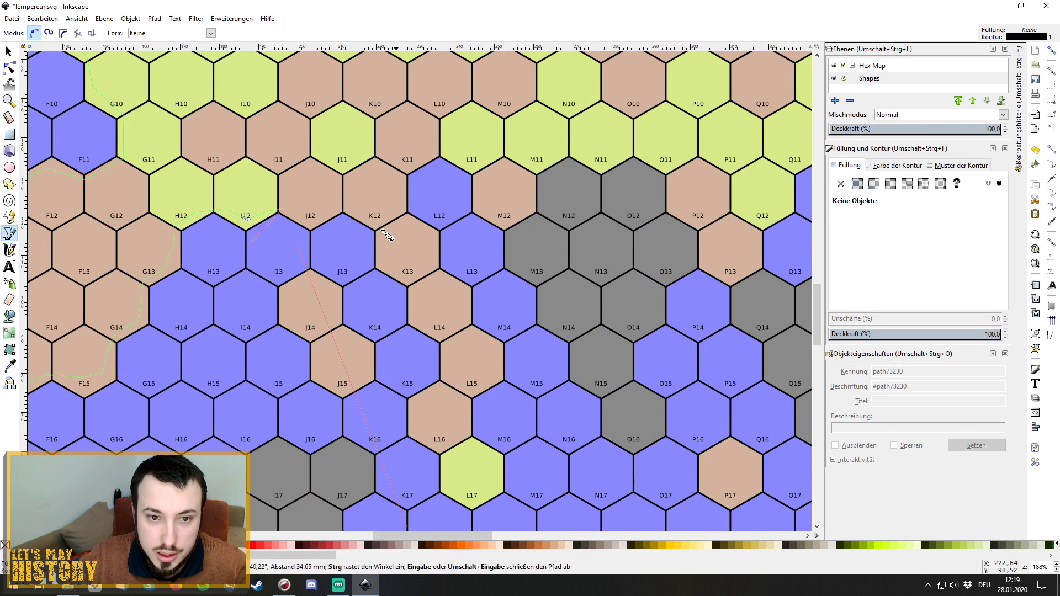
click(304, 220)
click(320, 219)
click(337, 207)
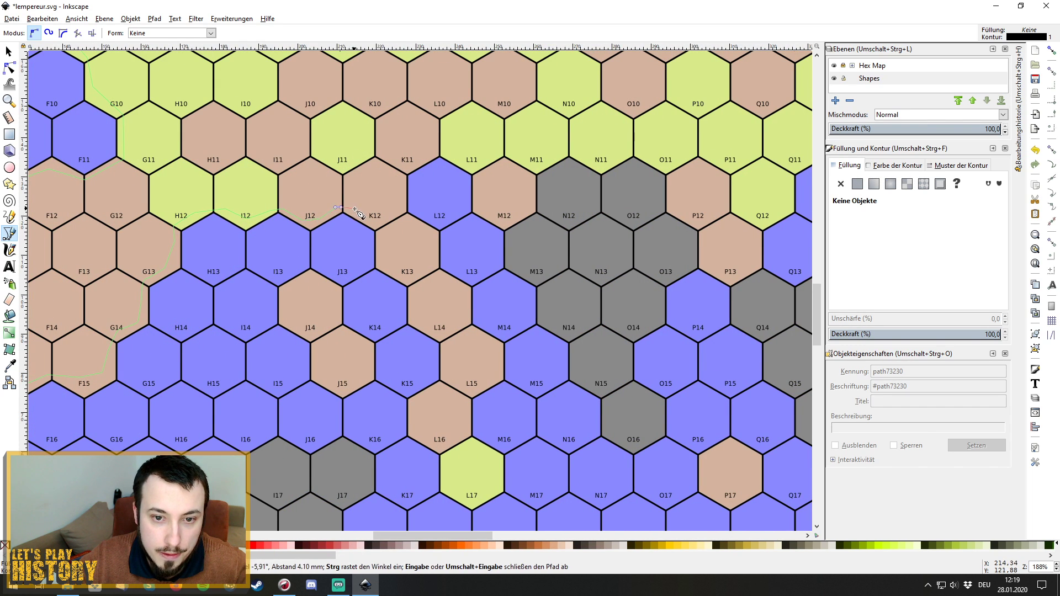
click(355, 209)
click(376, 225)
click(384, 237)
click(382, 254)
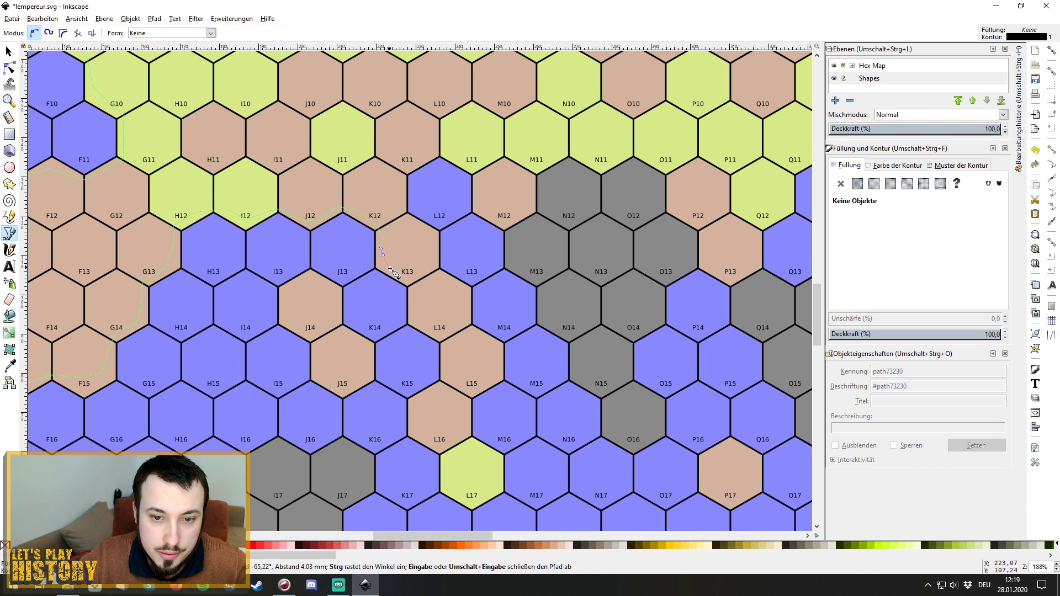
click(394, 270)
click(411, 284)
click(414, 312)
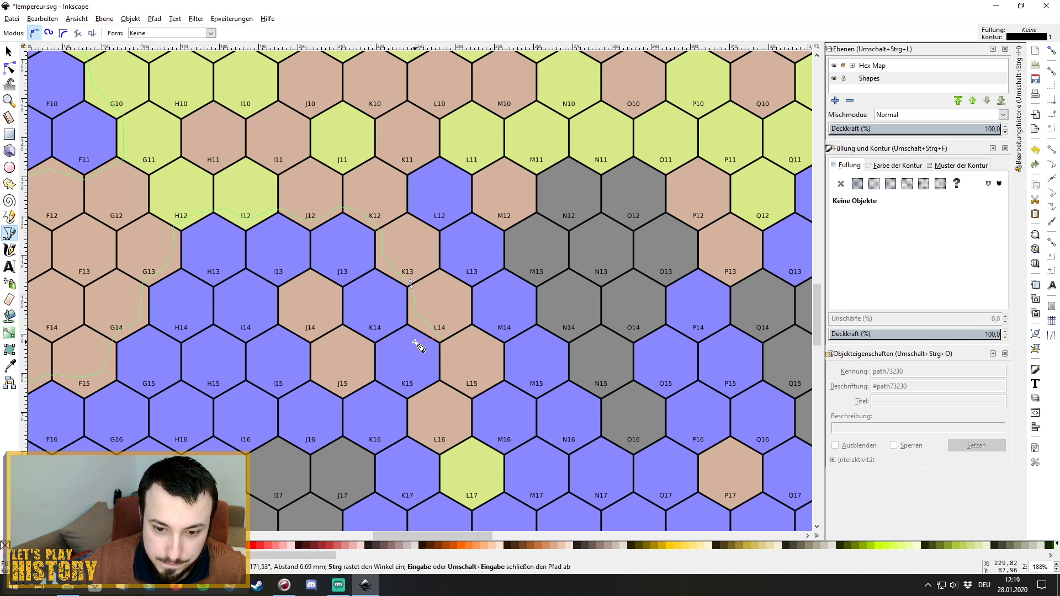
Trace the outline around L15's corner and back up past L14 to the K13/L13 corner.
click(462, 368)
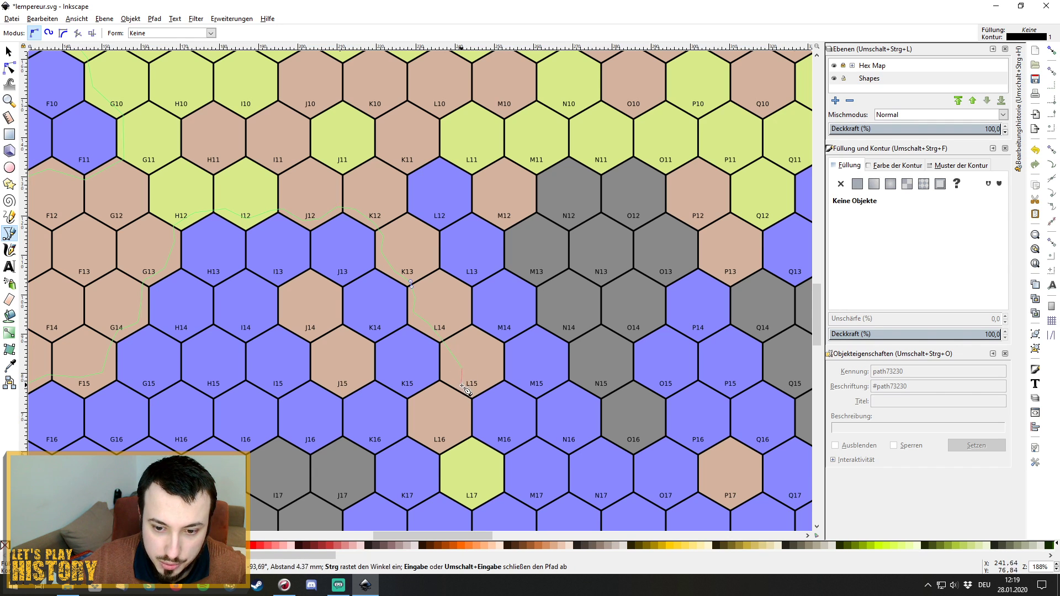
click(462, 385)
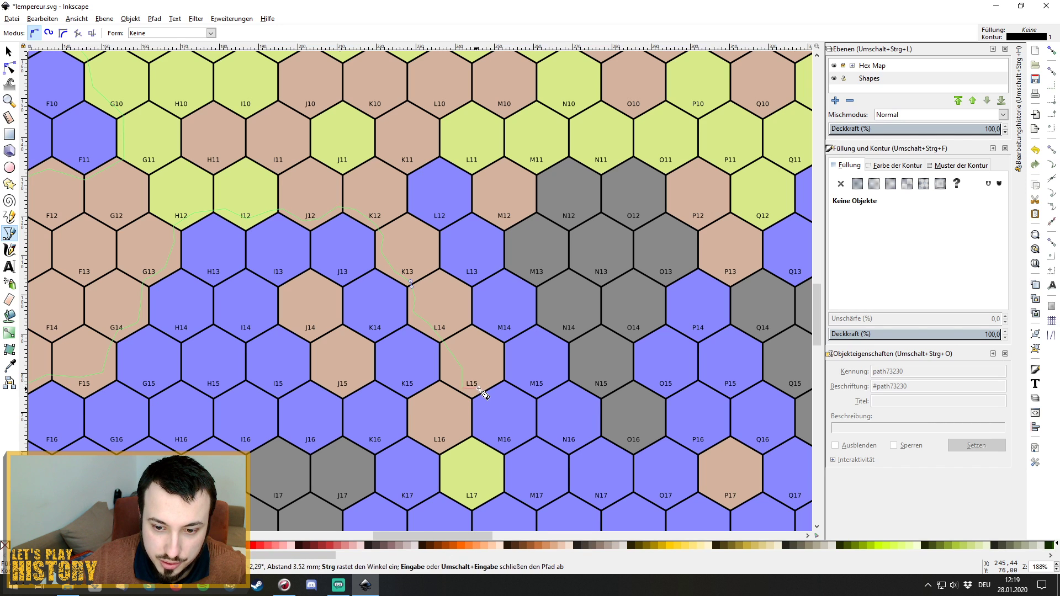
click(485, 384)
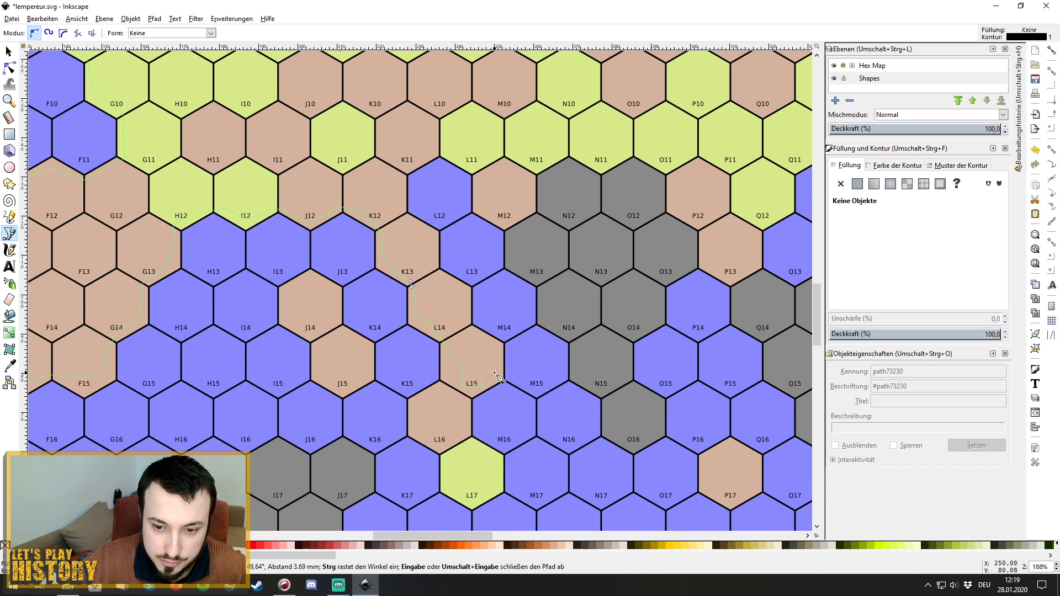
click(499, 373)
click(494, 348)
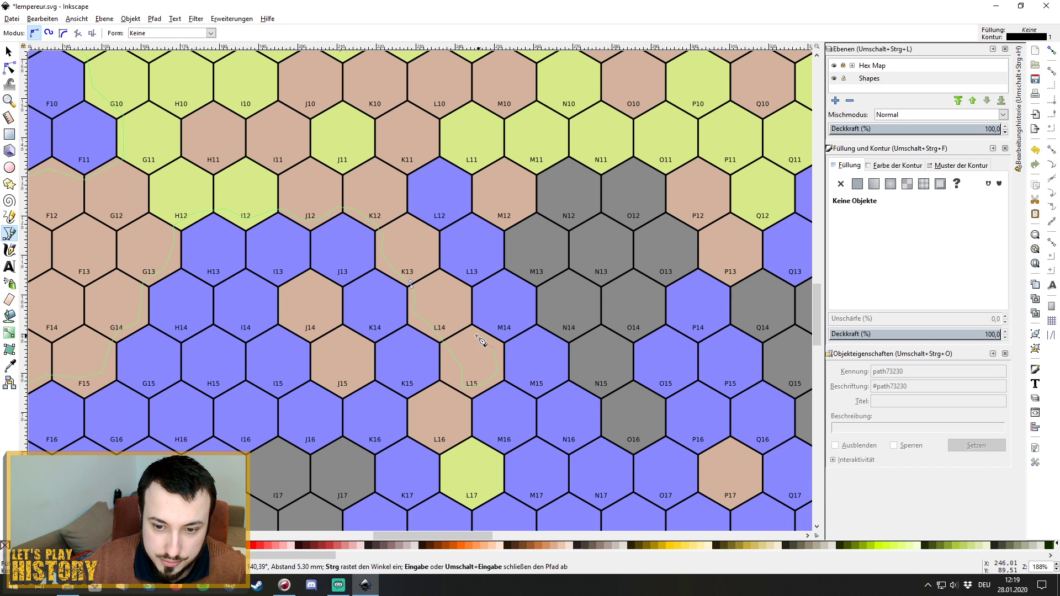
click(468, 331)
click(459, 298)
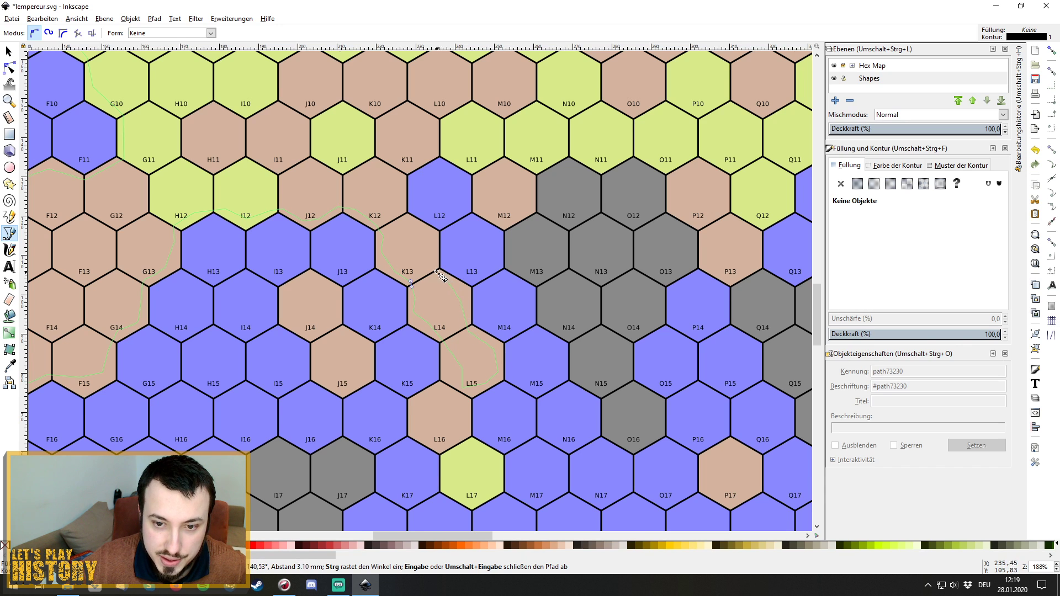
click(435, 271)
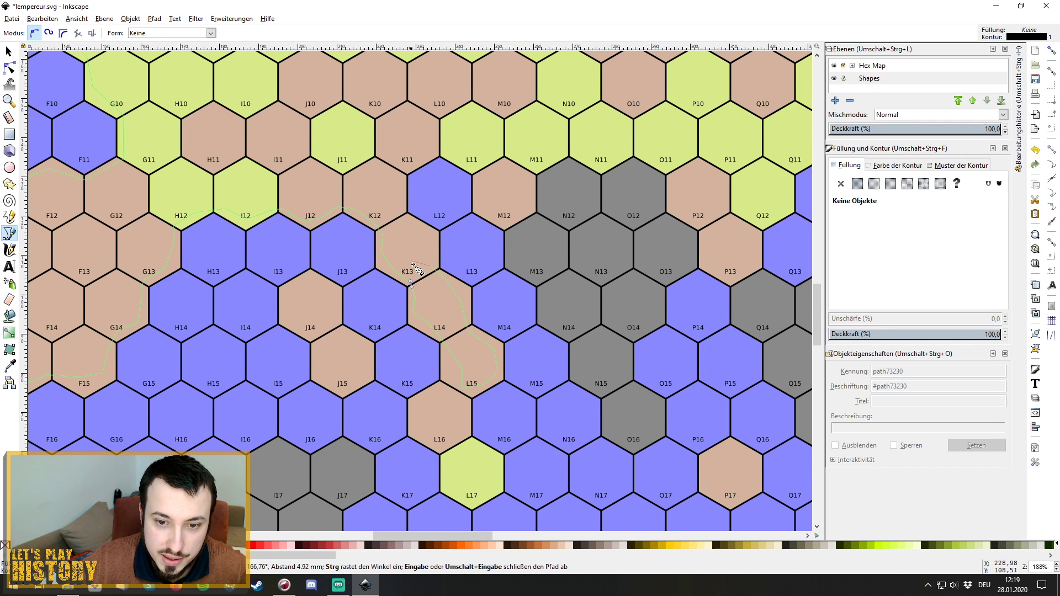
Carry the outline up to the K11/L11 corner, along L11's lower edge, and down beside M12.
scroll(425, 257, up, 1)
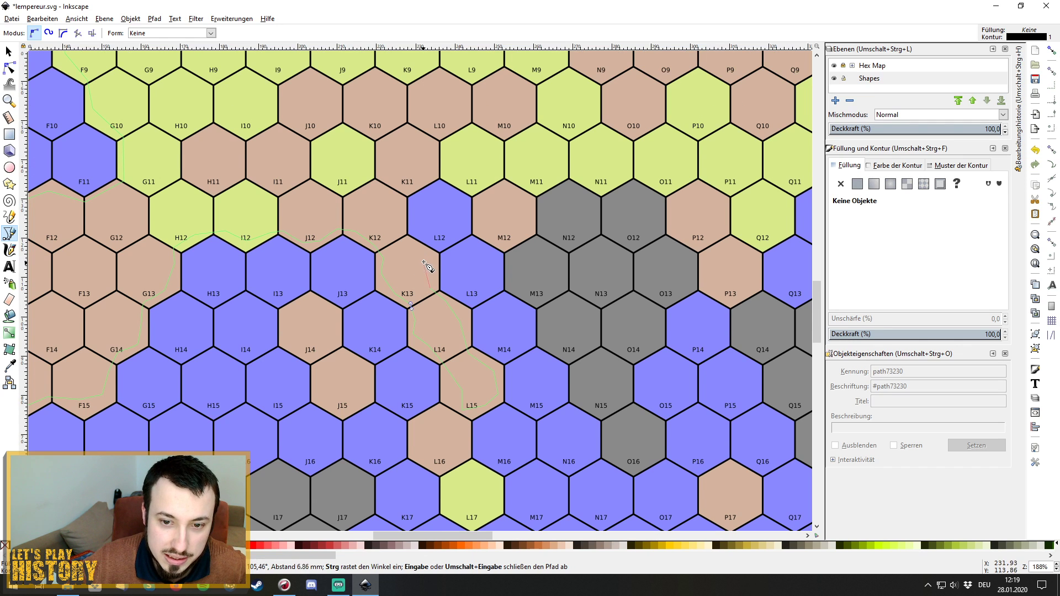
click(406, 236)
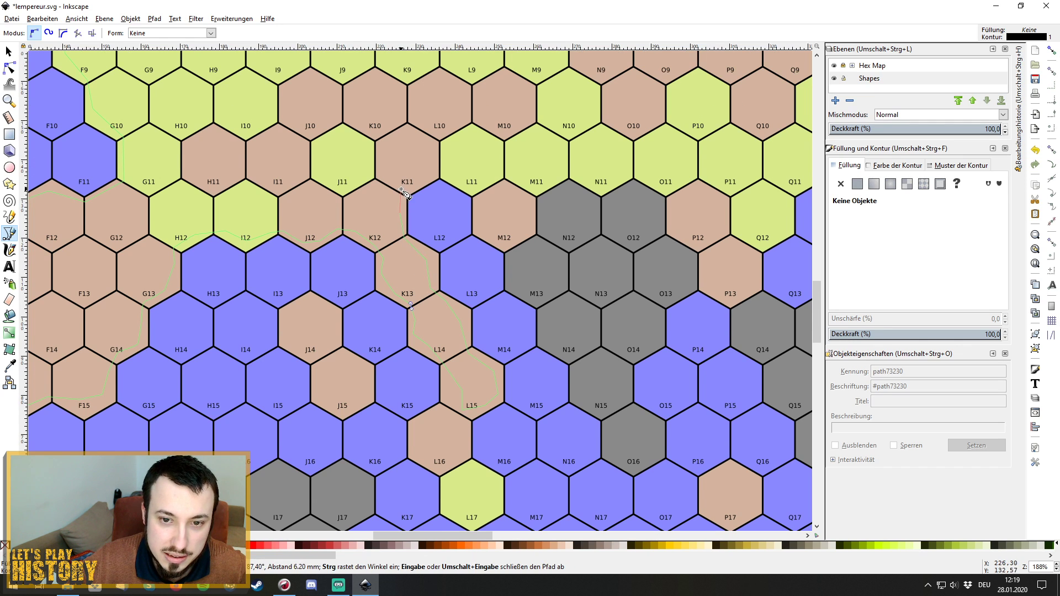
click(441, 171)
click(473, 194)
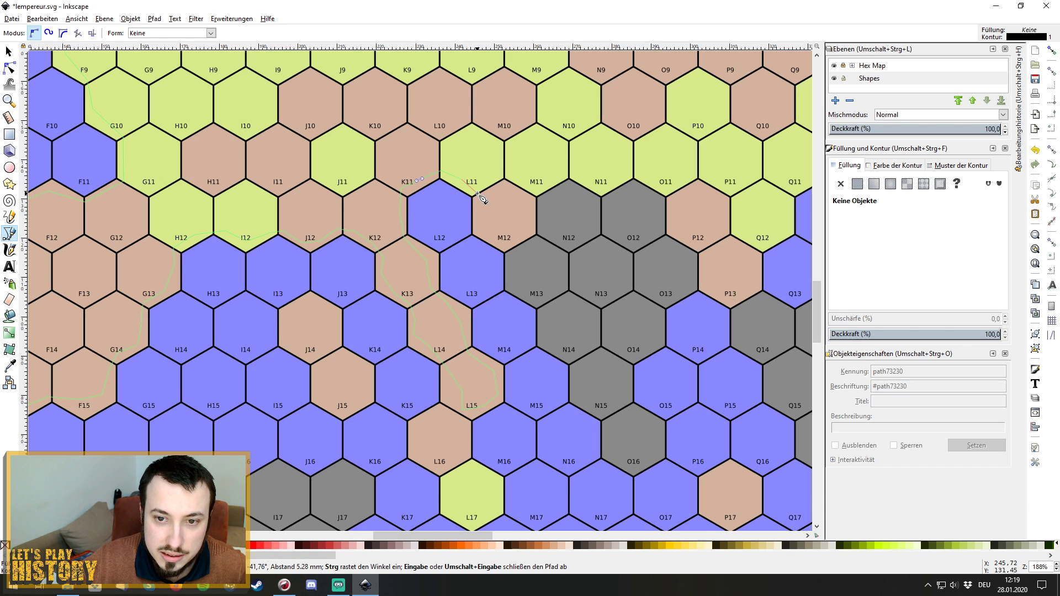
click(485, 232)
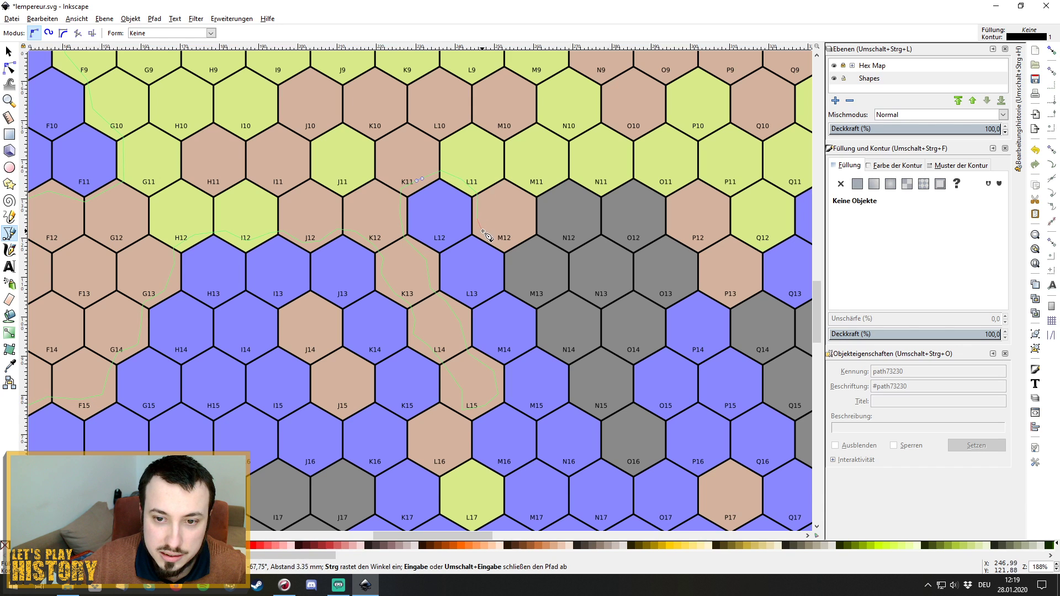
click(506, 250)
click(511, 277)
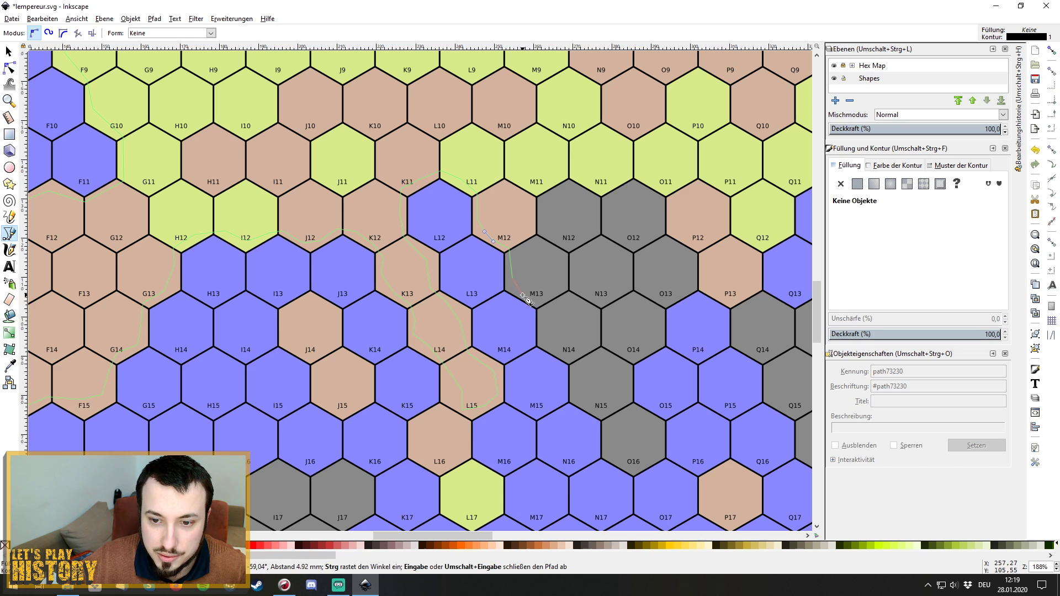
Continue the outline from the M13/N14 corner down along N14 and past N15.
click(545, 311)
click(546, 348)
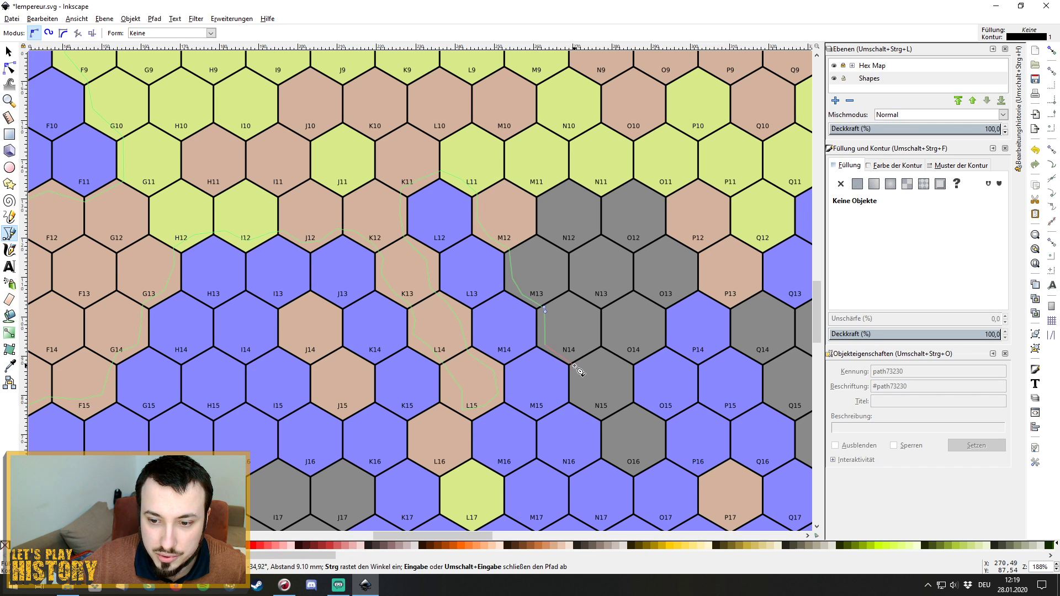
click(575, 363)
click(576, 397)
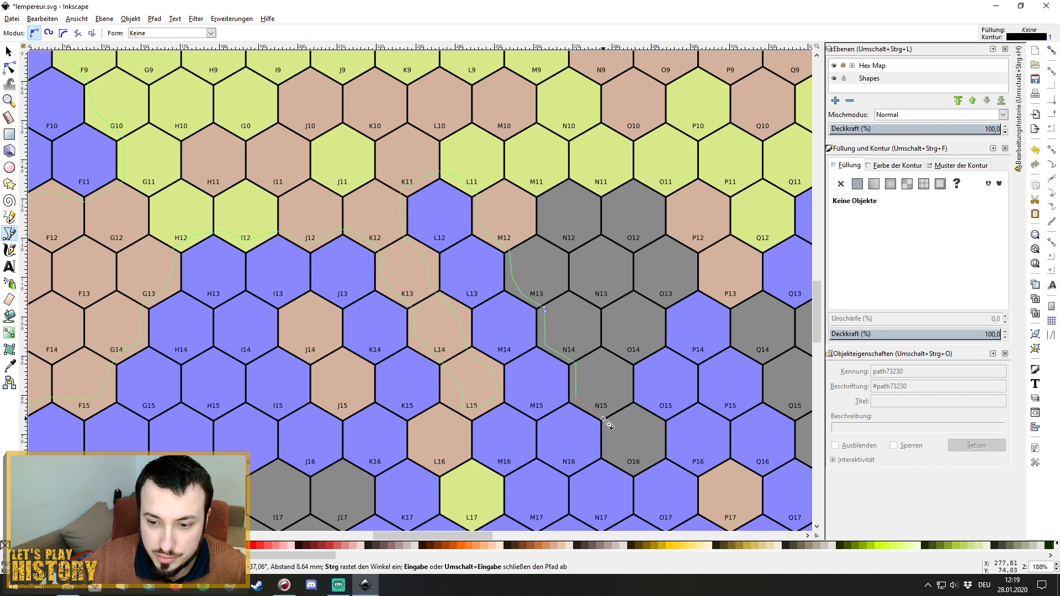
click(607, 418)
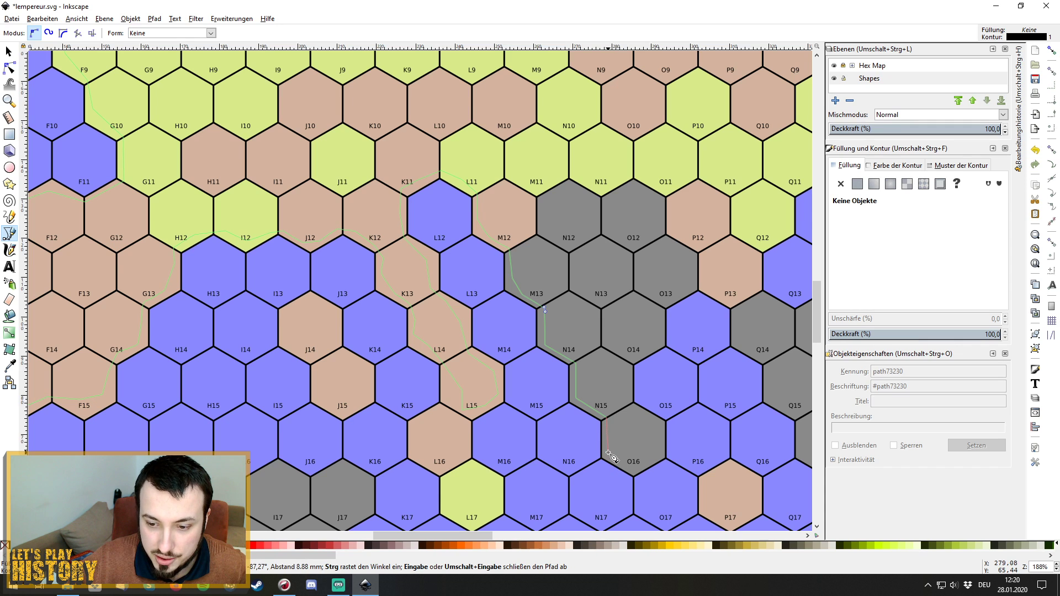
click(608, 453)
Remove the last two misplaced outline points near hex O16.
click(633, 473)
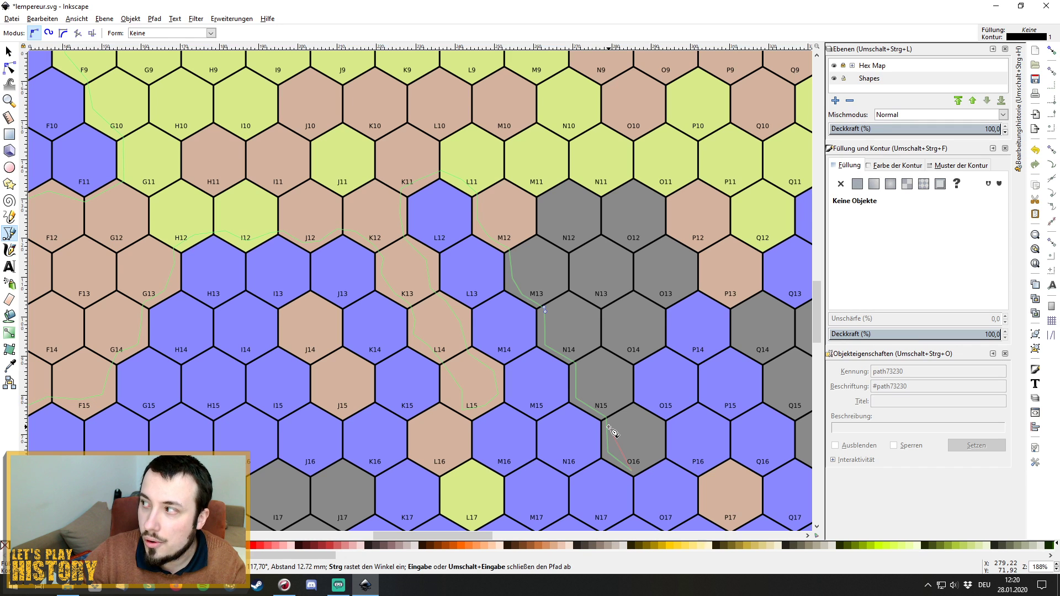
key(BackSpace)
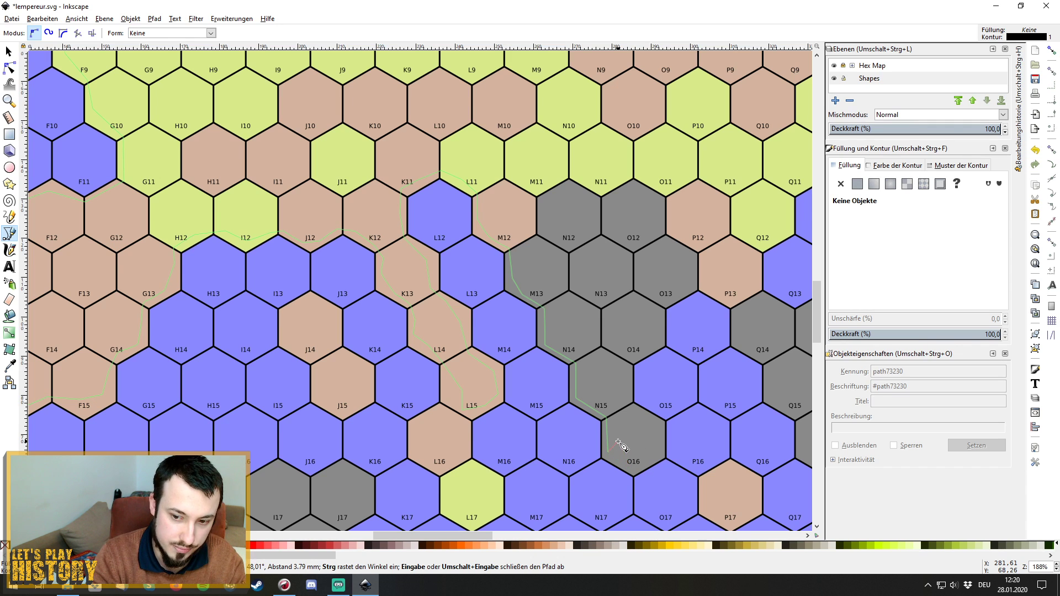
key(BackSpace)
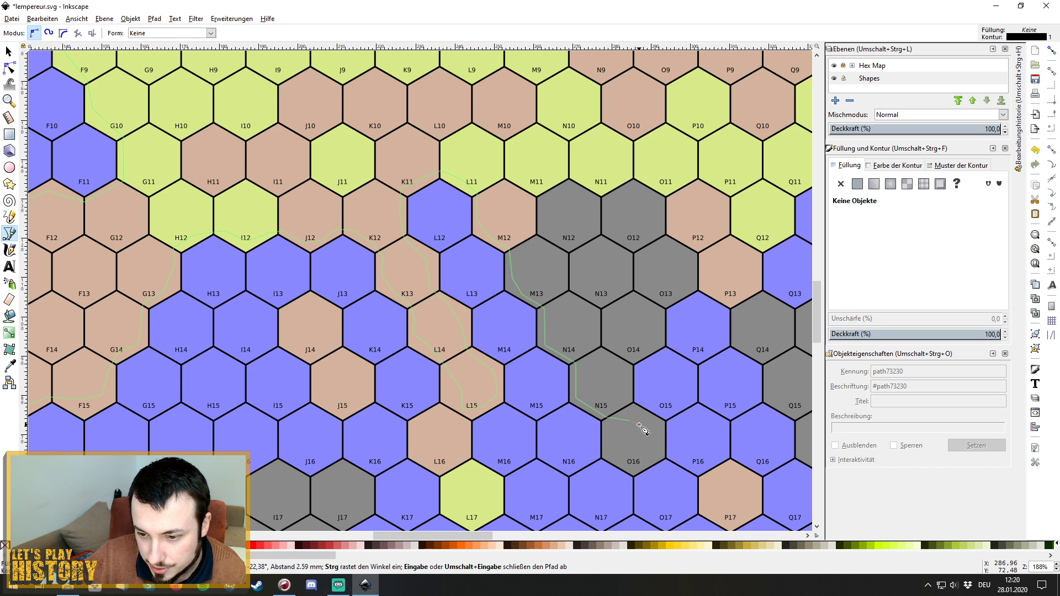
Trace a small loop of outline nodes around the inside of hex O16.
click(633, 424)
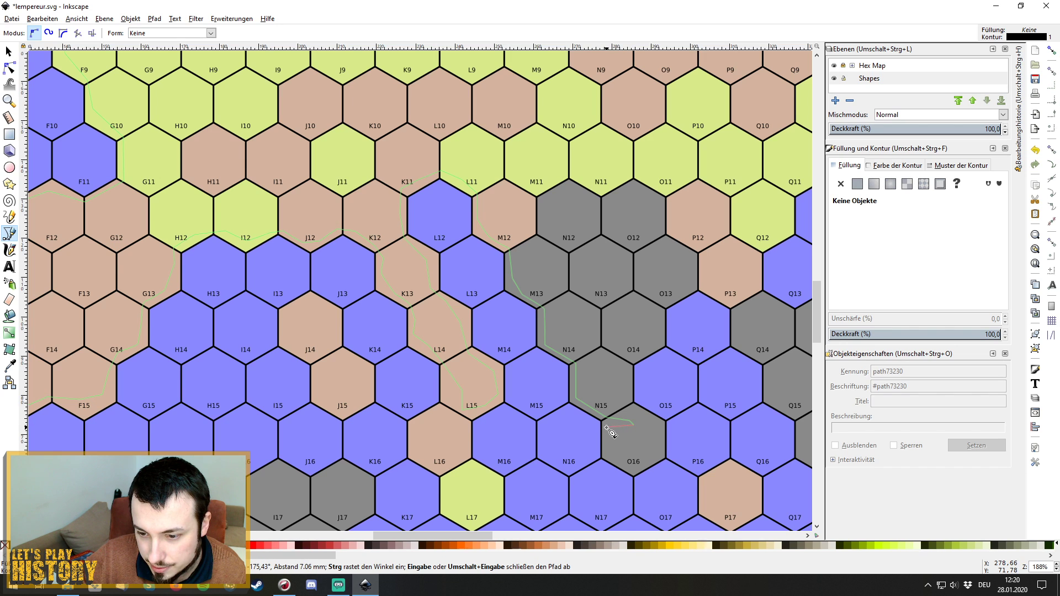
click(606, 429)
click(607, 450)
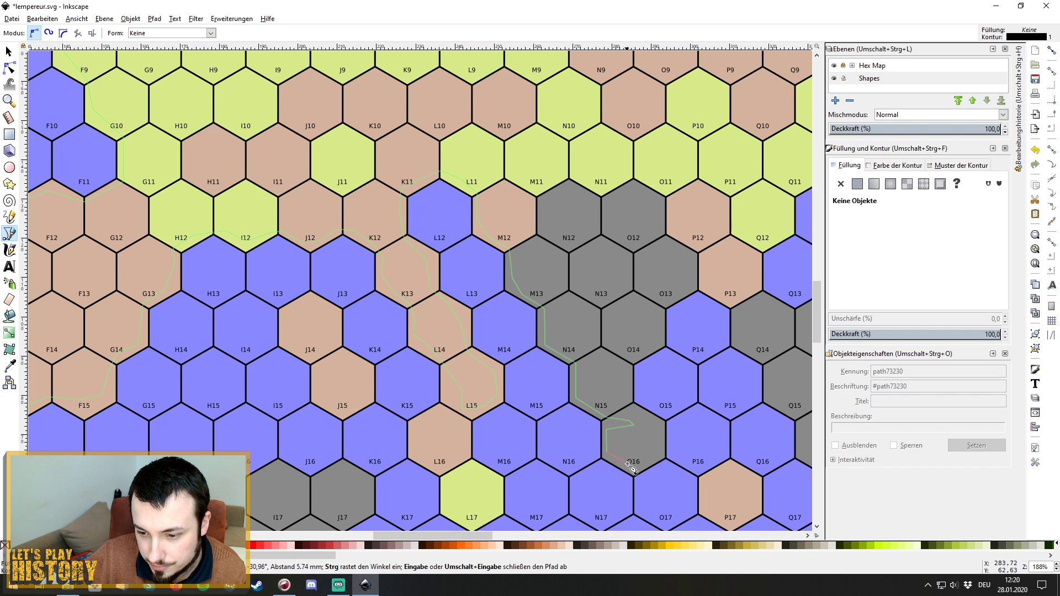
click(633, 469)
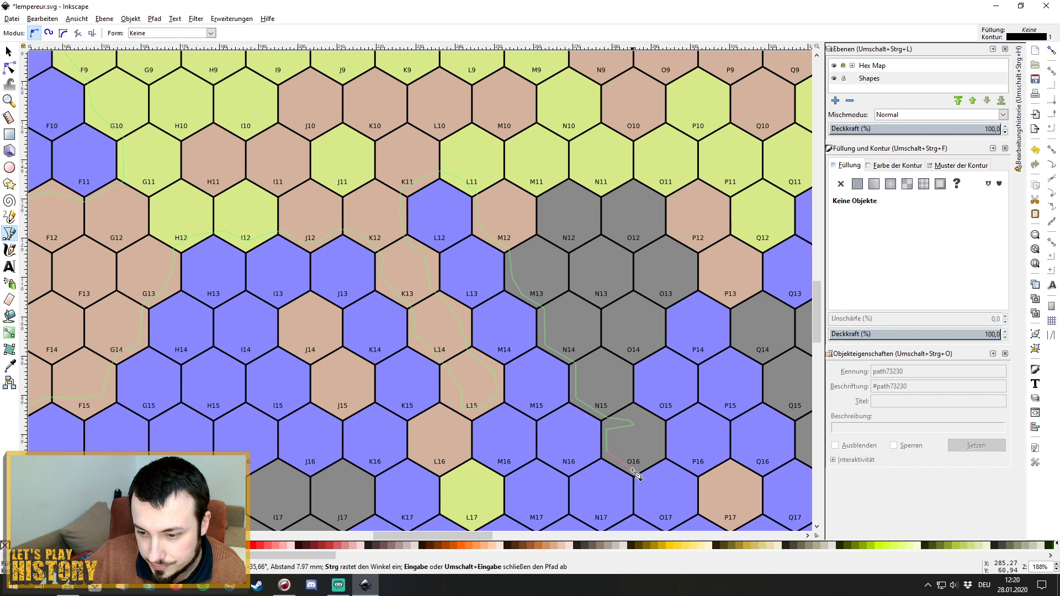
click(658, 458)
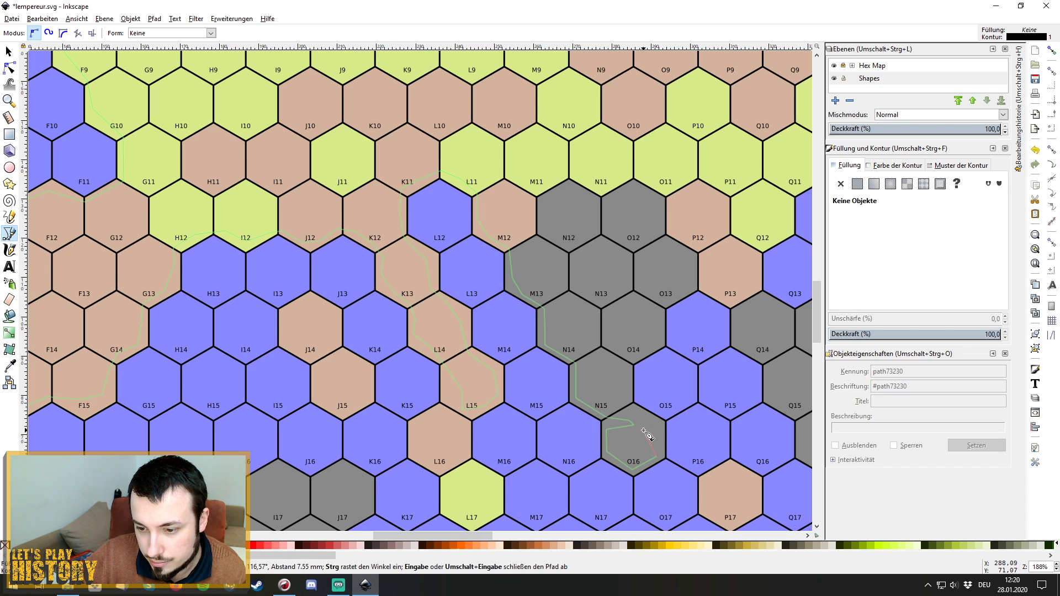
click(641, 426)
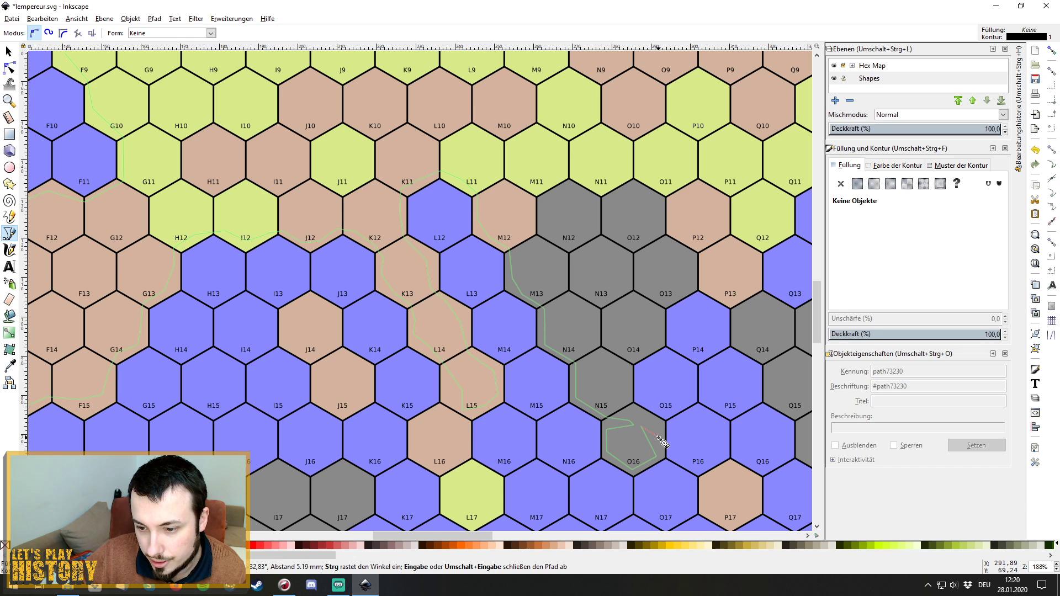
click(659, 438)
click(659, 425)
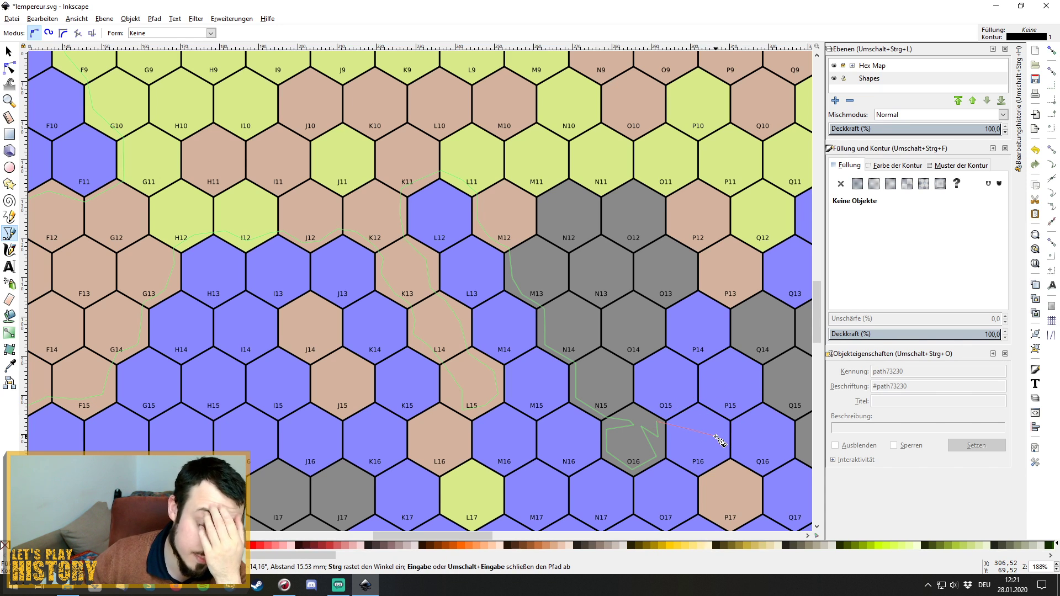
Run the outline up beside N15/O15 and the O14 edge to the O13/P13 corner, scrolling right.
click(628, 403)
click(628, 366)
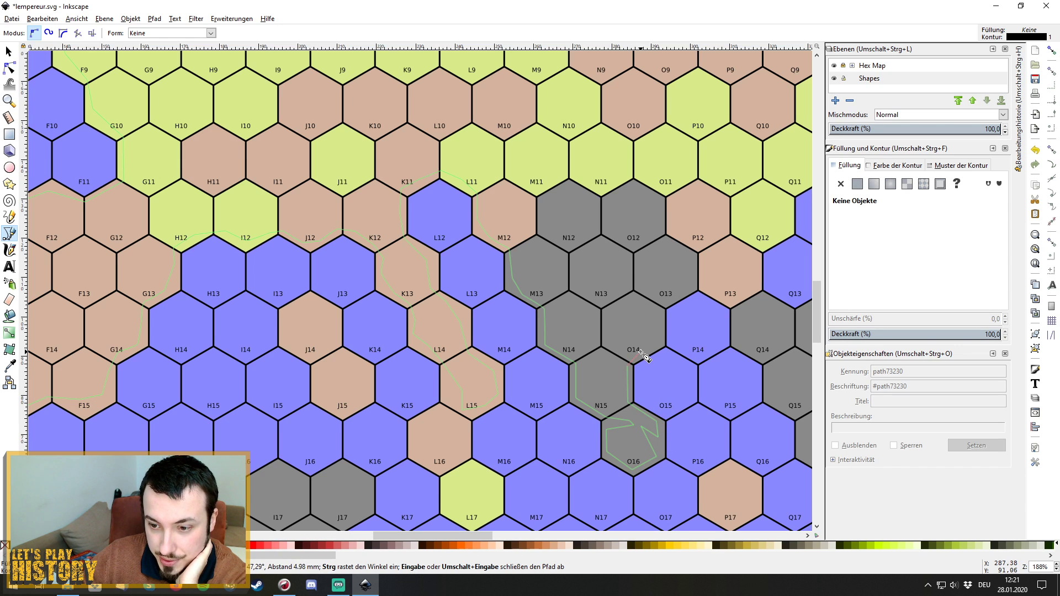
click(657, 342)
click(660, 319)
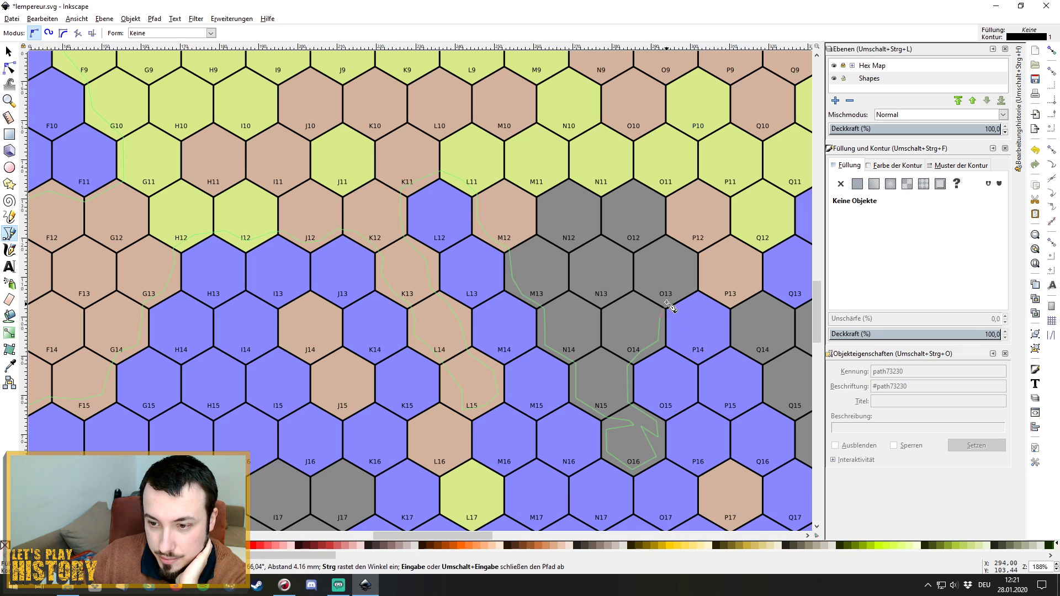
click(664, 302)
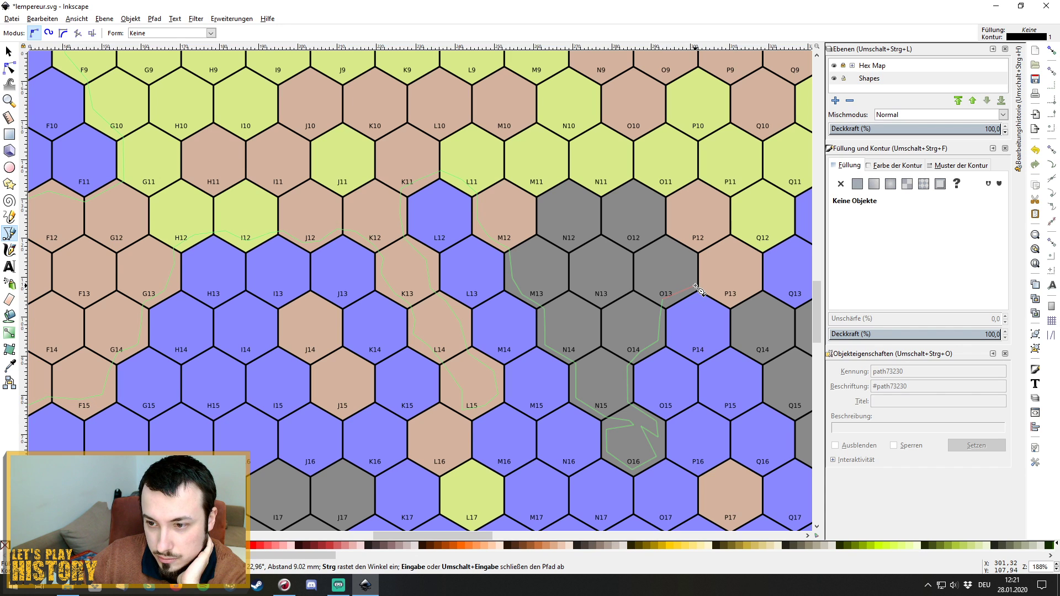
click(696, 288)
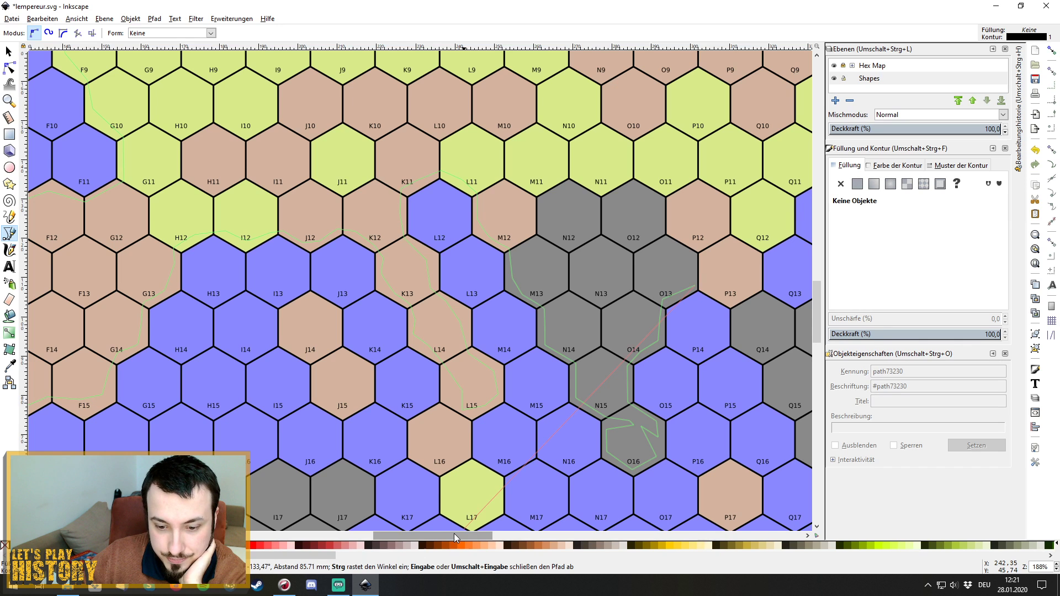
scroll(607, 309, right, 10)
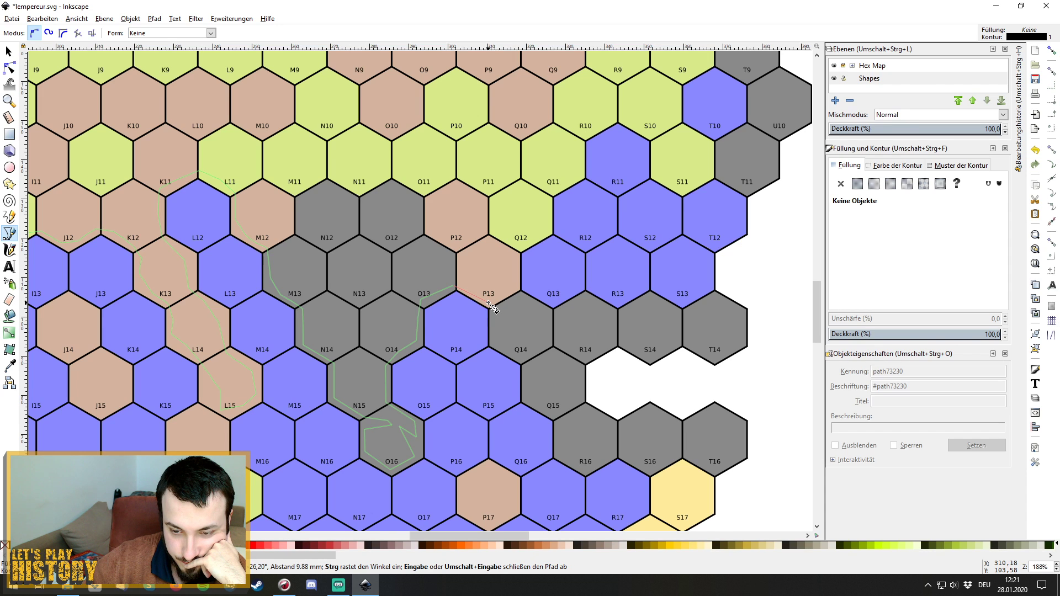
Continue the outline up through P13 and Q12, across R10 to just past S10.
click(516, 288)
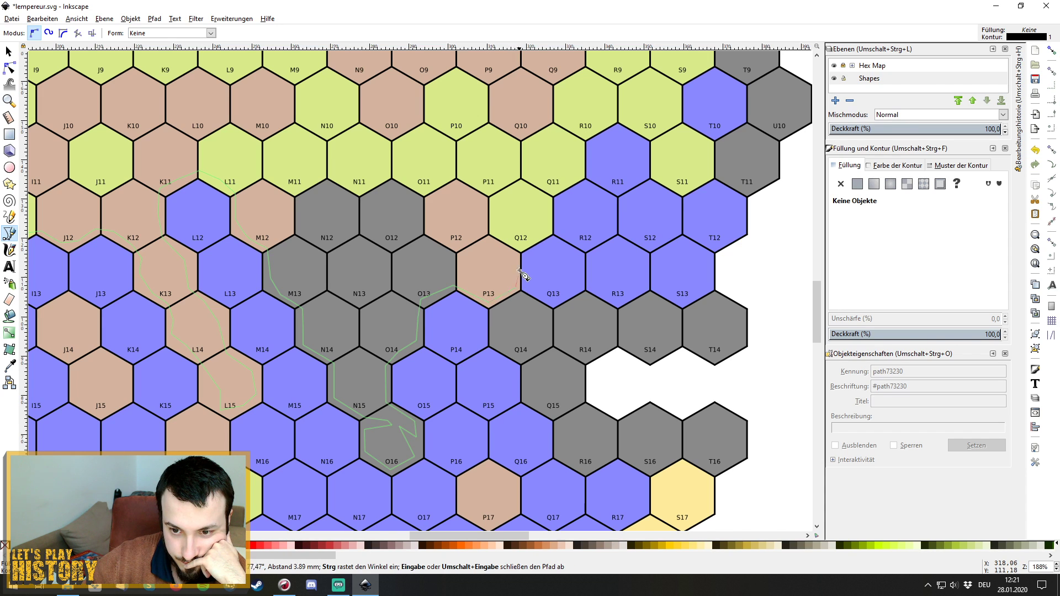
click(514, 253)
click(542, 214)
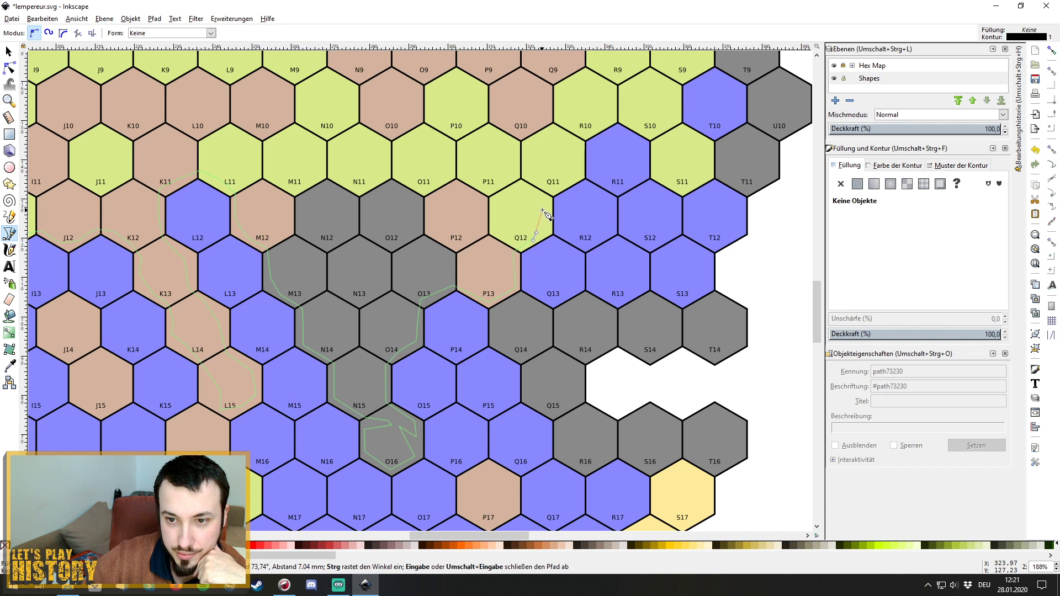
click(583, 136)
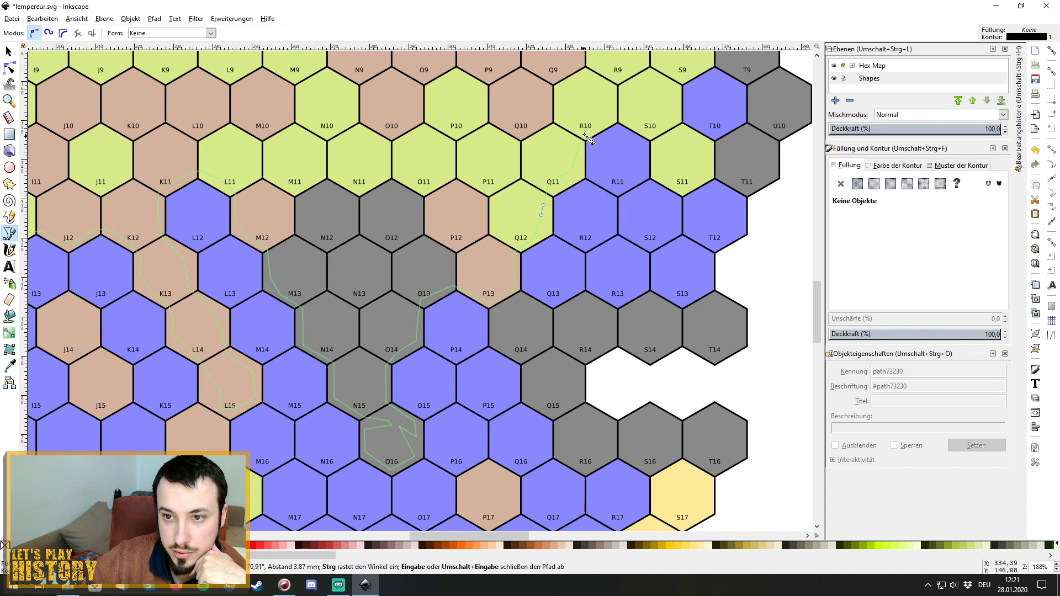
click(602, 119)
click(626, 115)
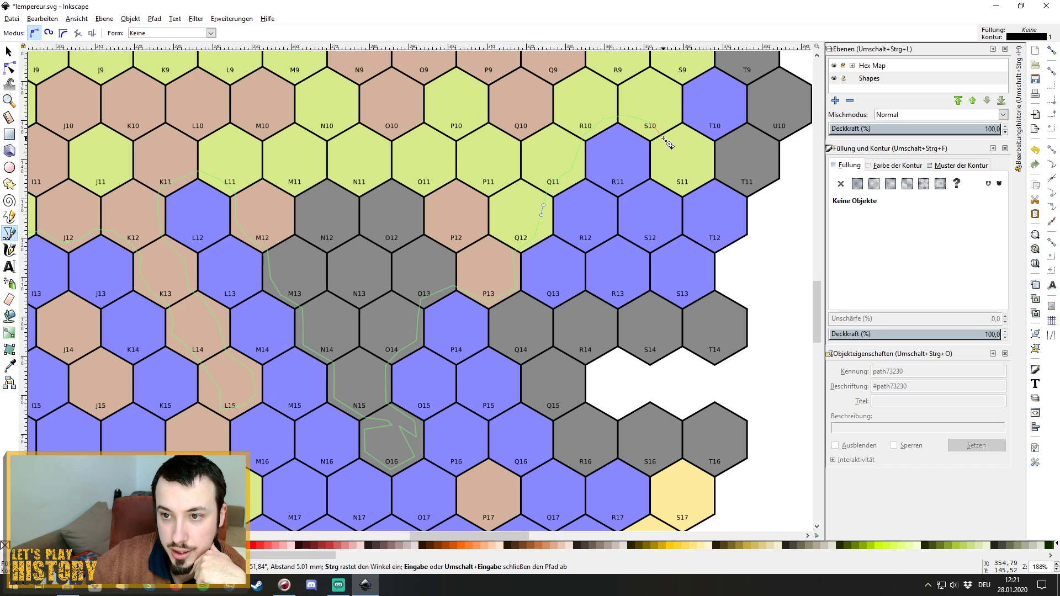
click(665, 140)
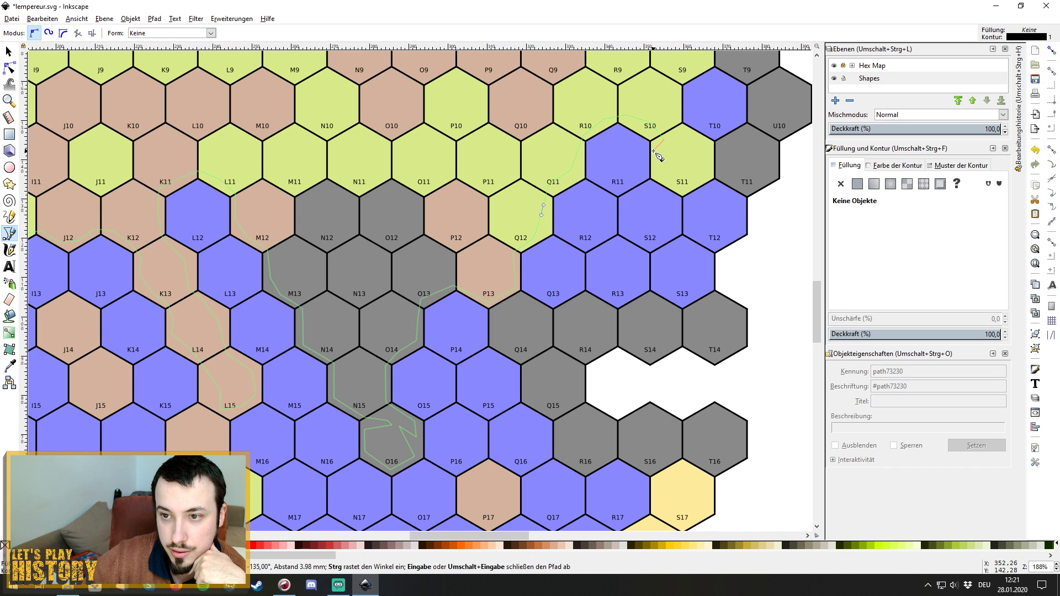
Loop the outline around hex S11, then up toward S10, T10 and near S9/T9.
click(654, 151)
click(655, 174)
click(680, 191)
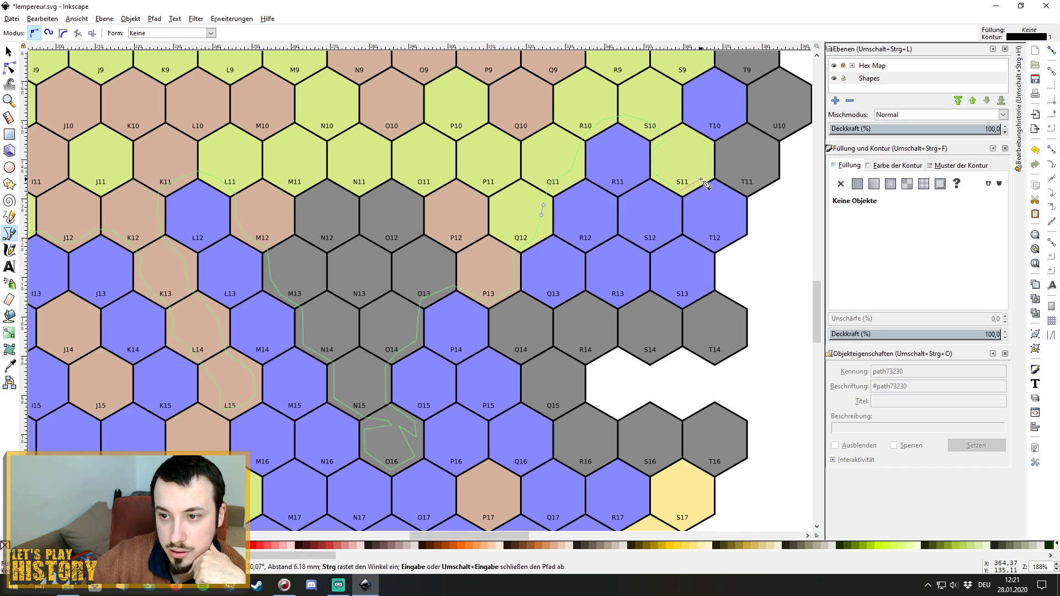
click(702, 178)
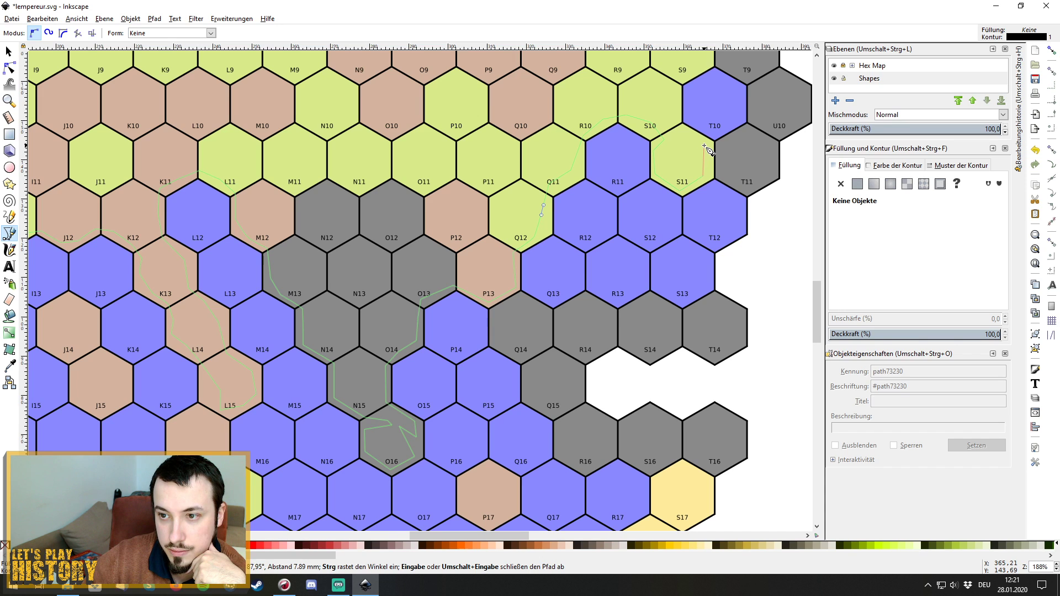
click(709, 145)
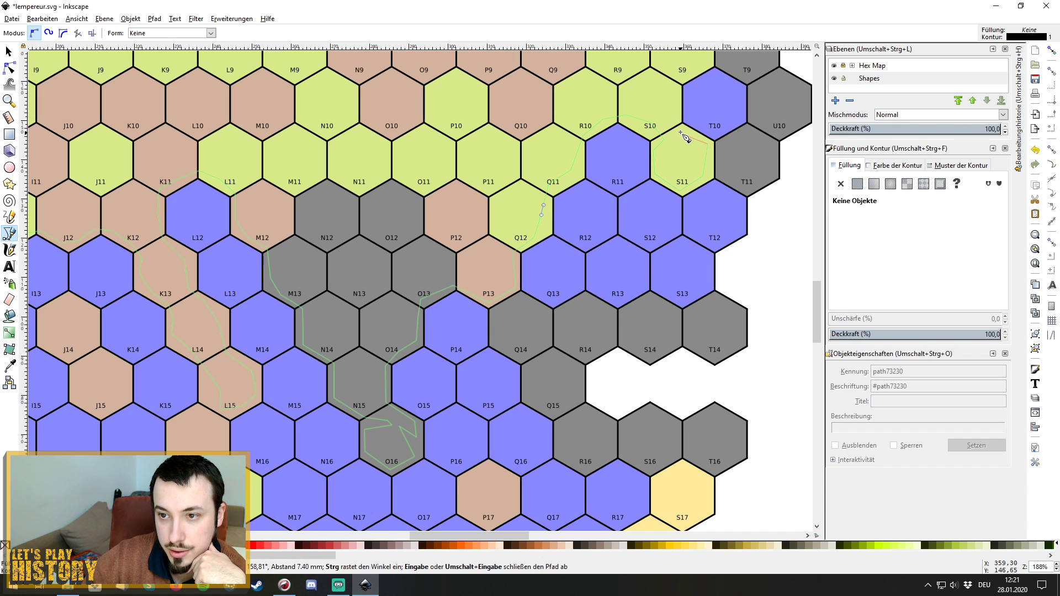
click(686, 131)
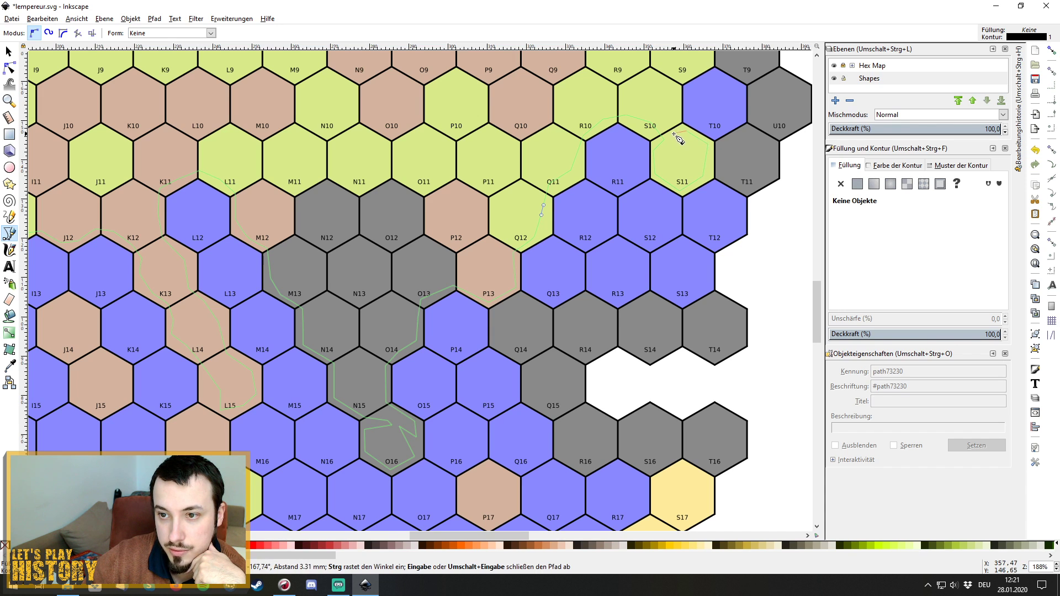
click(674, 134)
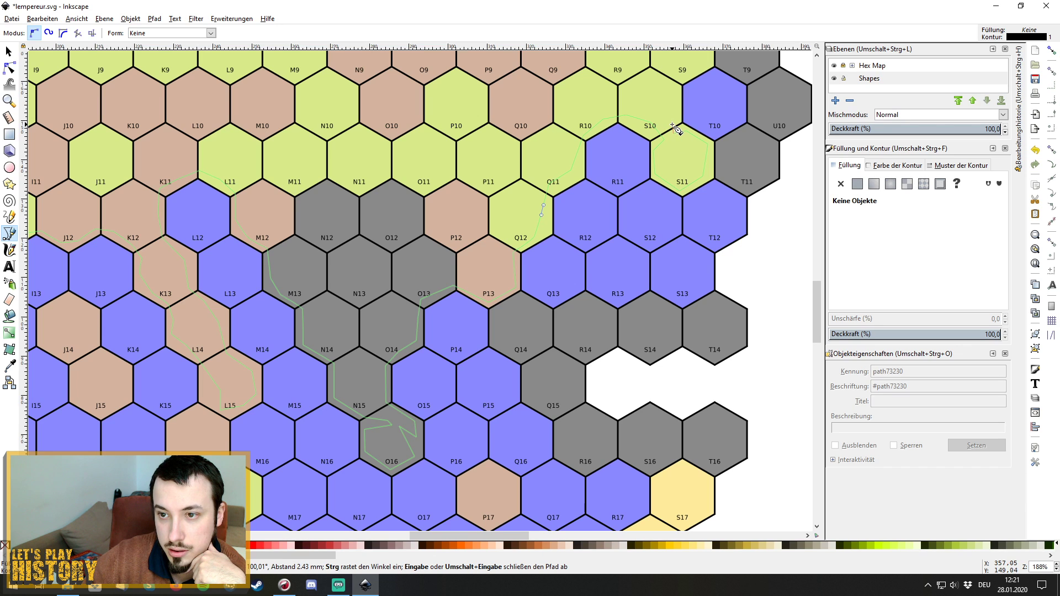
click(672, 121)
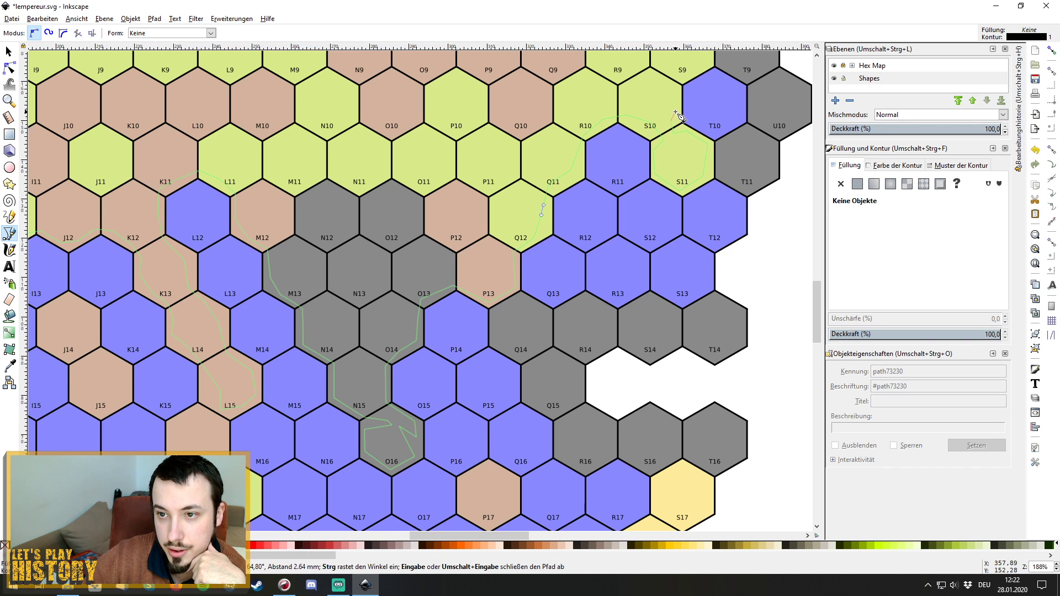
click(676, 112)
click(678, 87)
scroll(678, 86, up, 2)
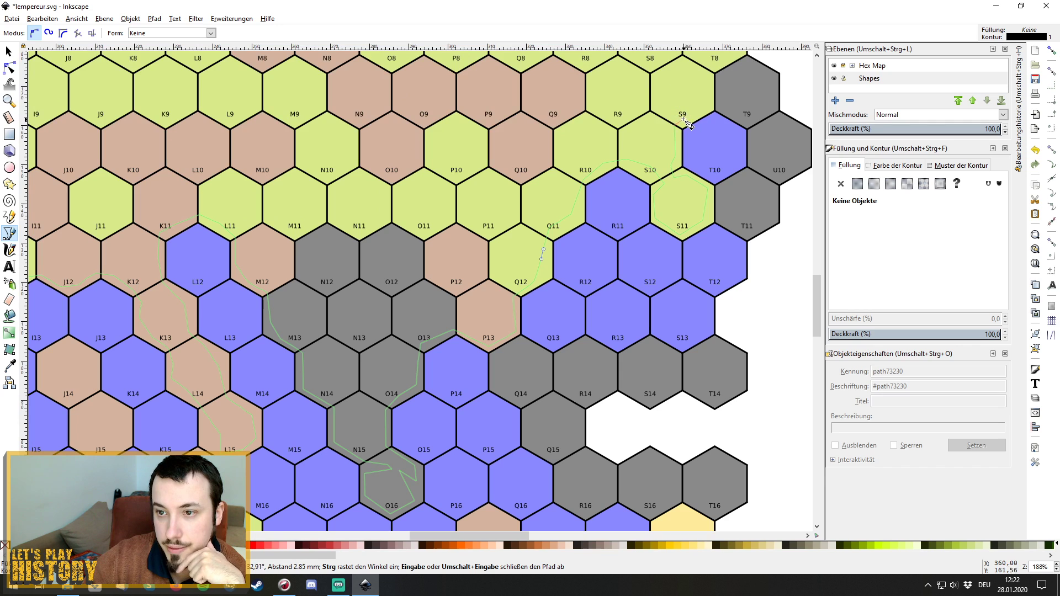
Curve the outline along the T9 border, down T10's right side and through T11.
drag(692, 117, 696, 116)
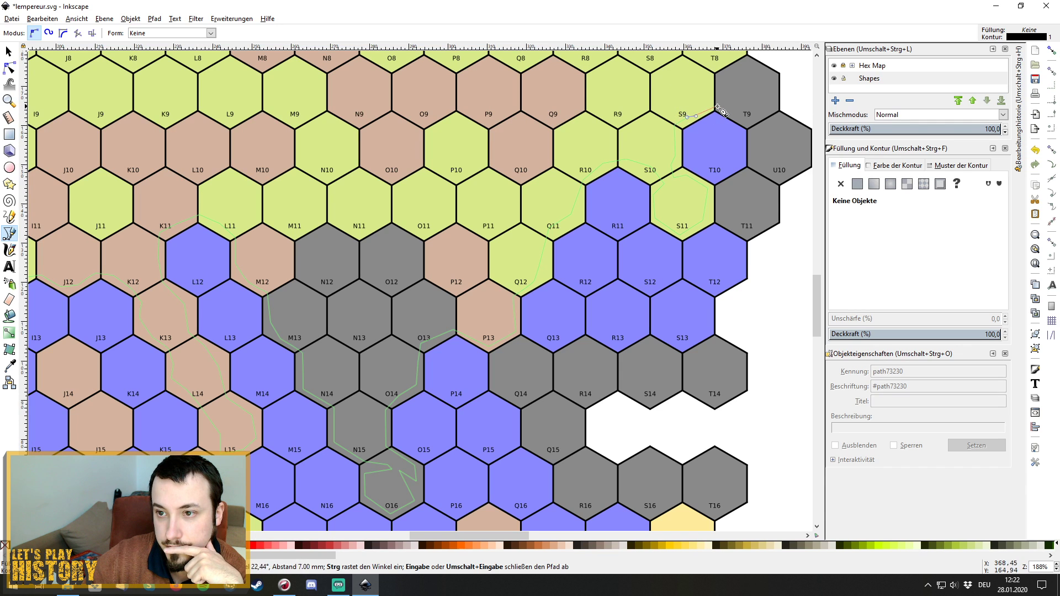
click(716, 106)
click(746, 118)
drag(755, 147, 756, 150)
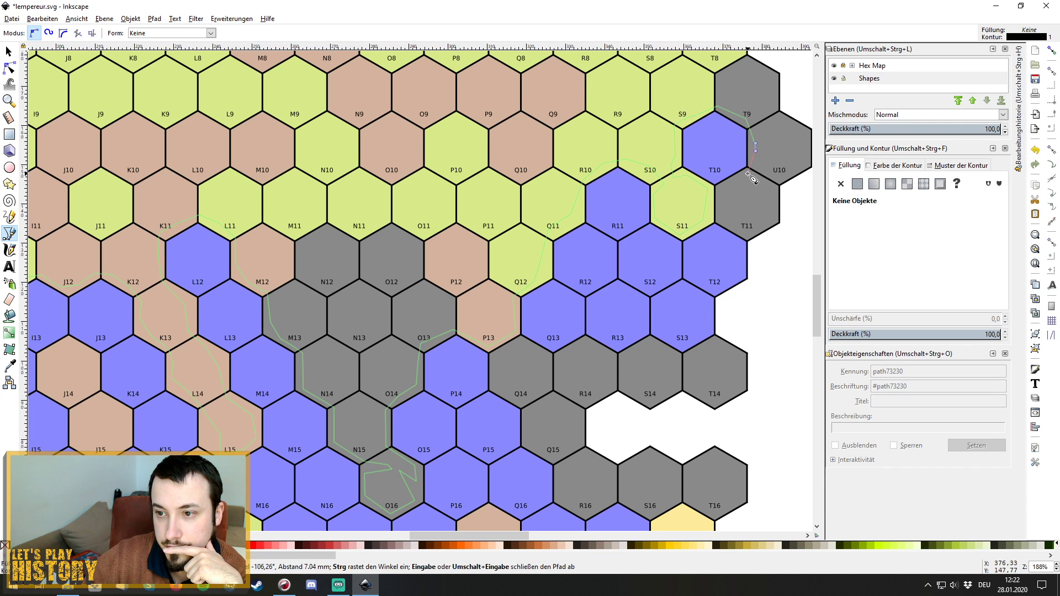
click(748, 173)
click(734, 181)
click(721, 193)
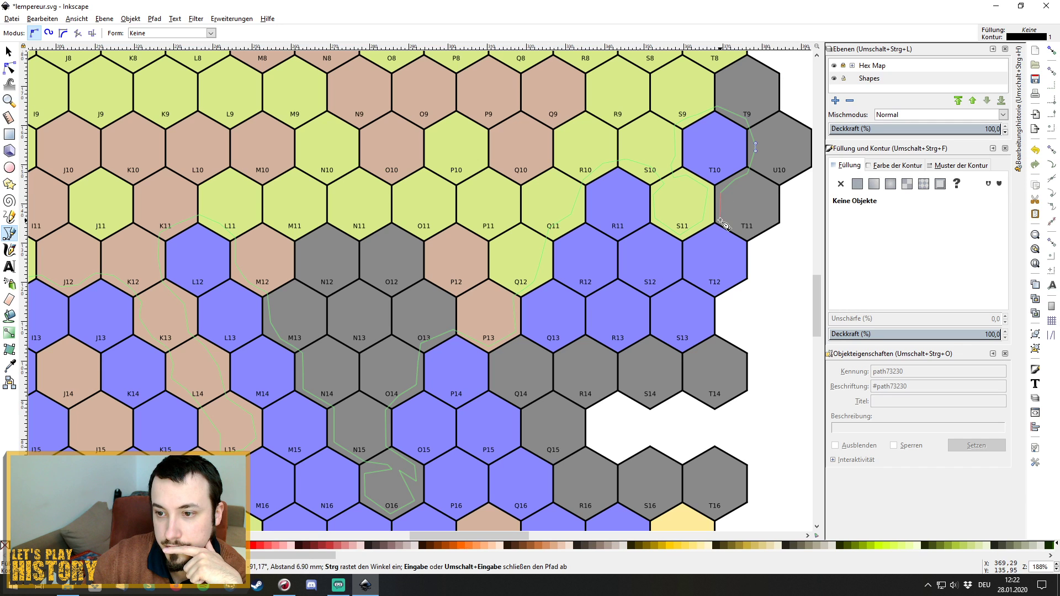
drag(720, 219, 725, 221)
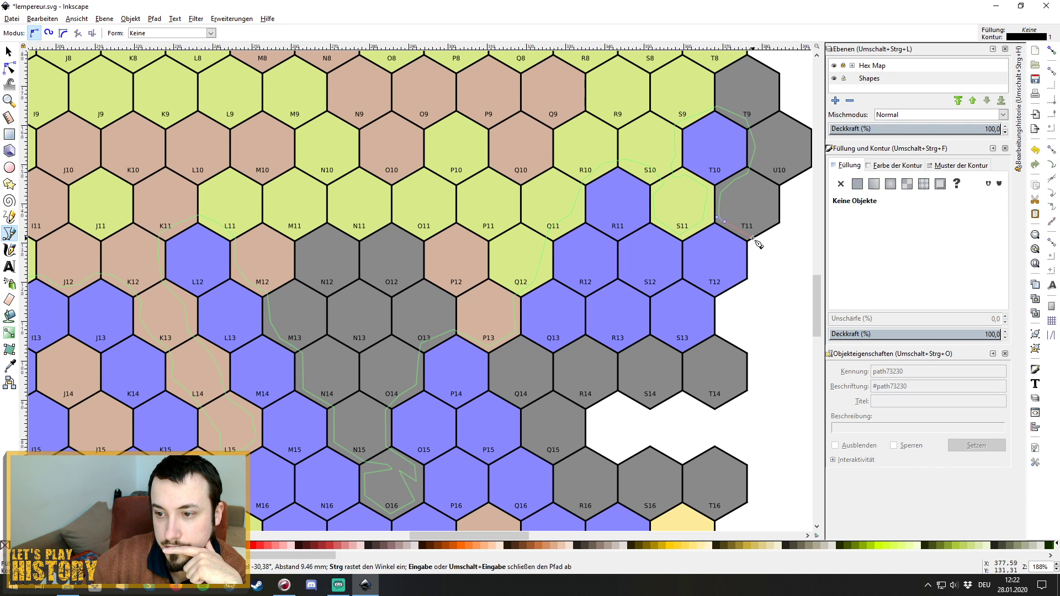
Zoom out until the whole hex map is visible.
scroll(800, 343, up, 2)
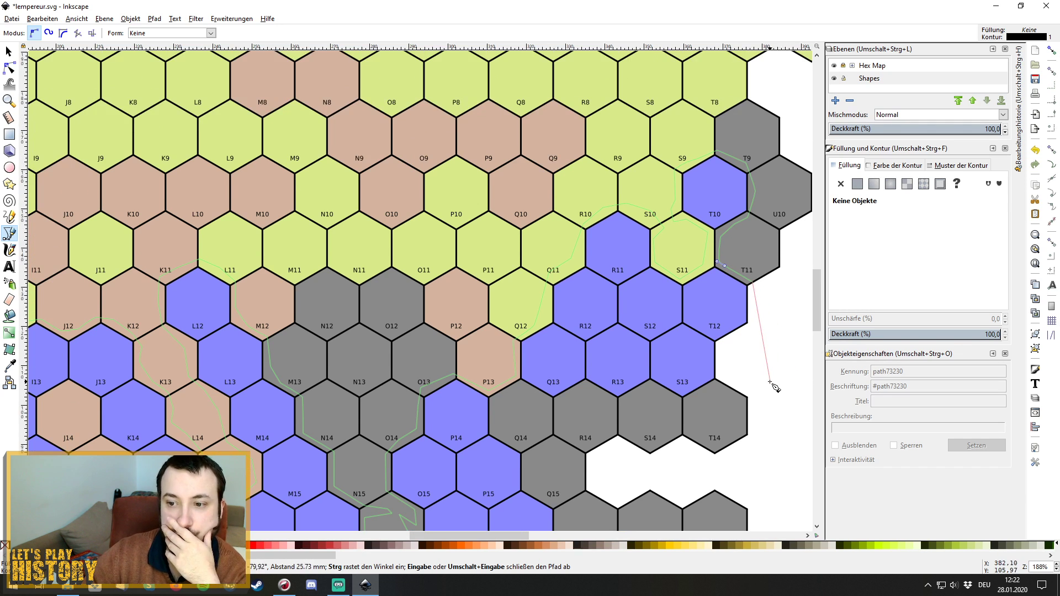
scroll(775, 388, up, 11)
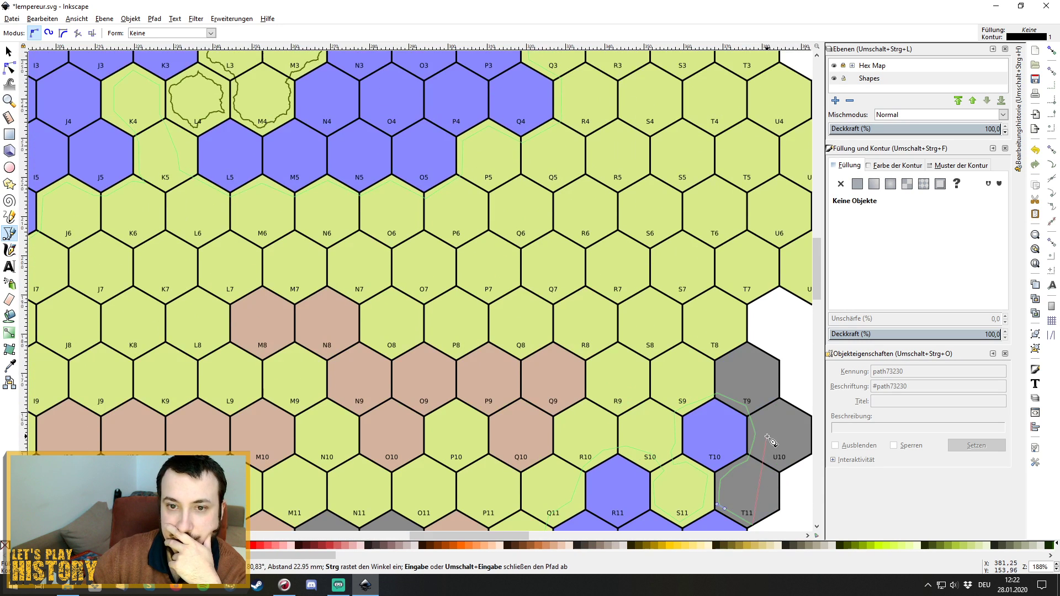
scroll(771, 441, up, 8)
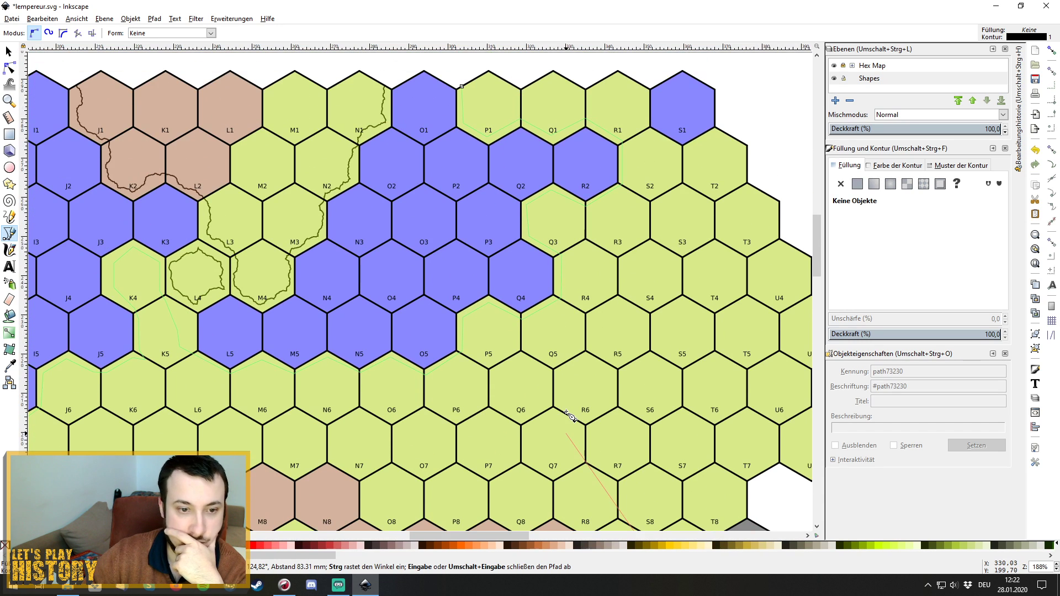
scroll(568, 415, down, 6)
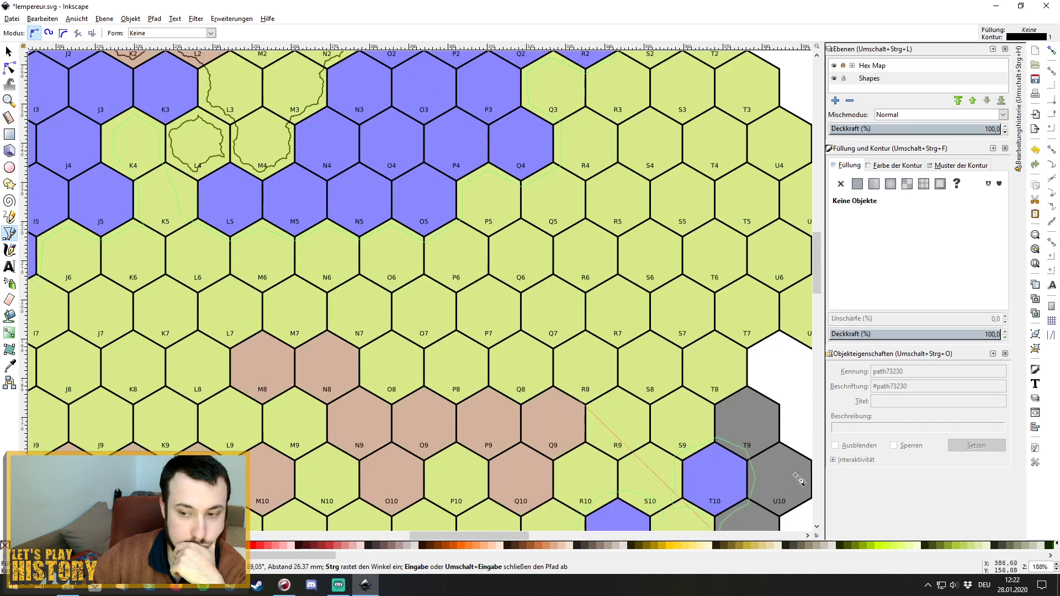
click(1057, 569)
click(1057, 570)
click(1056, 570)
click(1057, 570)
click(1056, 570)
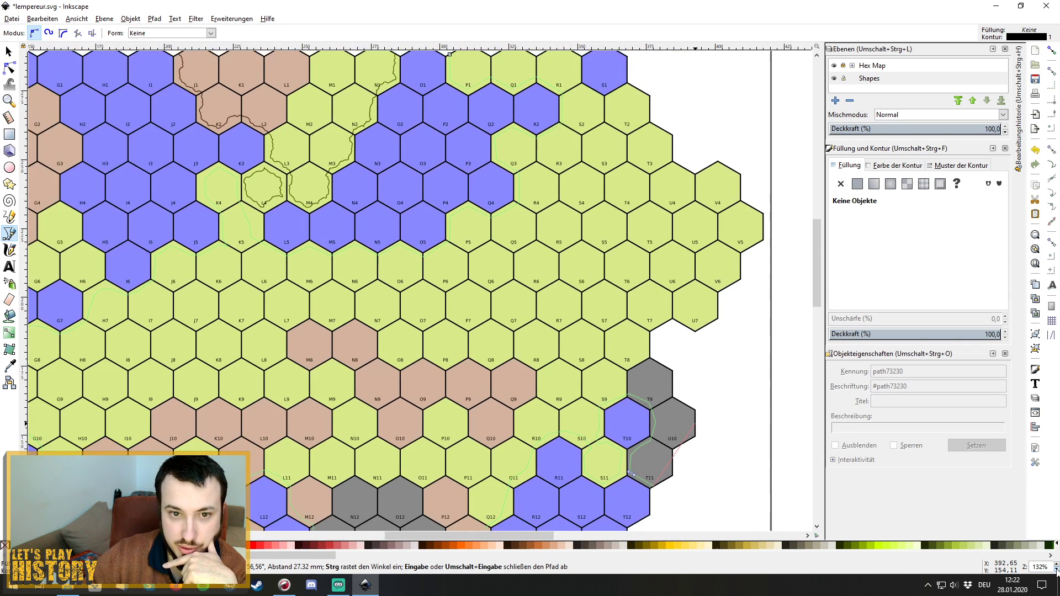
click(1057, 569)
click(1056, 570)
click(1057, 570)
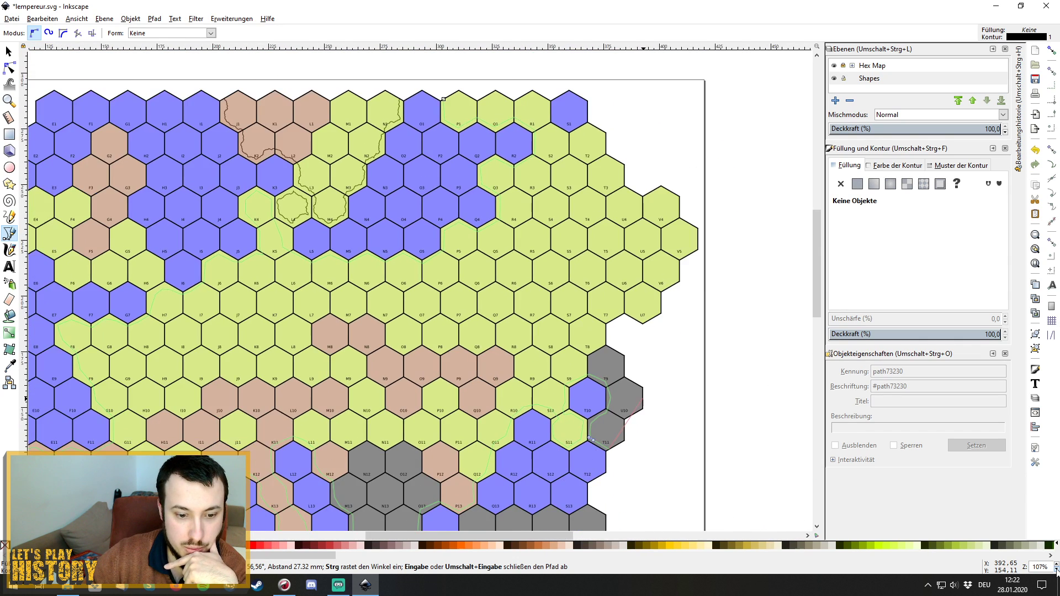
click(1057, 570)
scroll(541, 392, down, 3)
scroll(541, 392, down, 2)
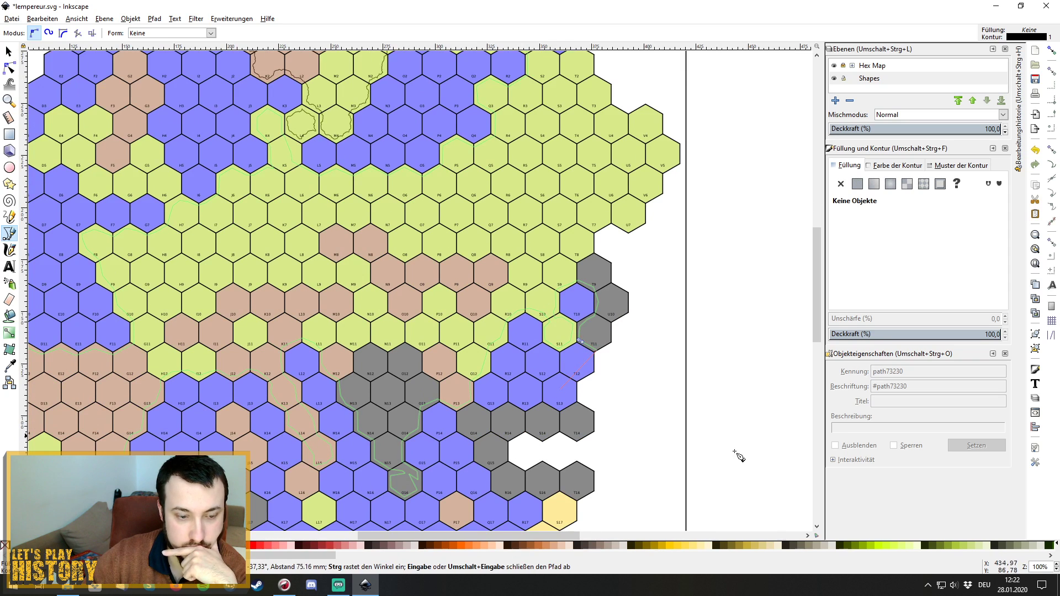
click(1056, 570)
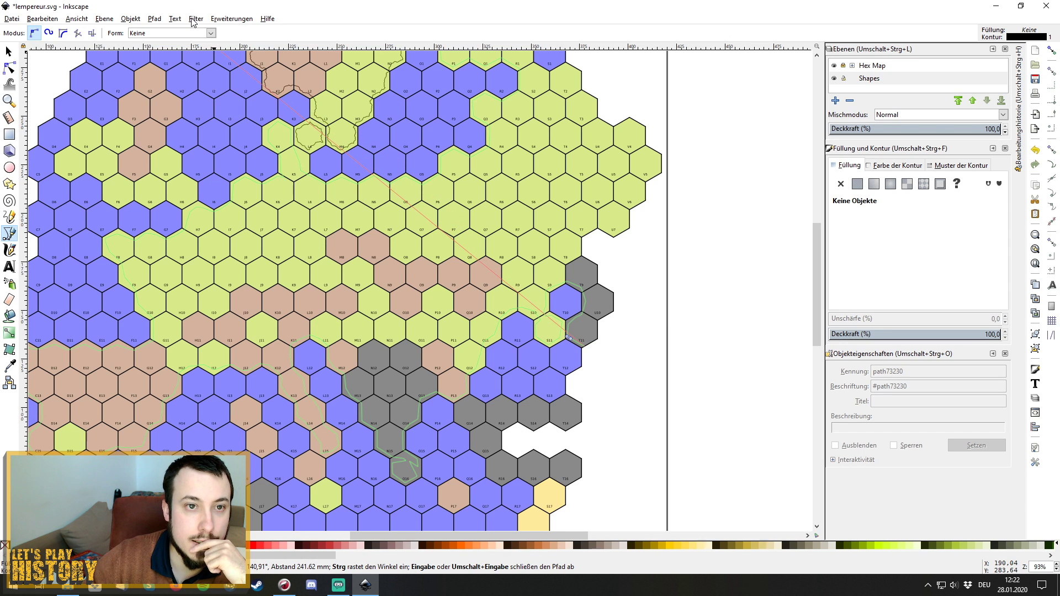
Apply Fractalize (Fraktalisieren) with preview to the outline, close the dialog, and finish the path.
click(212, 20)
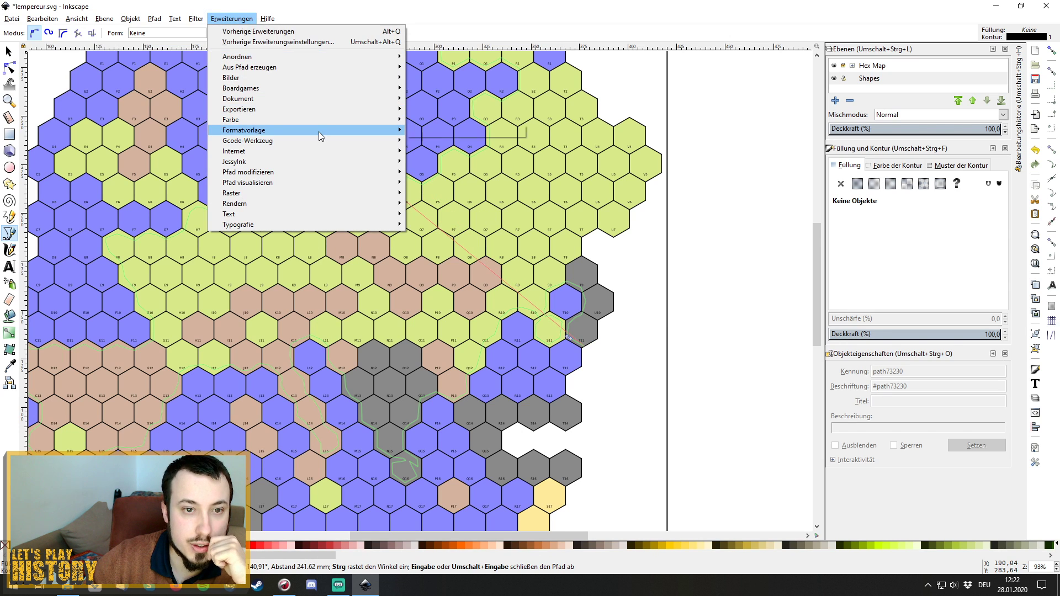
mouse_move(343, 172)
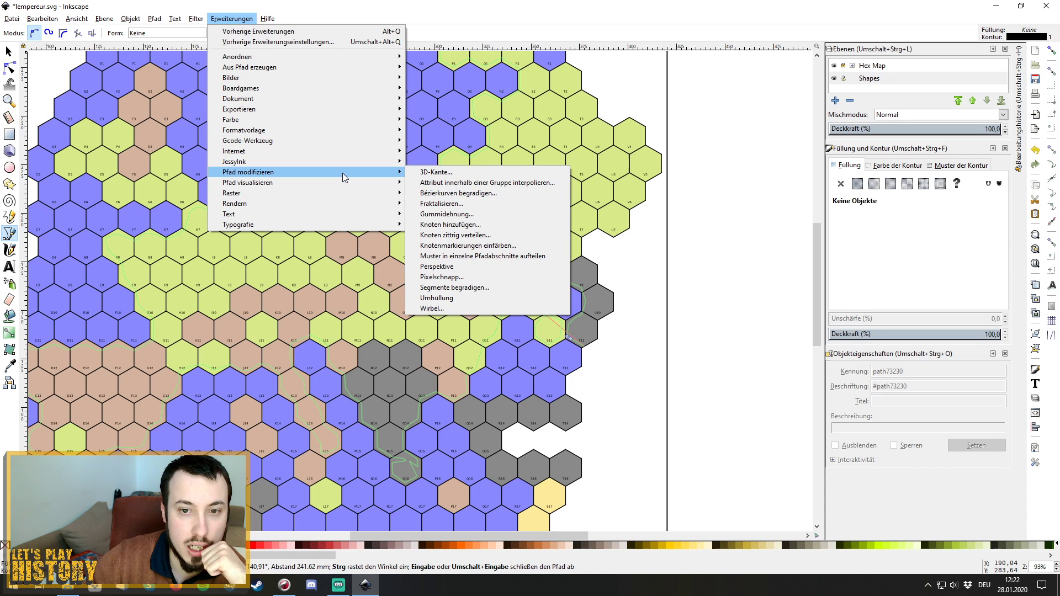
click(491, 204)
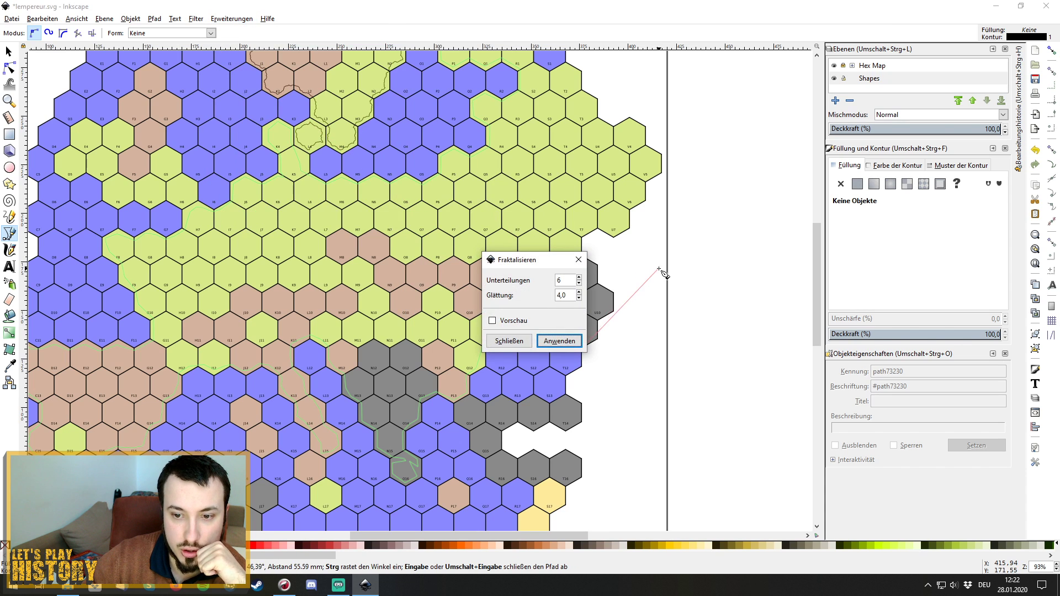
click(491, 321)
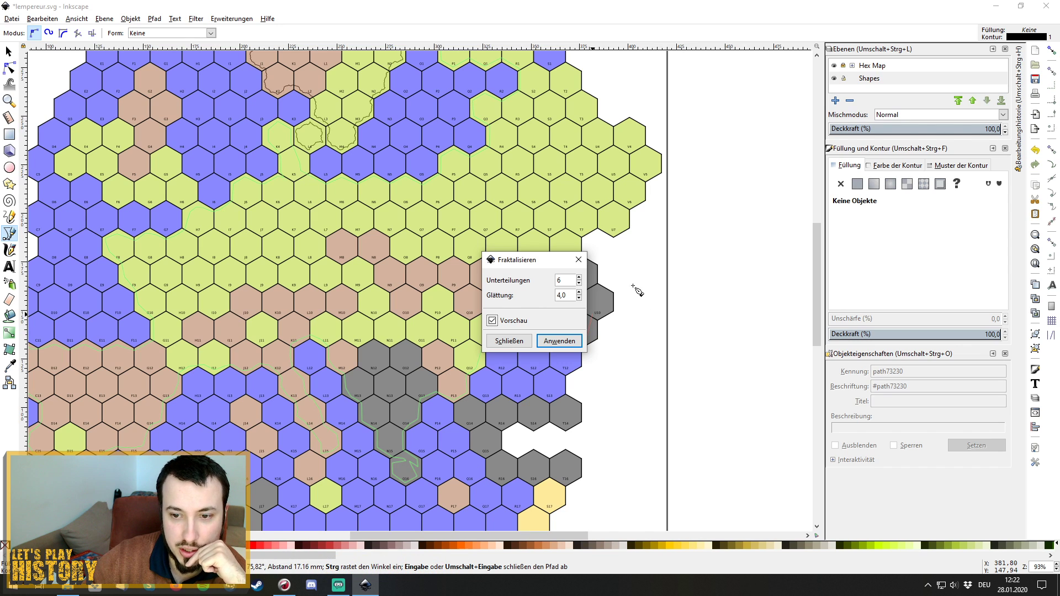
drag(538, 262, 695, 264)
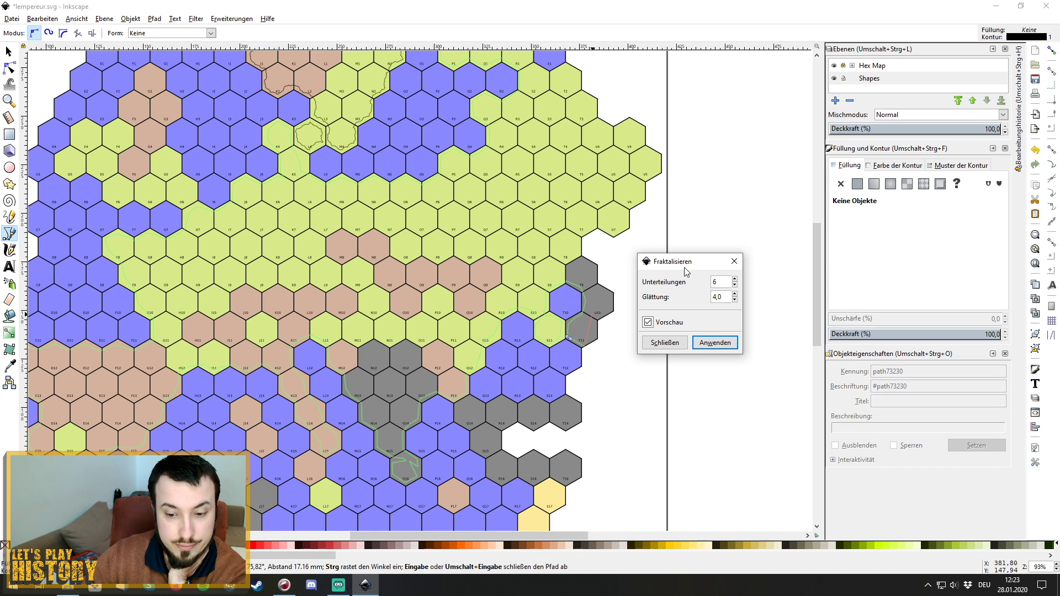
click(649, 323)
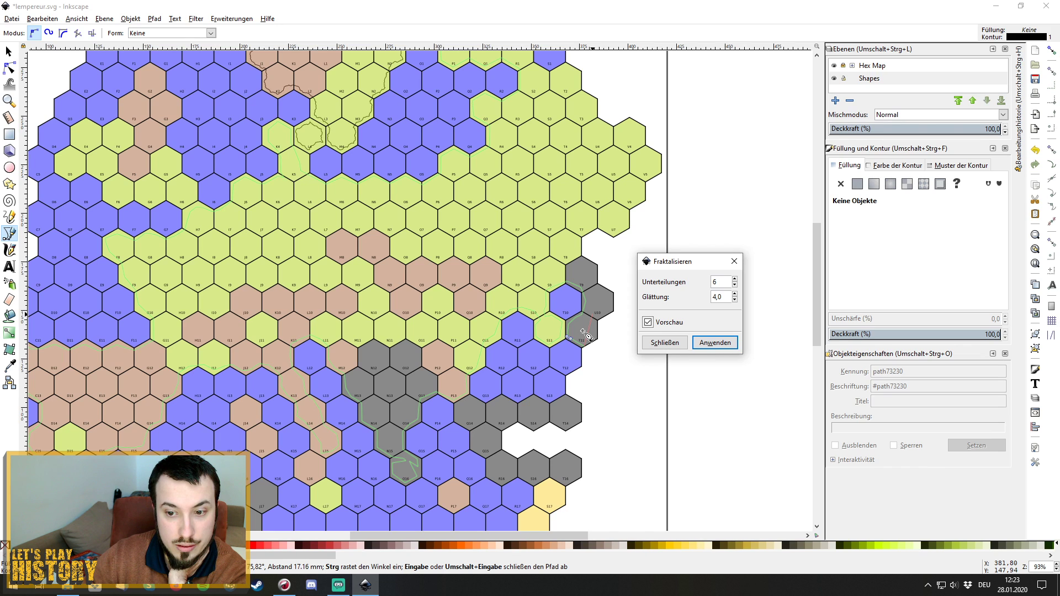
click(715, 343)
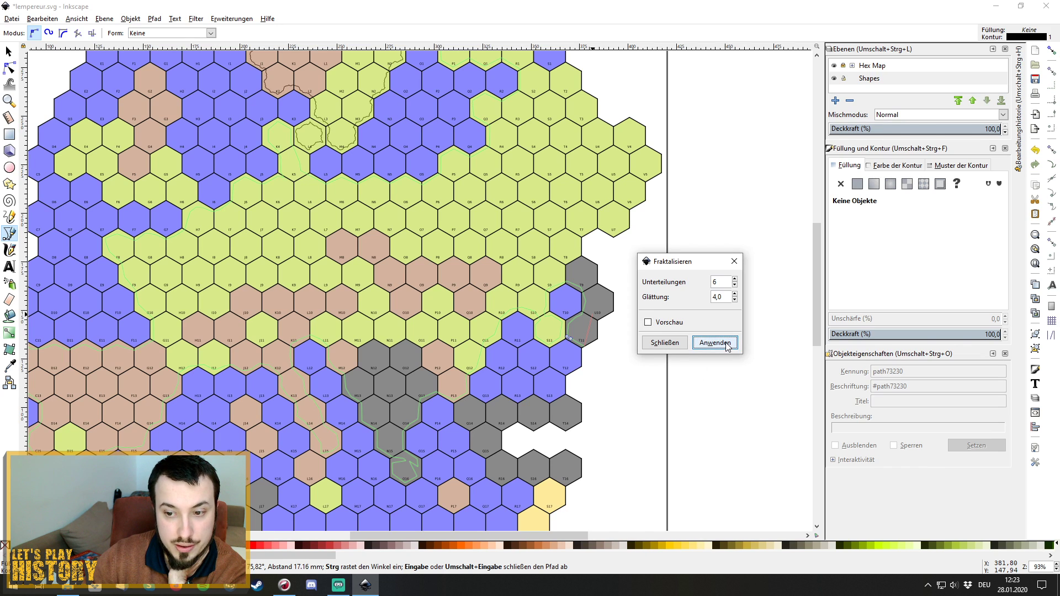
click(734, 261)
key(Return)
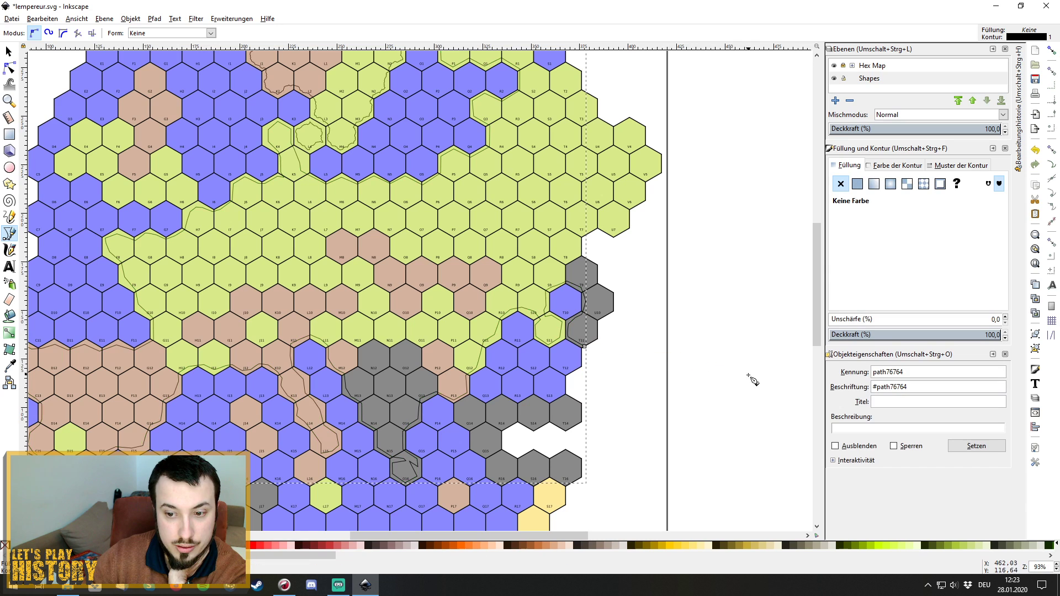
Reopen the Fractalize dialog, move it aside, deselect on the canvas and close it.
click(234, 21)
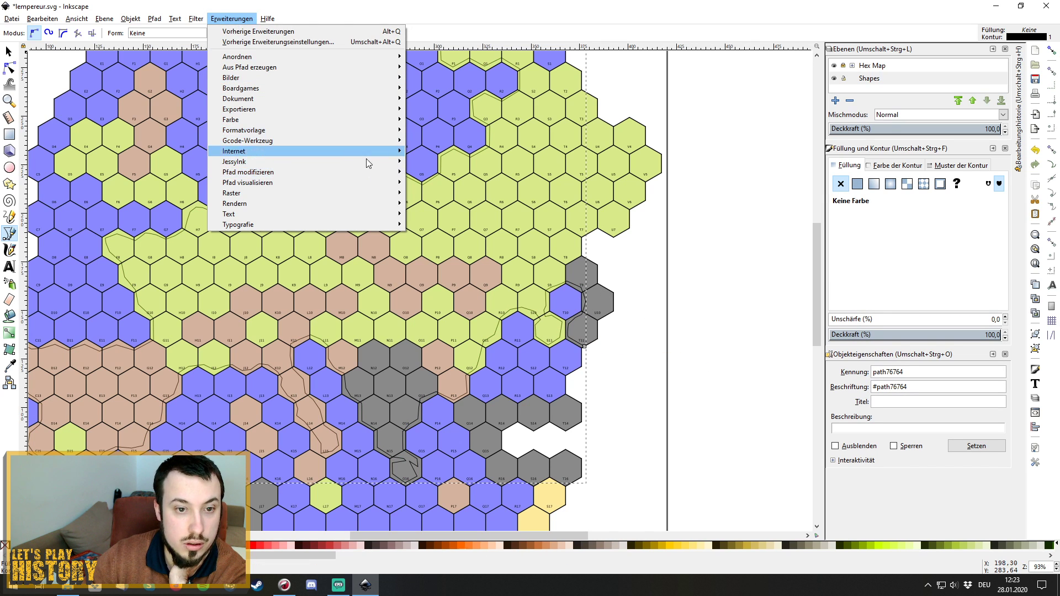
mouse_move(366, 172)
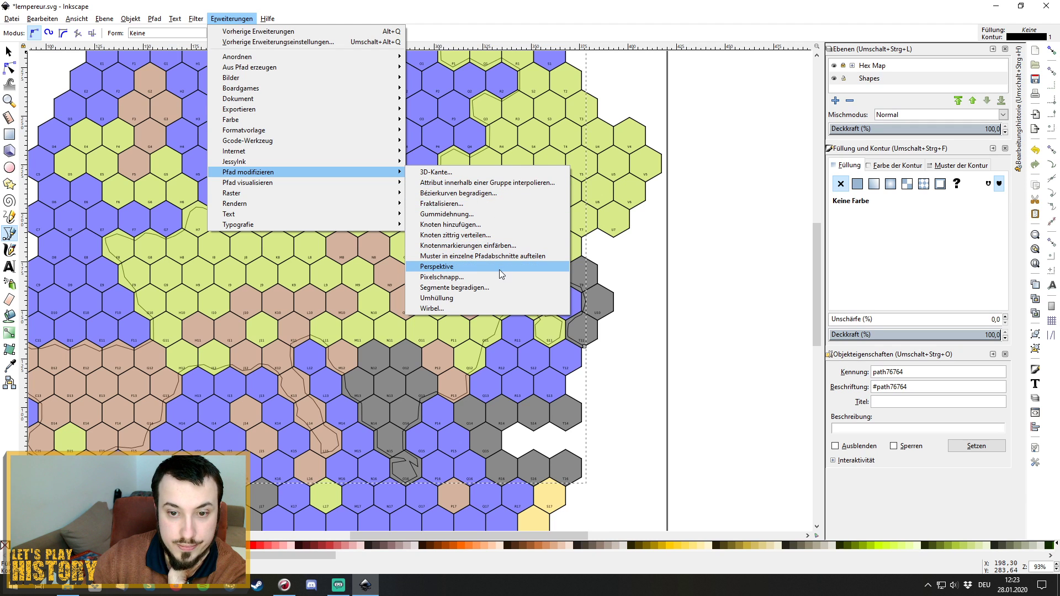
click(502, 204)
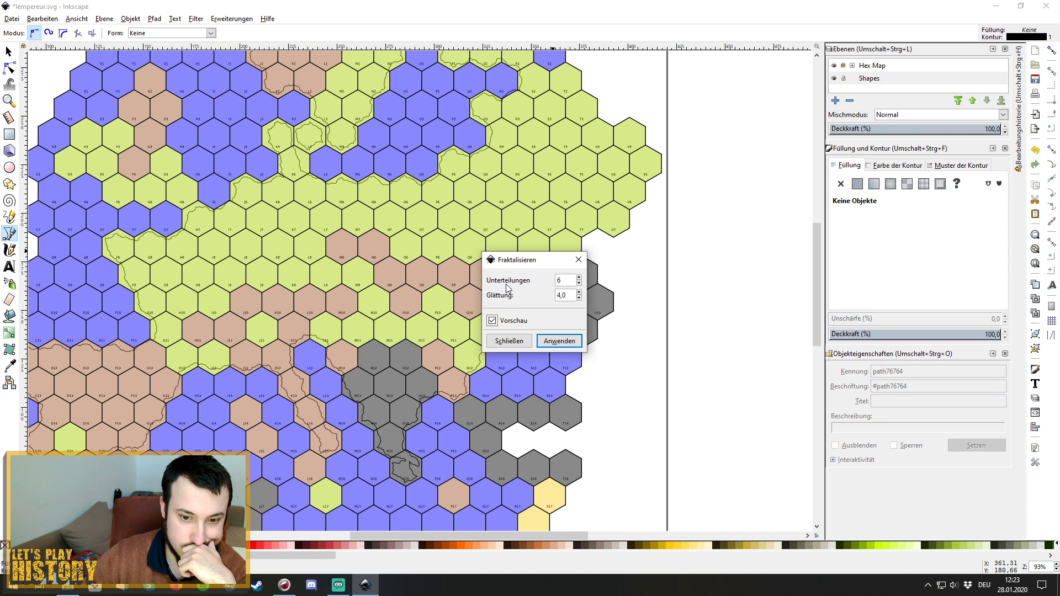
drag(542, 260, 714, 253)
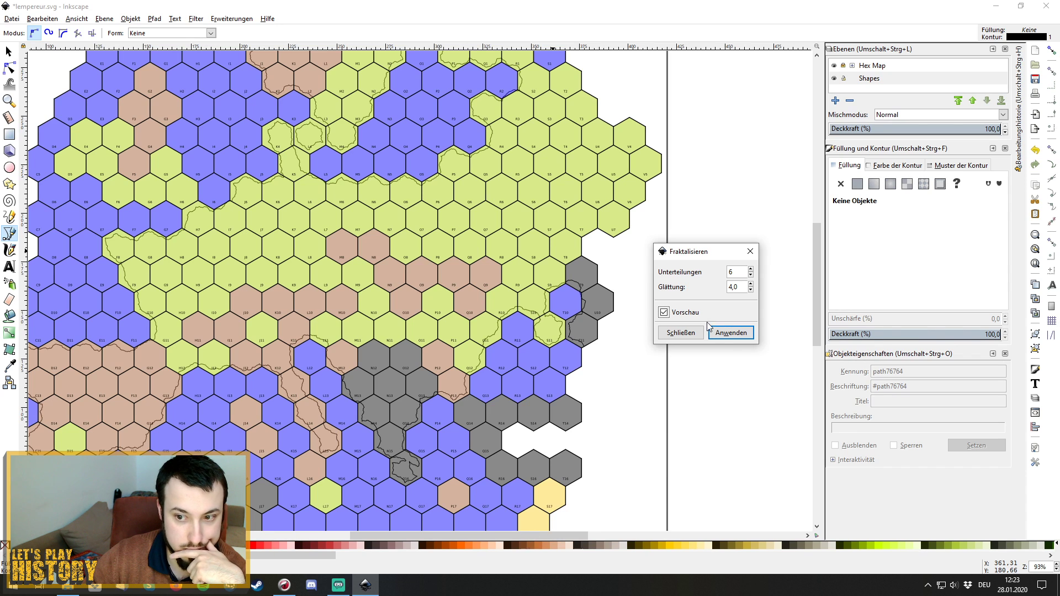
click(727, 333)
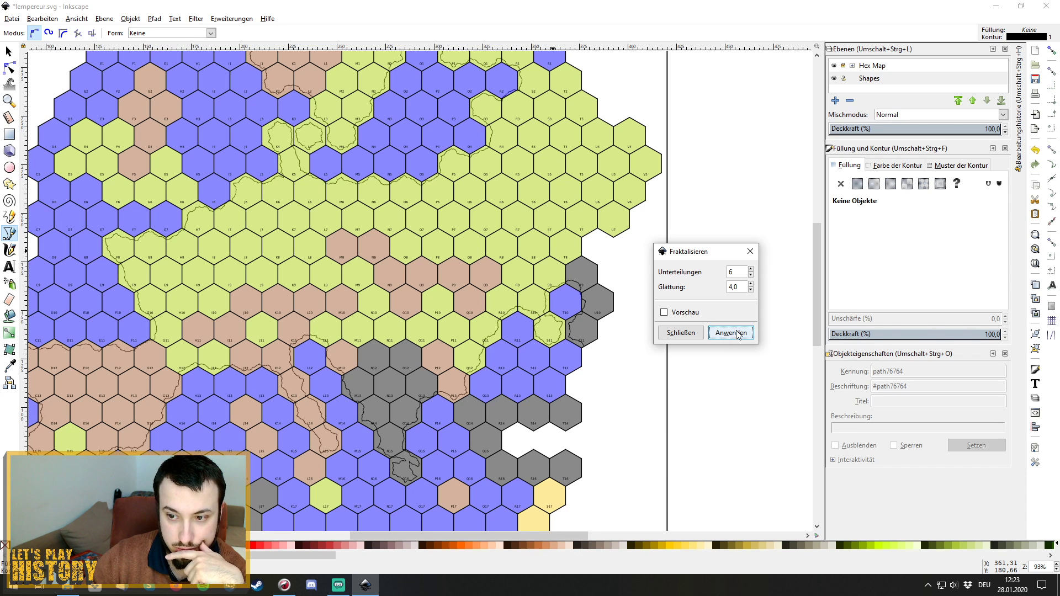
click(756, 252)
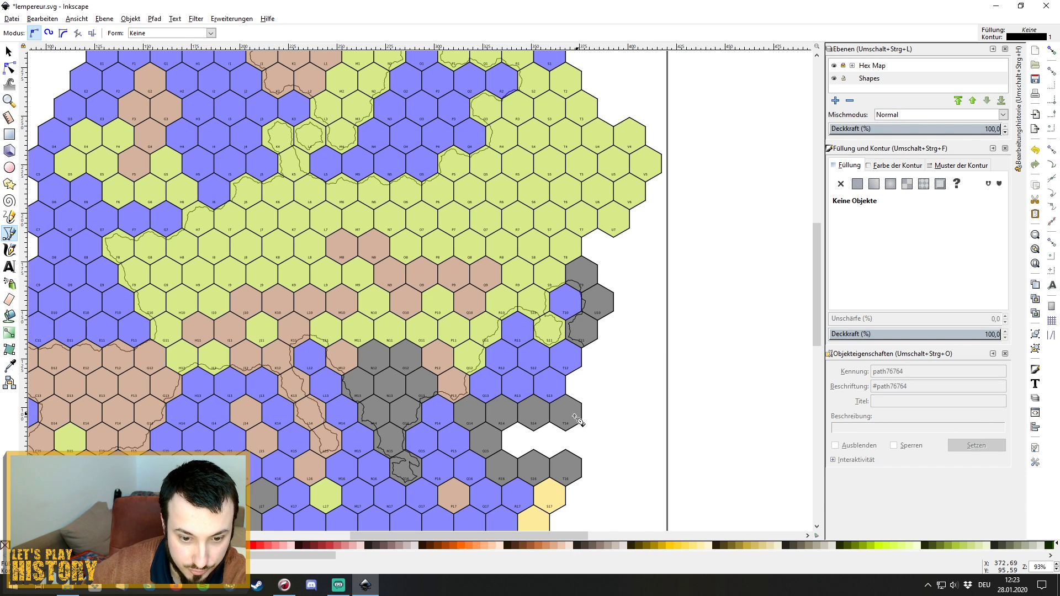
Zoom into the lower right of the map and discard a false-start outline at S13/T14.
scroll(326, 452, down, 4)
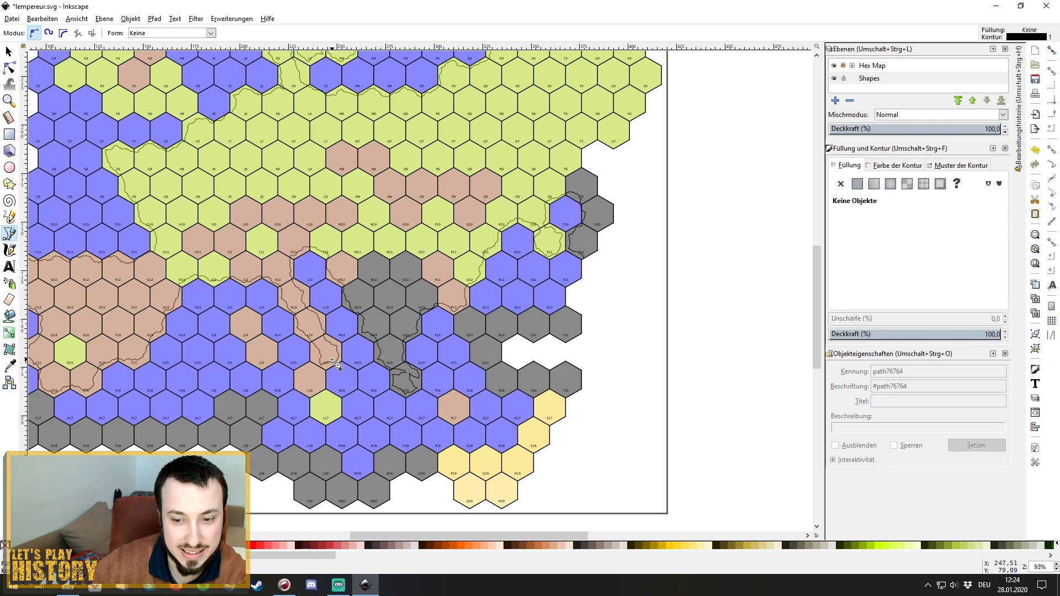
scroll(558, 364, up, 1)
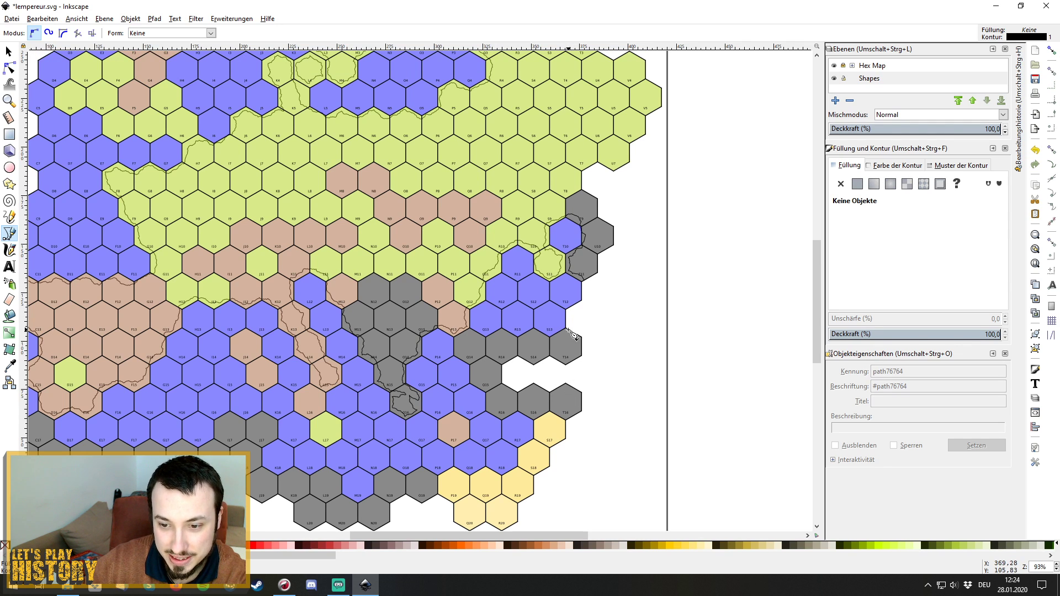
click(1056, 565)
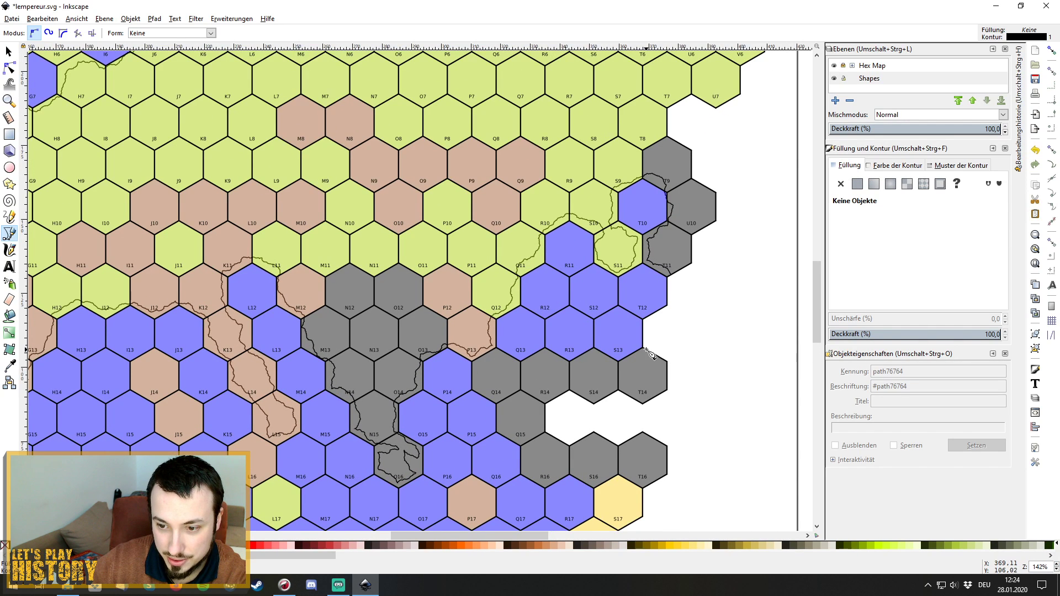
click(645, 349)
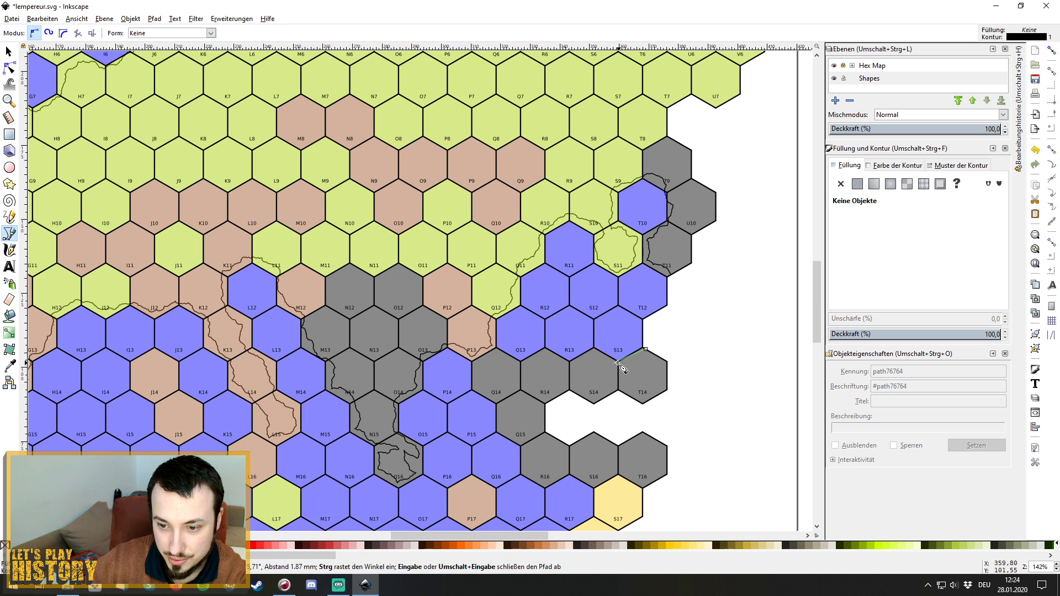
click(615, 362)
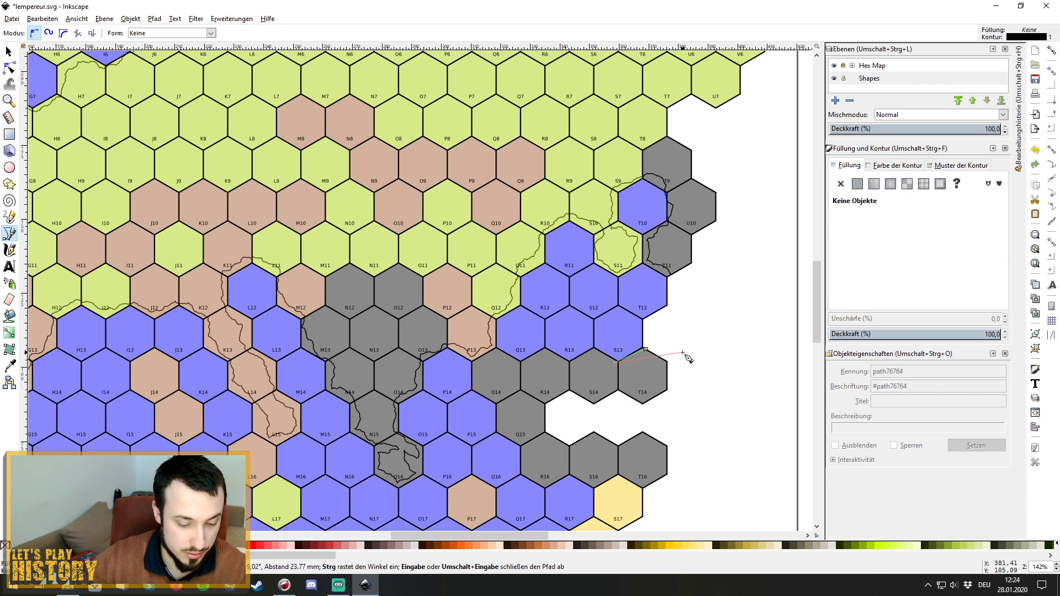
key(BackSpace)
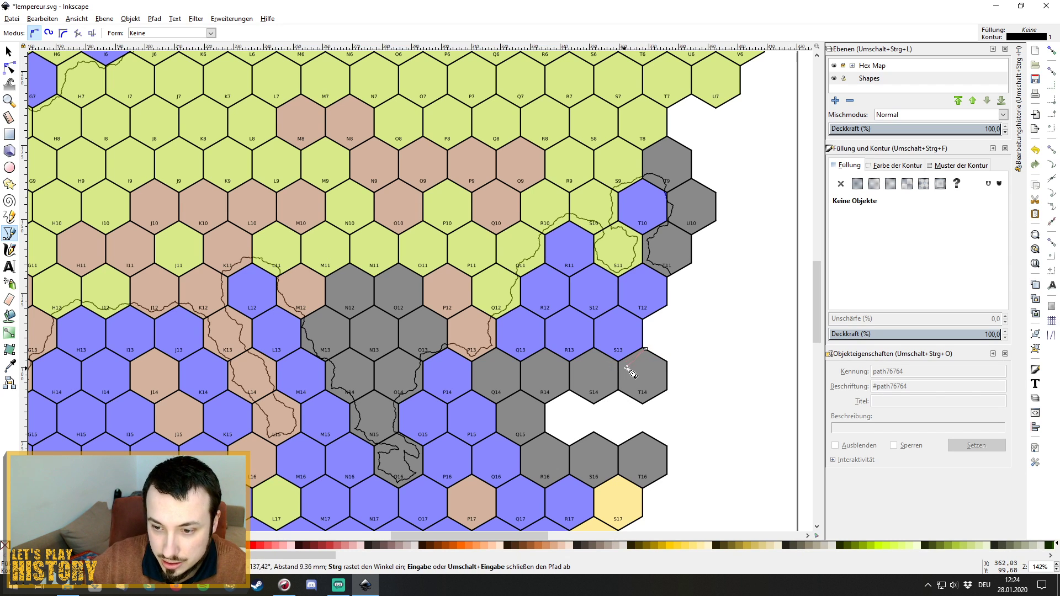
key(Escape)
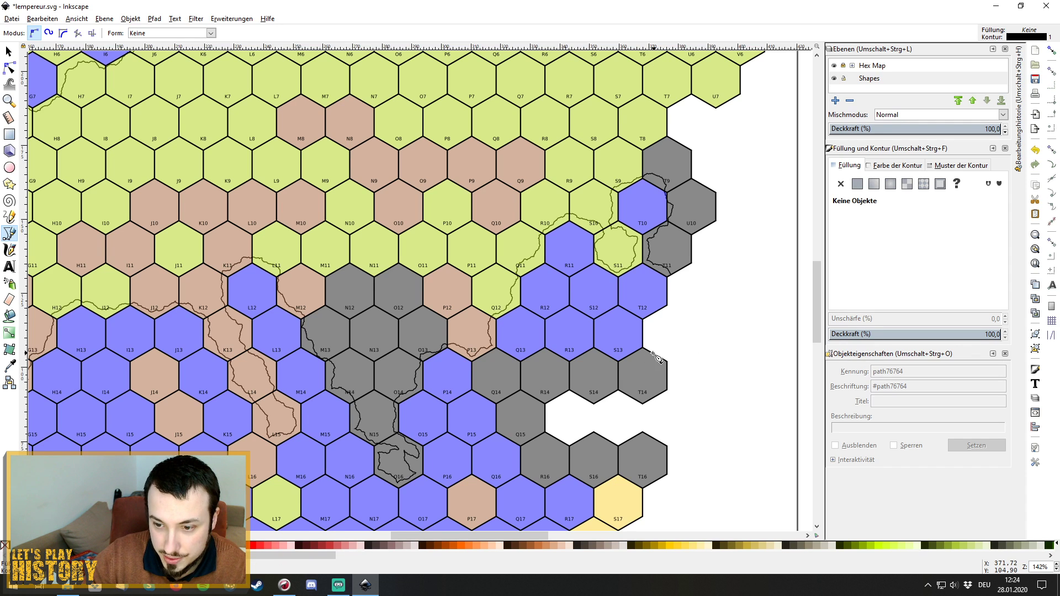
Restart the outline at S13, tracing west under S13–Q13, then down past Q15 toward R16.
click(652, 354)
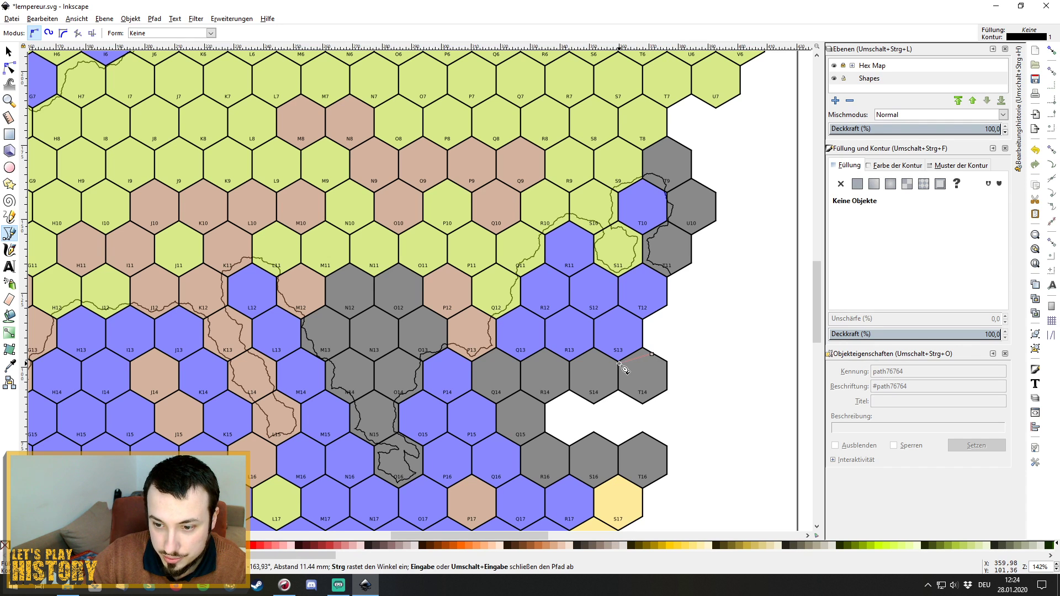
click(618, 362)
click(593, 355)
click(570, 363)
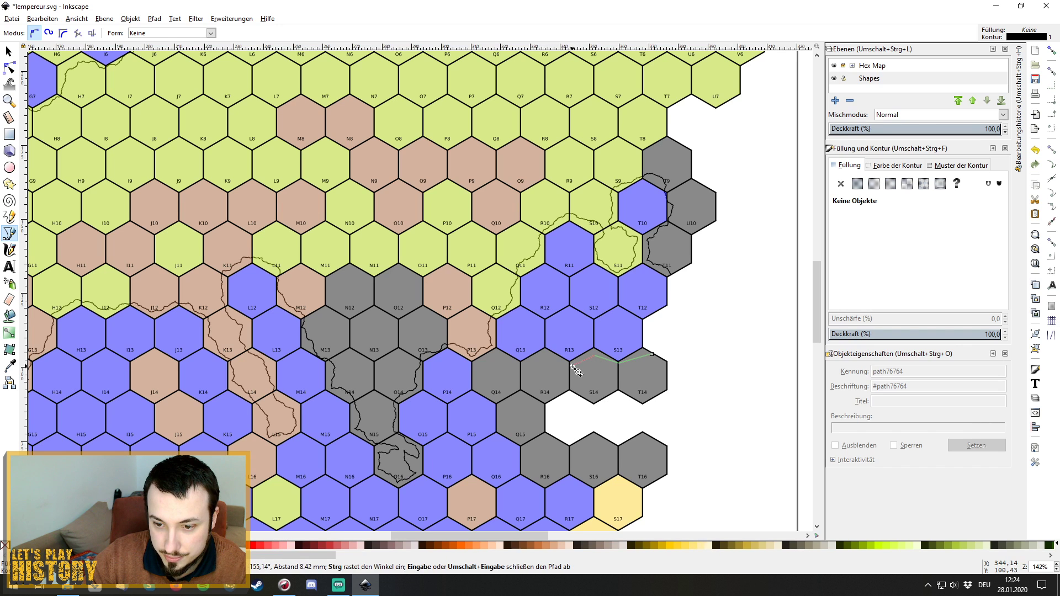
click(546, 355)
click(525, 363)
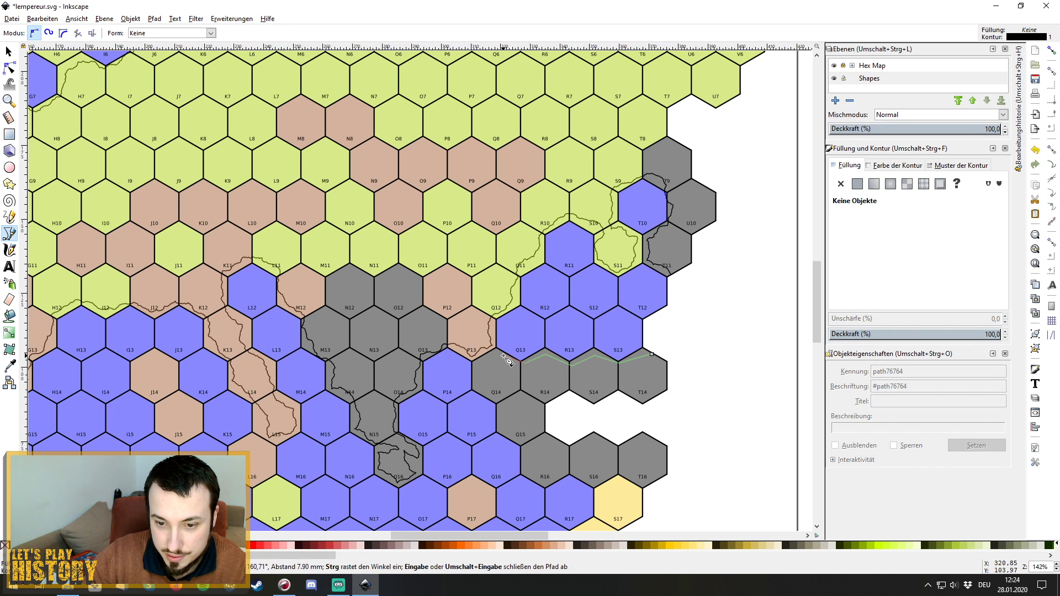
click(500, 354)
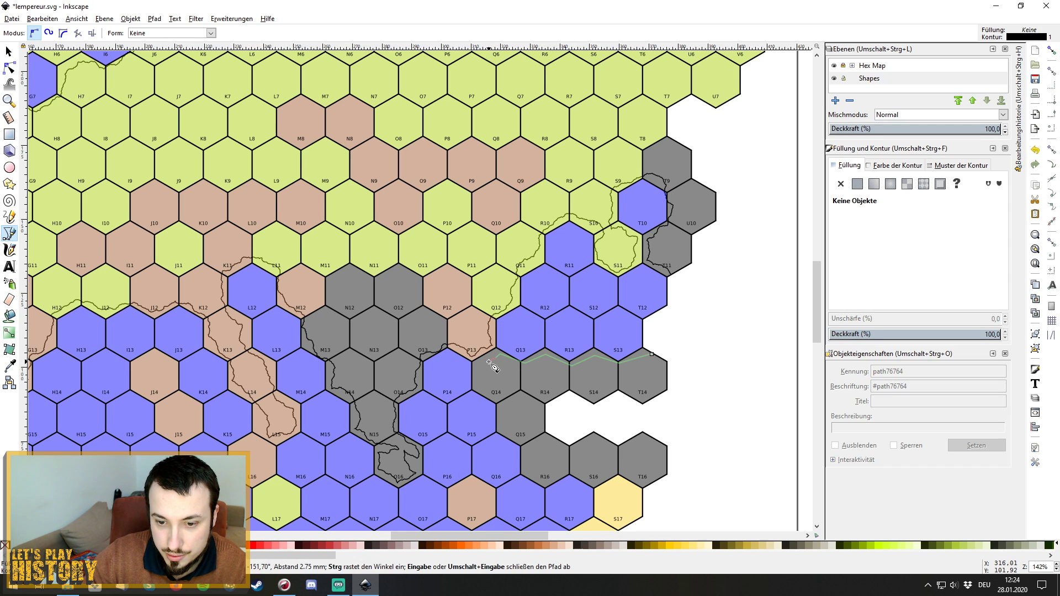
click(479, 363)
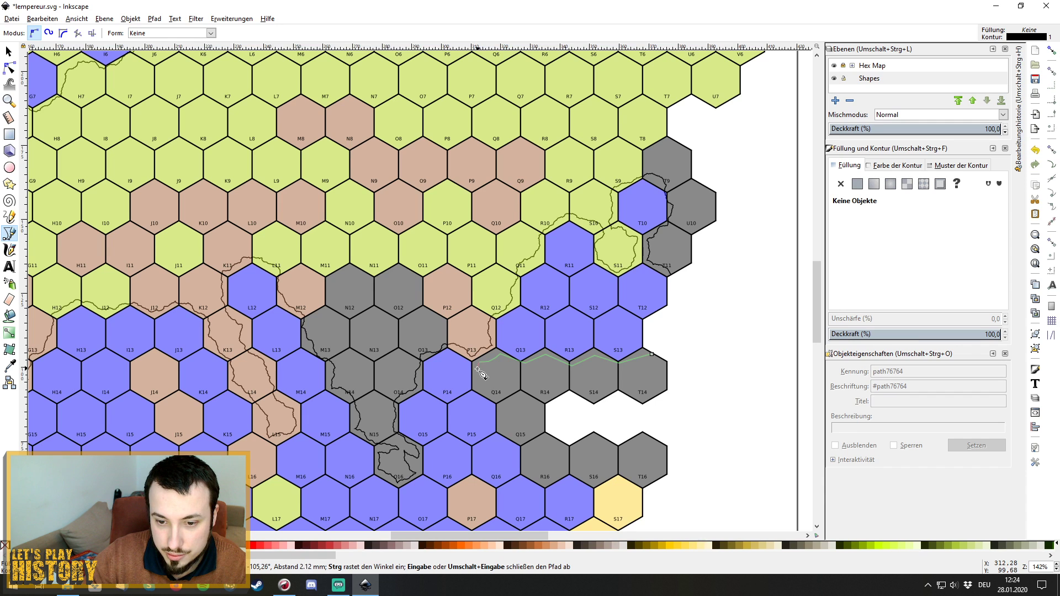
click(500, 407)
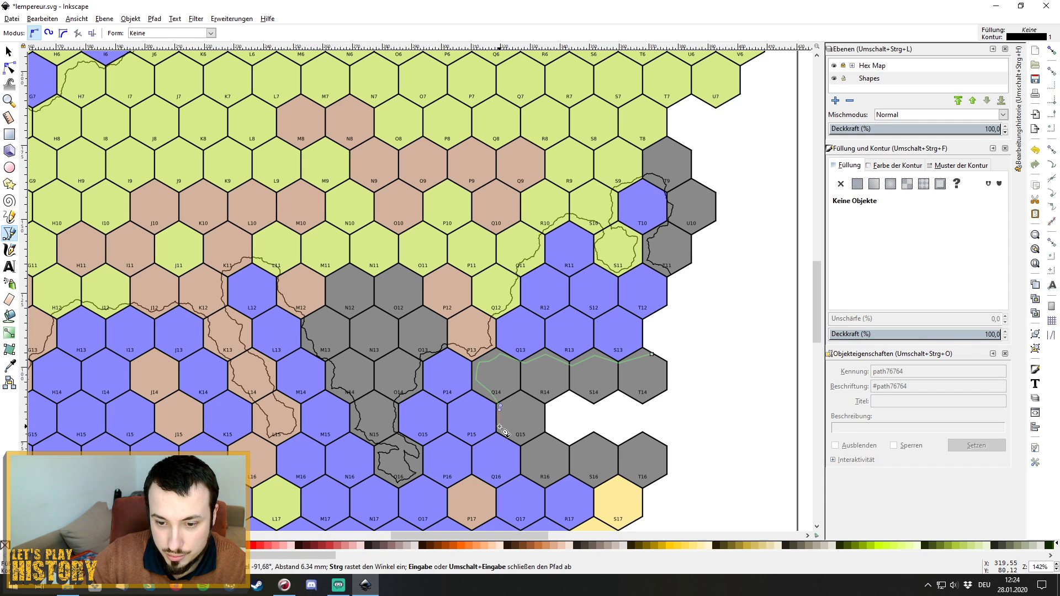
click(527, 451)
click(530, 473)
click(548, 480)
click(564, 475)
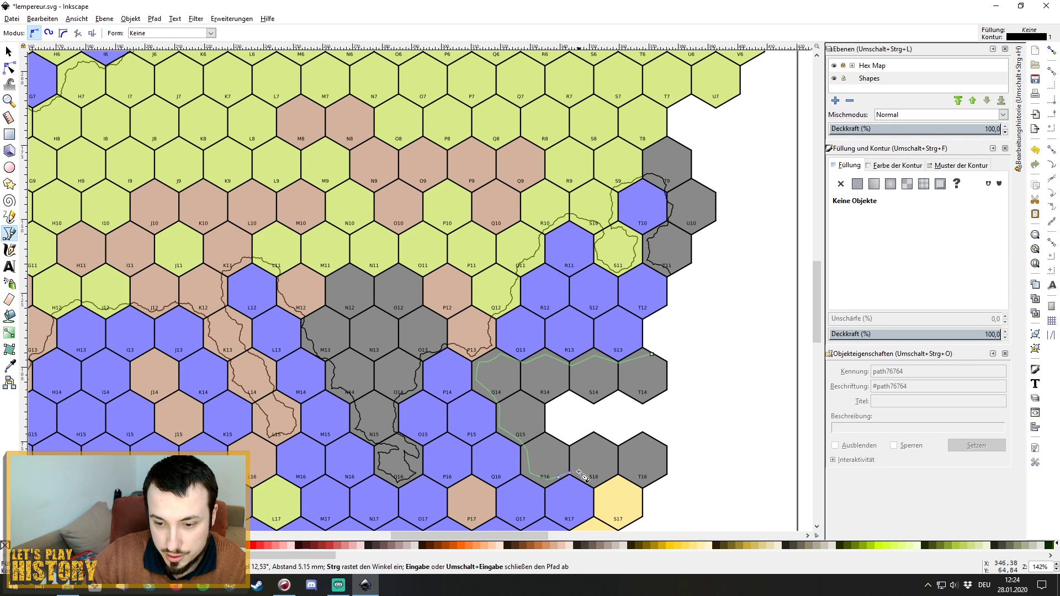
Continue the outline down through S16–S18, then west along R19, P19, O18 and N19.
scroll(596, 485, down, 8)
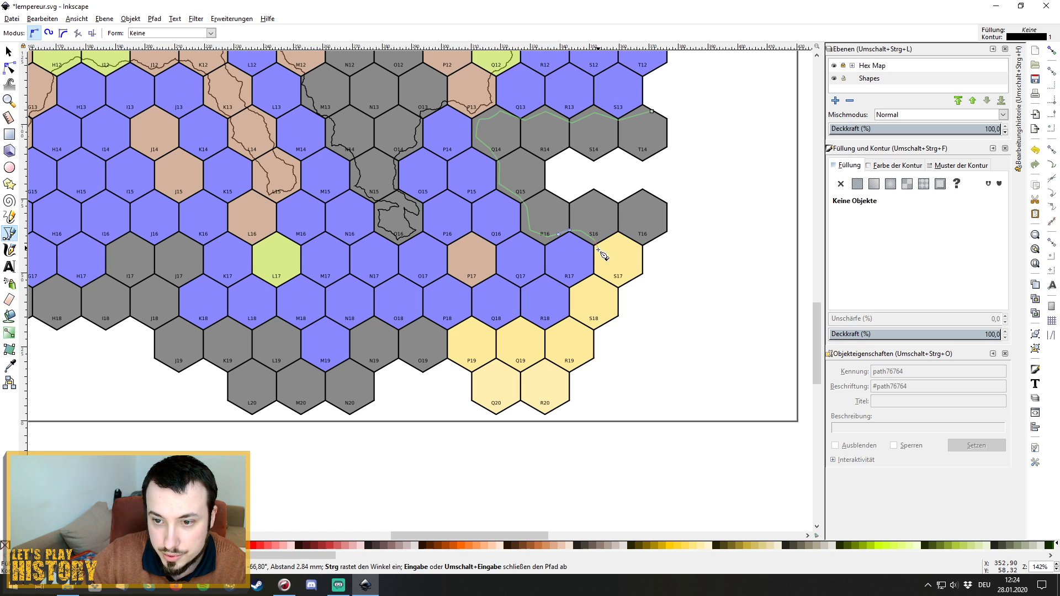
click(598, 262)
click(598, 282)
click(575, 292)
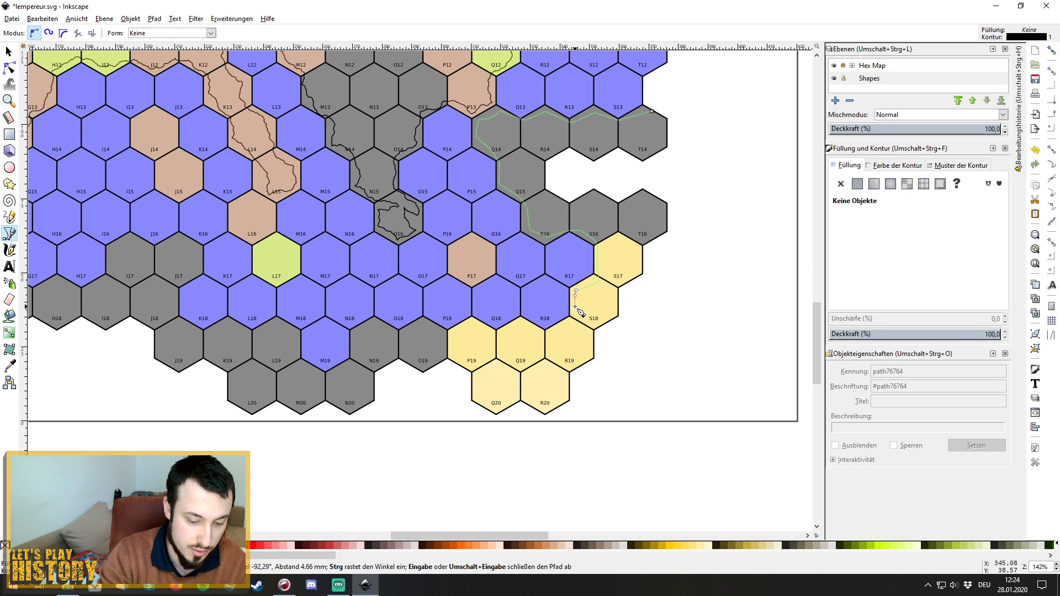
key(BackSpace)
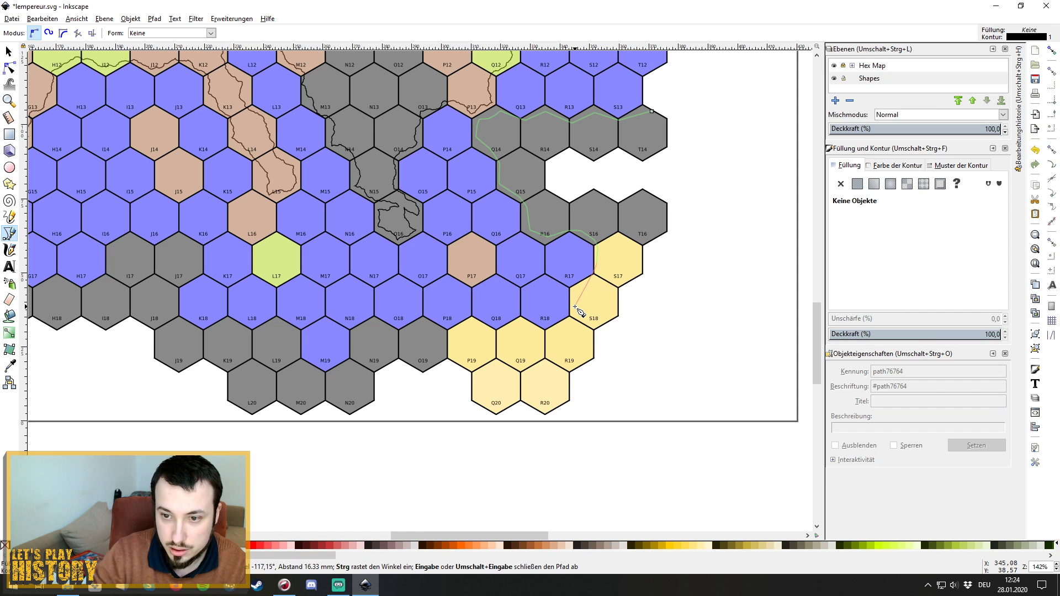
click(596, 276)
click(572, 312)
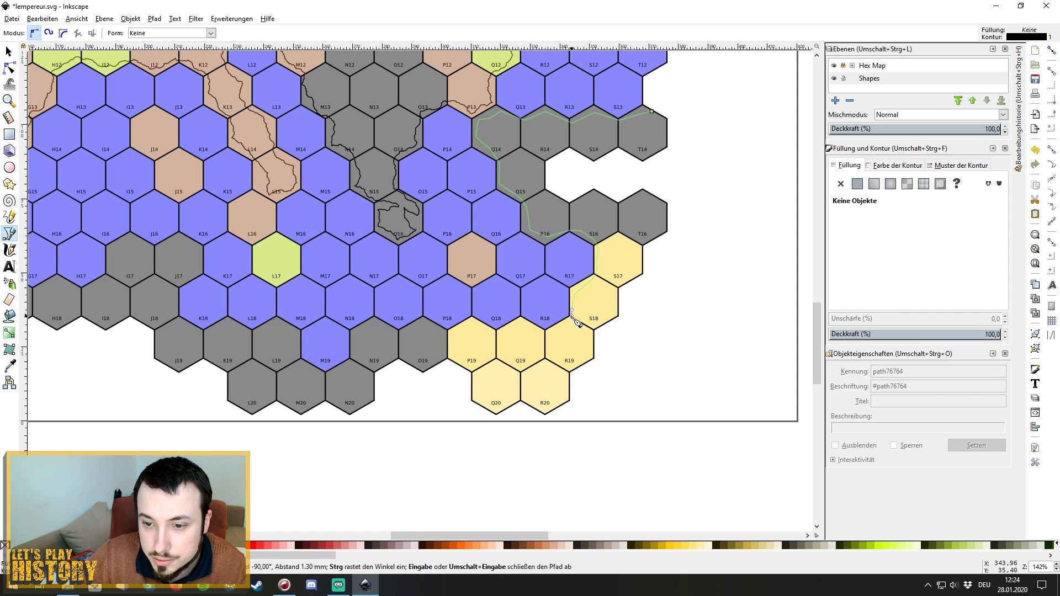
click(572, 323)
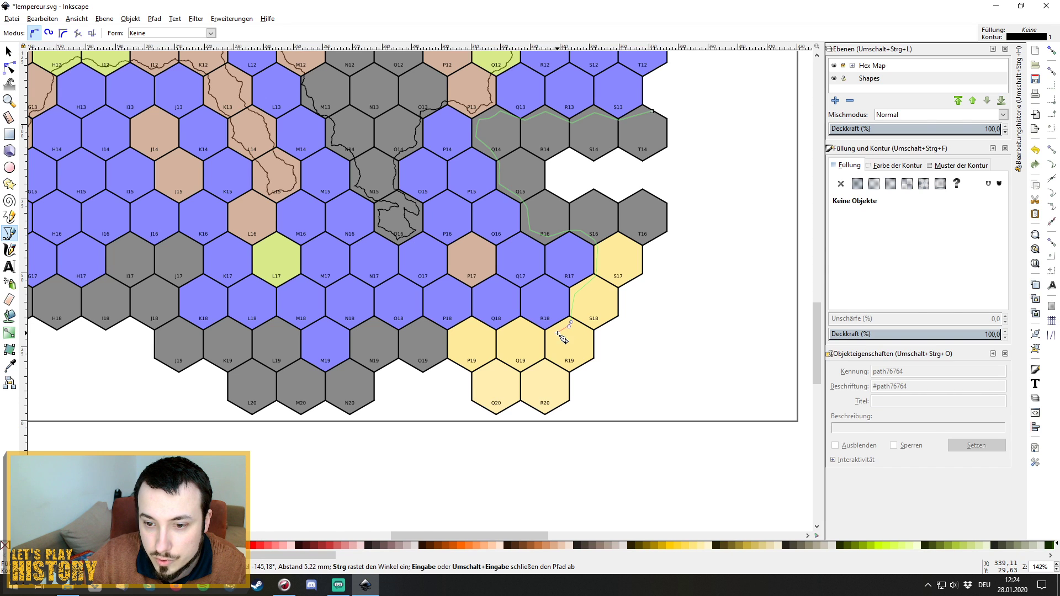
click(507, 331)
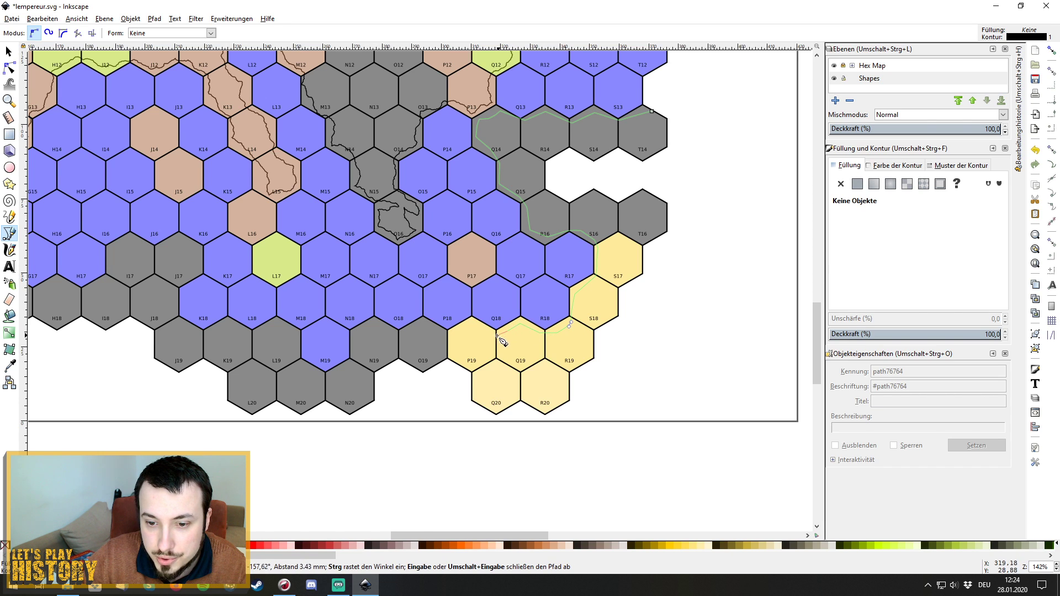
click(495, 333)
click(447, 335)
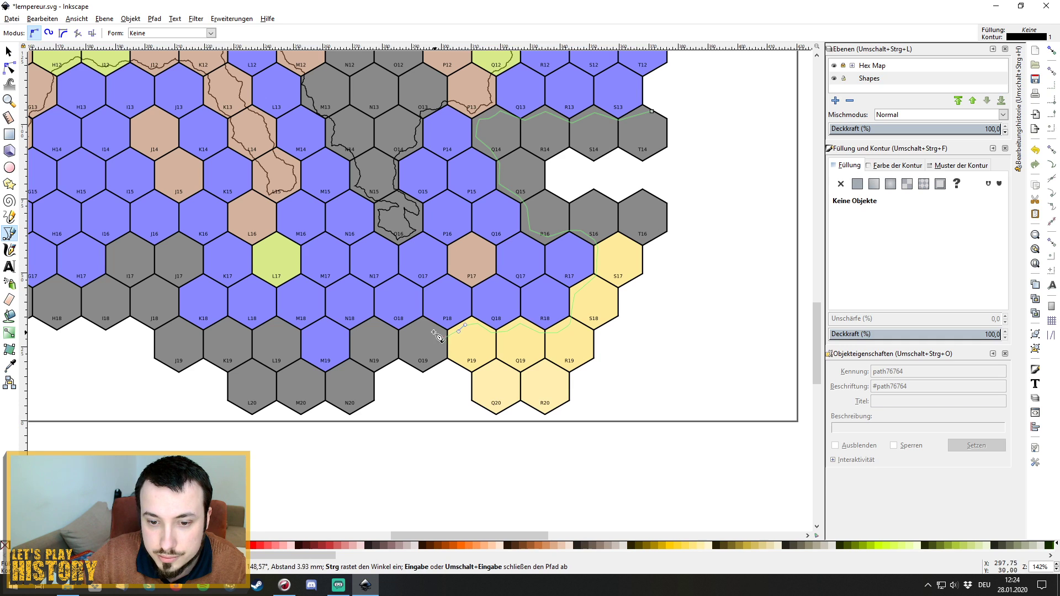
click(411, 324)
click(369, 326)
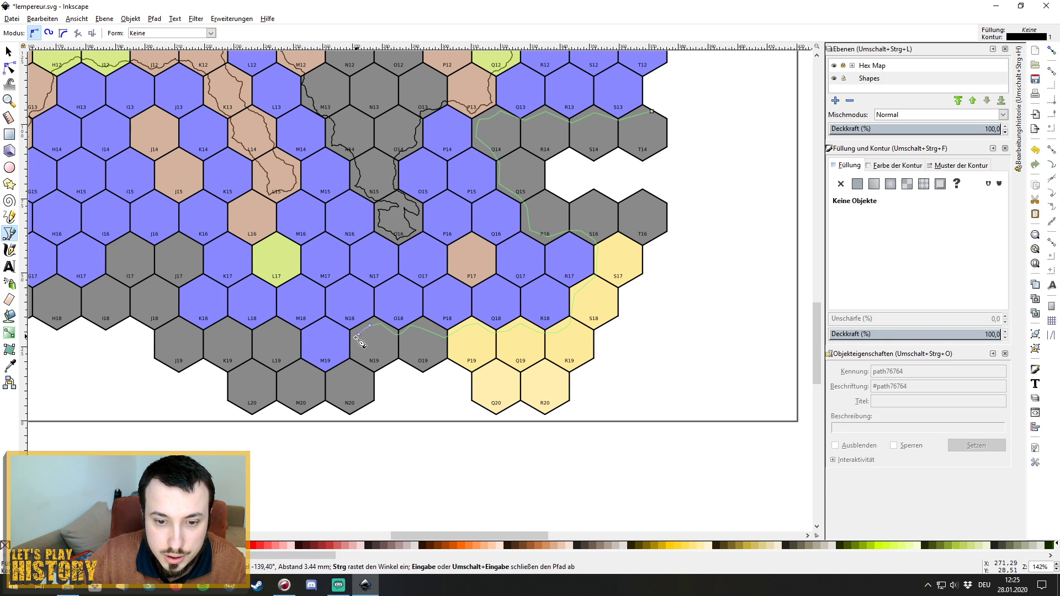
click(359, 334)
Route the outline around M19, along L19 and K18, and up past J17 to I17.
click(352, 363)
click(339, 373)
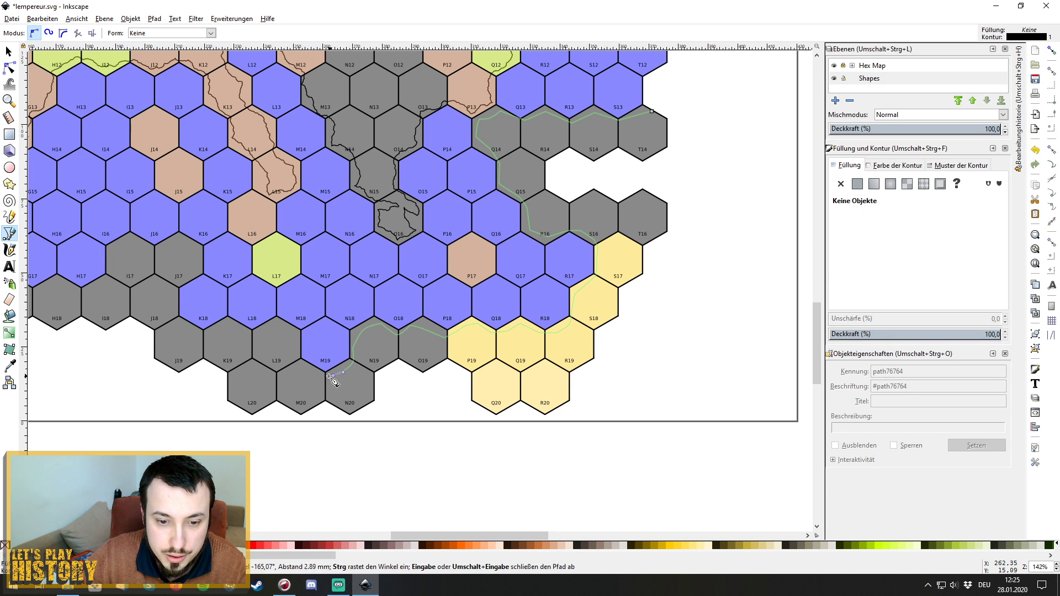
click(313, 377)
click(299, 366)
click(294, 346)
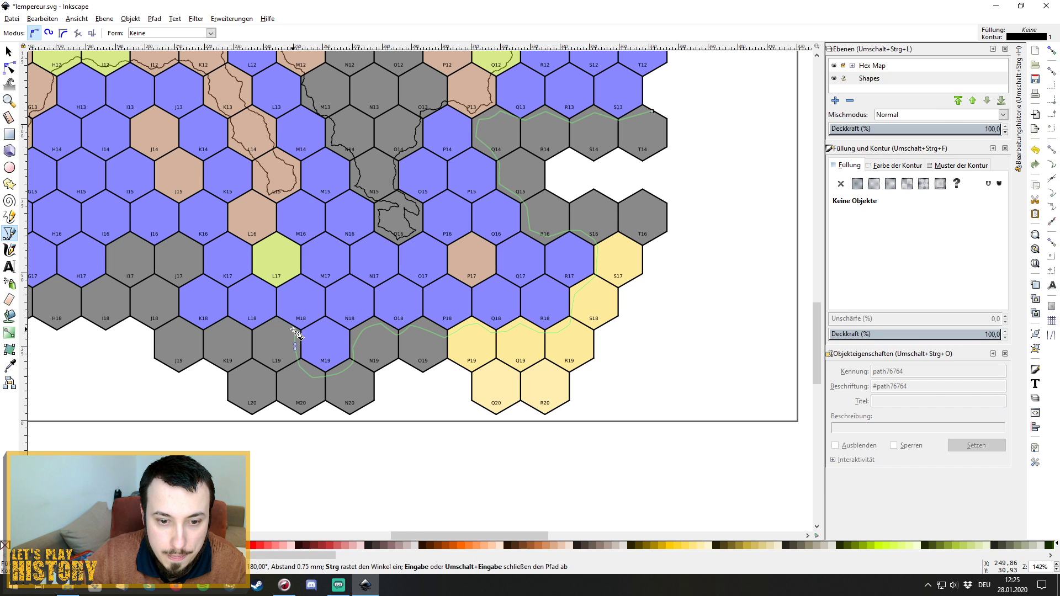
click(283, 327)
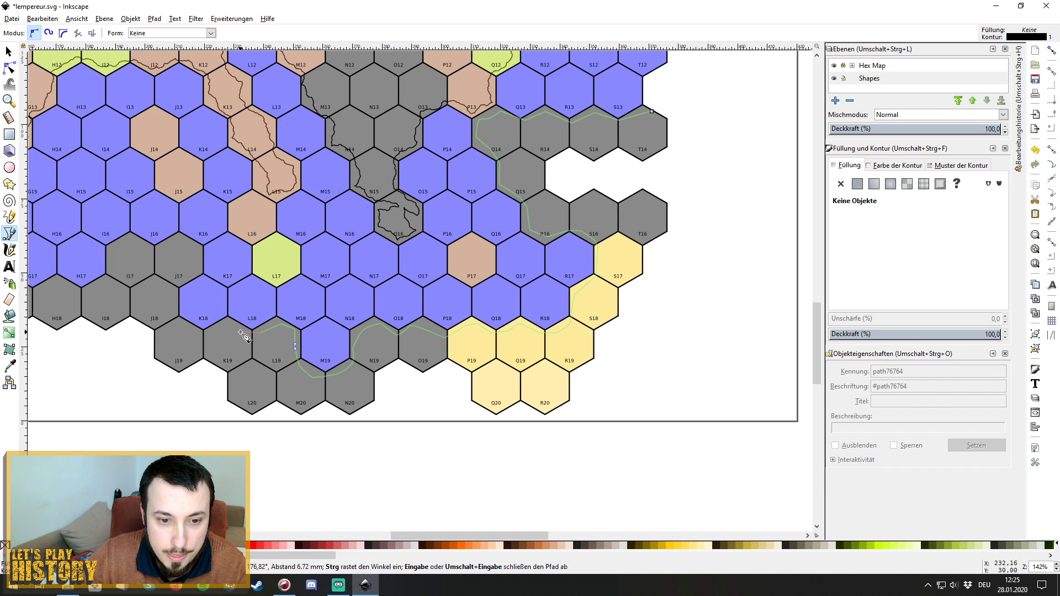
click(225, 321)
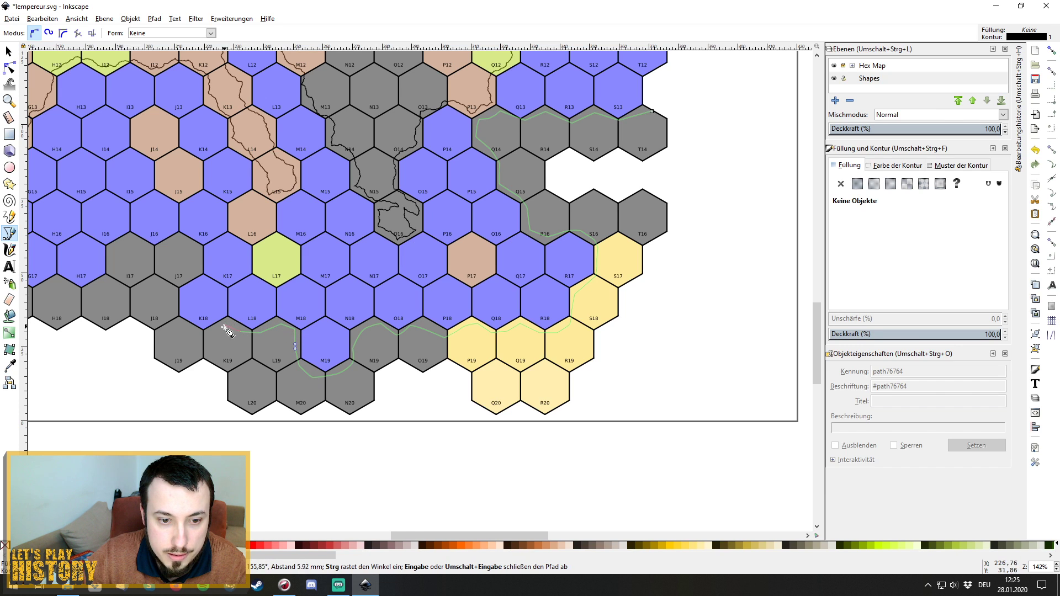
click(177, 319)
click(172, 291)
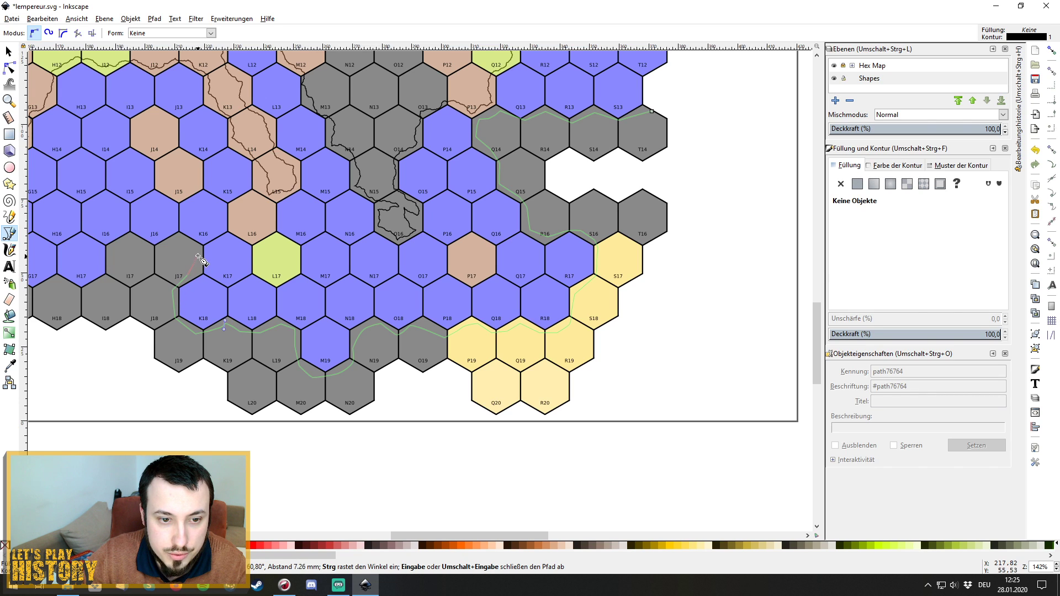
click(198, 257)
click(170, 243)
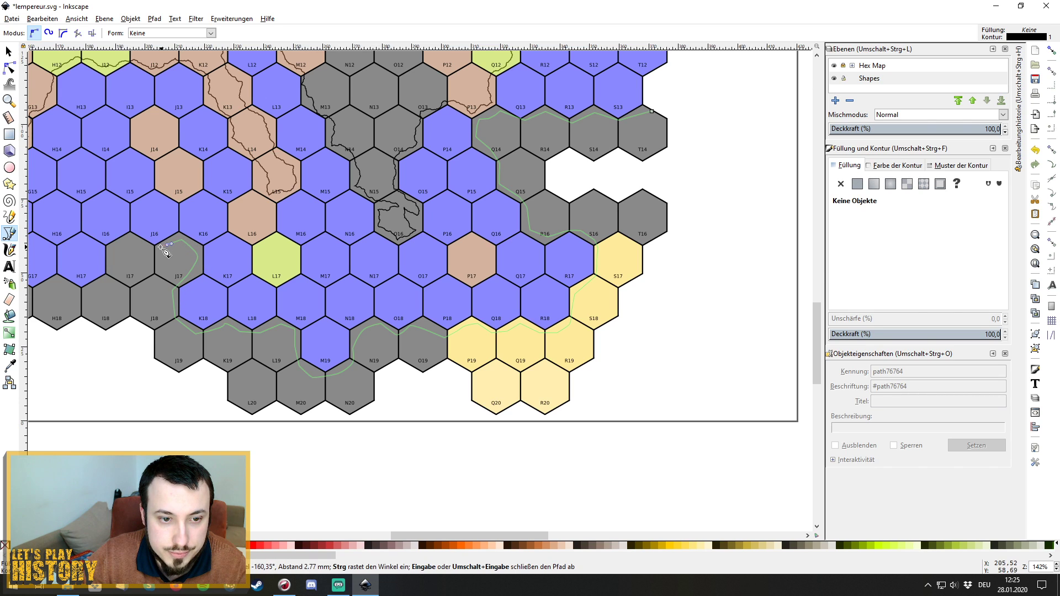
click(133, 242)
click(111, 259)
click(107, 275)
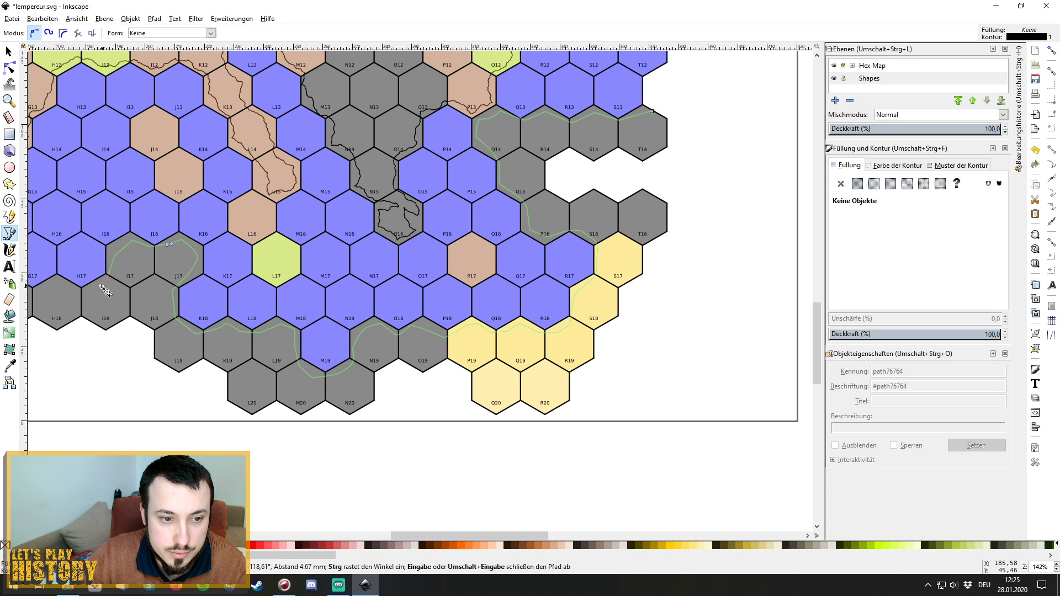
click(91, 290)
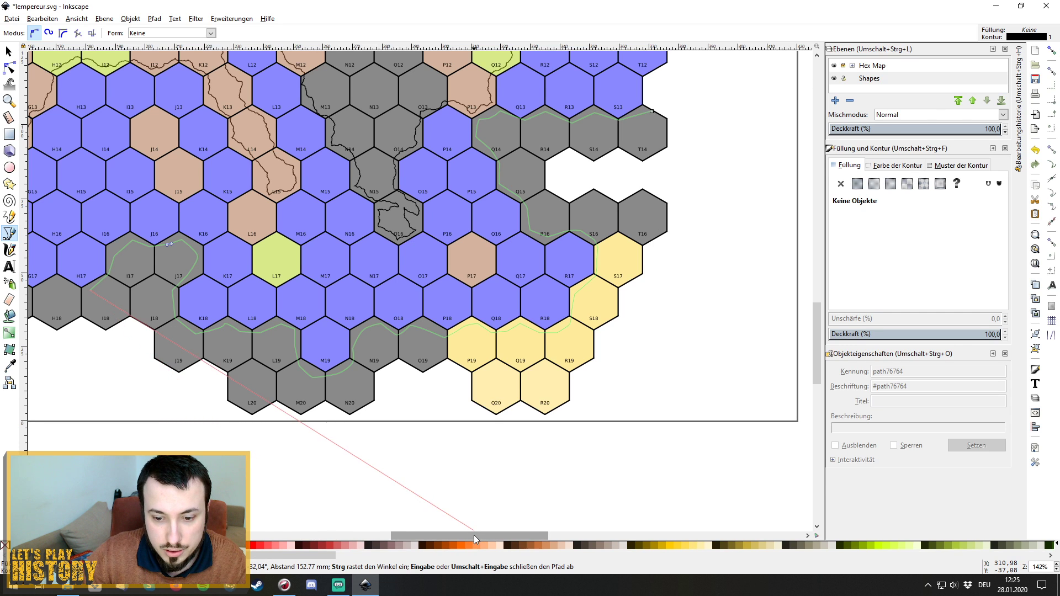
Extend the outline west below H17 through D17 and end it at the C17/C18 corner.
drag(474, 535, 399, 534)
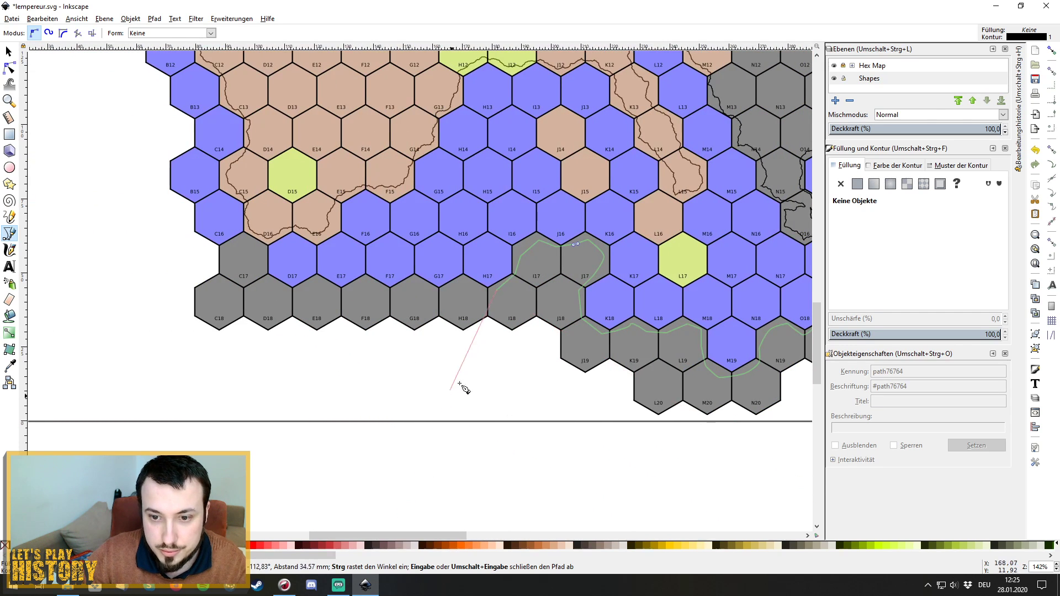
click(477, 292)
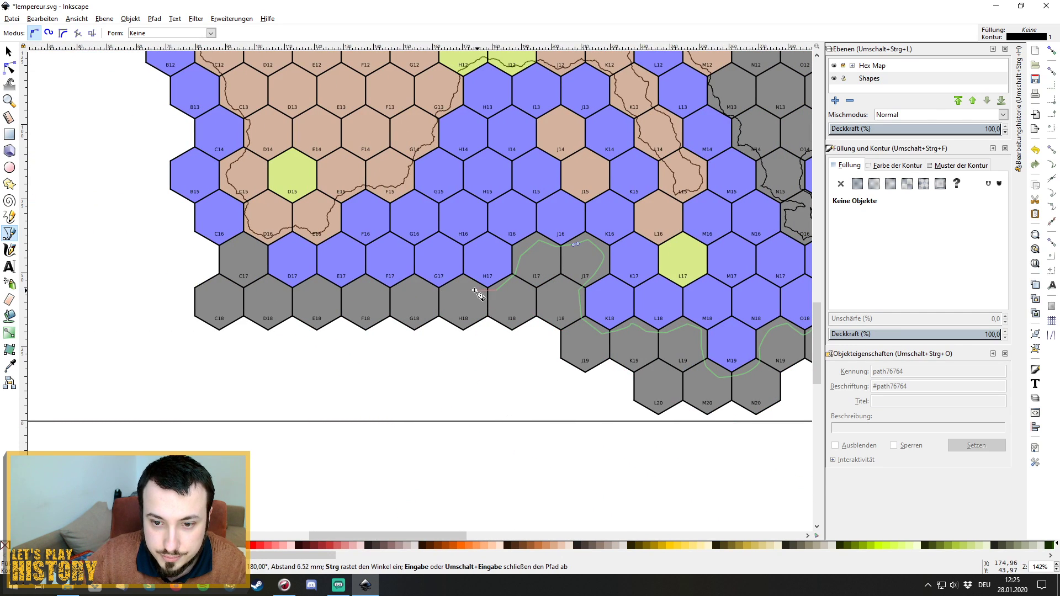
click(440, 292)
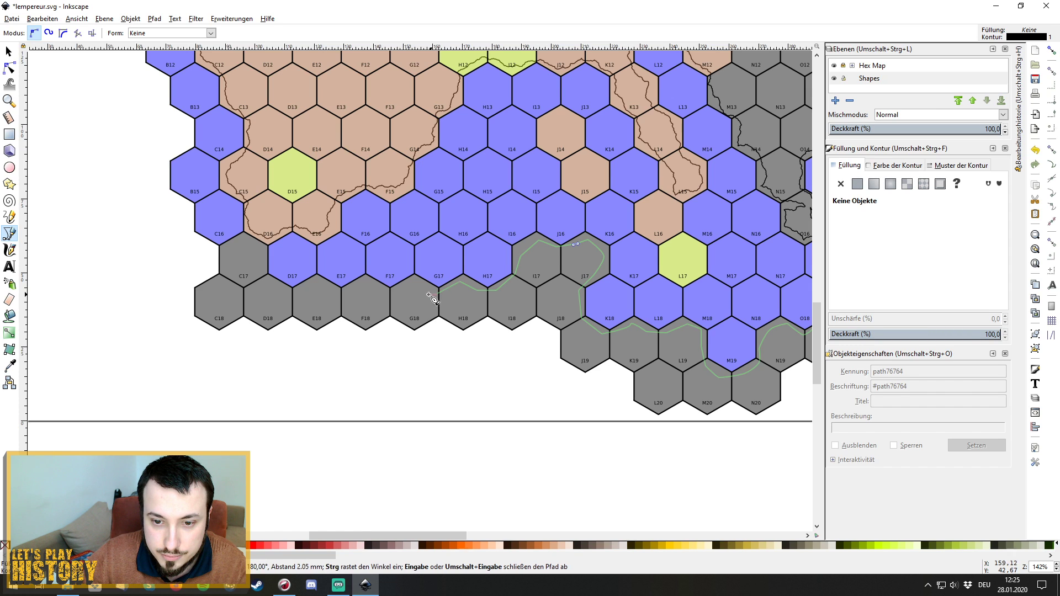
click(354, 288)
click(303, 287)
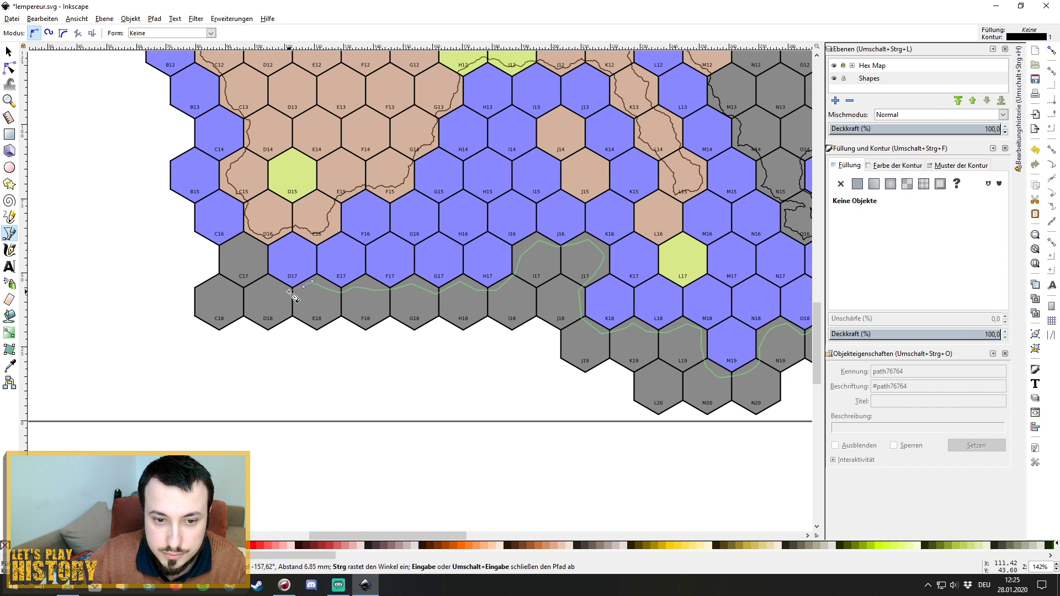
click(262, 264)
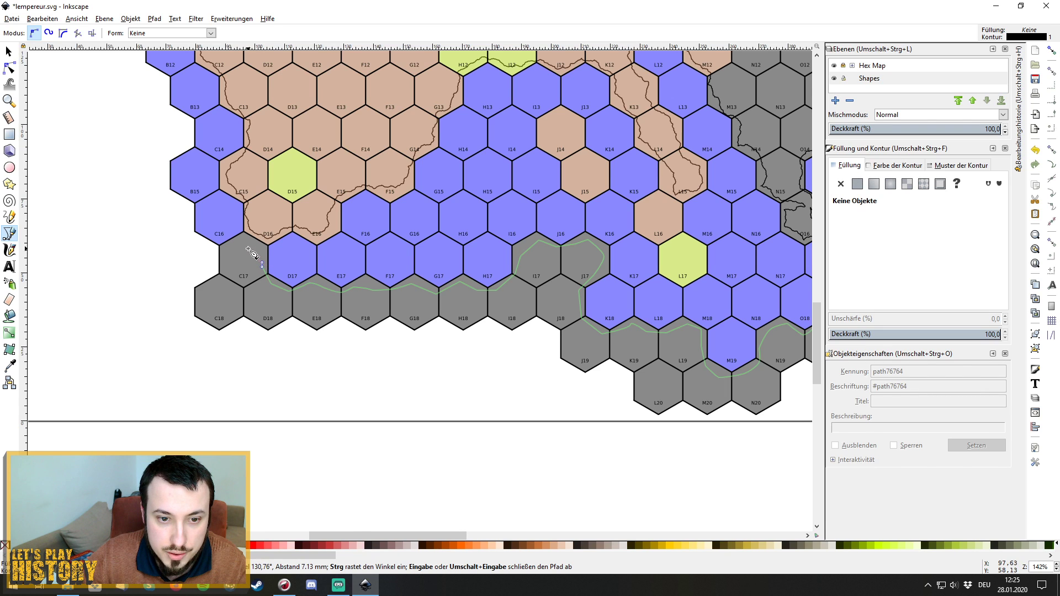
click(226, 260)
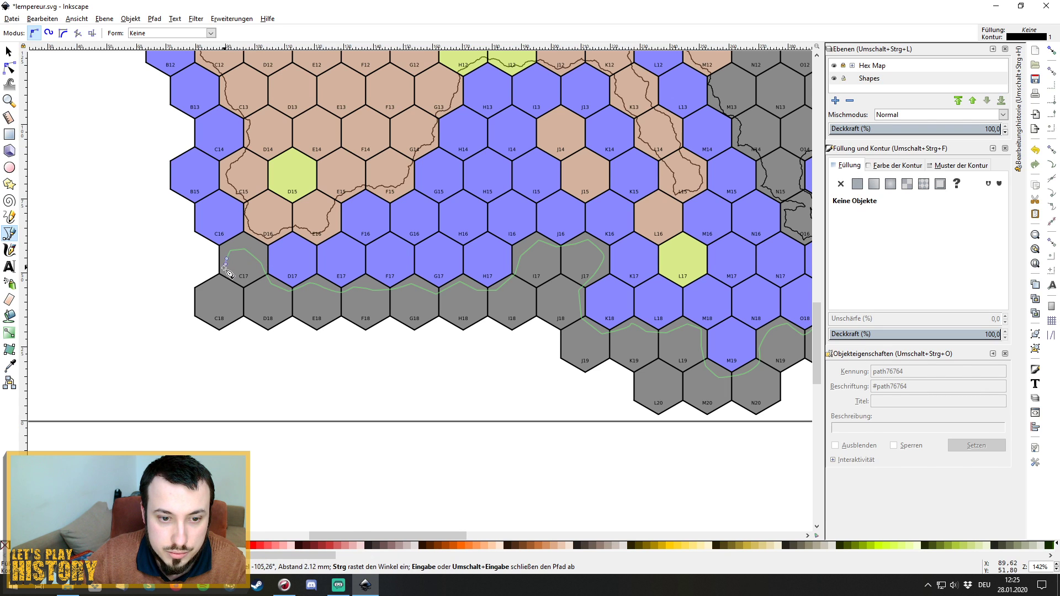
click(224, 271)
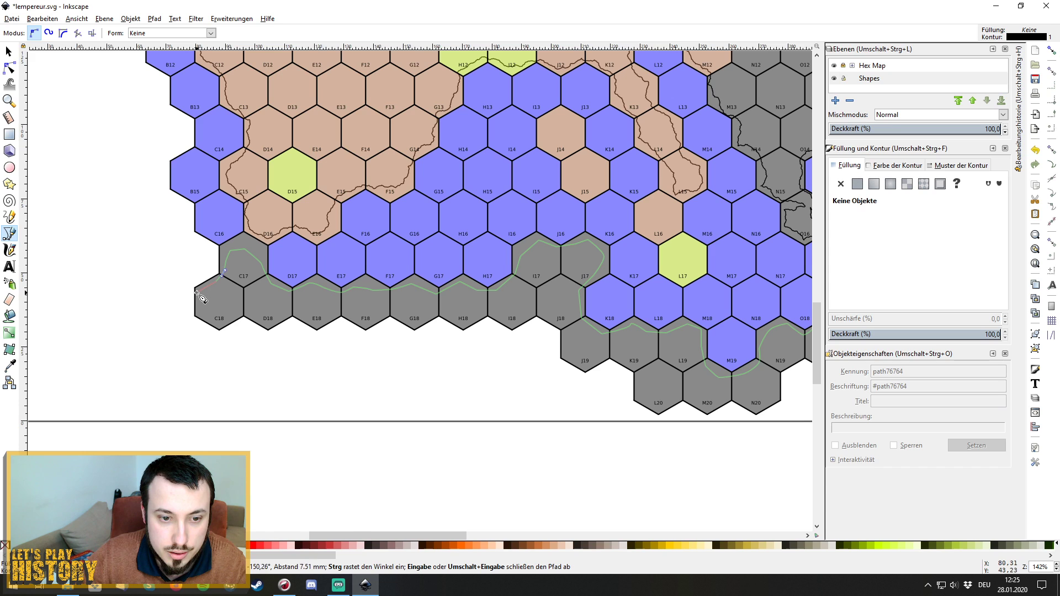
click(195, 294)
Finish the row-17 outline as a path and apply Fractalize (Fraktalisieren) to roughen it.
key(Return)
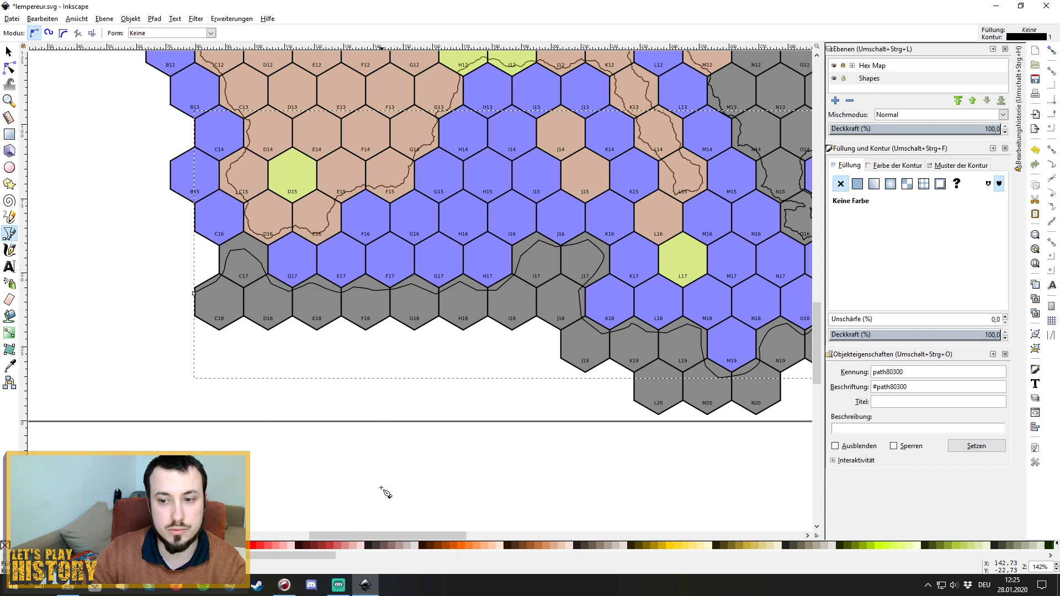
click(237, 20)
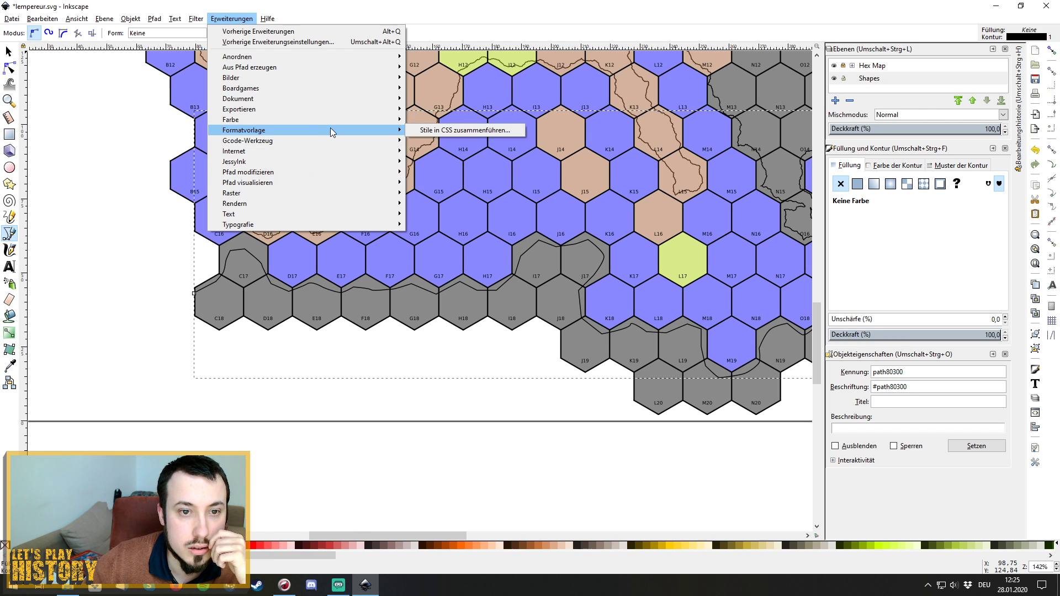
mouse_move(337, 108)
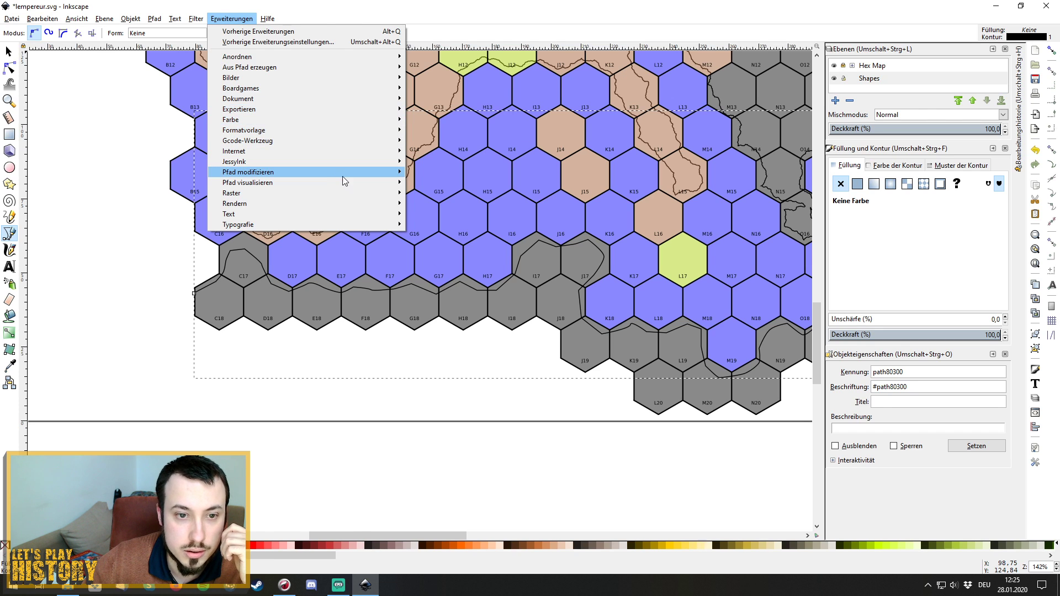
mouse_move(342, 172)
click(505, 205)
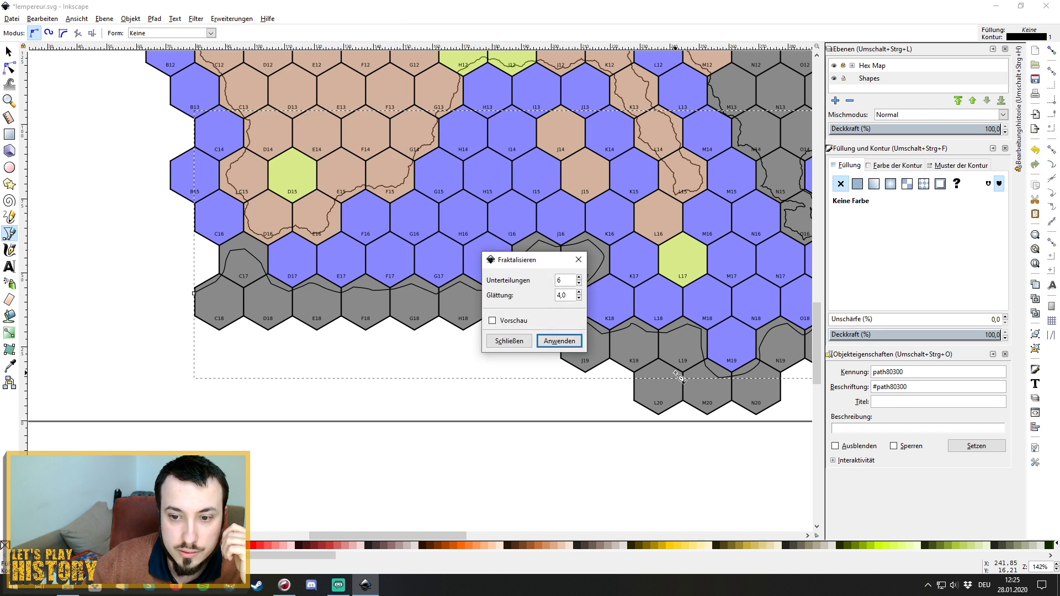
click(551, 341)
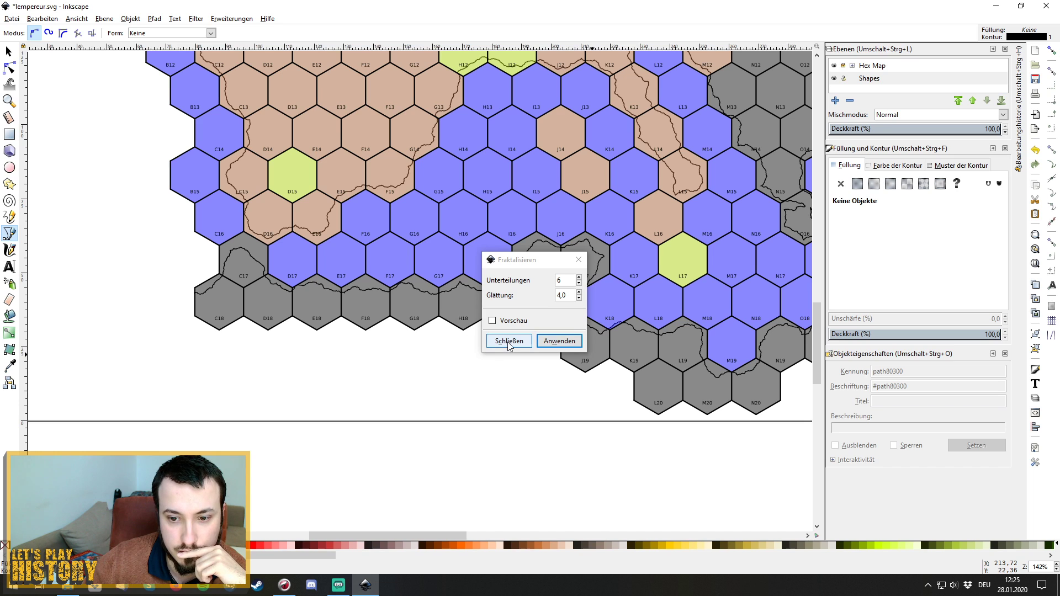
click(577, 259)
drag(417, 534, 478, 532)
scroll(527, 422, up, 4)
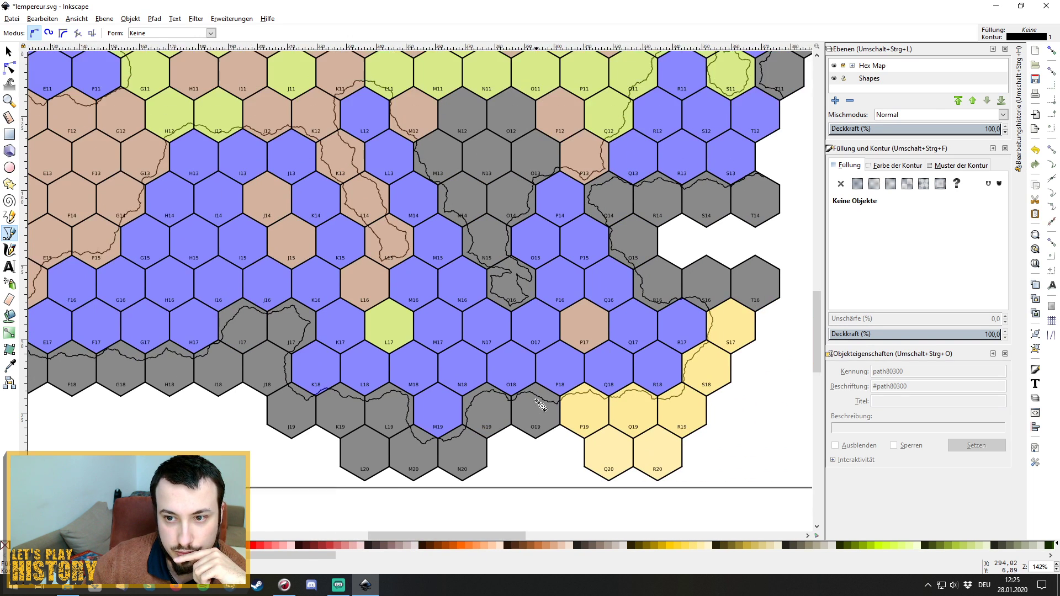
scroll(539, 404, up, 2)
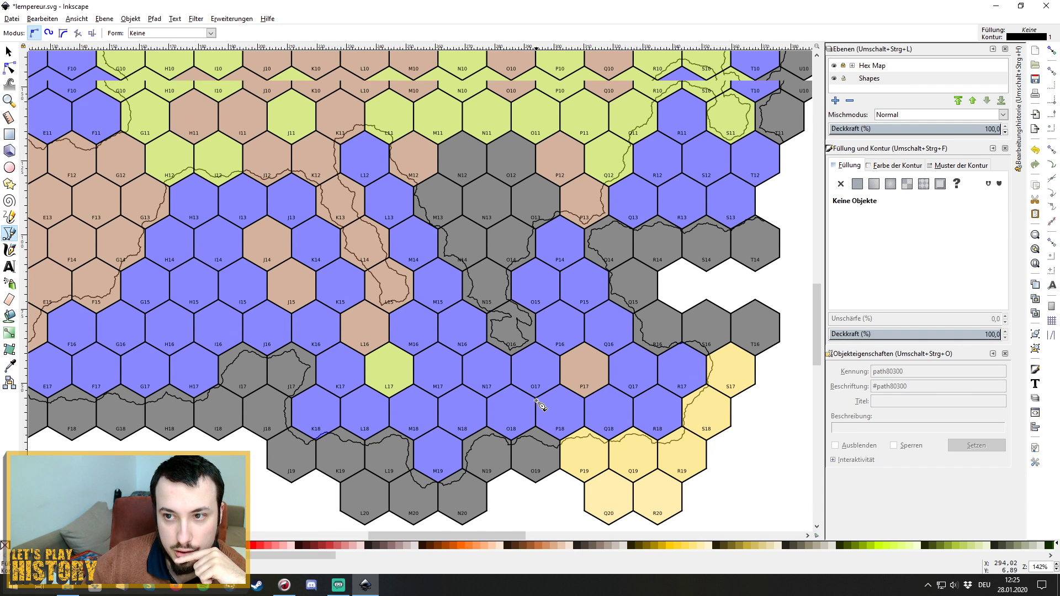
scroll(538, 405, down, 5)
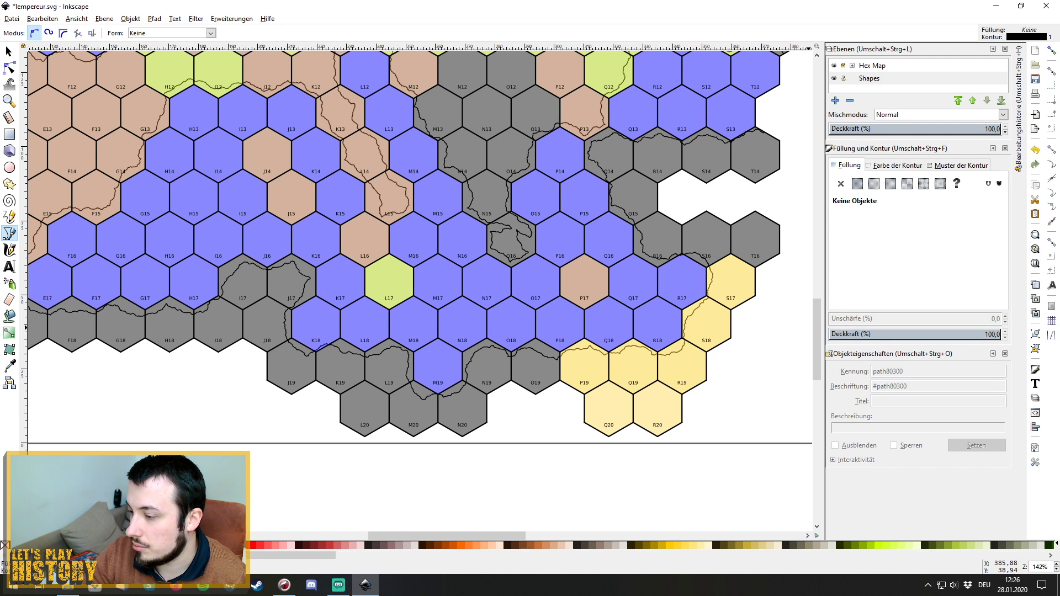
key(alt+Tab)
double_click(377, 220)
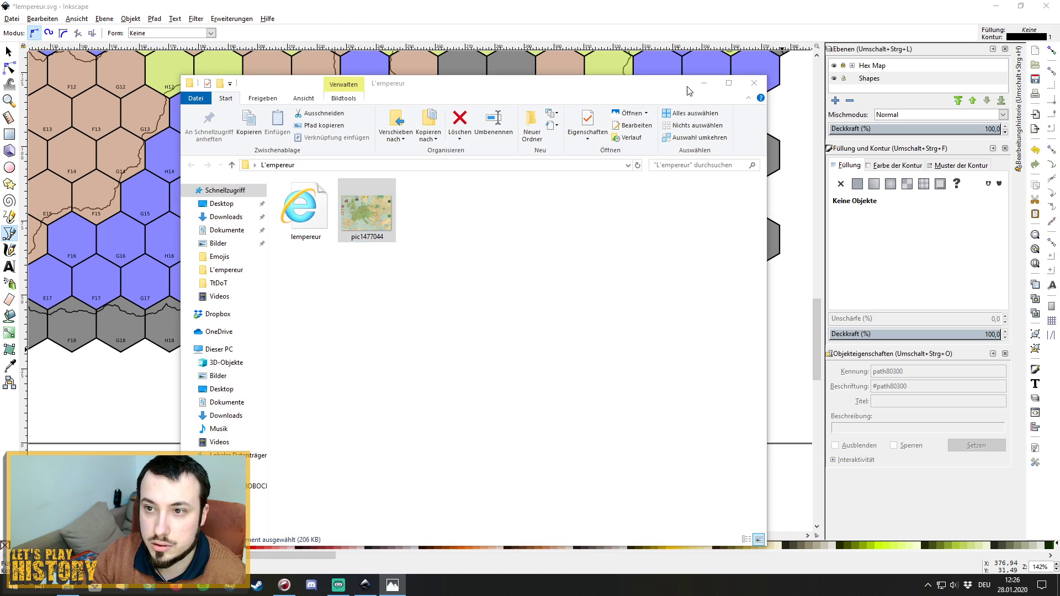
click(704, 83)
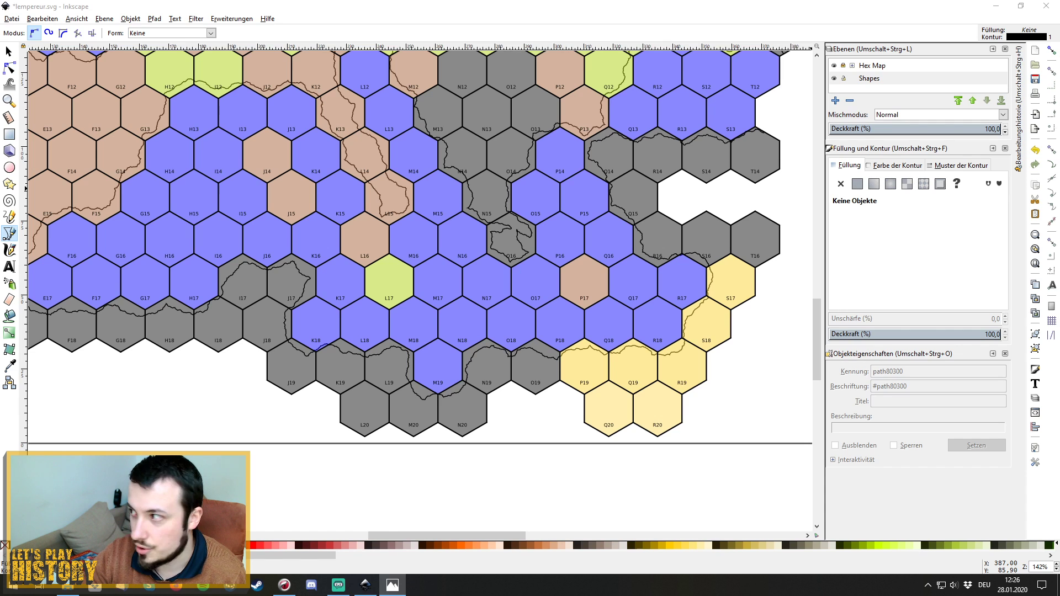
key(alt+F4)
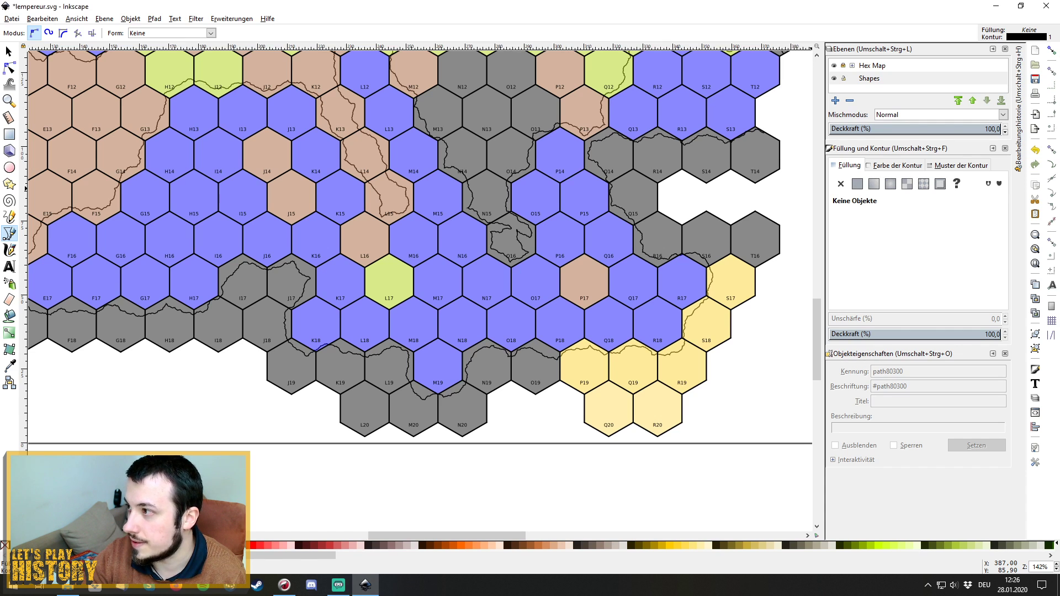
key(alt+Tab)
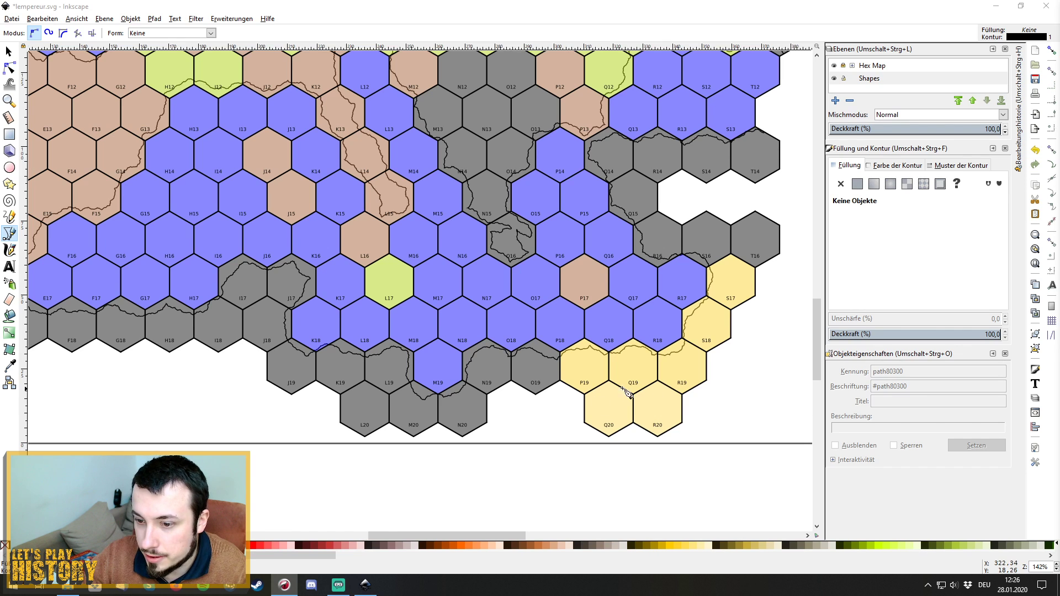
Draw a two-node path from R20's right corner up into R19.
click(681, 408)
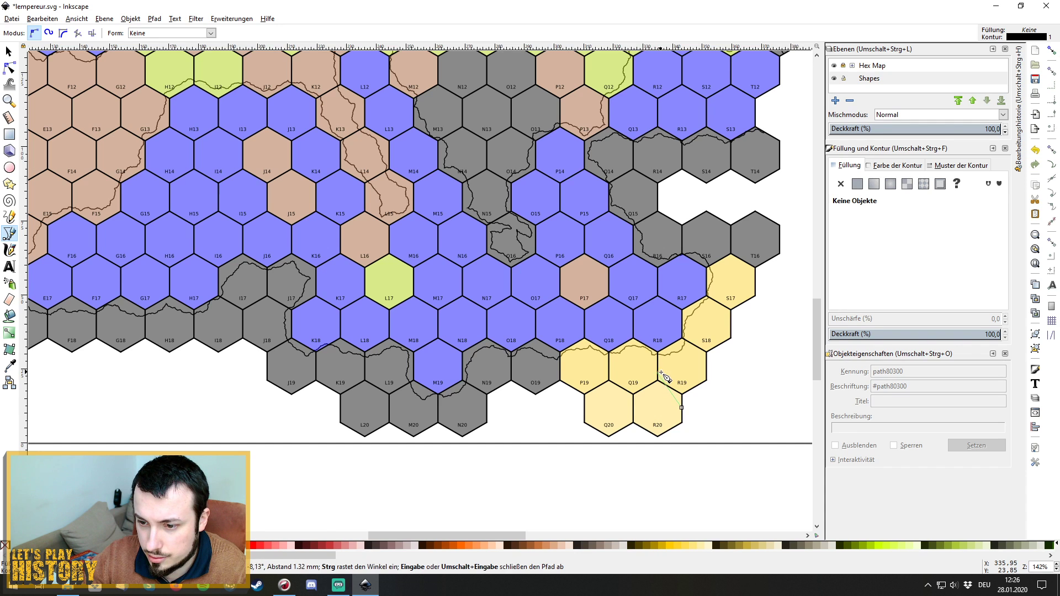
click(666, 377)
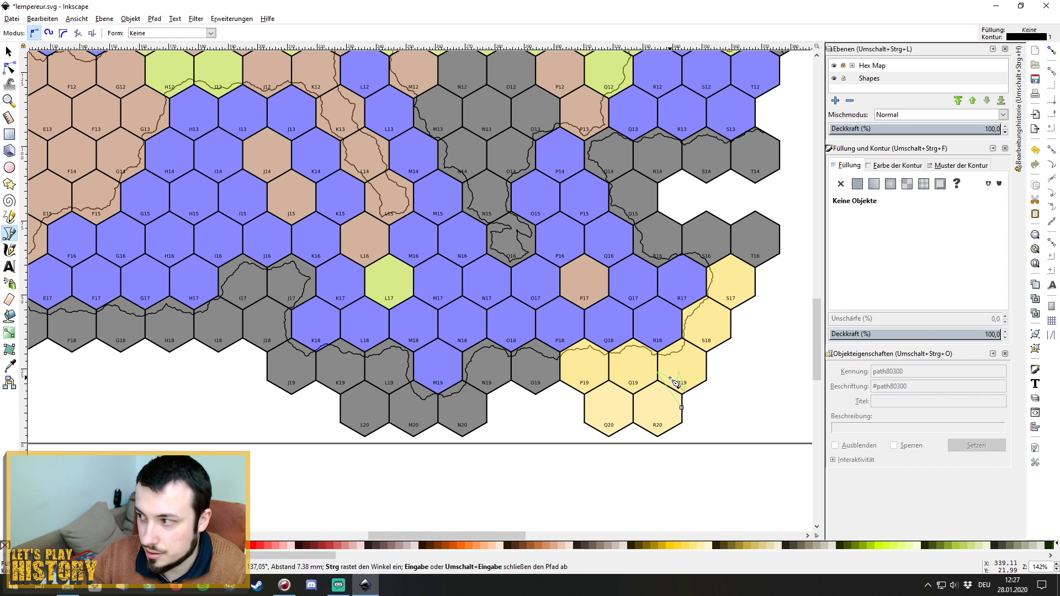
key(Return)
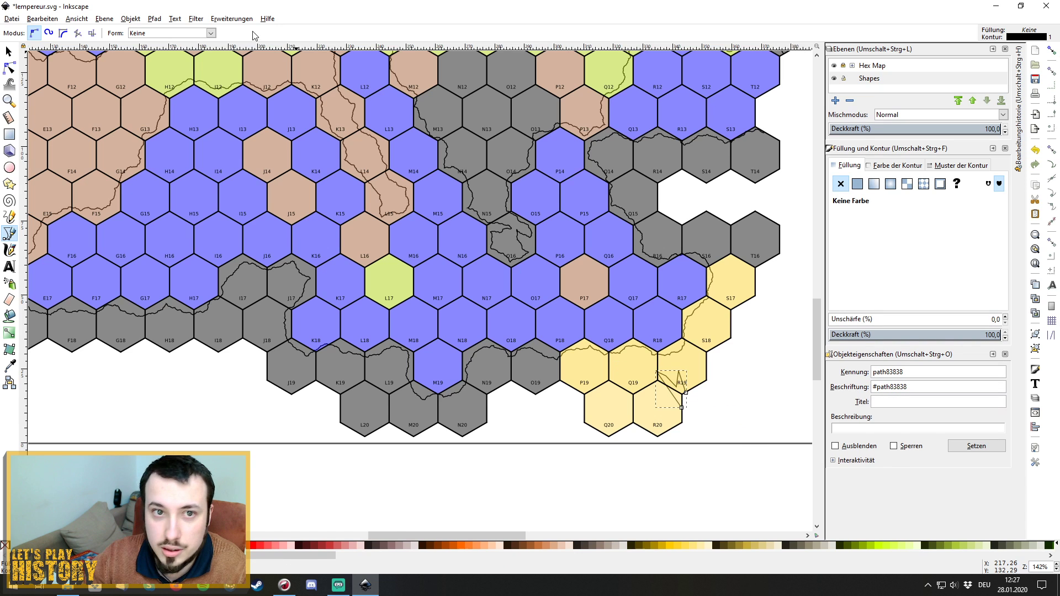
Apply Fractalize with live preview to the short R19 path.
click(232, 19)
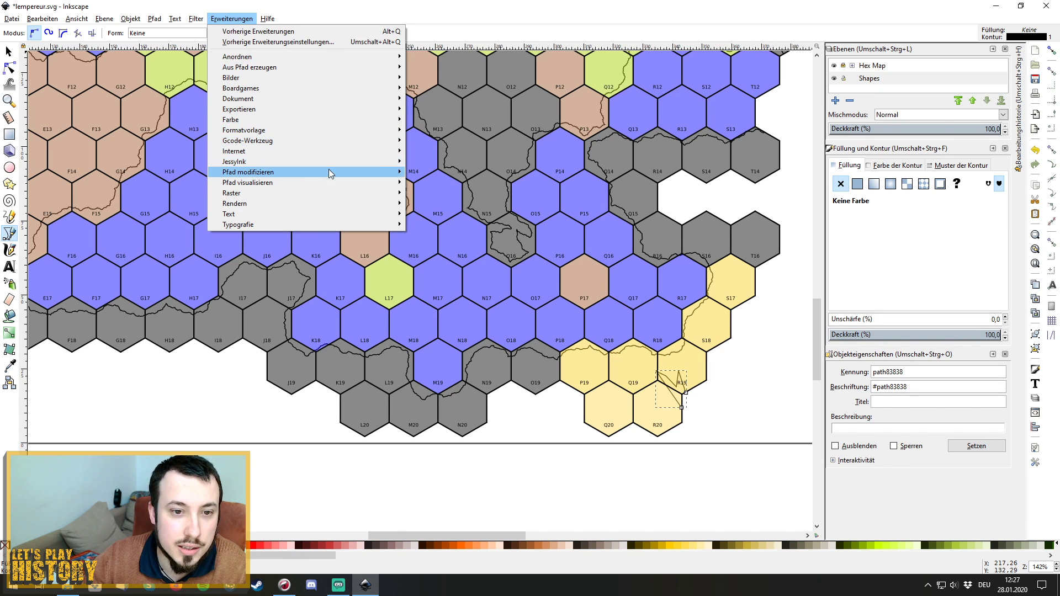
mouse_move(329, 172)
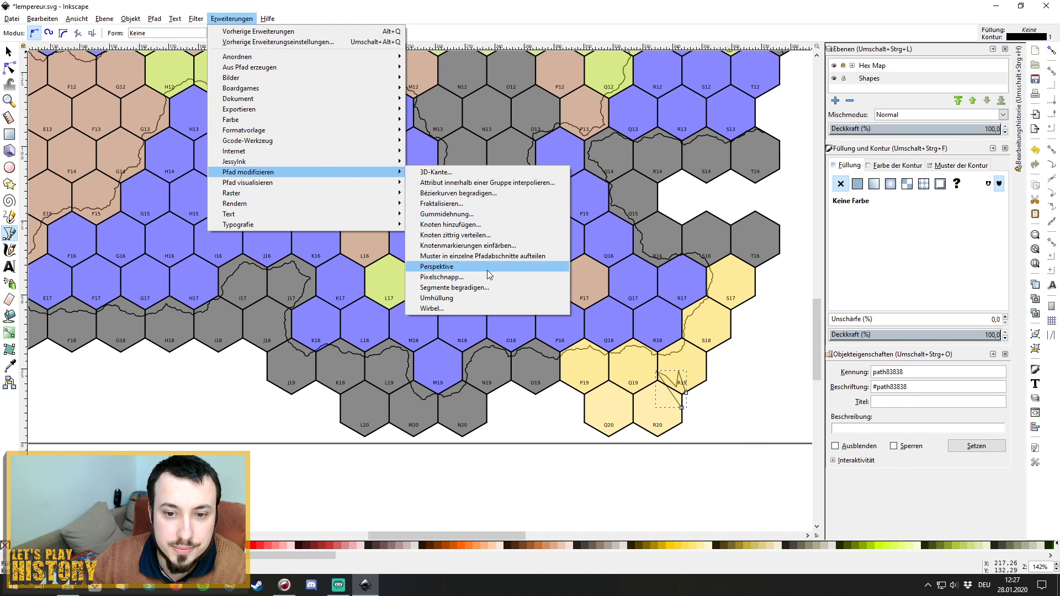
click(488, 204)
click(491, 321)
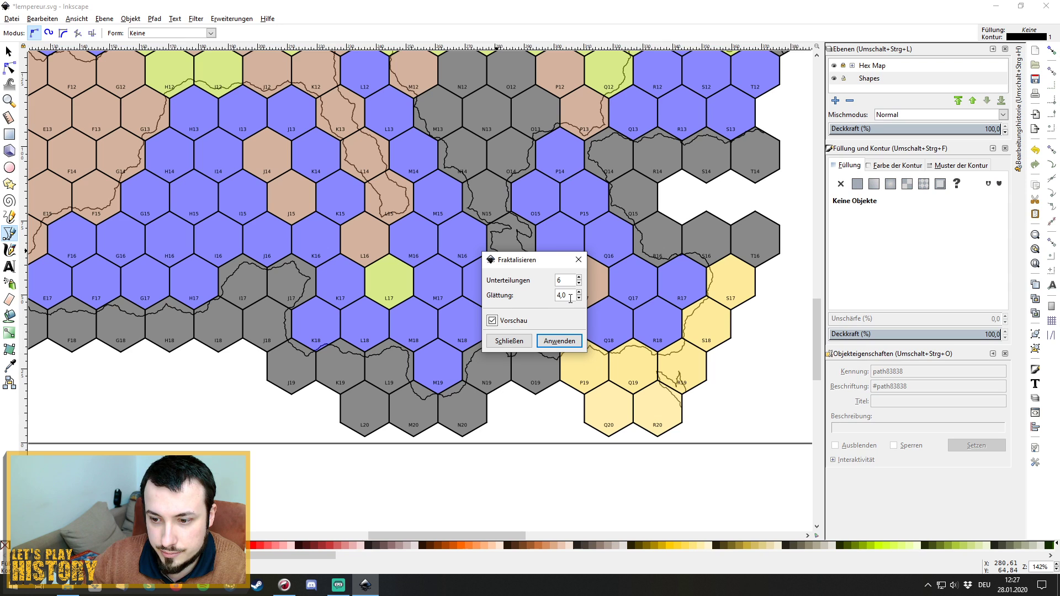
click(560, 344)
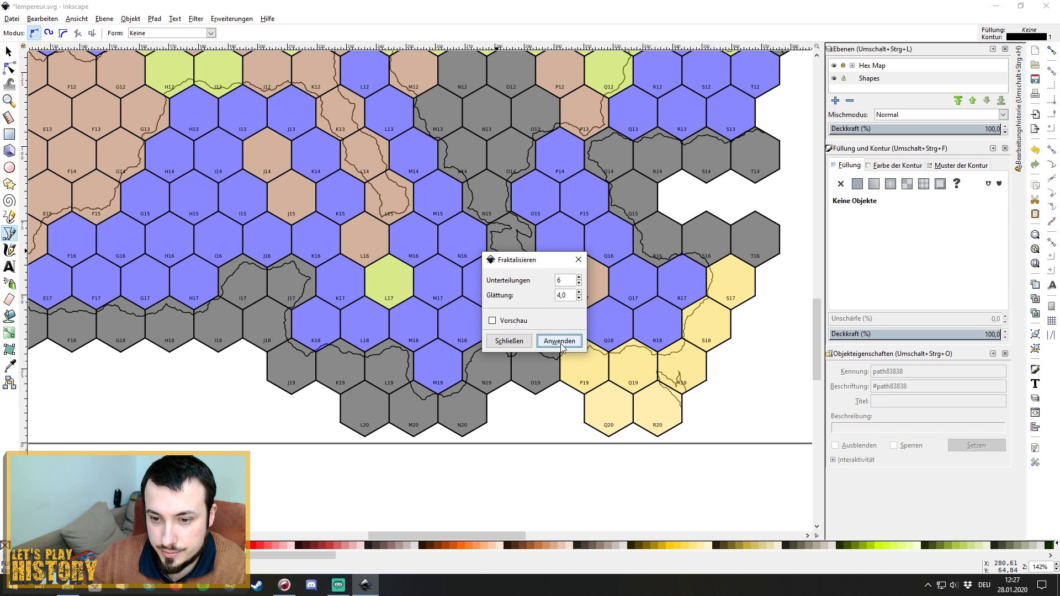
click(578, 260)
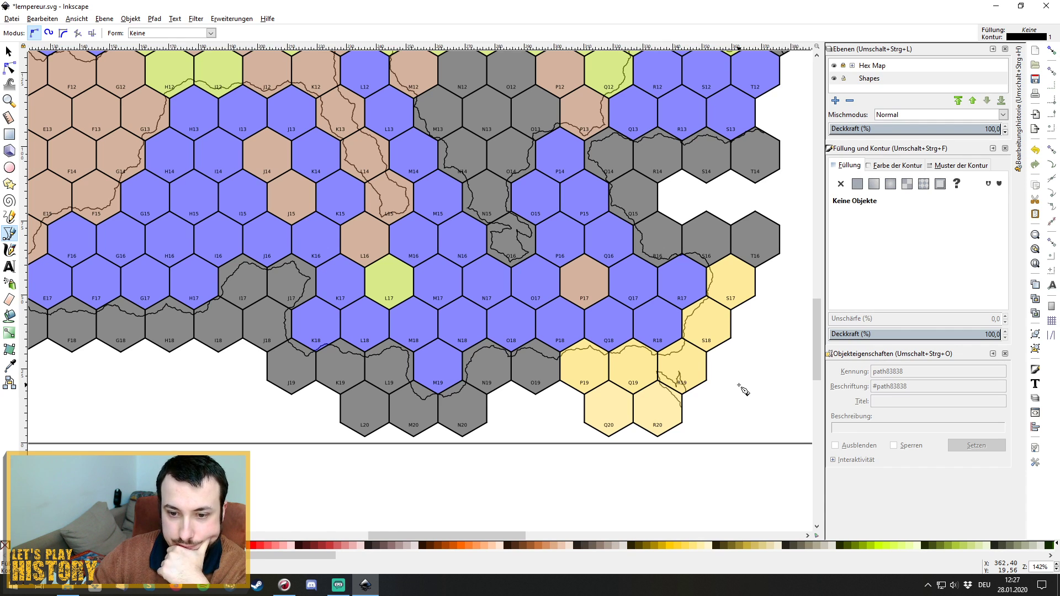
Place the first node of a new outline at hex P17's corner.
scroll(742, 389, up, 1)
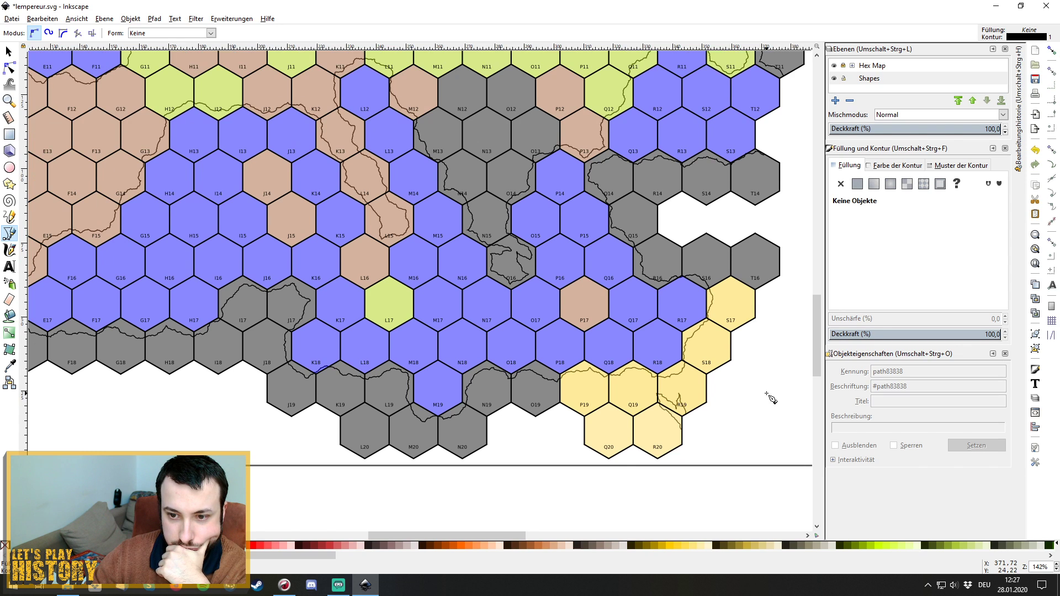
click(564, 297)
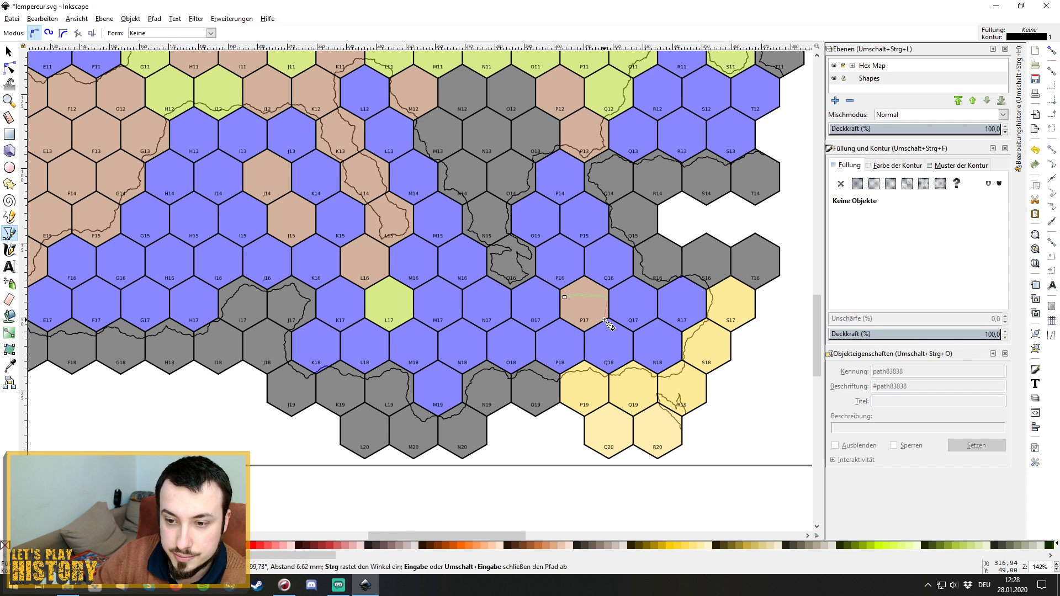
Close the P17 outline at its start node and roughen it with Fractalize using live preview.
click(605, 315)
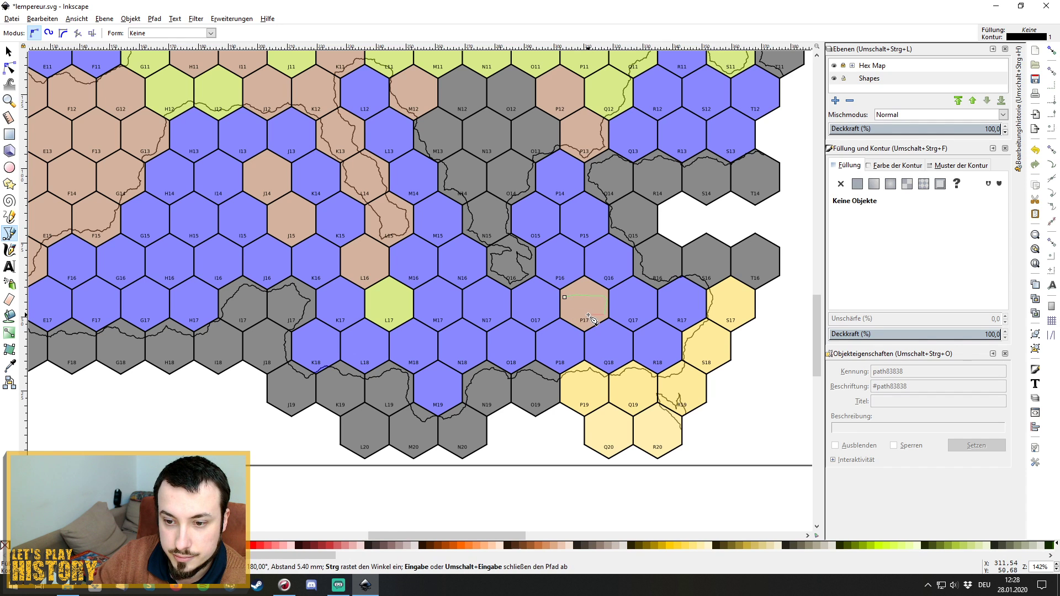
click(564, 298)
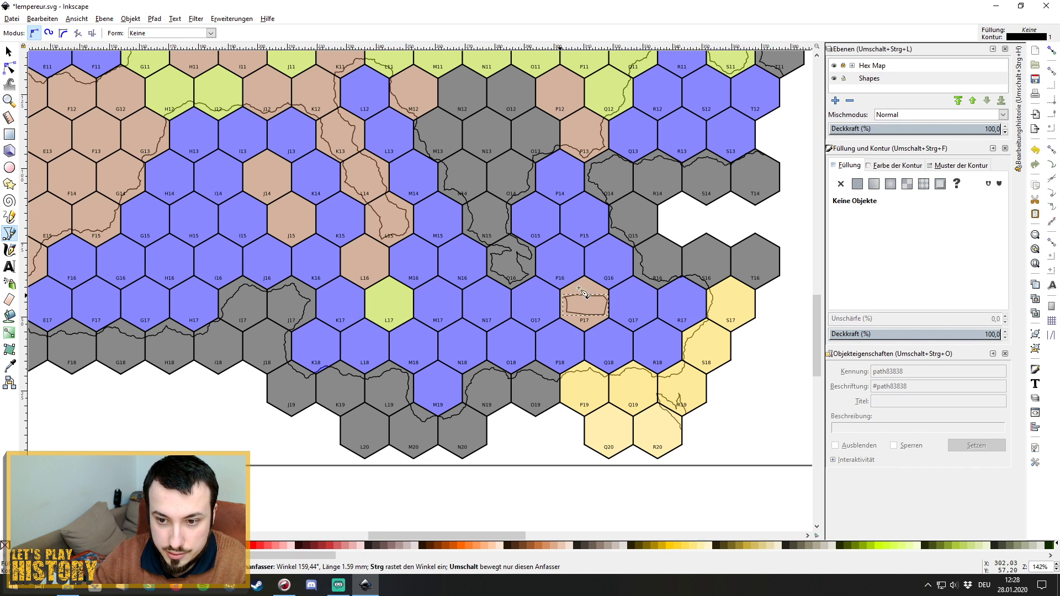
click(229, 20)
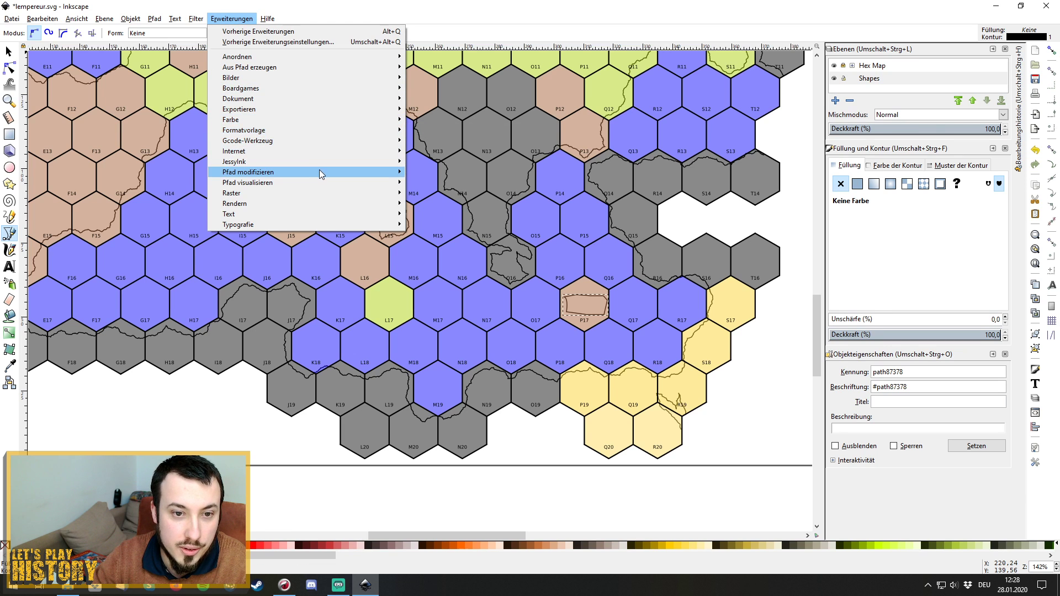
mouse_move(319, 172)
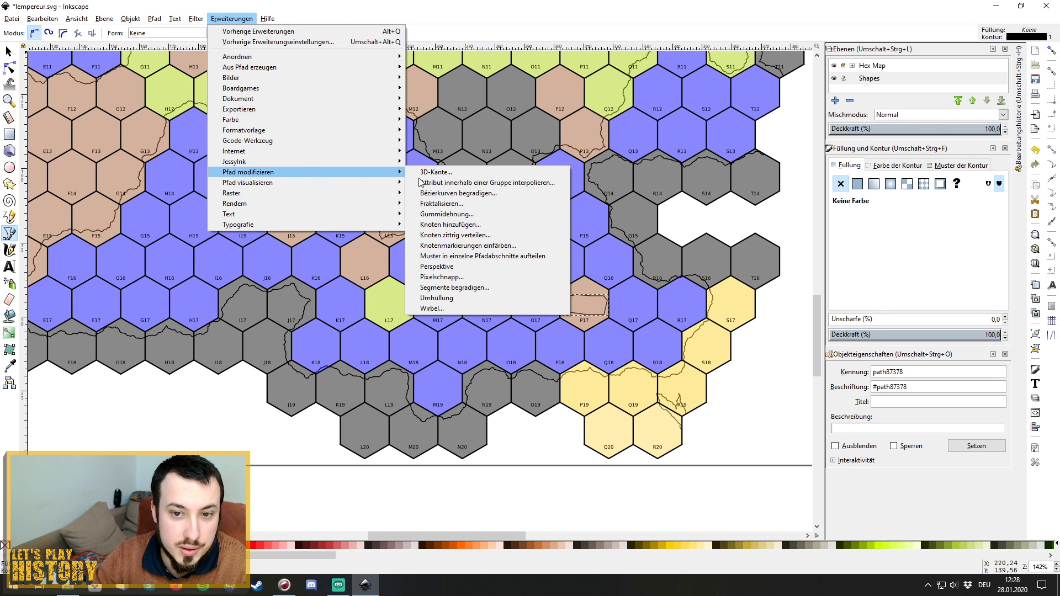
click(496, 204)
drag(544, 246, 418, 259)
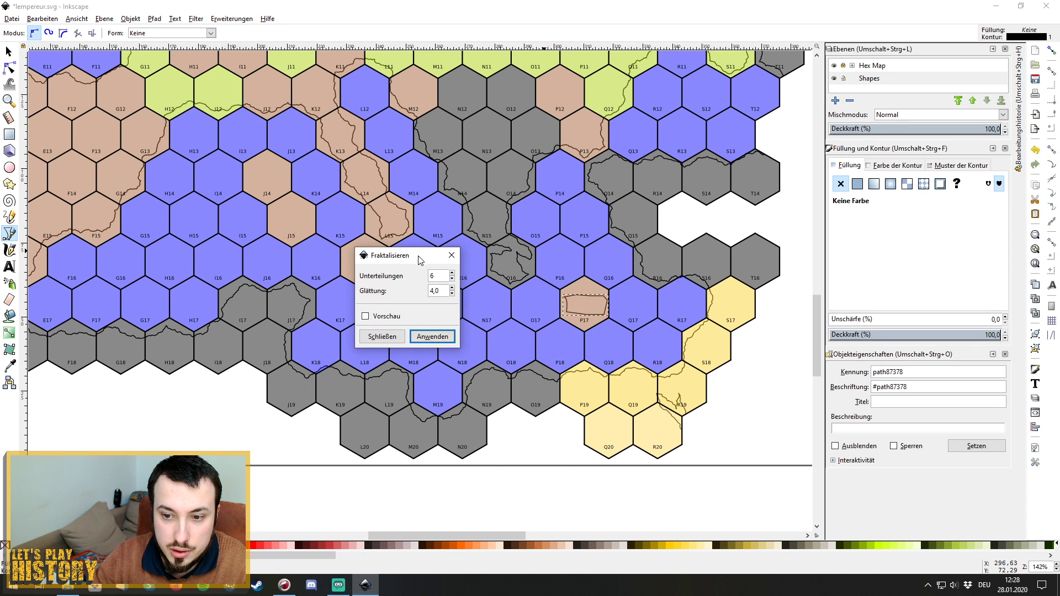
click(366, 317)
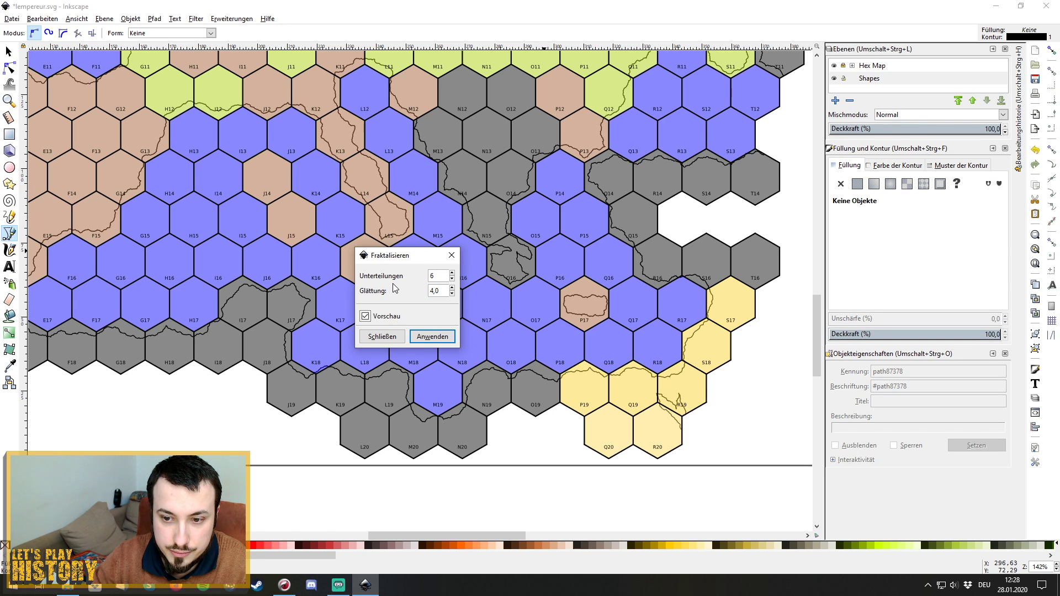
click(432, 338)
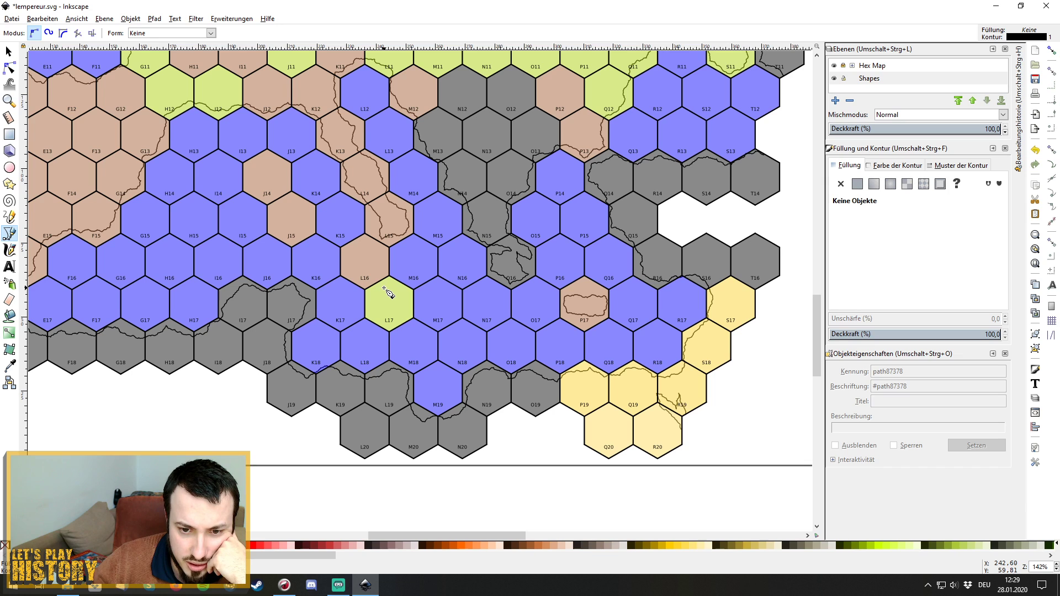
Draw a closed outline in hex L17, apply Fractalize, then undo the roughening.
click(384, 287)
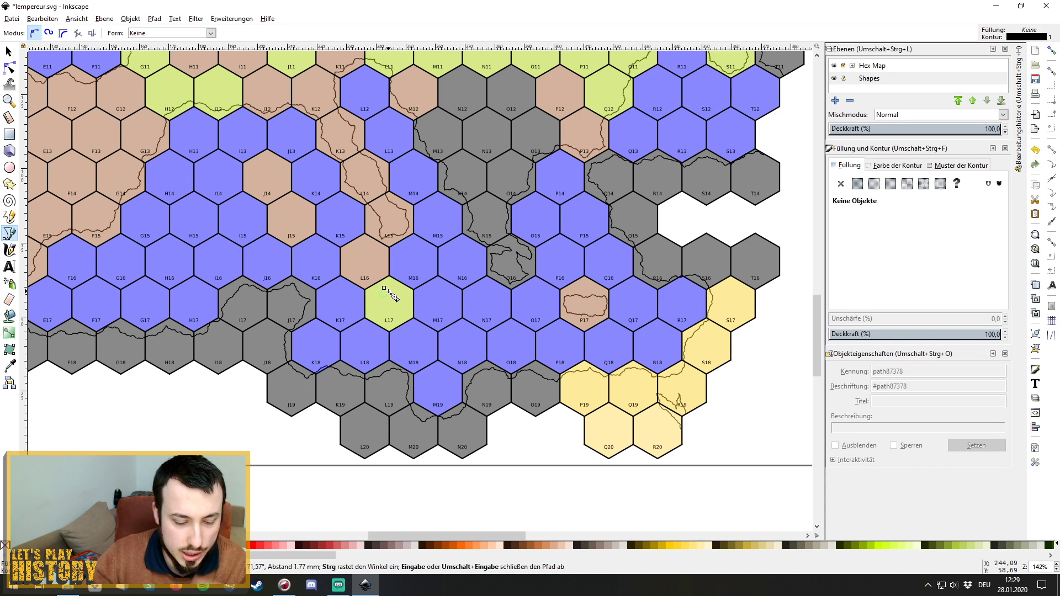
click(383, 288)
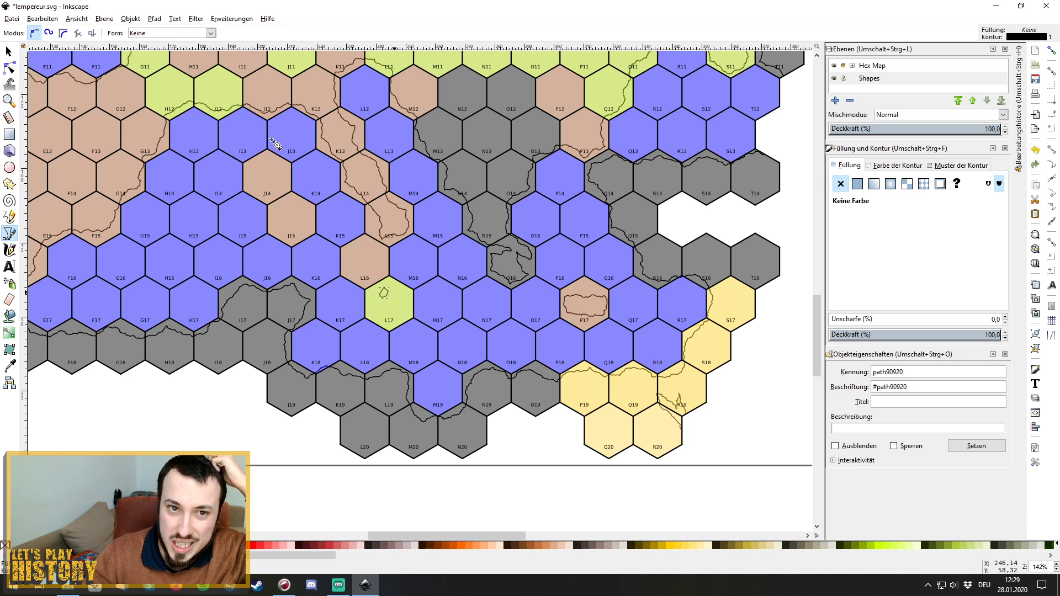
click(232, 18)
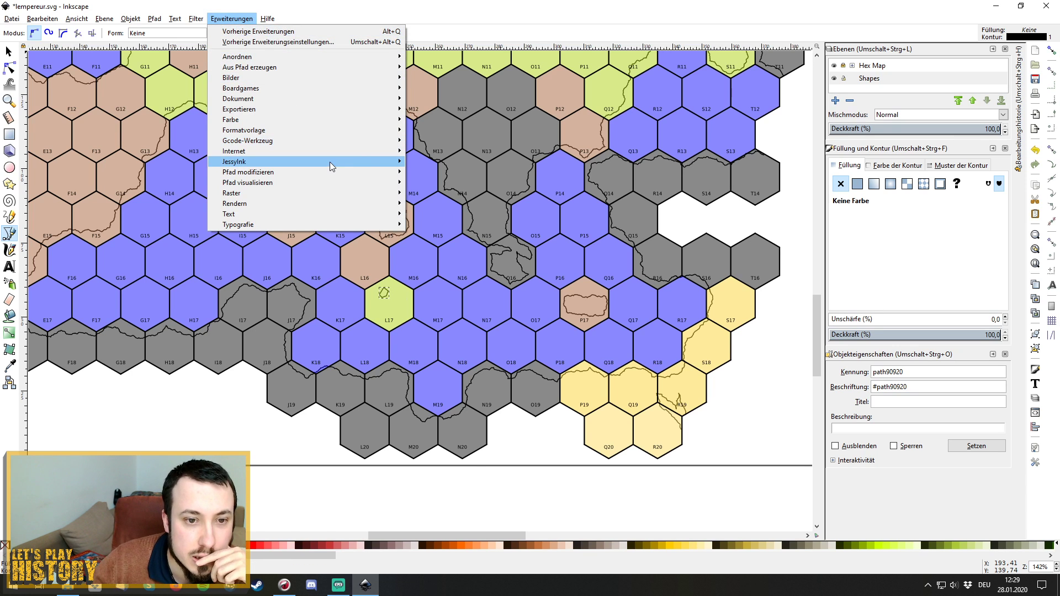
mouse_move(343, 173)
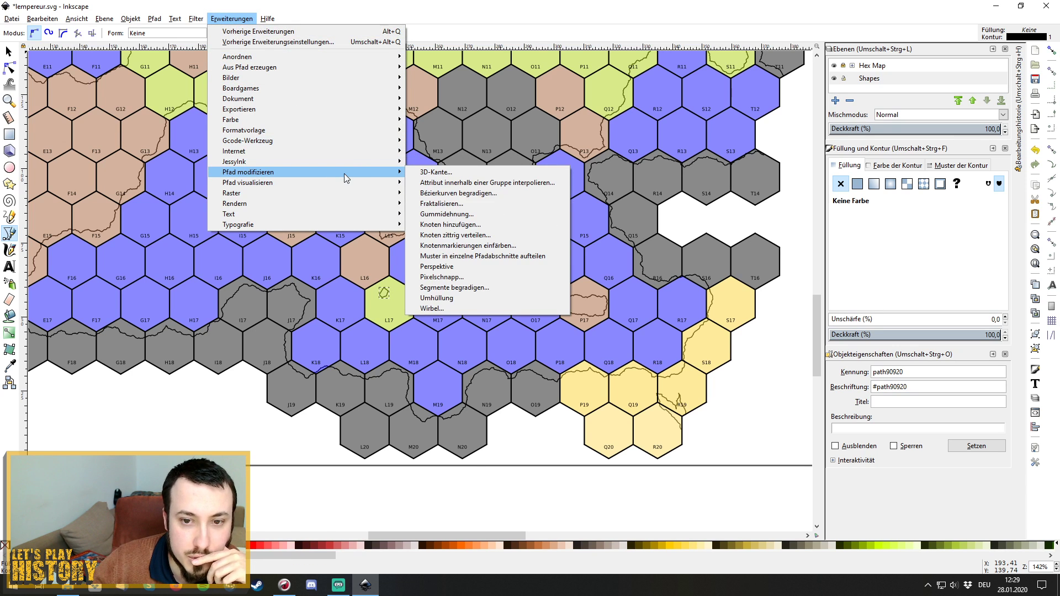
click(482, 202)
click(566, 342)
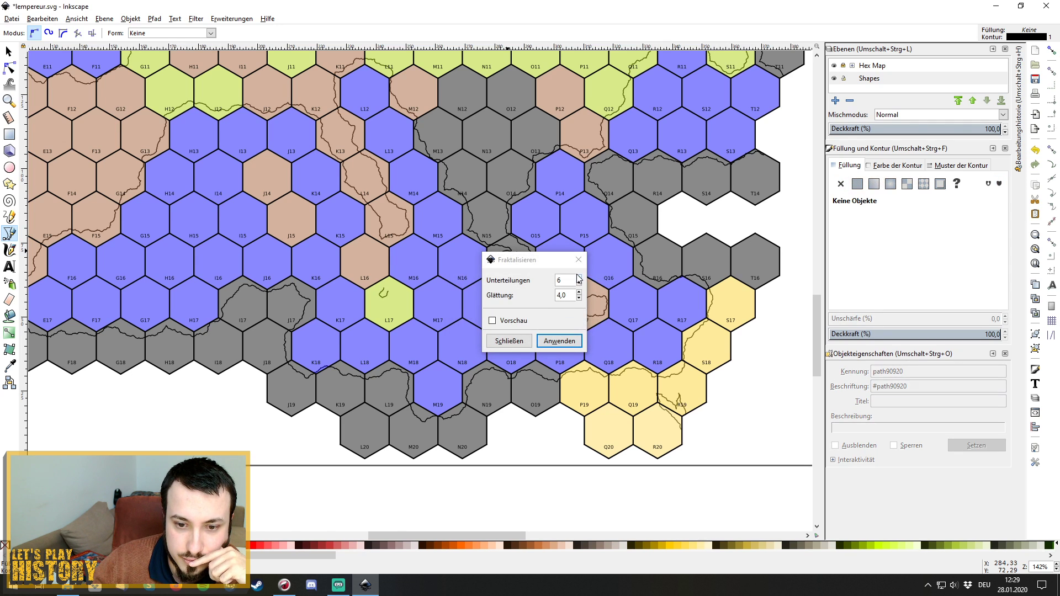
click(509, 340)
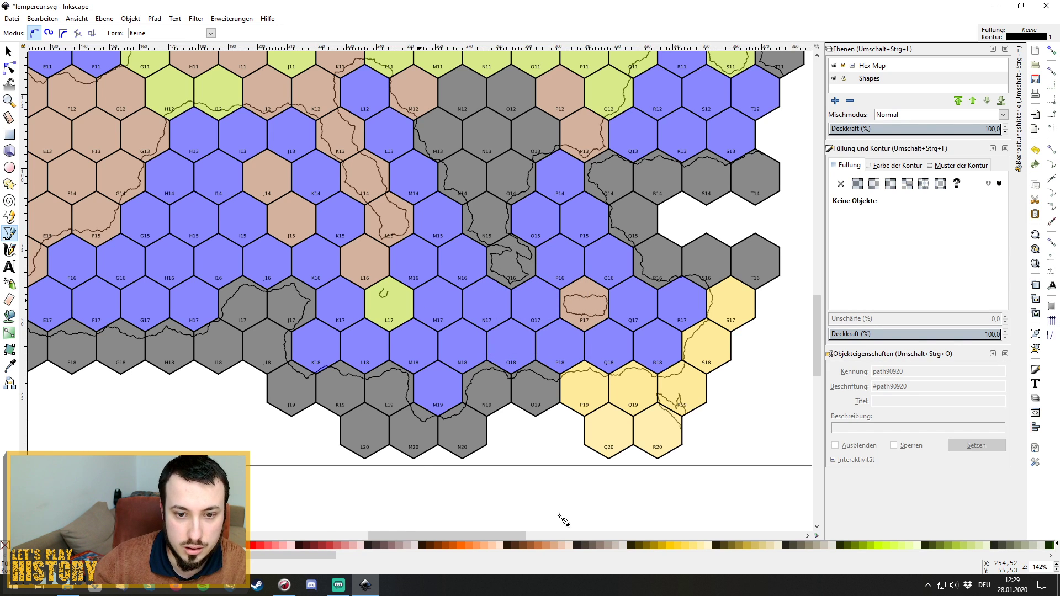
key(ctrl+z)
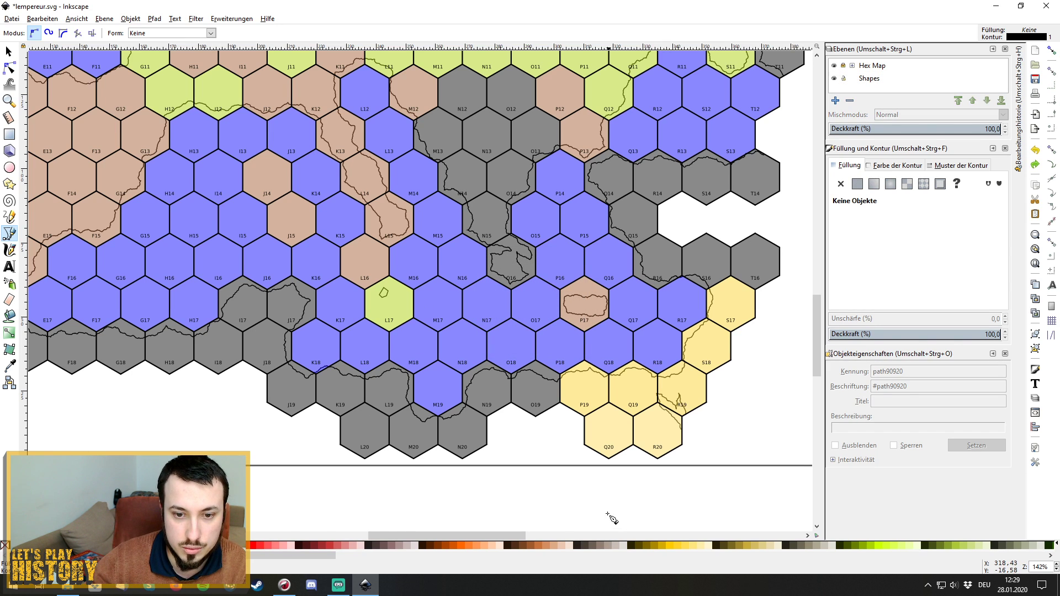
Save the map, then select the L17 outline and preview Fractalize without applying it.
click(11, 18)
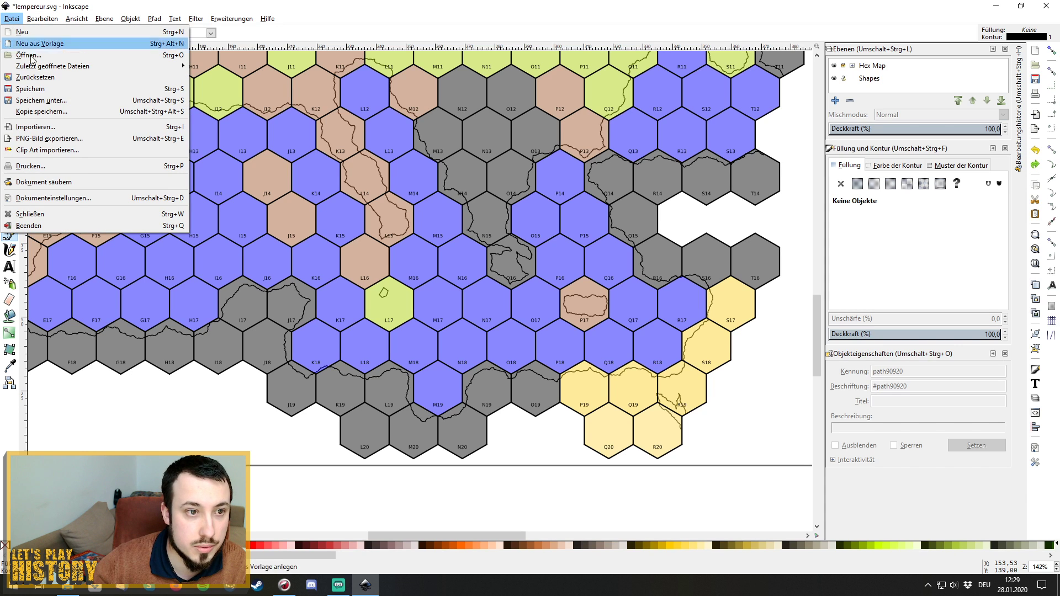
click(40, 89)
key(s)
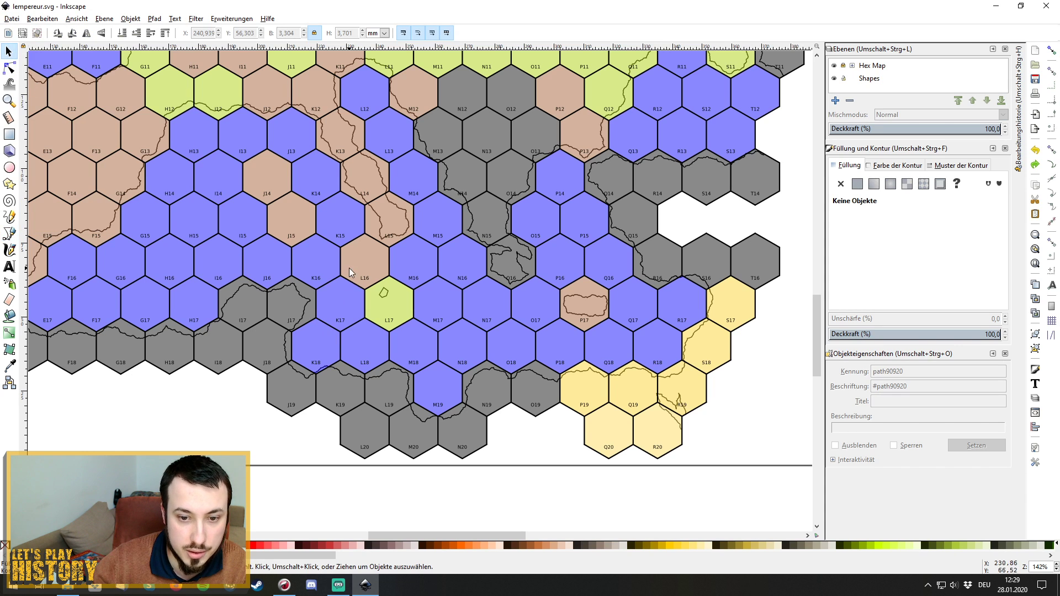
click(384, 293)
click(232, 19)
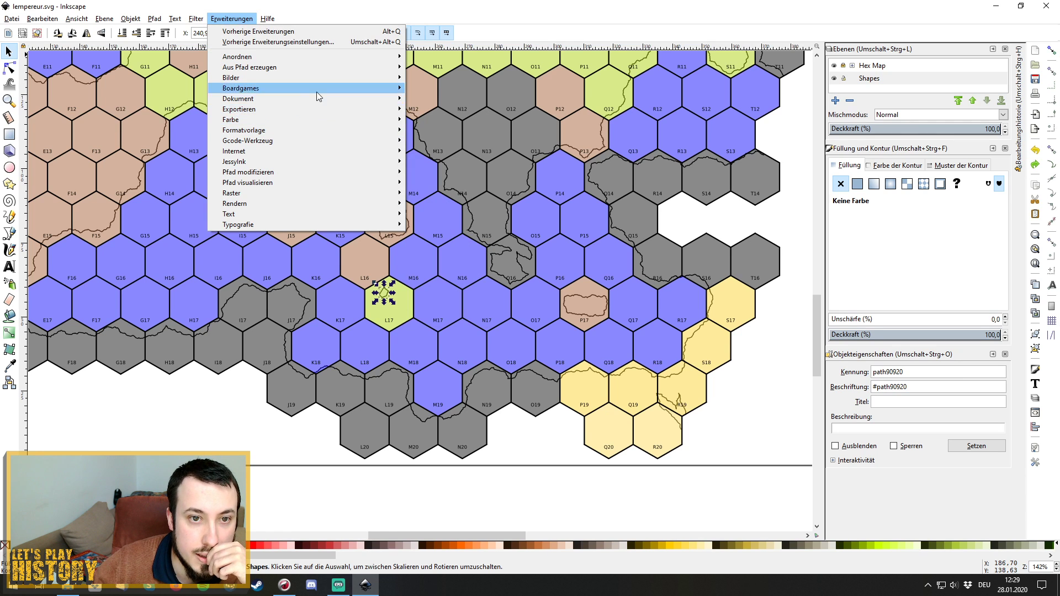
mouse_move(350, 172)
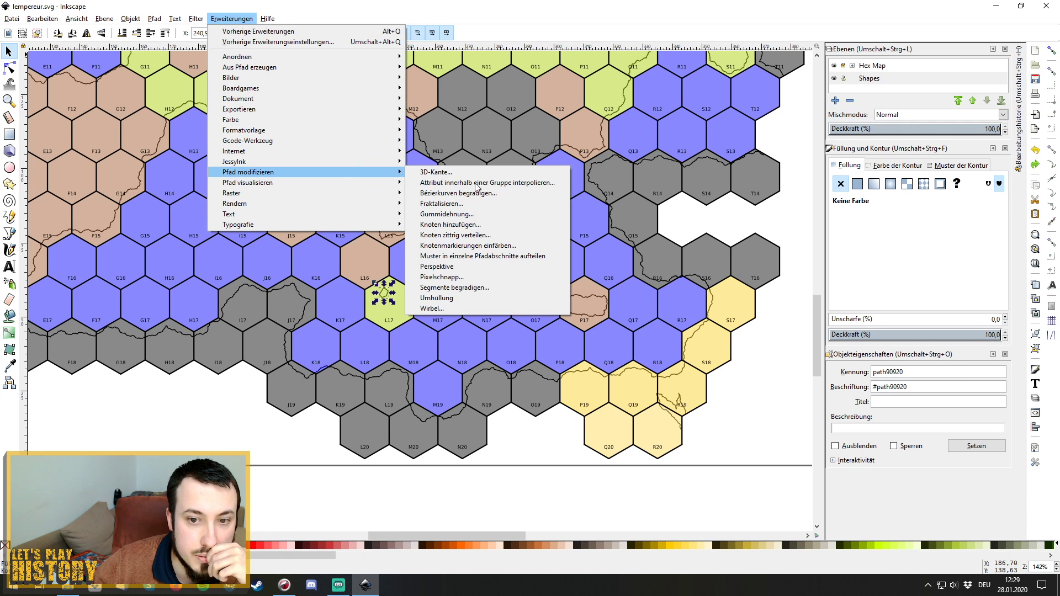
click(512, 204)
click(492, 320)
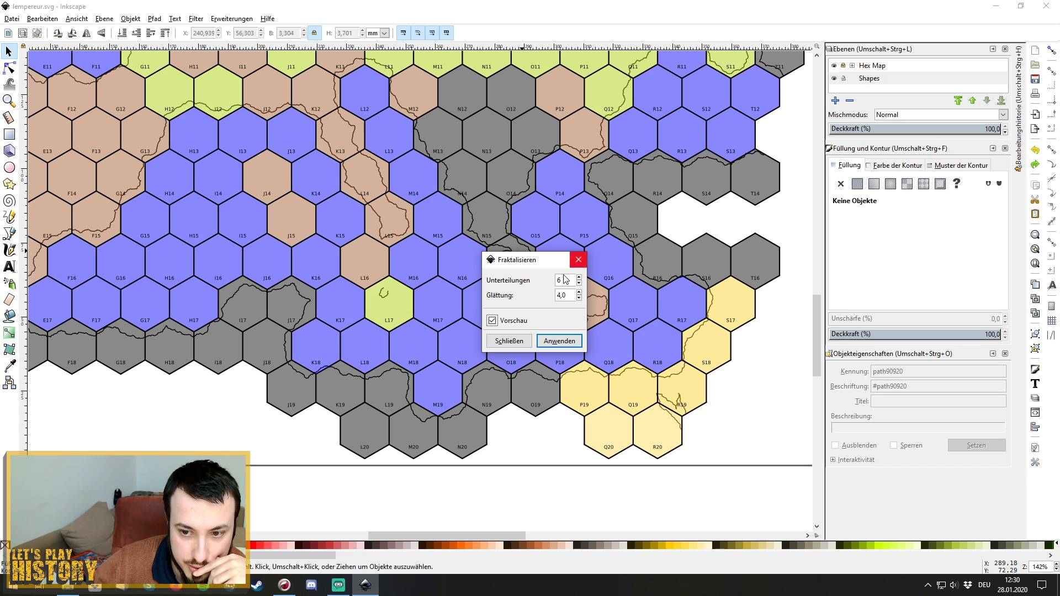
click(520, 338)
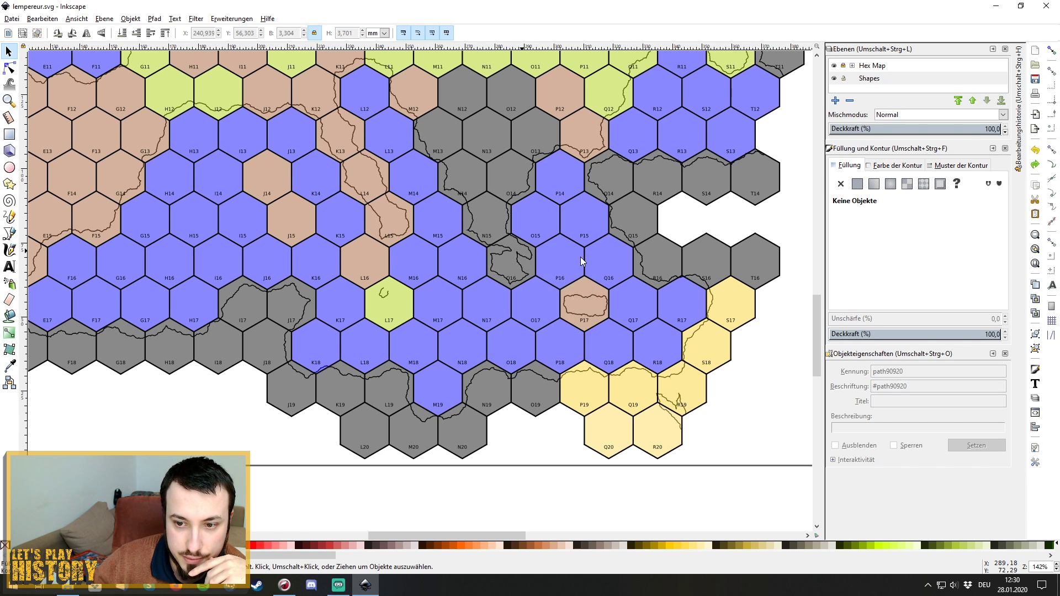
Delete the small L17 outline and switch back to the Bézier tool.
drag(374, 277, 412, 319)
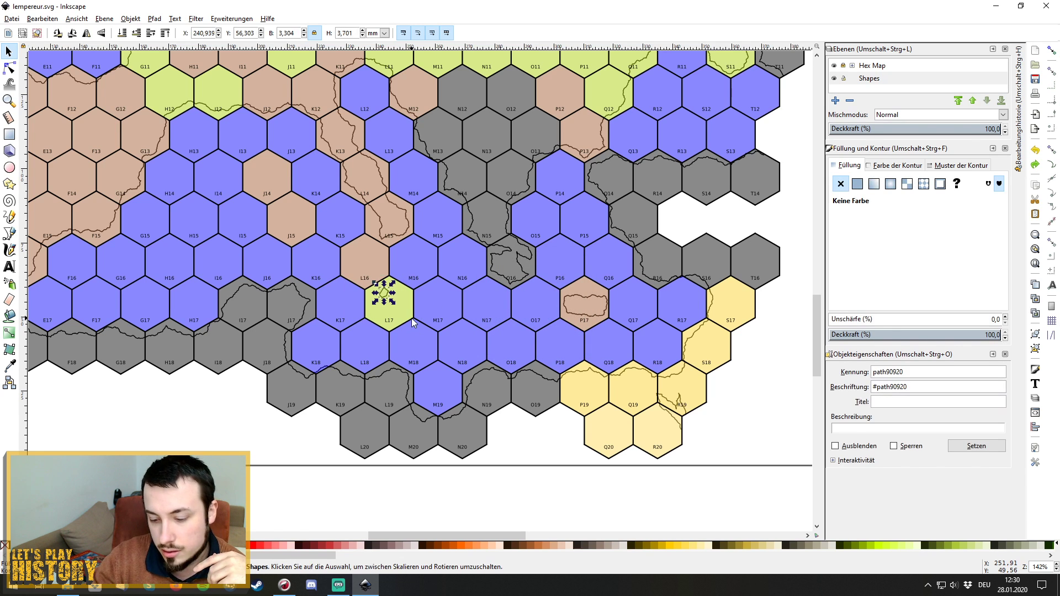
key(Delete)
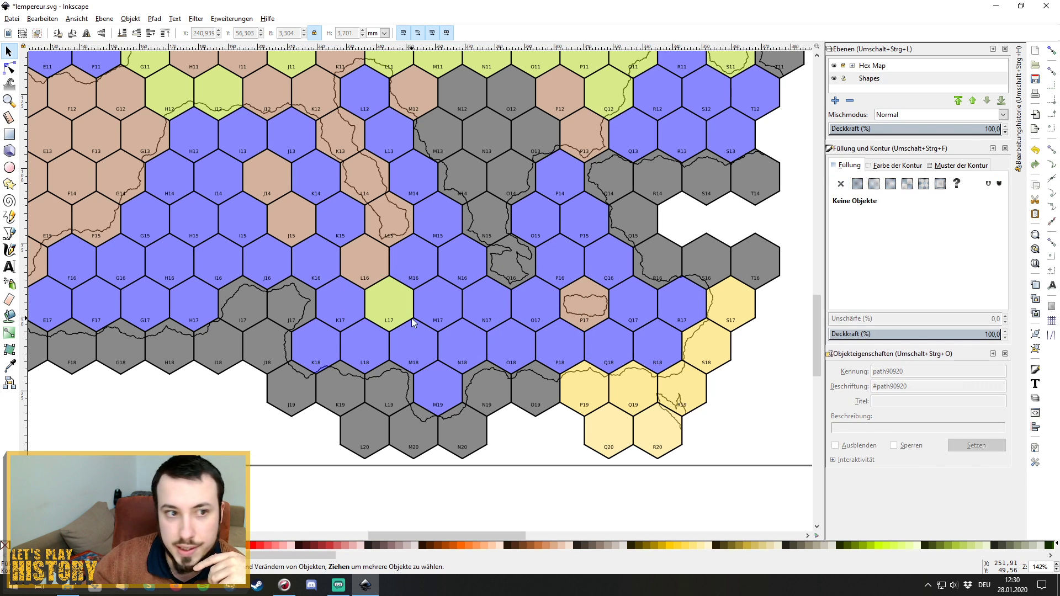
click(10, 234)
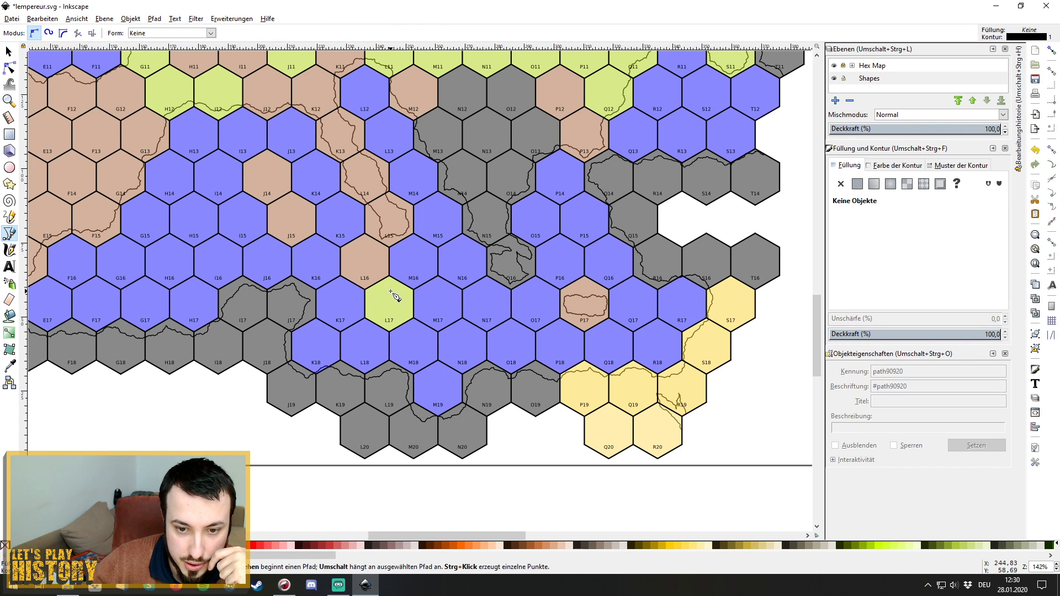
Draw a new closed outline in hex L17 and apply Fractalize to it with live preview.
click(389, 291)
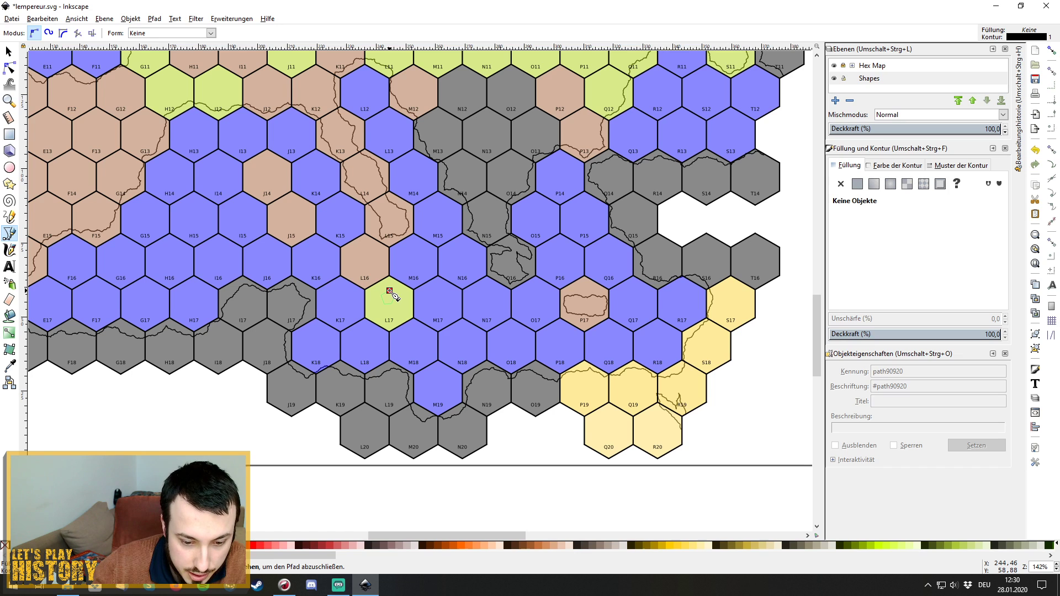
drag(390, 291, 381, 292)
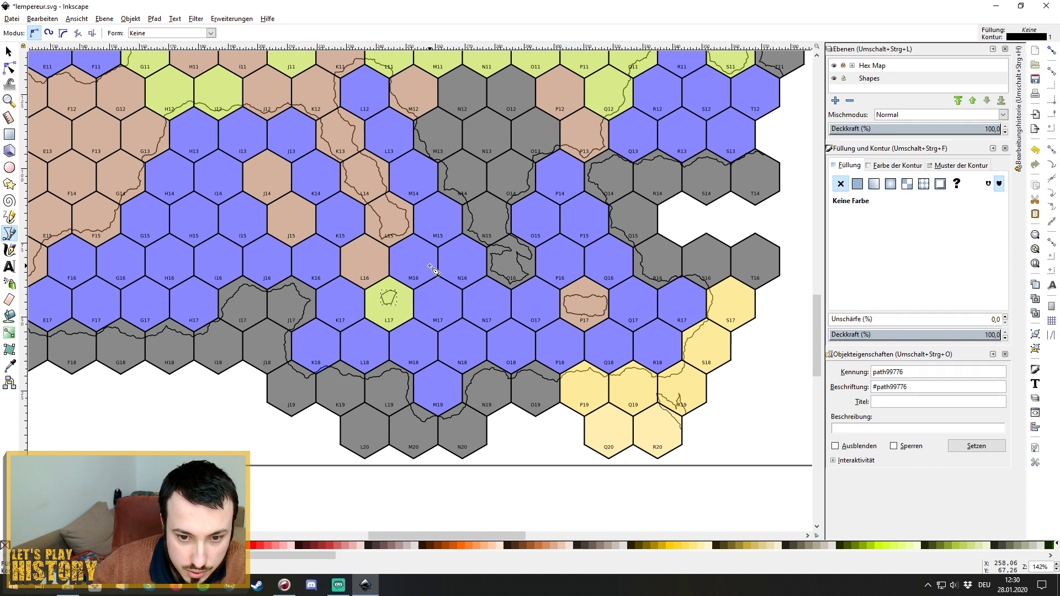
click(224, 20)
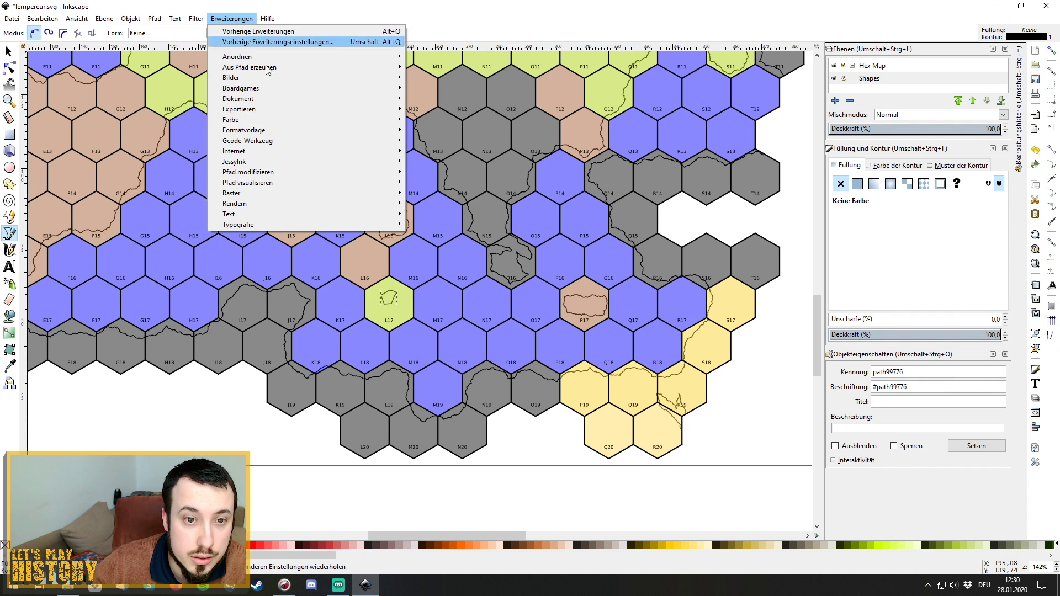
mouse_move(359, 171)
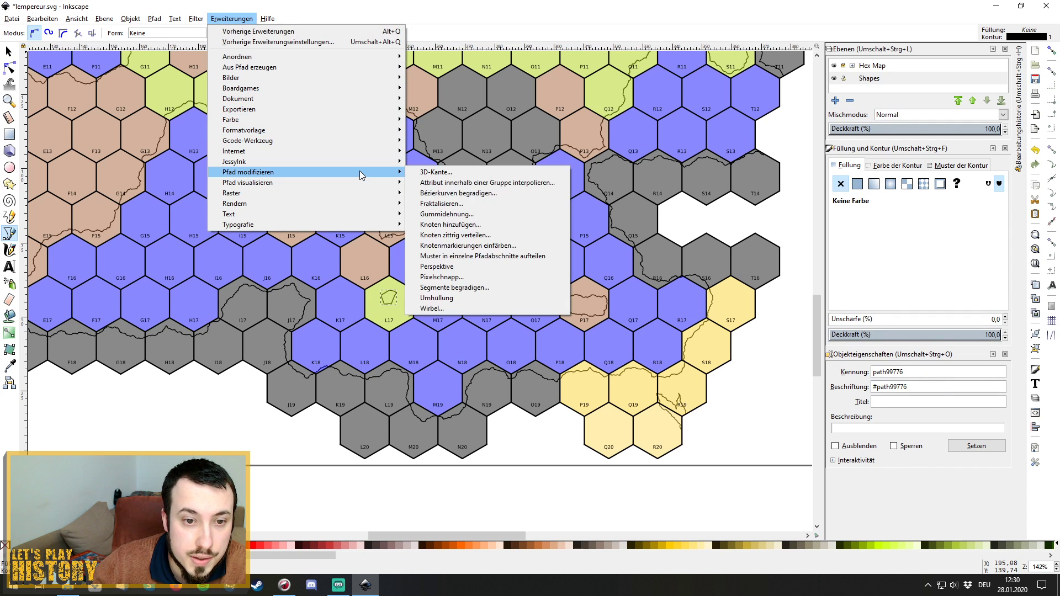
click(494, 204)
click(492, 321)
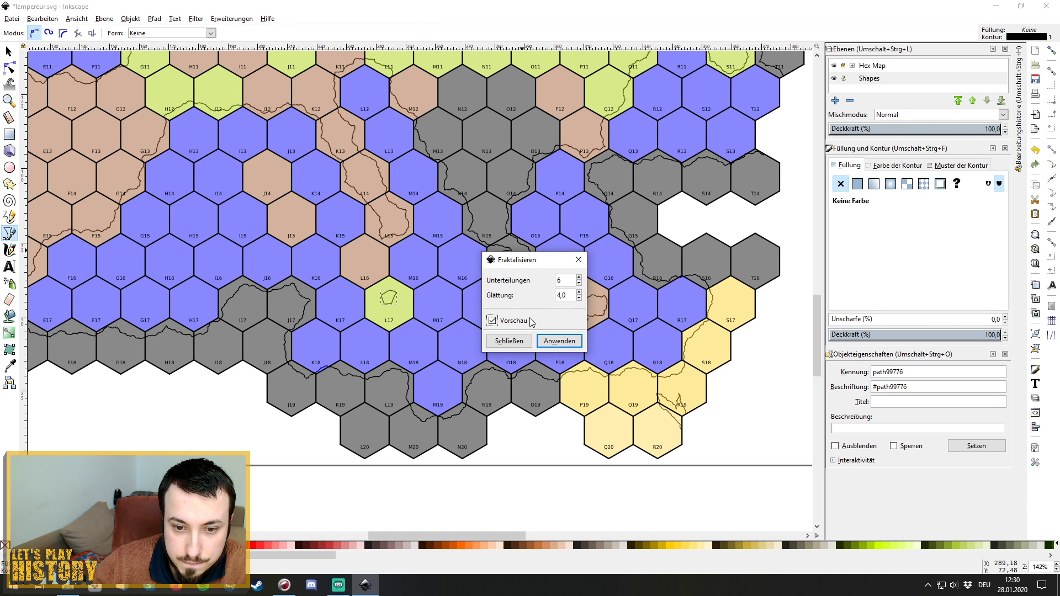
click(560, 341)
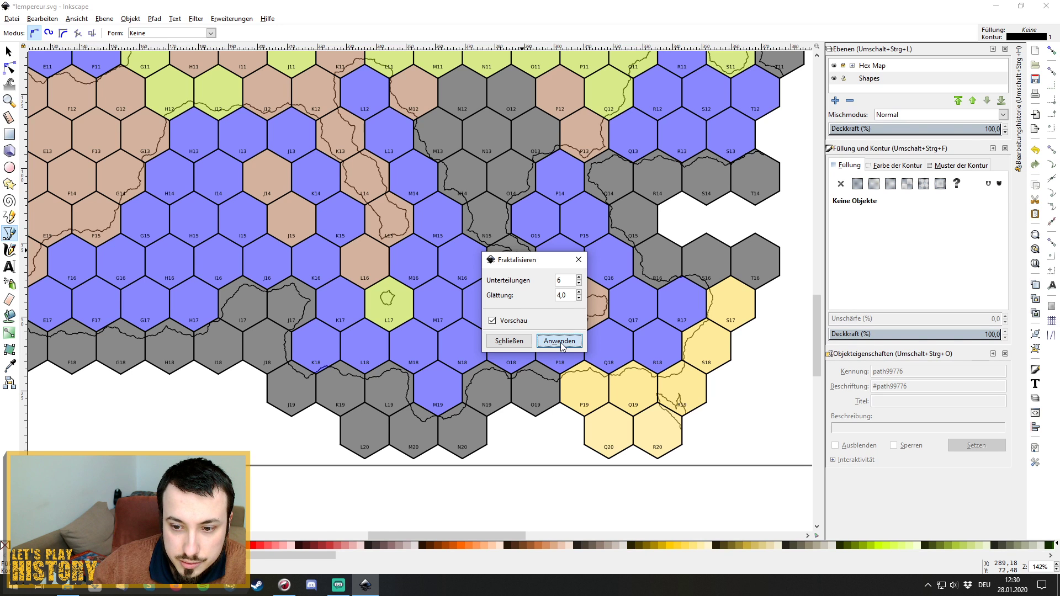
click(578, 260)
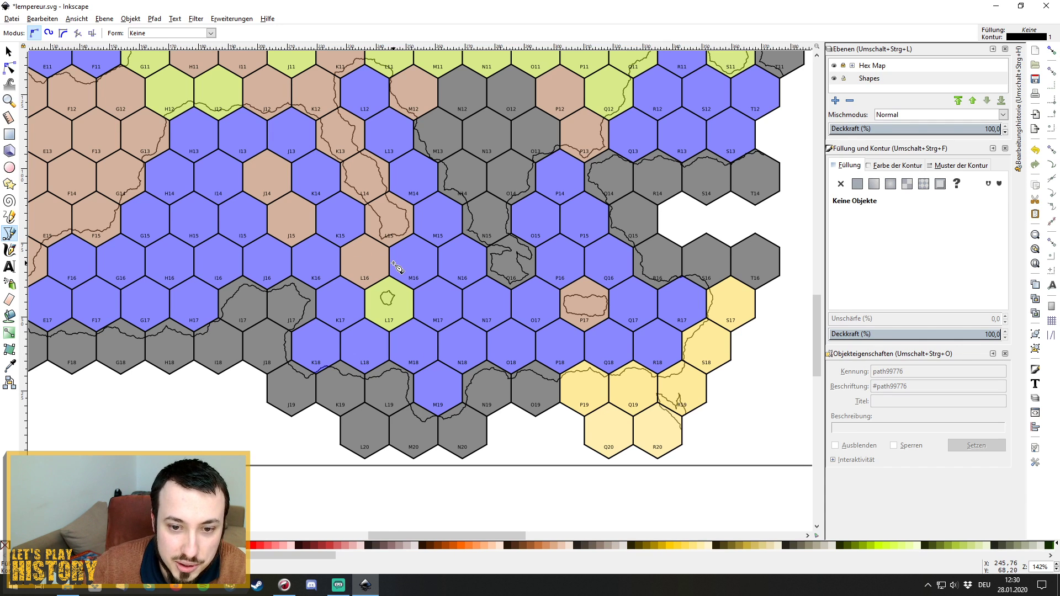
click(370, 241)
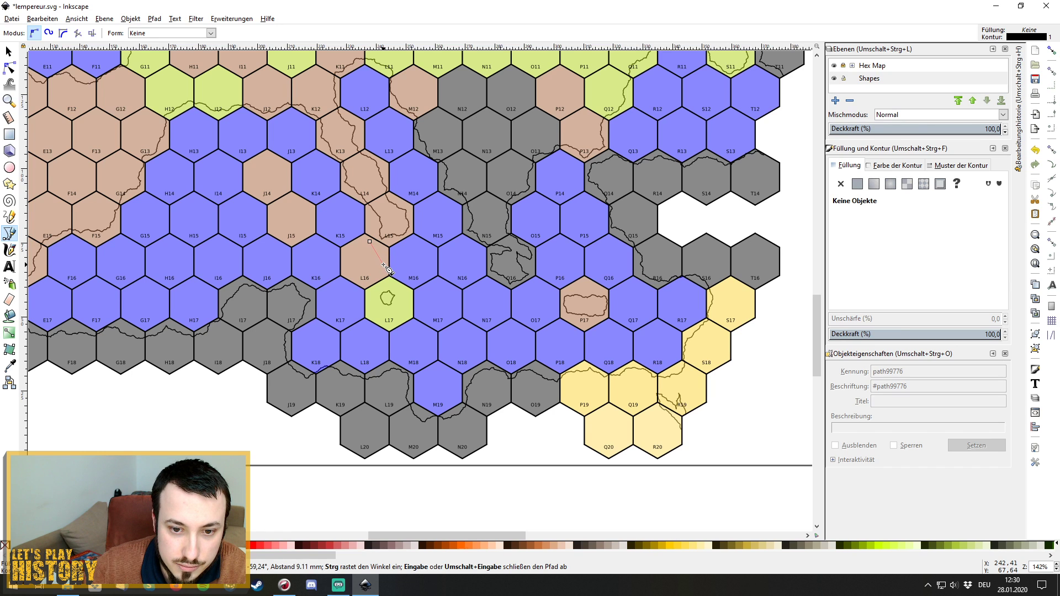
click(384, 266)
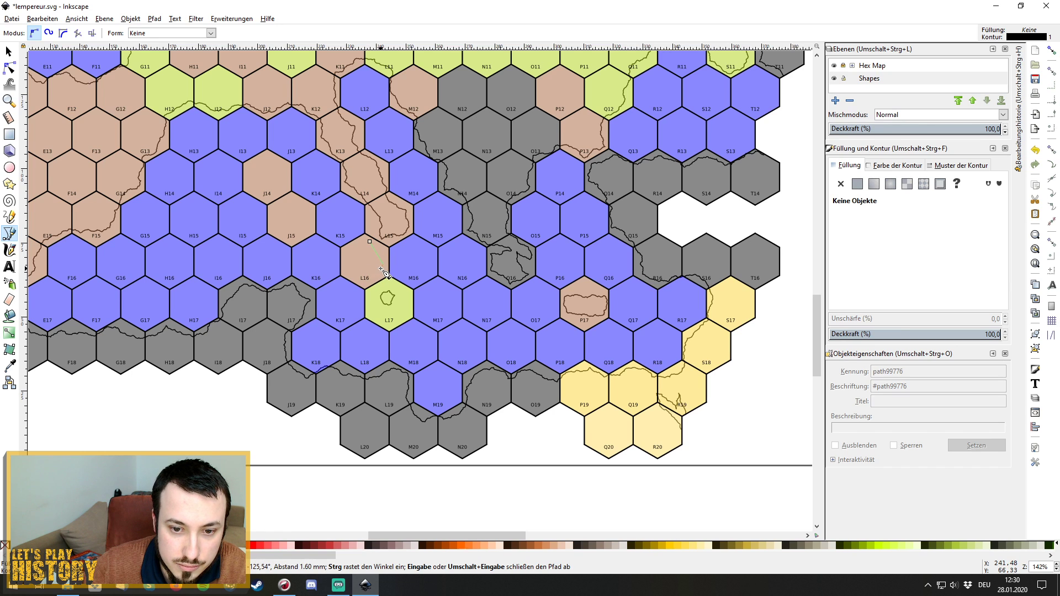
click(379, 269)
click(363, 269)
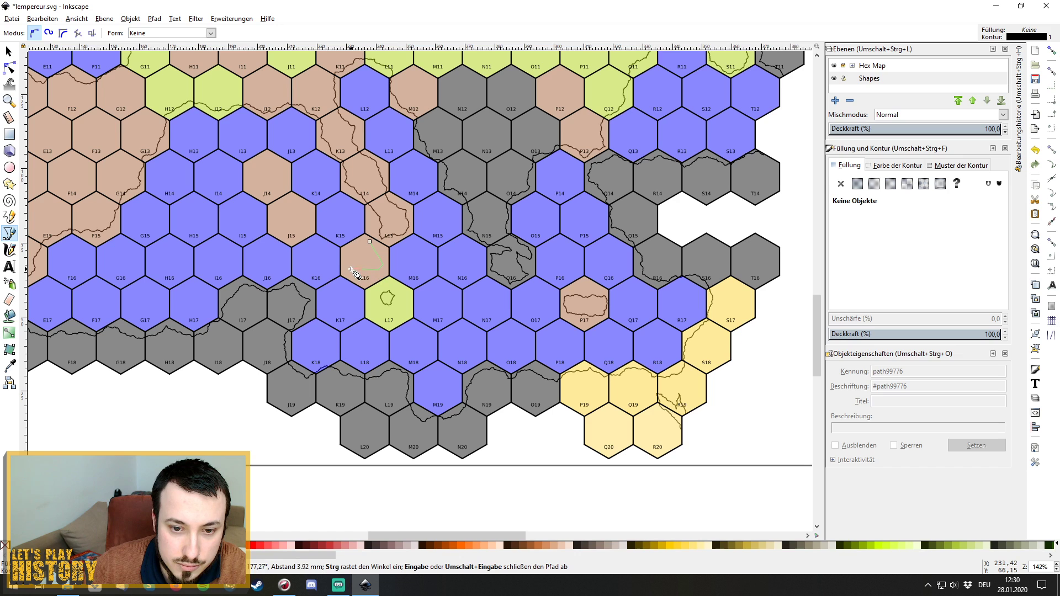
click(346, 266)
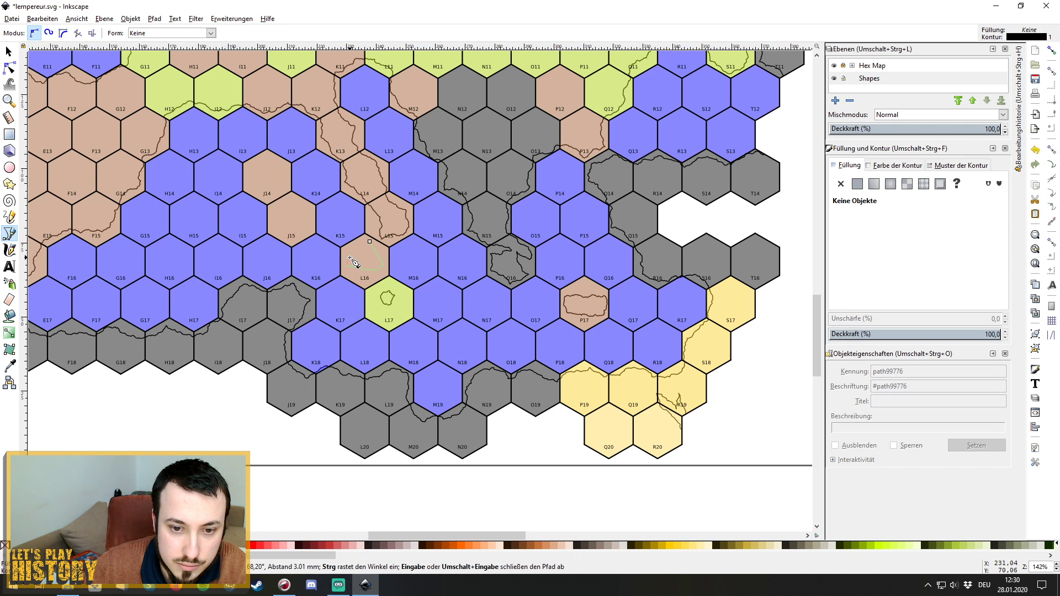
click(350, 257)
mouse_move(369, 242)
mouse_down()
mouse_move(395, 245)
mouse_move(386, 232)
mouse_move(376, 240)
mouse_up()
click(241, 21)
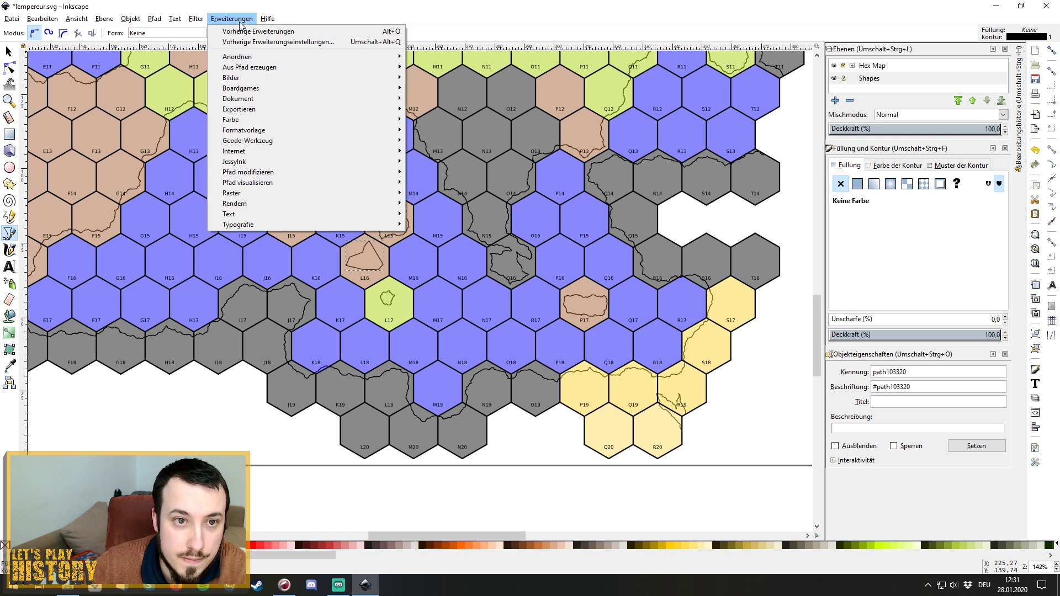
mouse_move(370, 171)
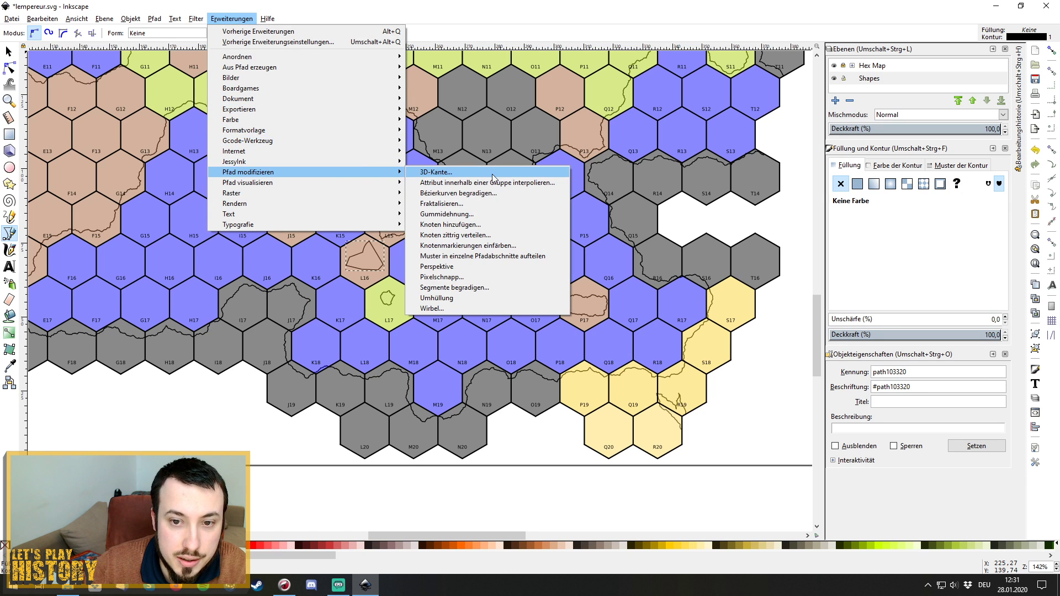
click(498, 213)
click(509, 341)
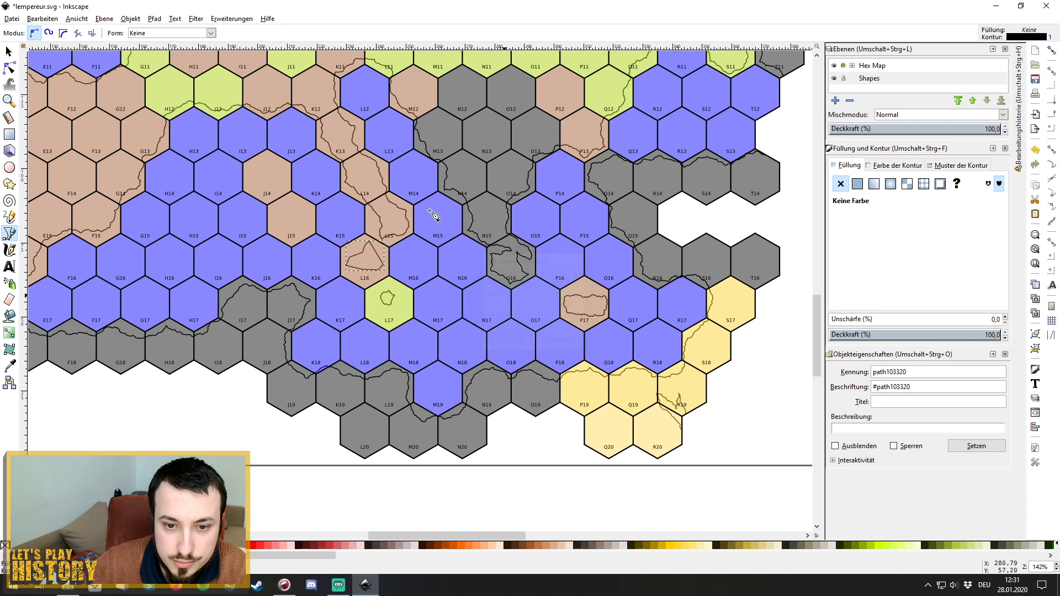
click(244, 18)
mouse_move(373, 171)
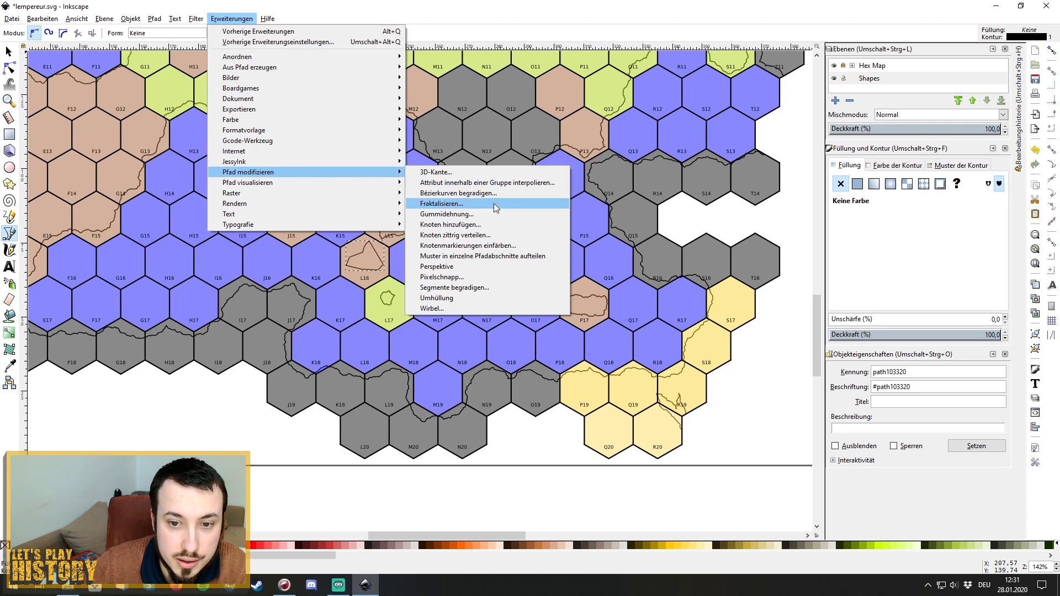
click(495, 203)
click(492, 320)
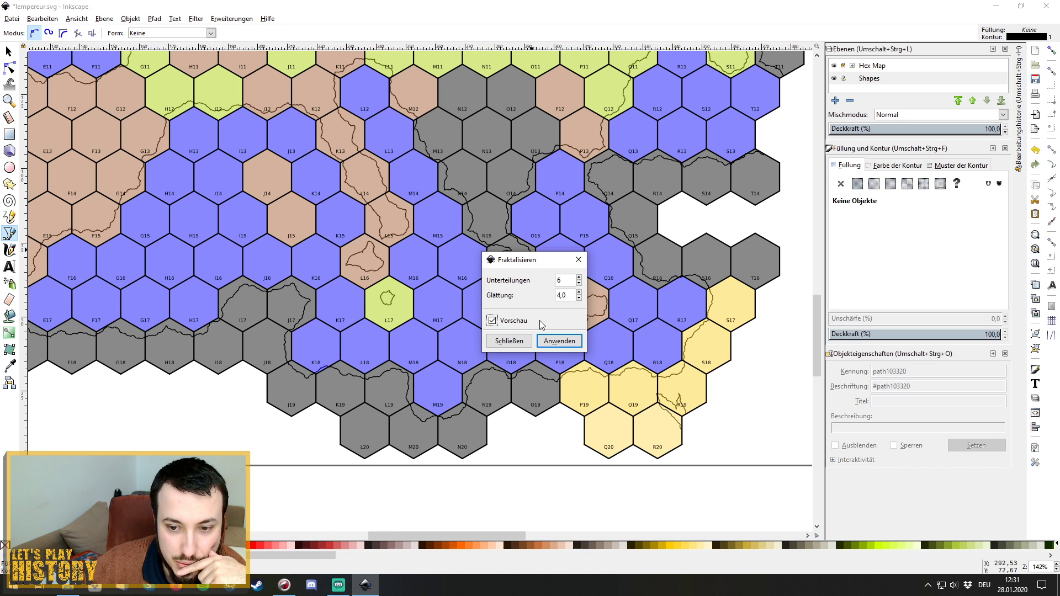
click(509, 341)
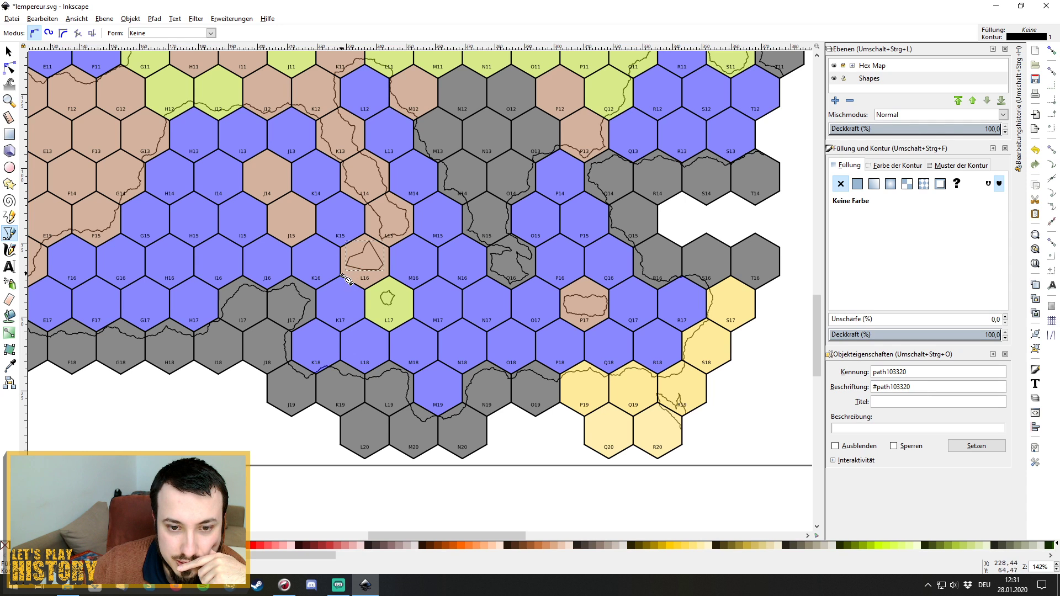
key(Delete)
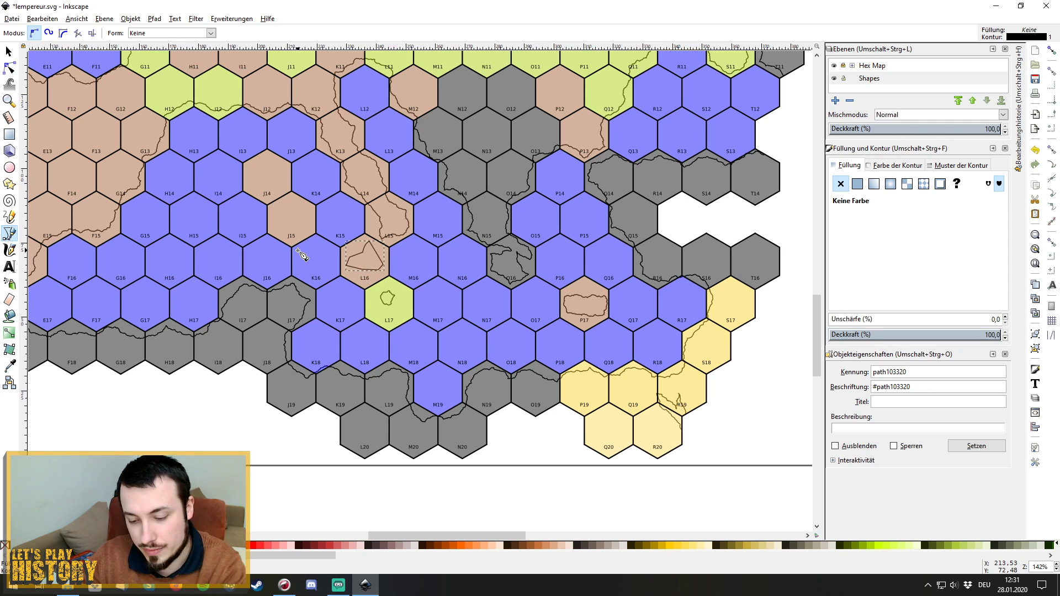
Trace a closed outline inside hex L16, from its top along its lower part and back.
click(368, 240)
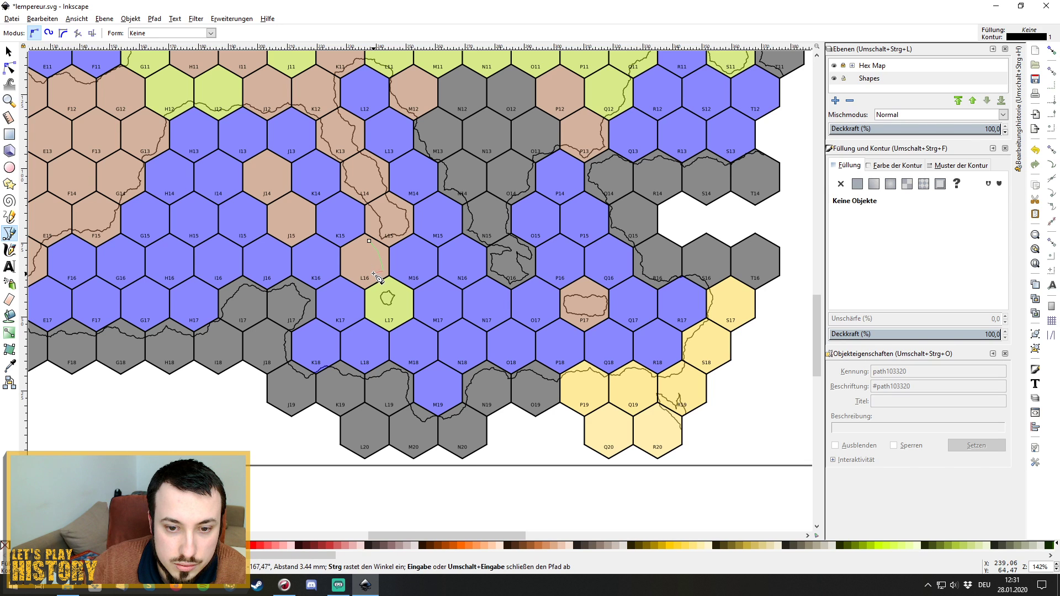
click(372, 273)
click(355, 273)
click(345, 275)
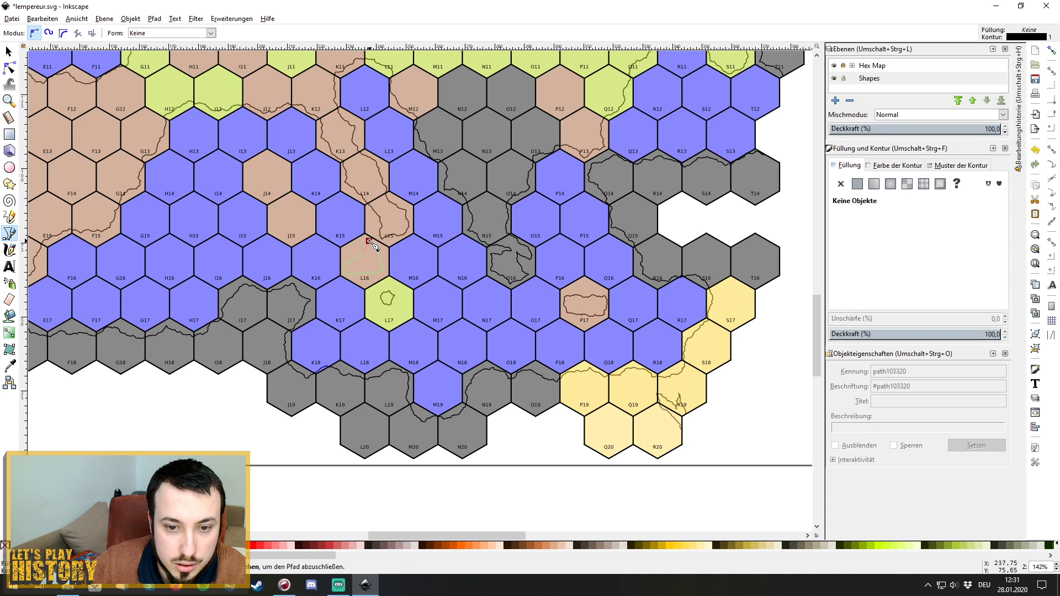
drag(370, 242, 377, 238)
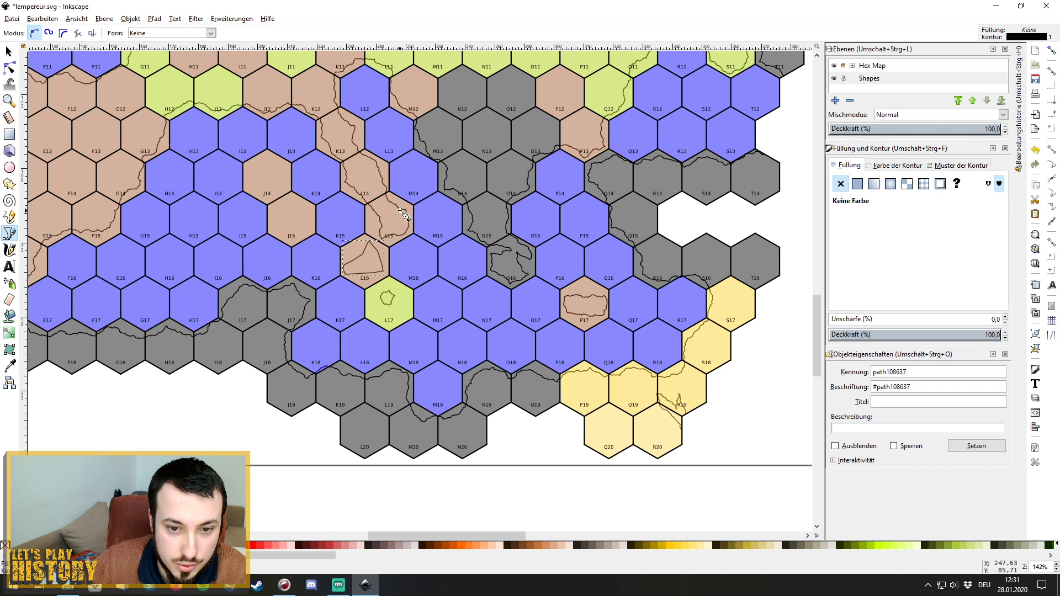
Apply Fractalize with live preview to the L16 outline.
click(232, 18)
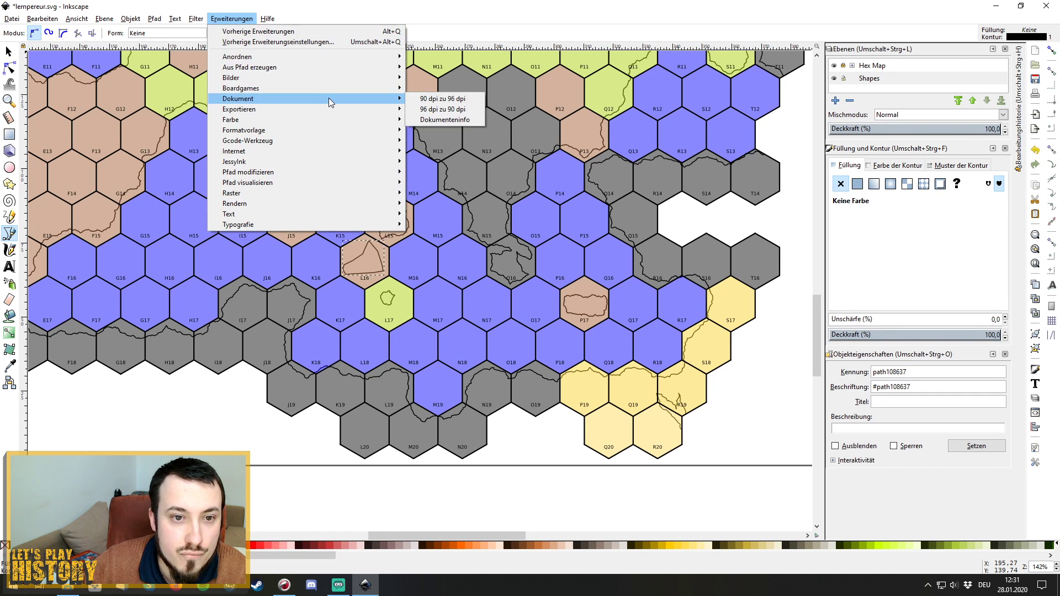
mouse_move(355, 171)
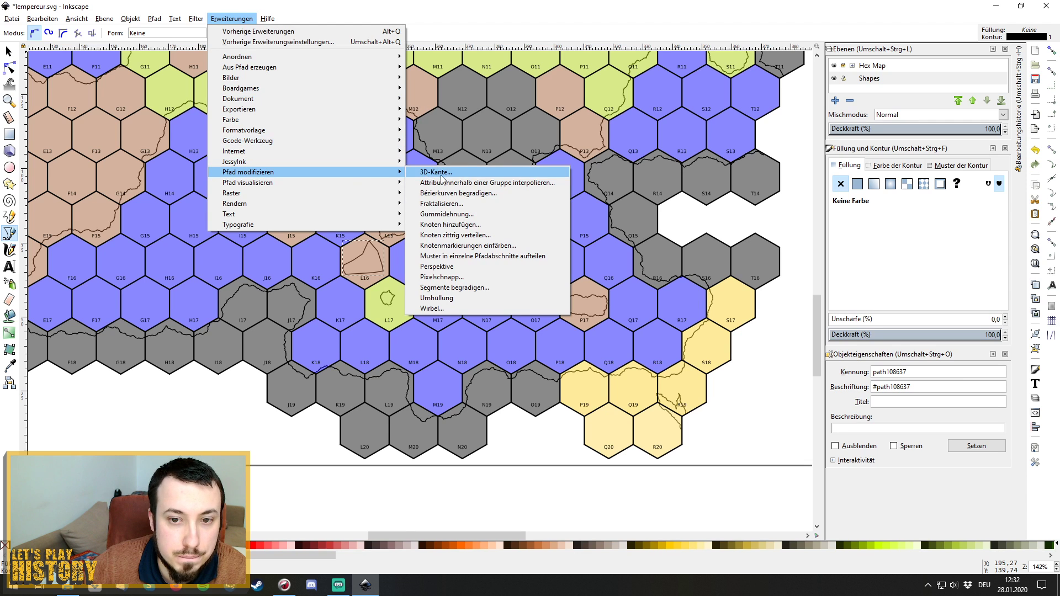
click(452, 203)
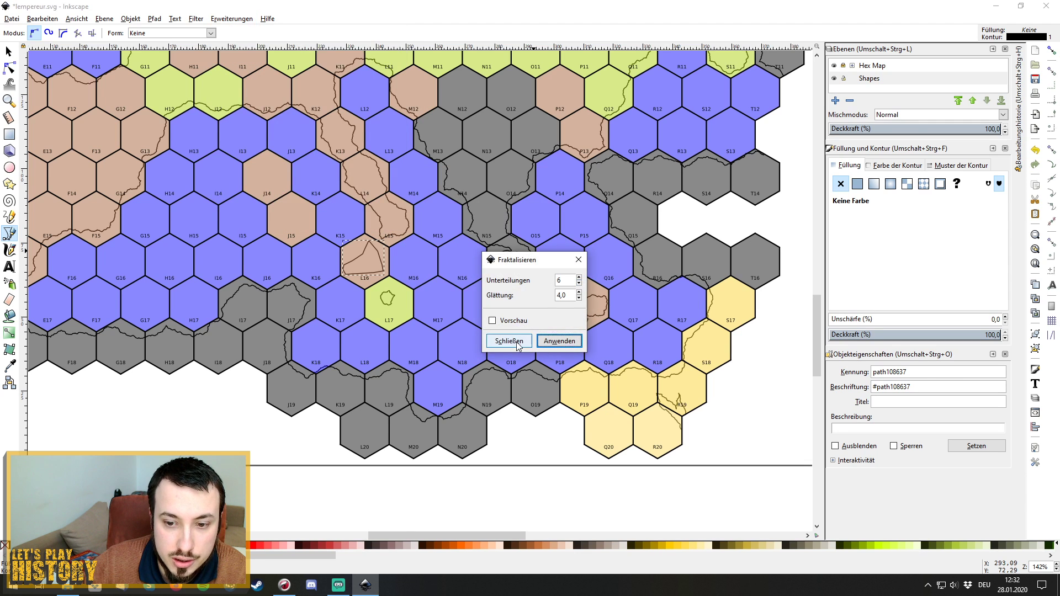
click(492, 320)
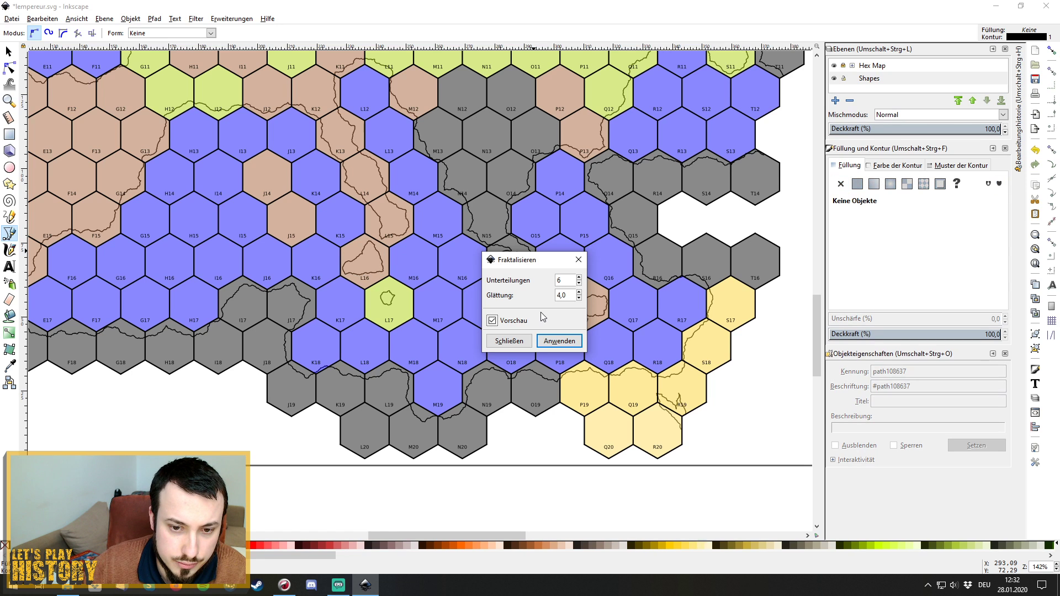
click(559, 341)
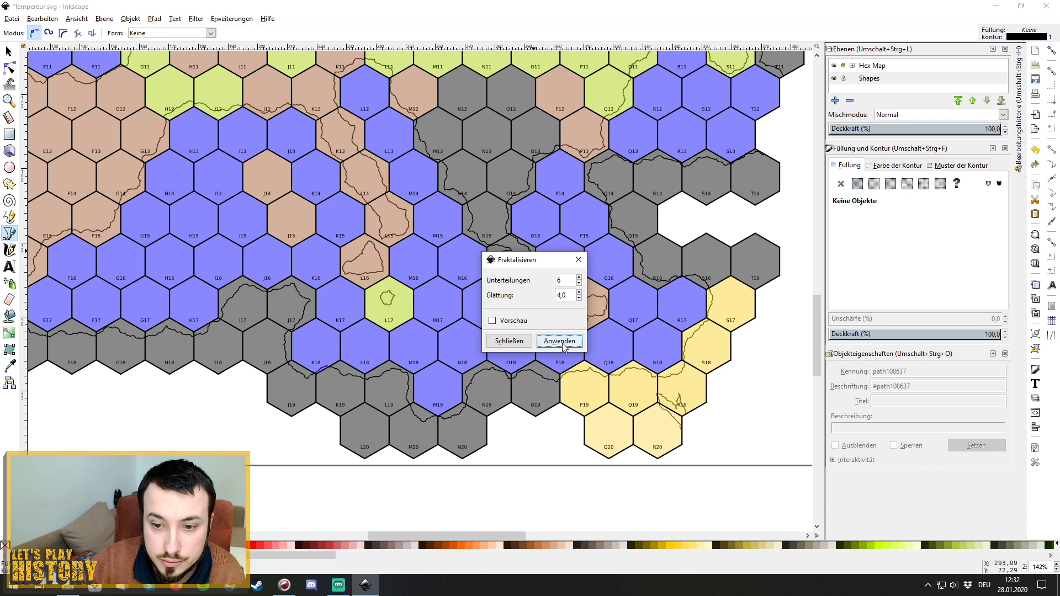
click(578, 259)
scroll(387, 353, up, 1)
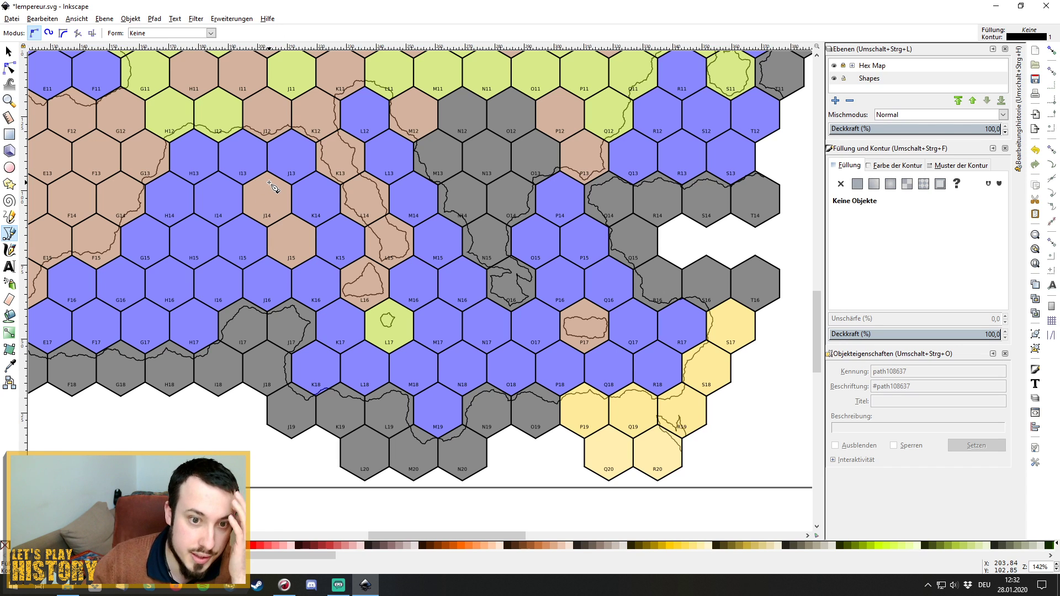
Draw a closed curved outline in hex J15 and apply Fractalize with live preview.
click(291, 225)
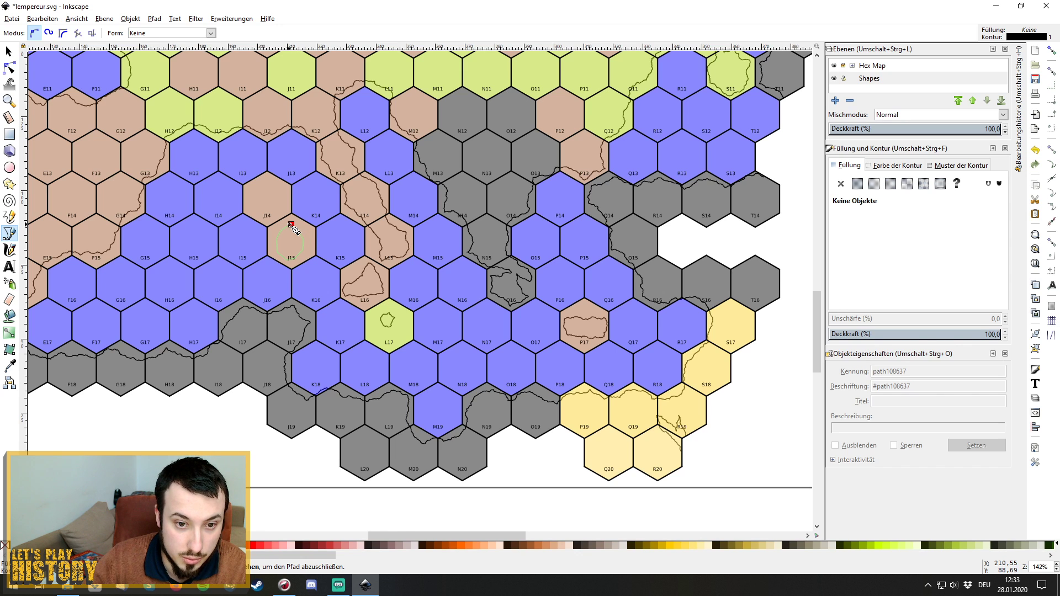
drag(292, 226, 288, 224)
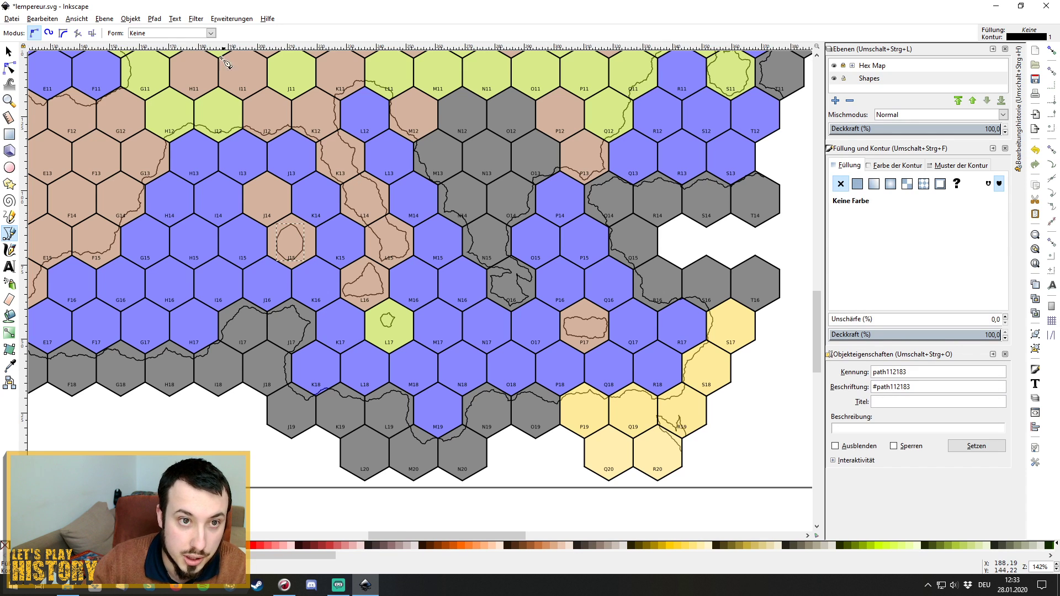
click(231, 18)
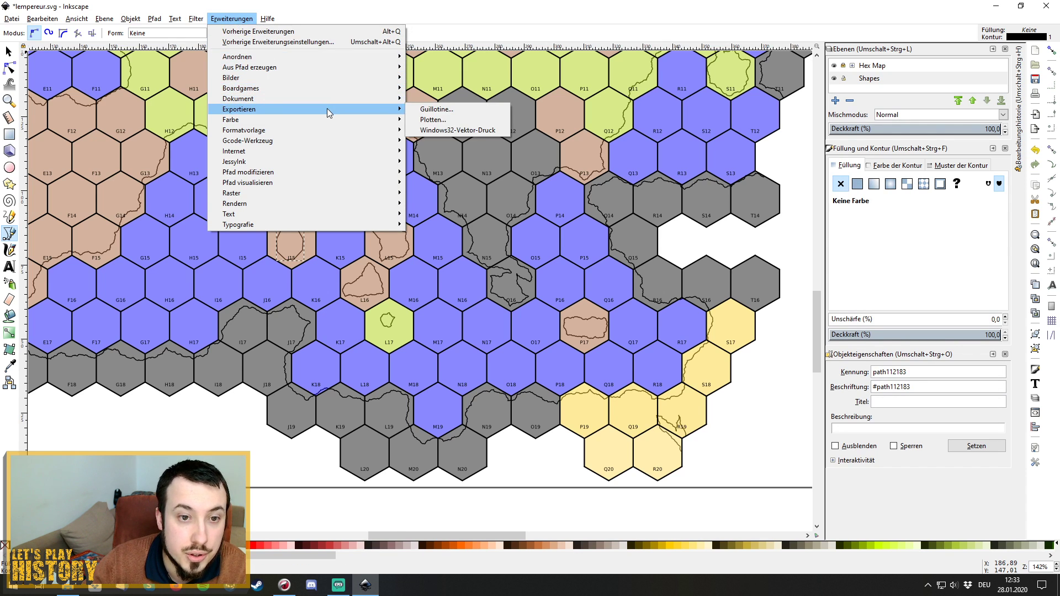
mouse_move(350, 176)
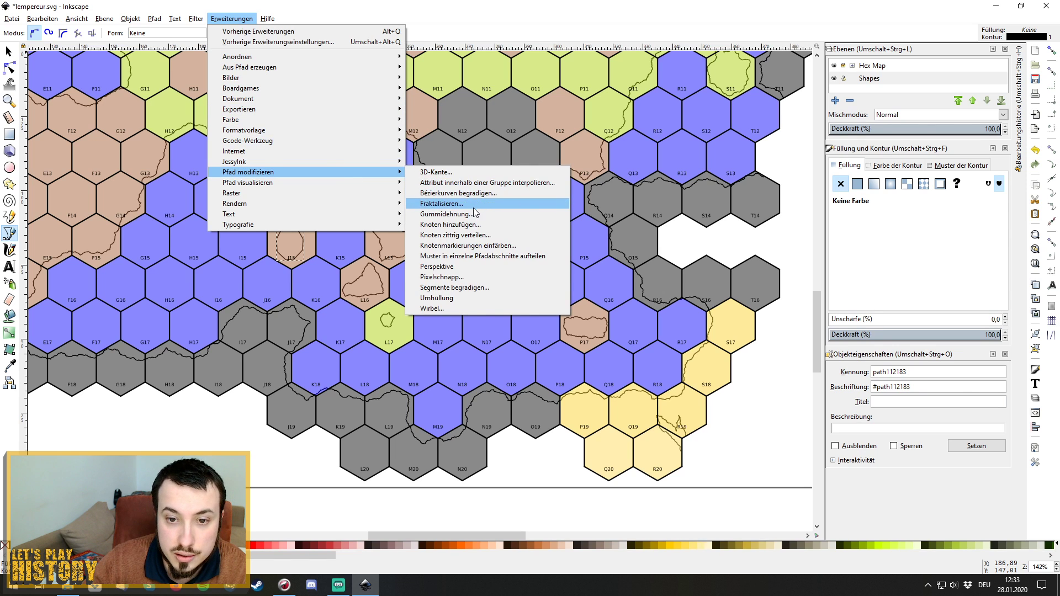
click(436, 204)
click(503, 323)
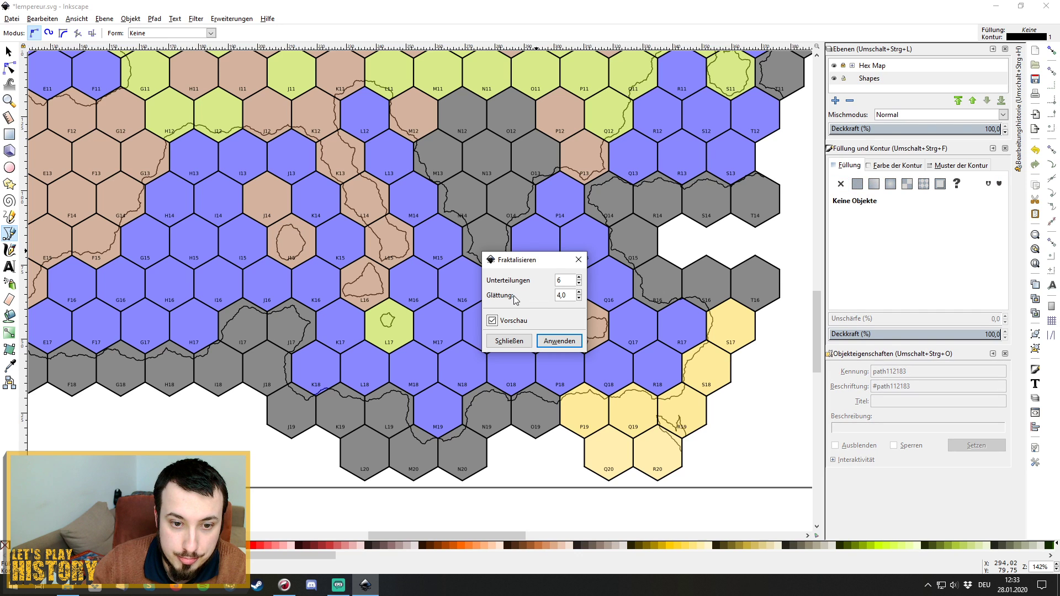
click(559, 343)
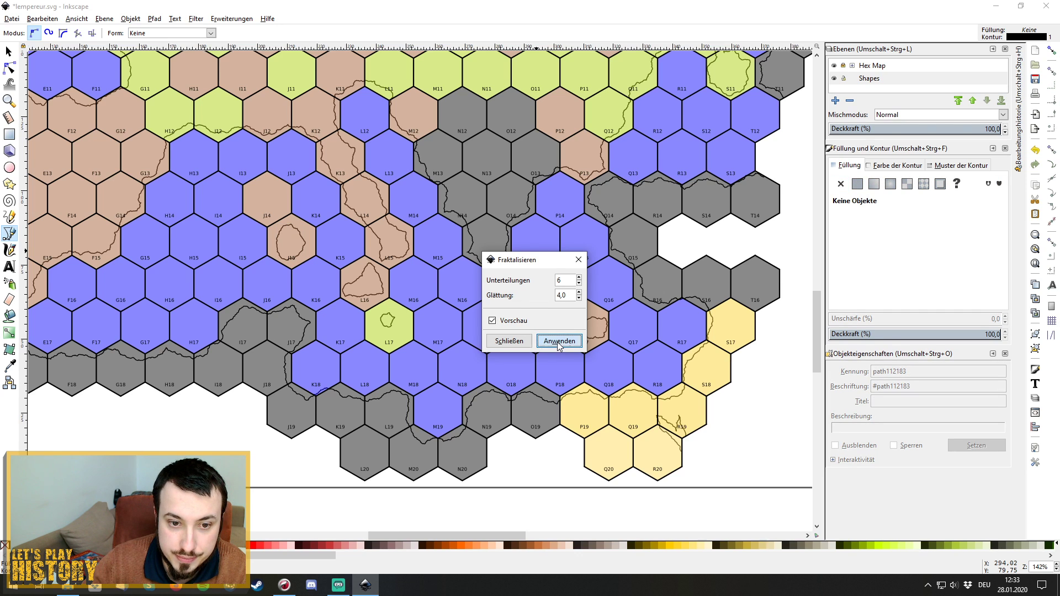
click(578, 260)
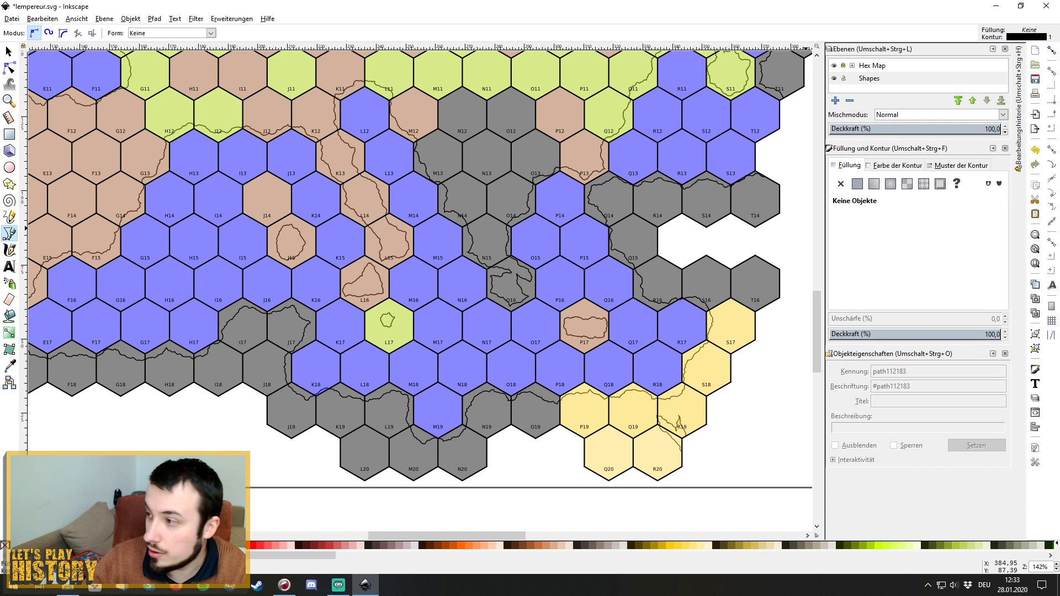
Trace a small closed outline inside hex J14, closing it with a curved segment.
key(alt+Tab)
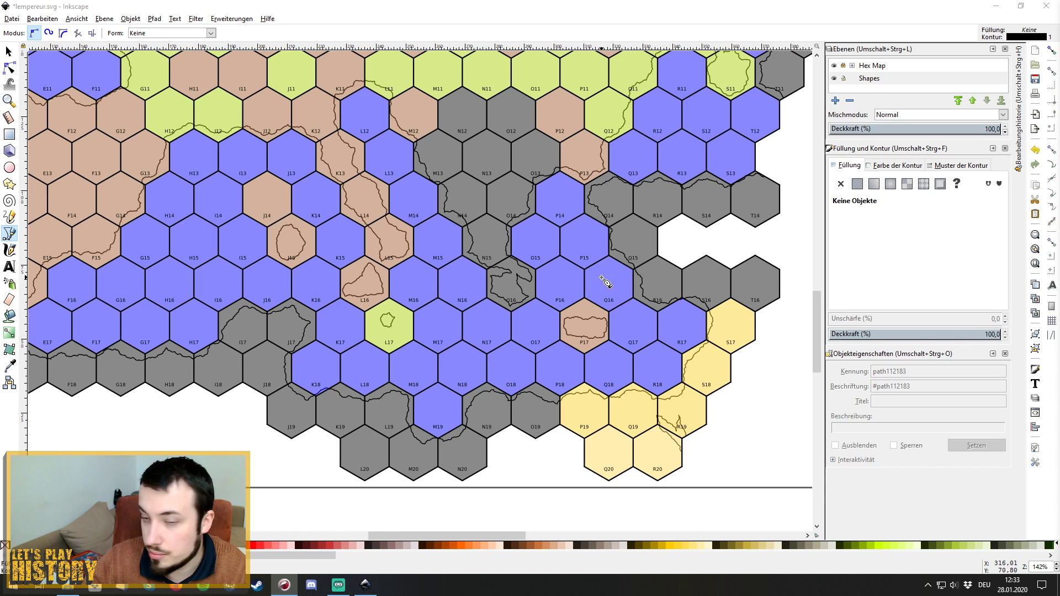
click(275, 178)
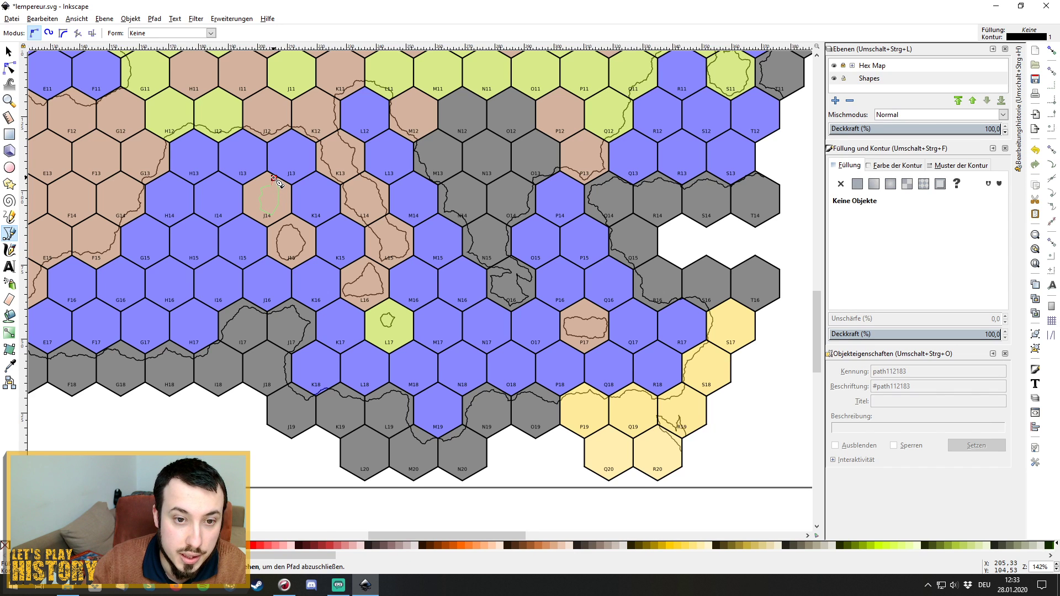
mouse_move(274, 178)
mouse_down()
mouse_move(280, 168)
mouse_move(277, 176)
mouse_up()
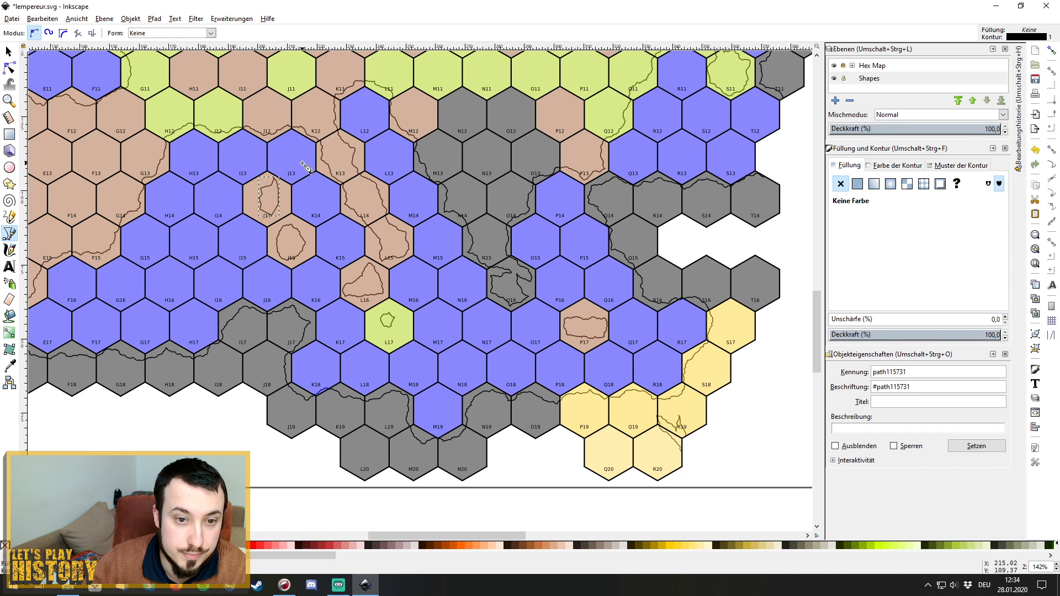
Roughen the J14 outline with Fractalize at 6 subdivisions and smoothness 4.0.
click(234, 19)
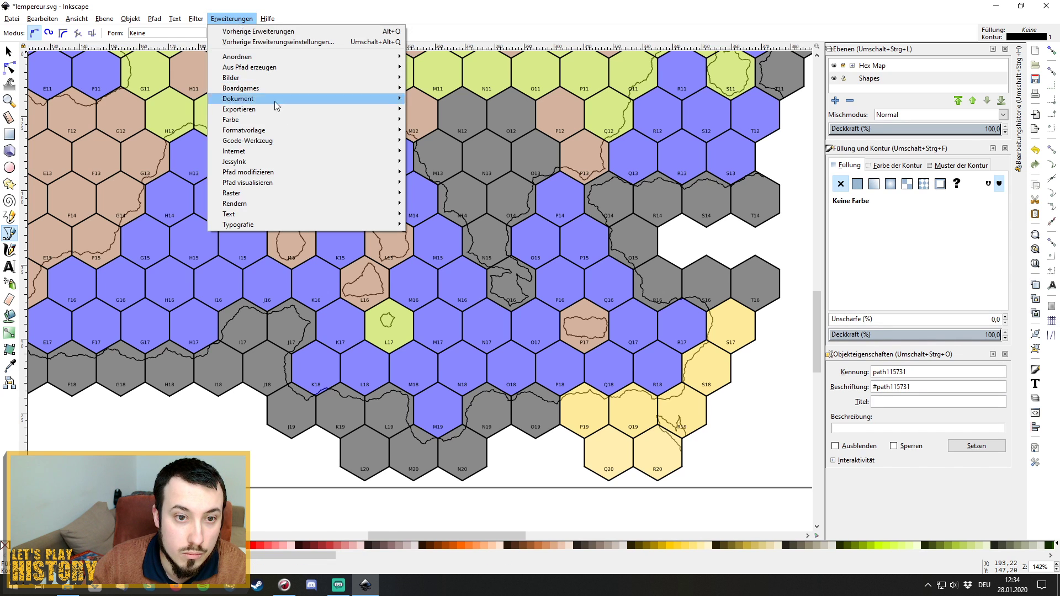
mouse_move(325, 170)
click(436, 214)
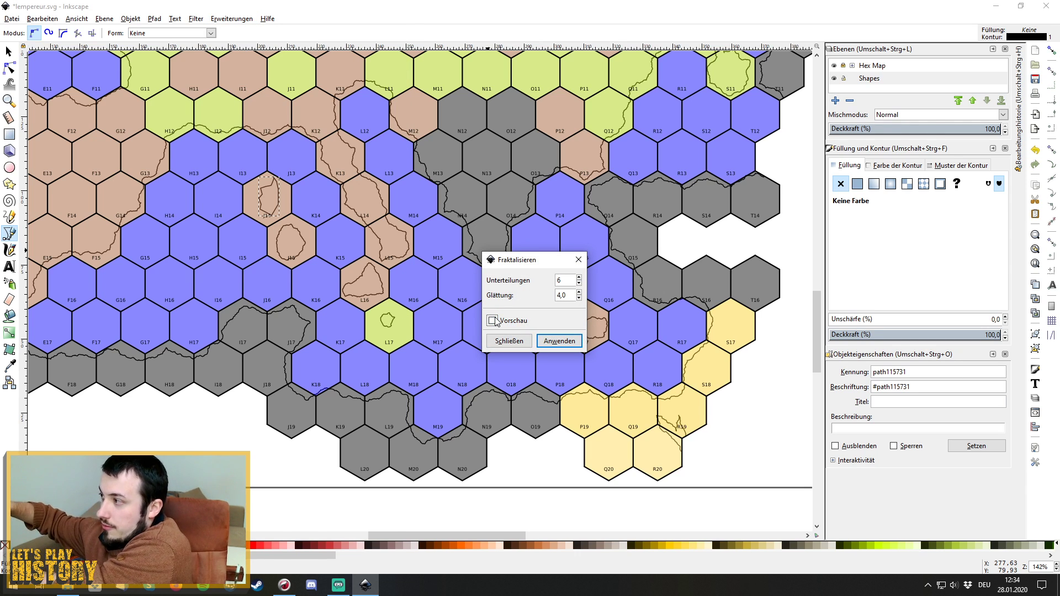
click(491, 320)
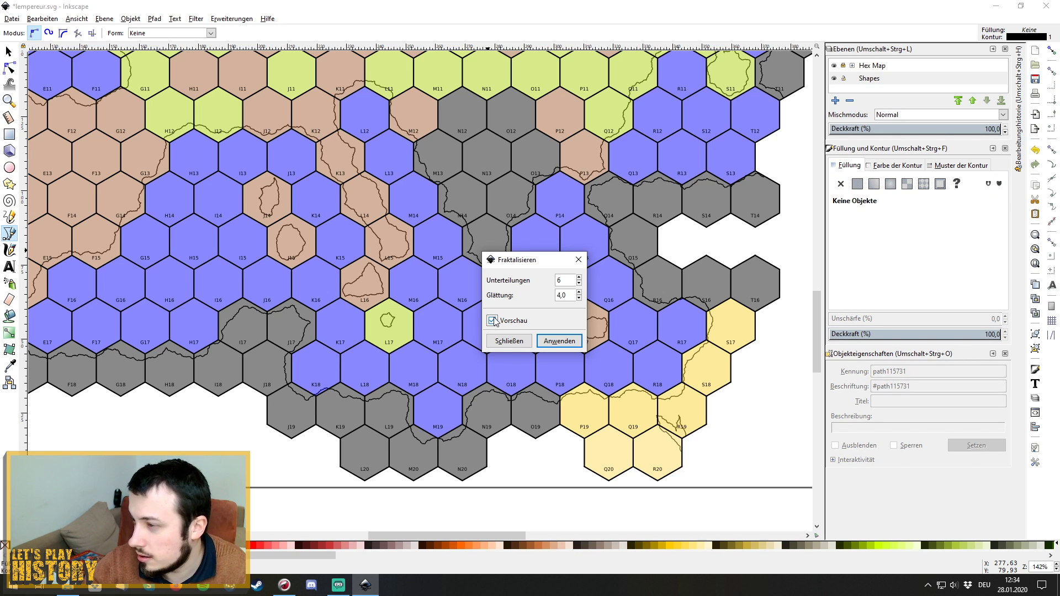
click(492, 321)
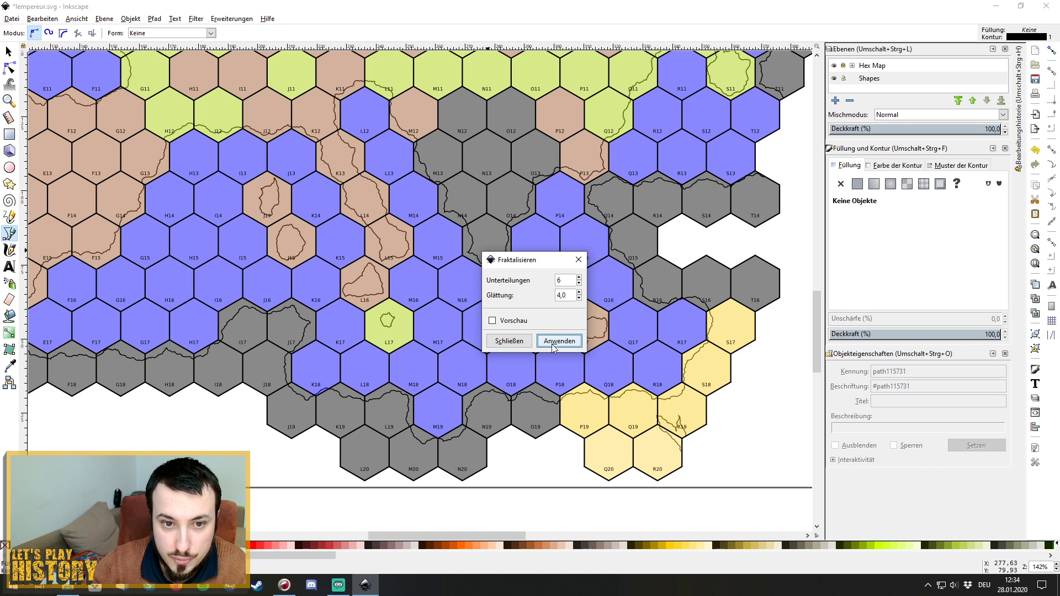
click(509, 341)
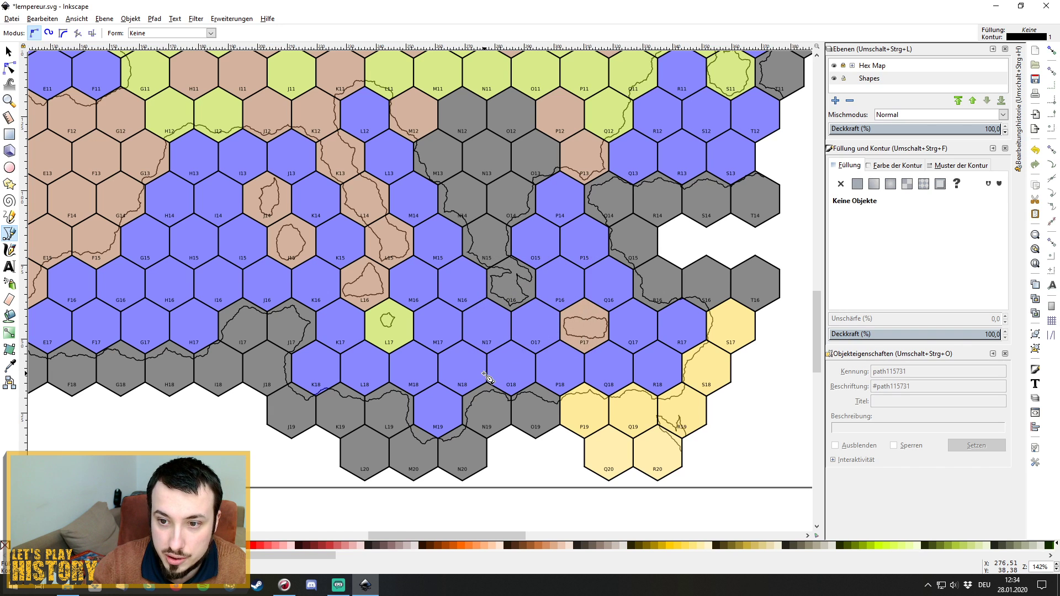
Pan the canvas up and left to show map rows 1–9 from column B onward.
scroll(485, 376, up, 2)
scroll(488, 377, up, 1)
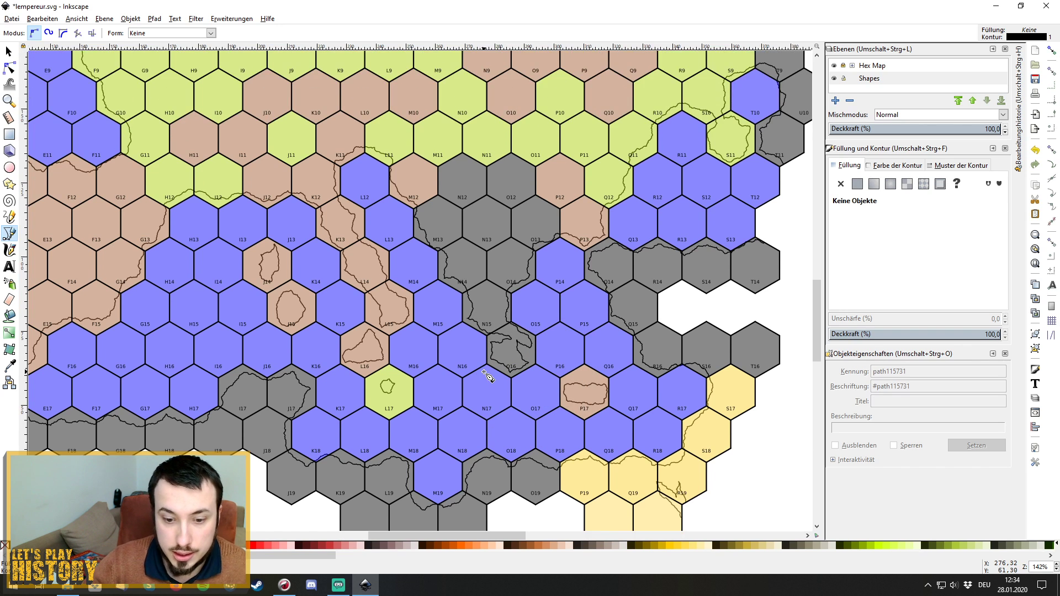
scroll(487, 377, up, 1)
drag(438, 538, 409, 524)
scroll(356, 366, up, 10)
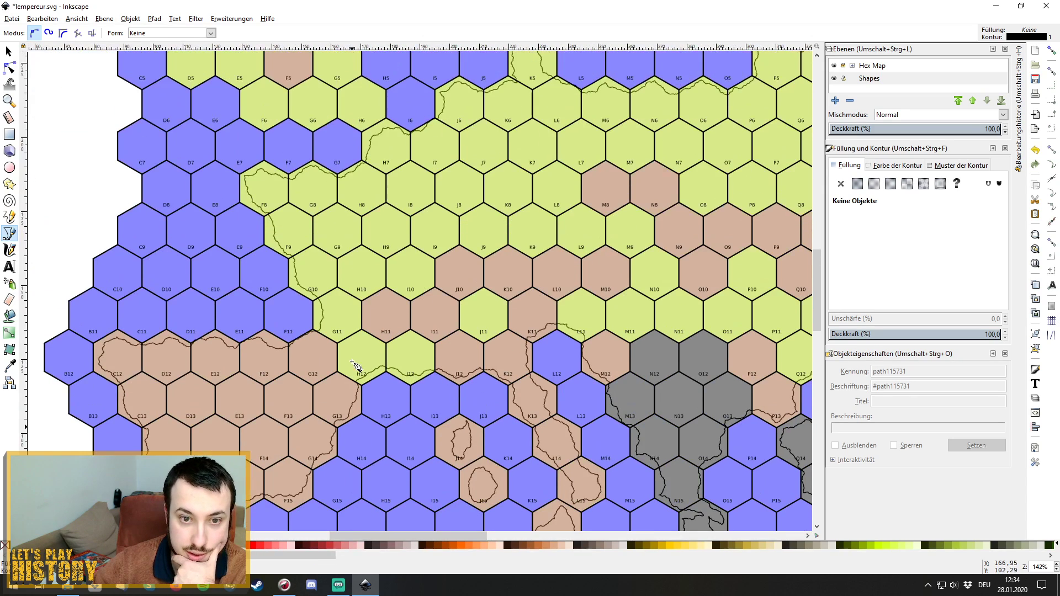
scroll(356, 365, up, 10)
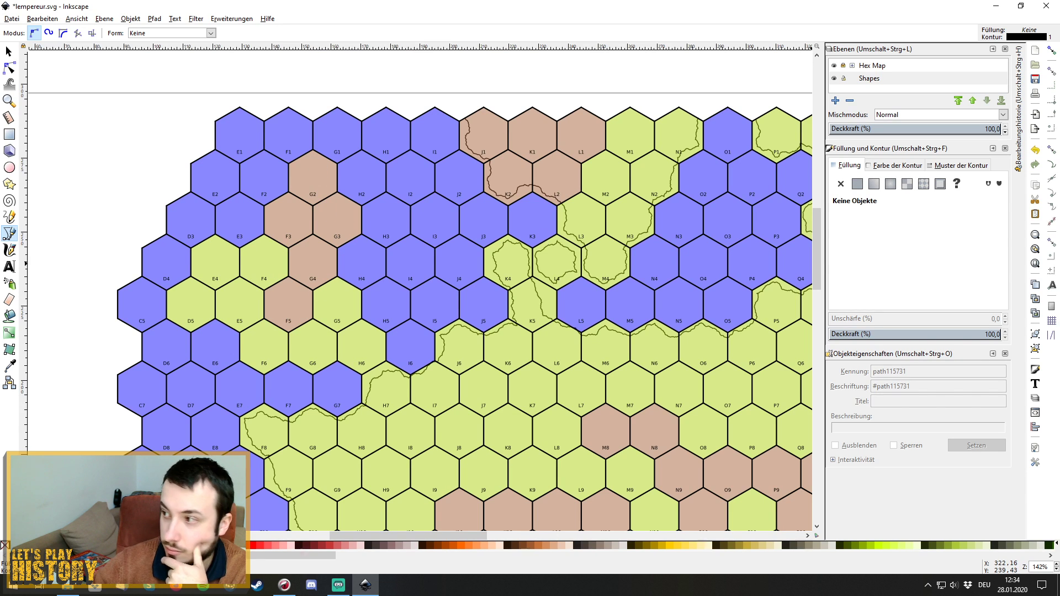
key(alt+Tab)
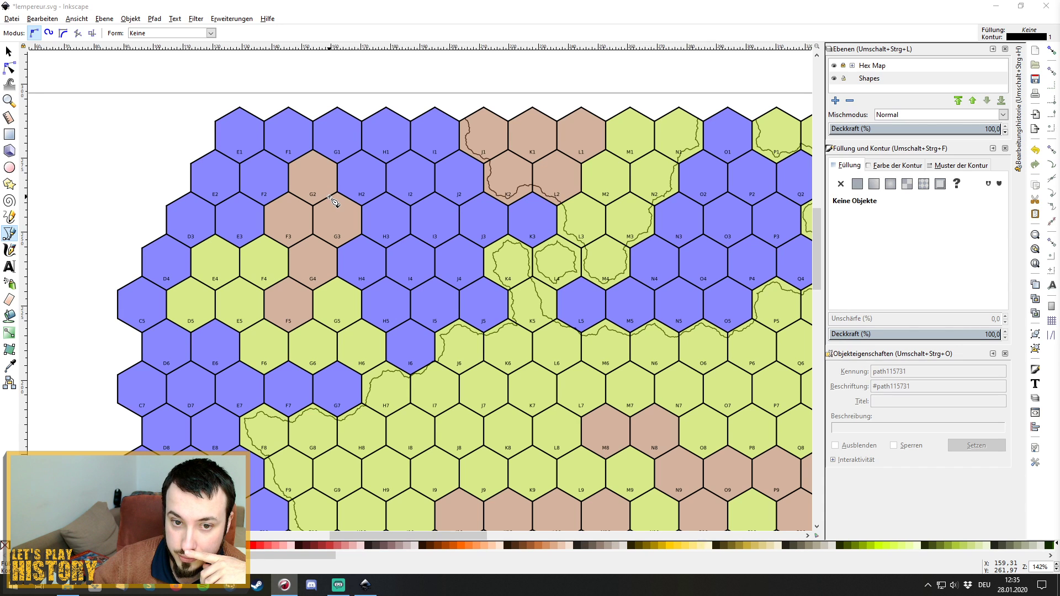
Start the terrain outline at hex G2 and trace it down through F3, G4 and F5.
click(329, 197)
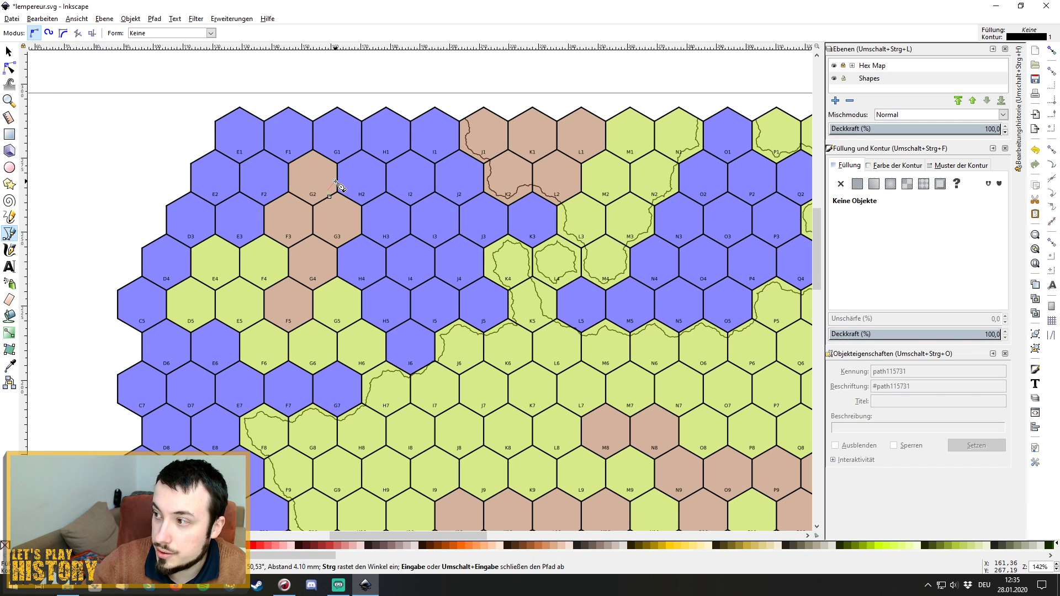
click(313, 163)
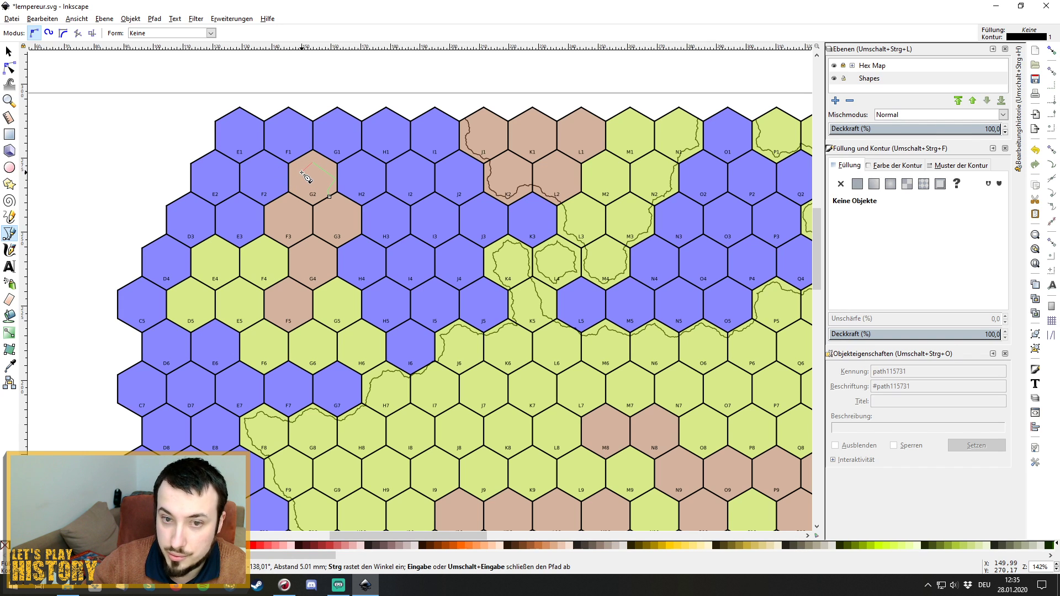
click(292, 203)
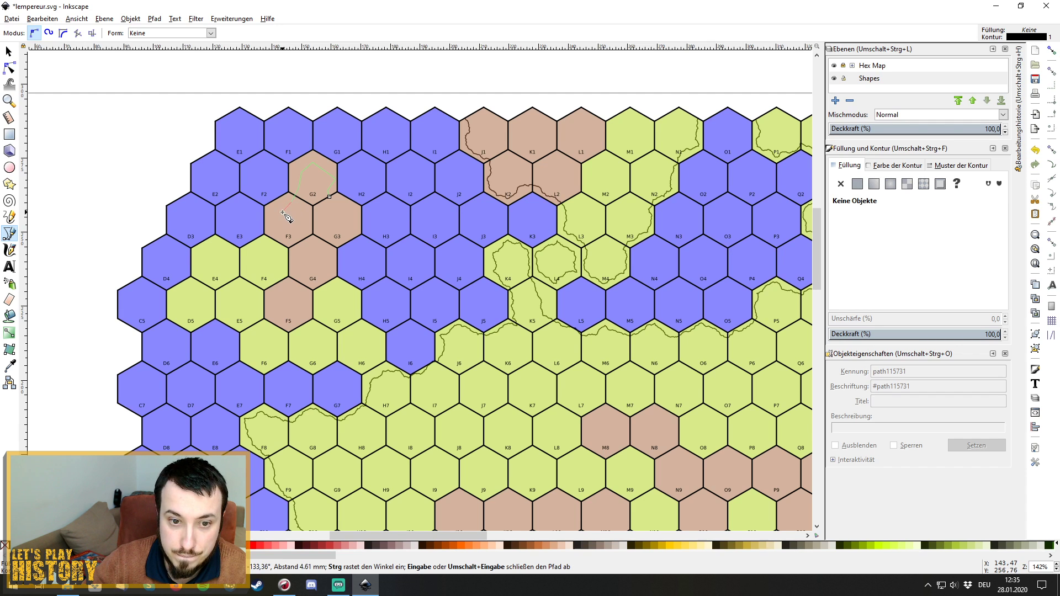
click(287, 228)
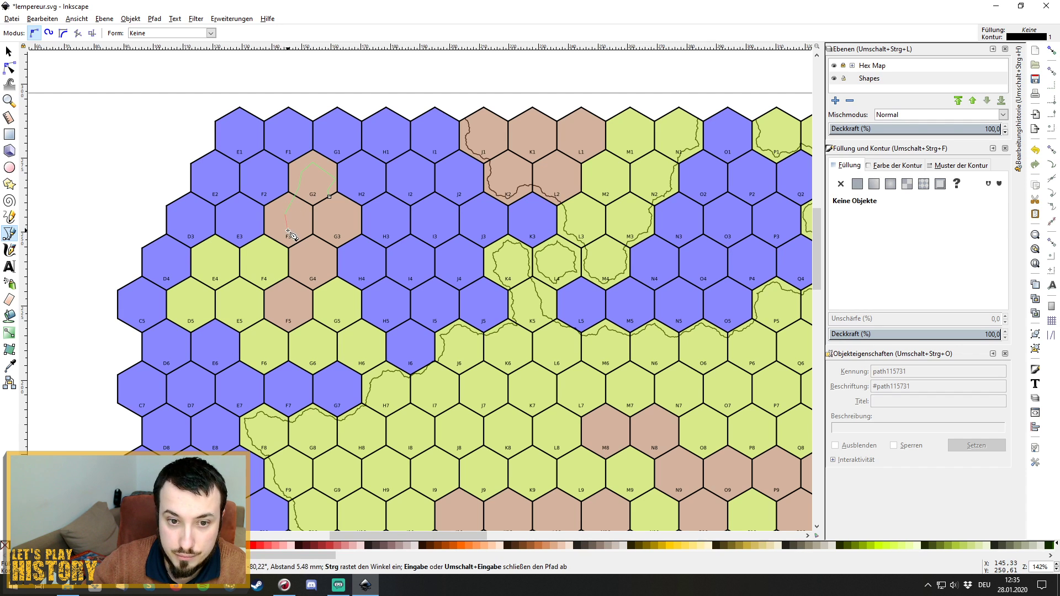
click(298, 238)
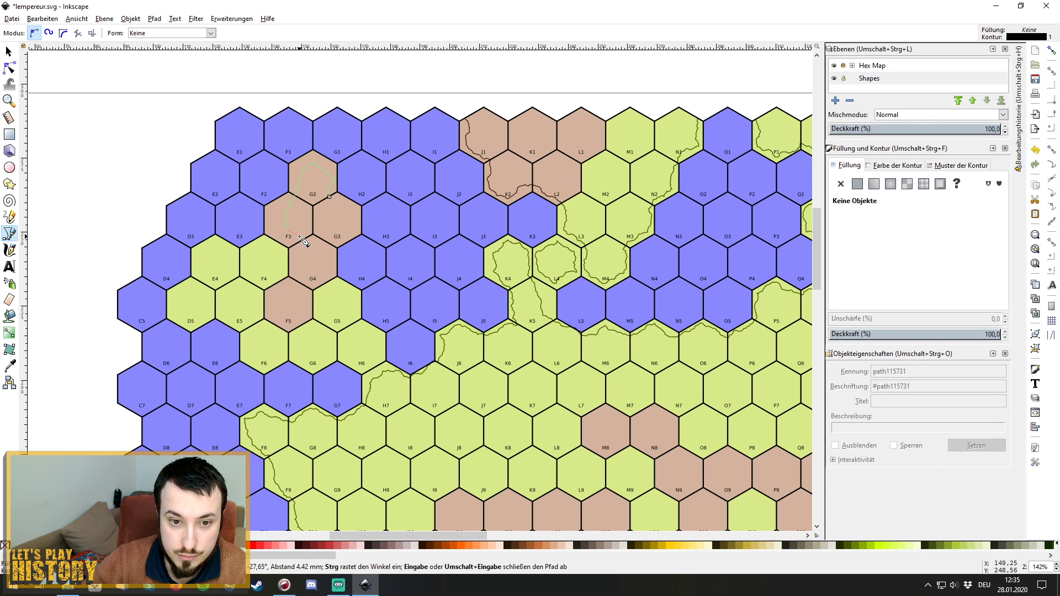
click(298, 258)
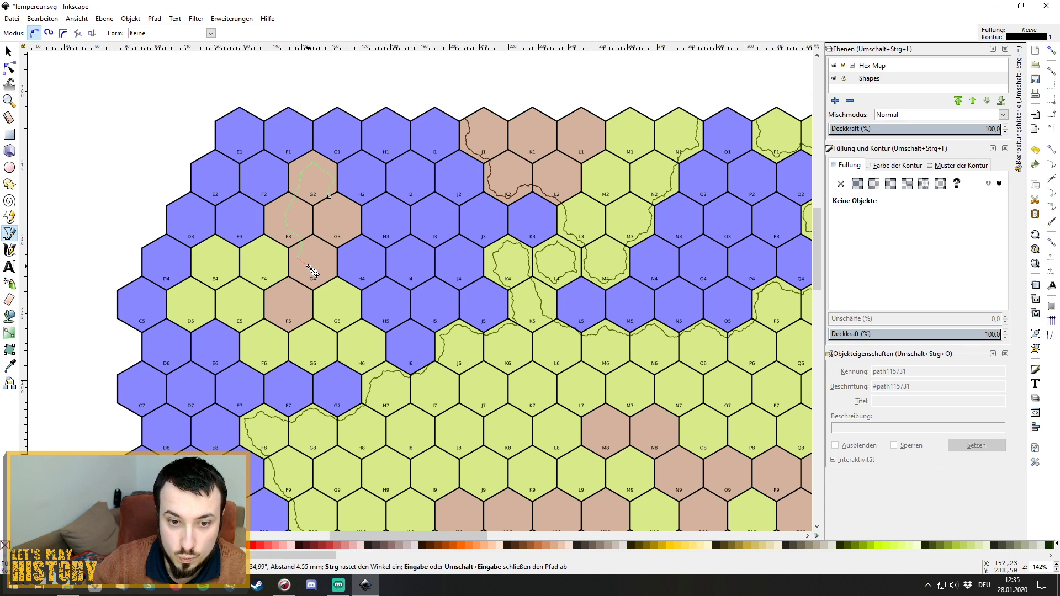
click(310, 270)
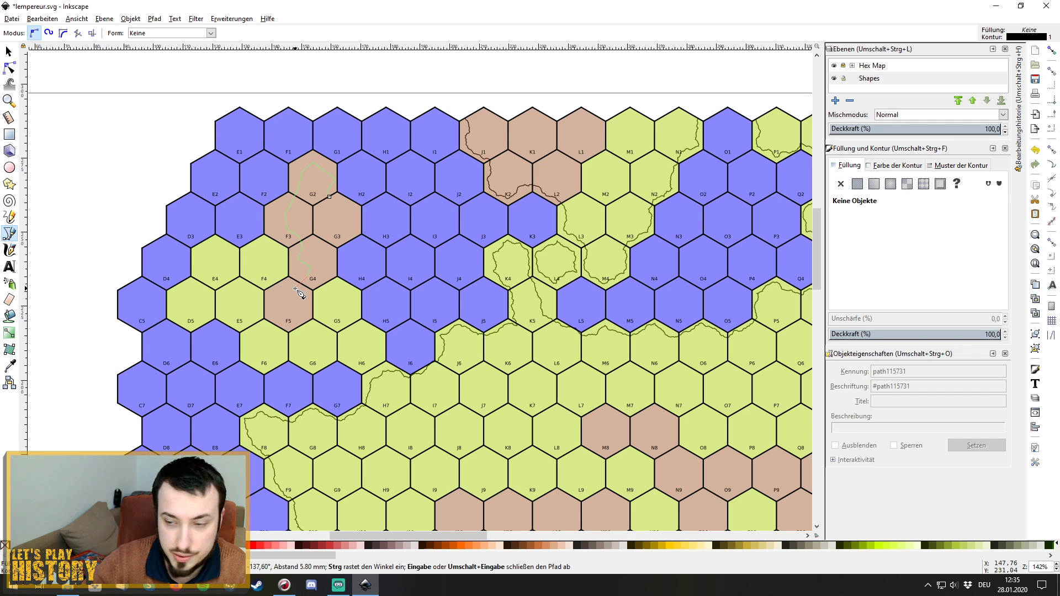
click(277, 295)
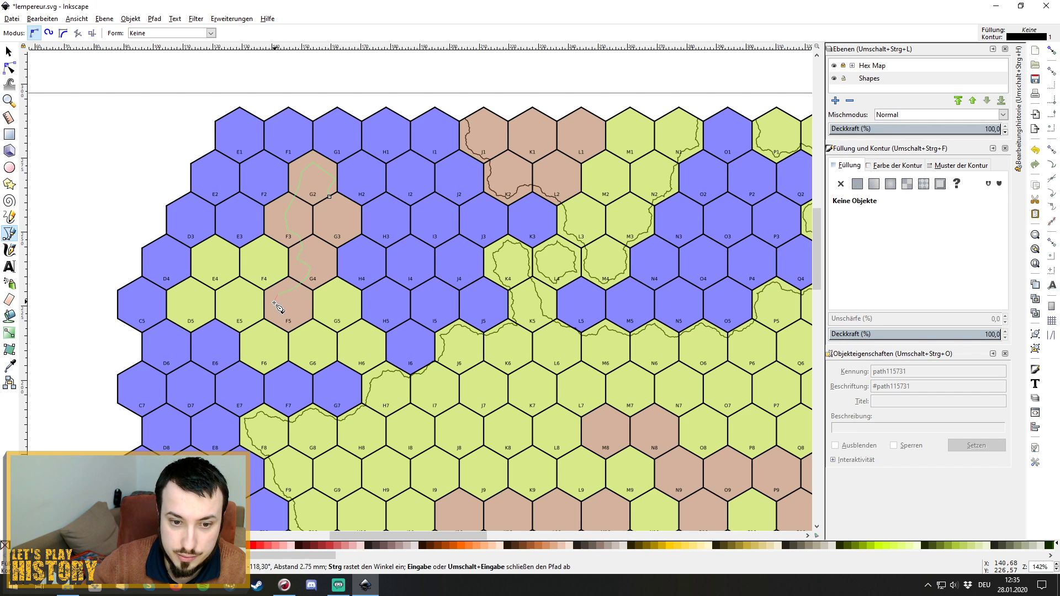
click(279, 320)
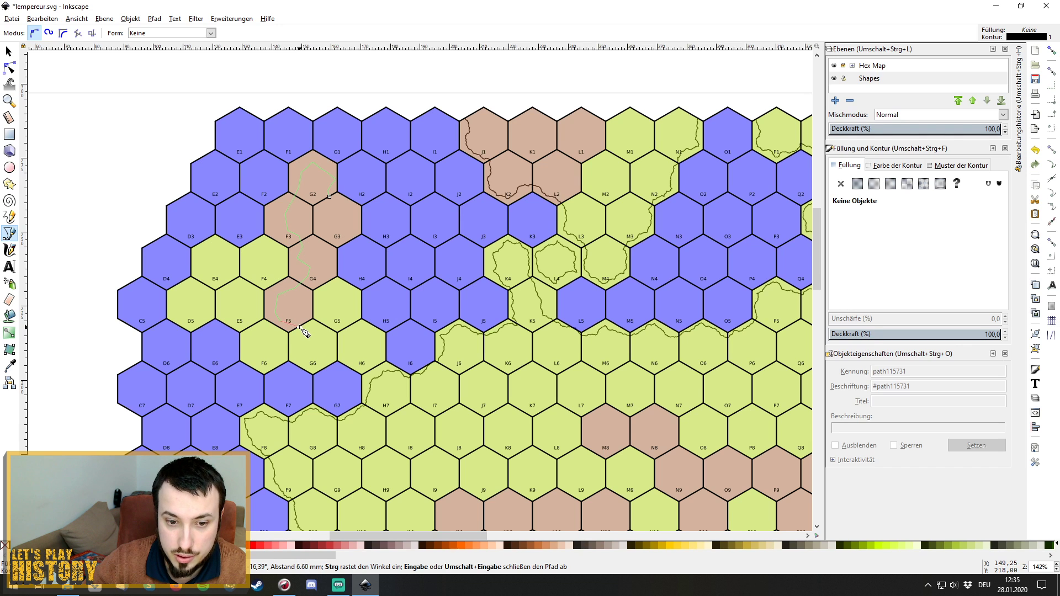
click(299, 327)
click(294, 336)
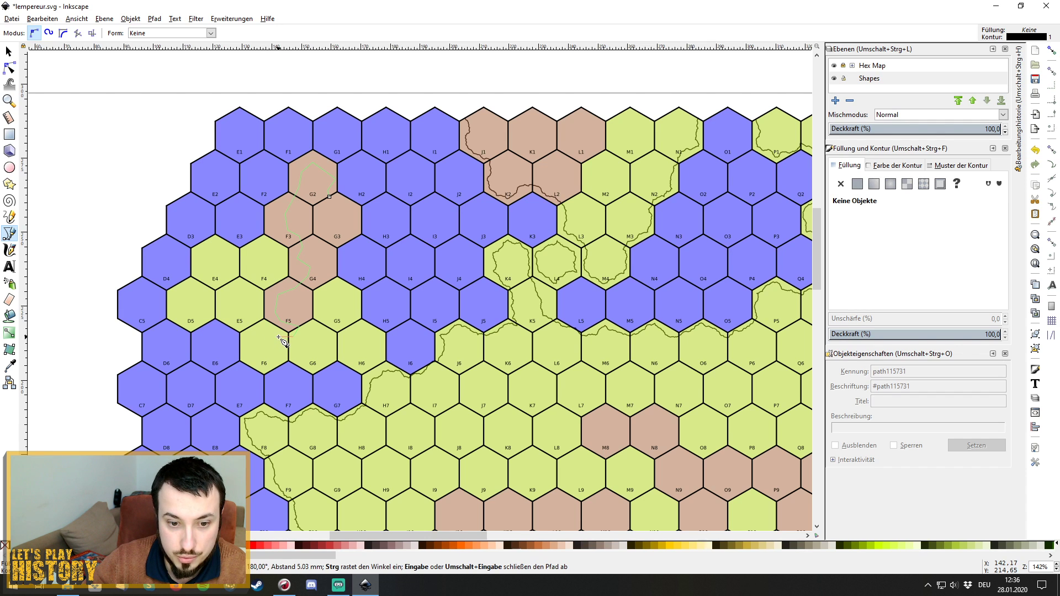
Extend the outline east across hexes F6 and G6 into H6.
click(249, 354)
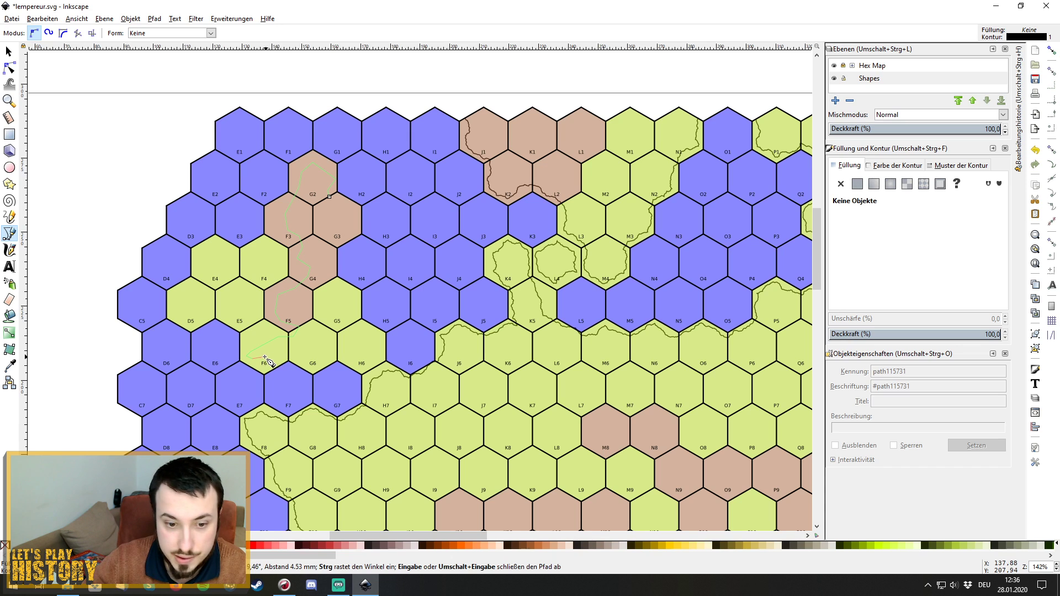
click(265, 356)
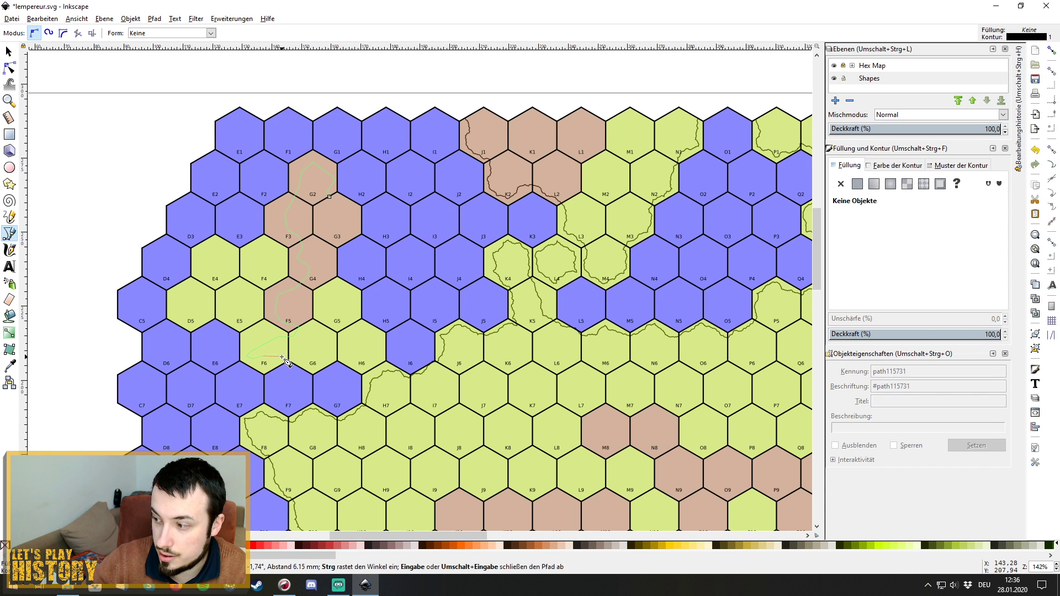
click(282, 358)
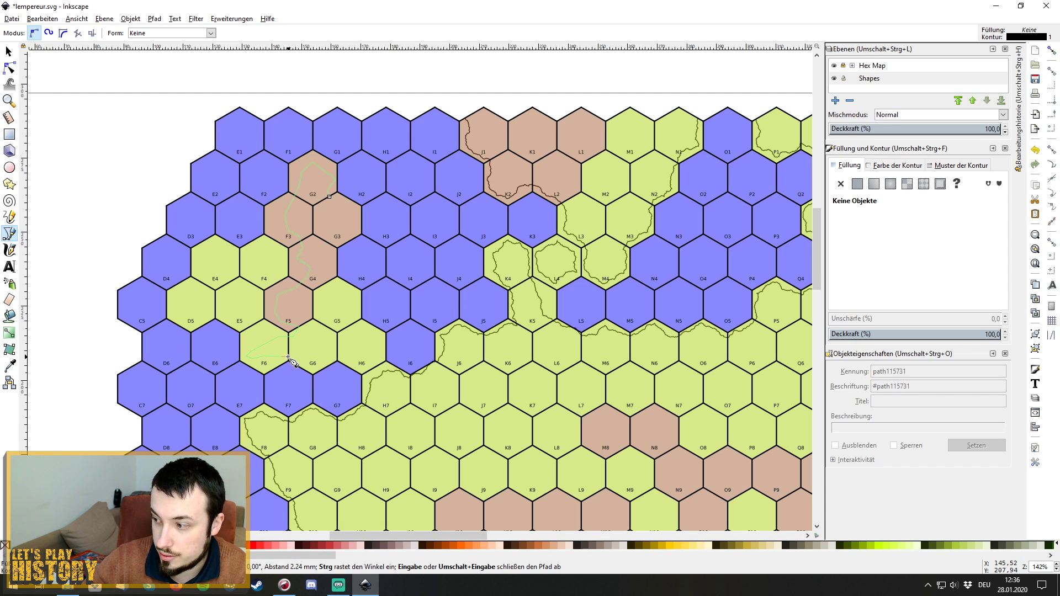
click(289, 350)
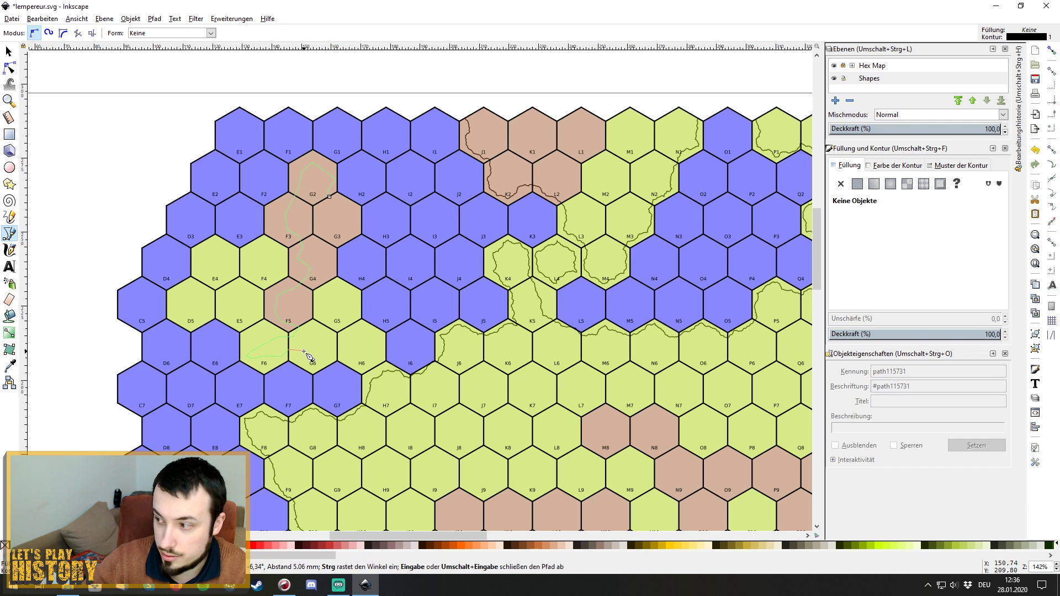
click(329, 359)
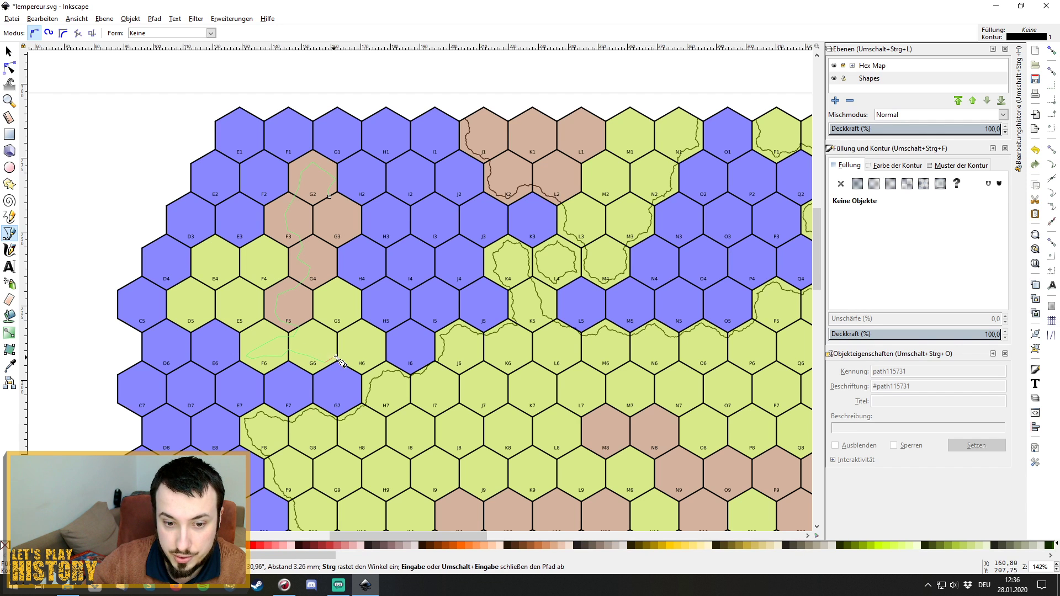
click(360, 359)
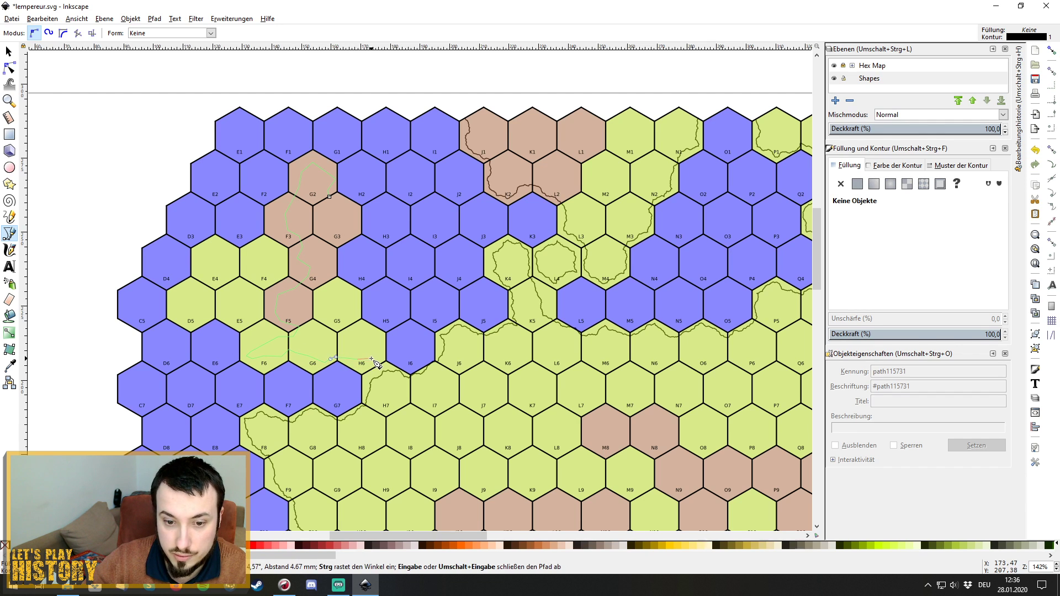
click(372, 359)
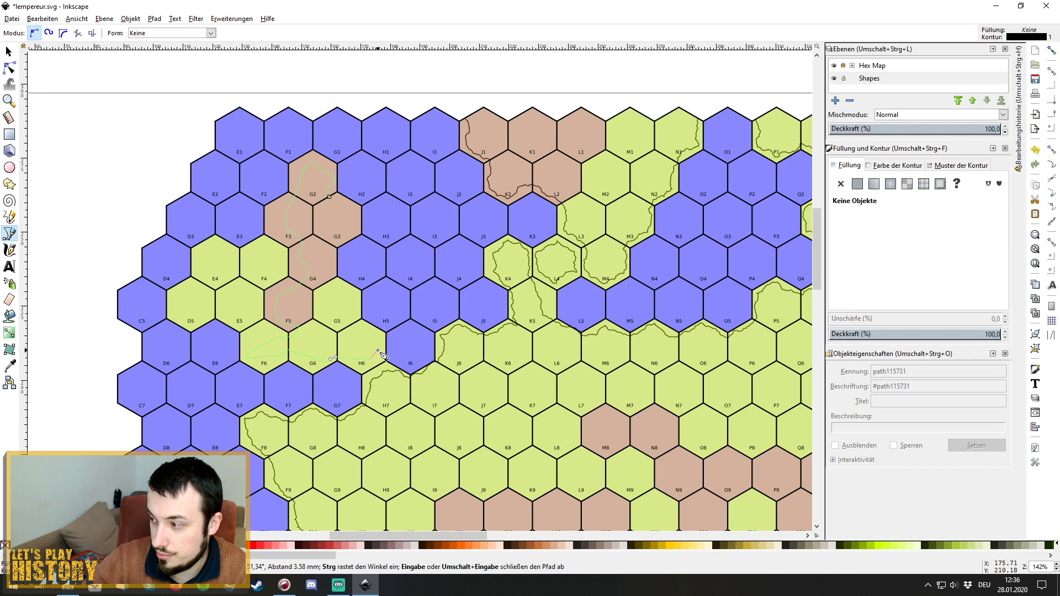
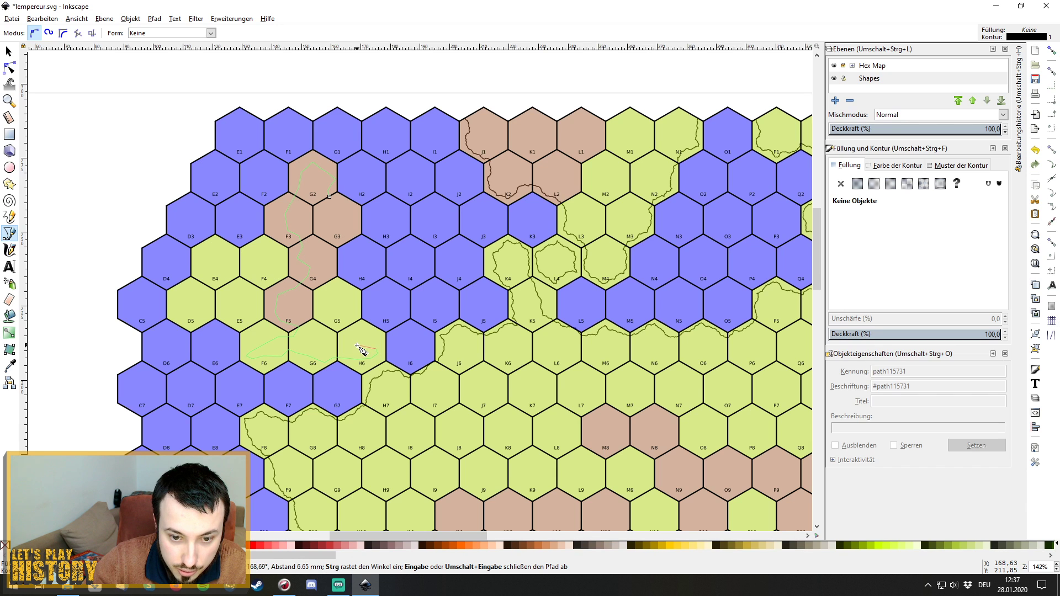
Continue the outline back up past G5 and G4, closing it at the starting node near G2.
click(358, 345)
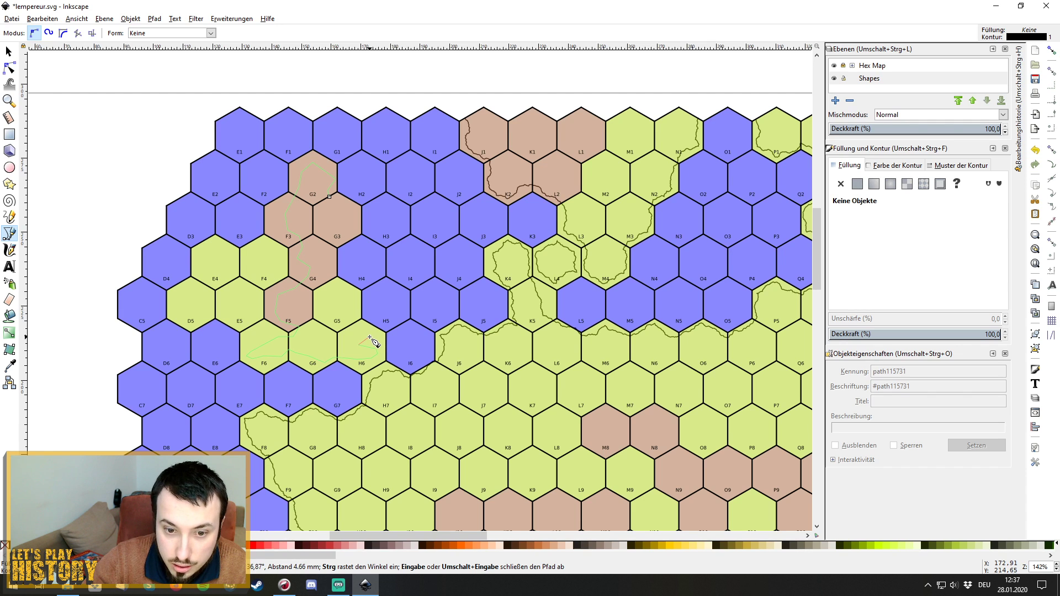
click(369, 337)
click(369, 327)
click(356, 319)
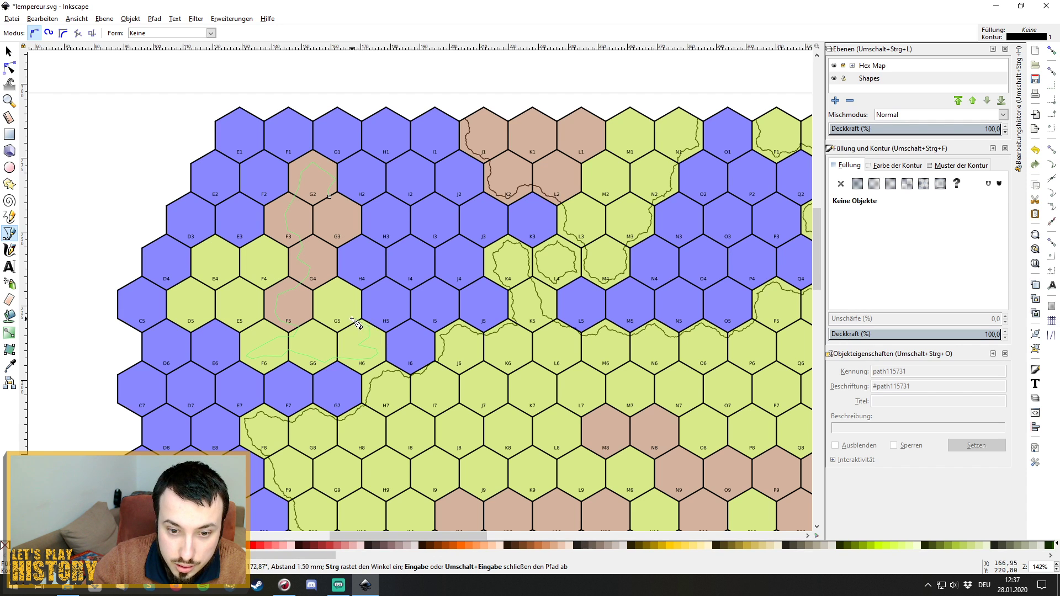
click(339, 293)
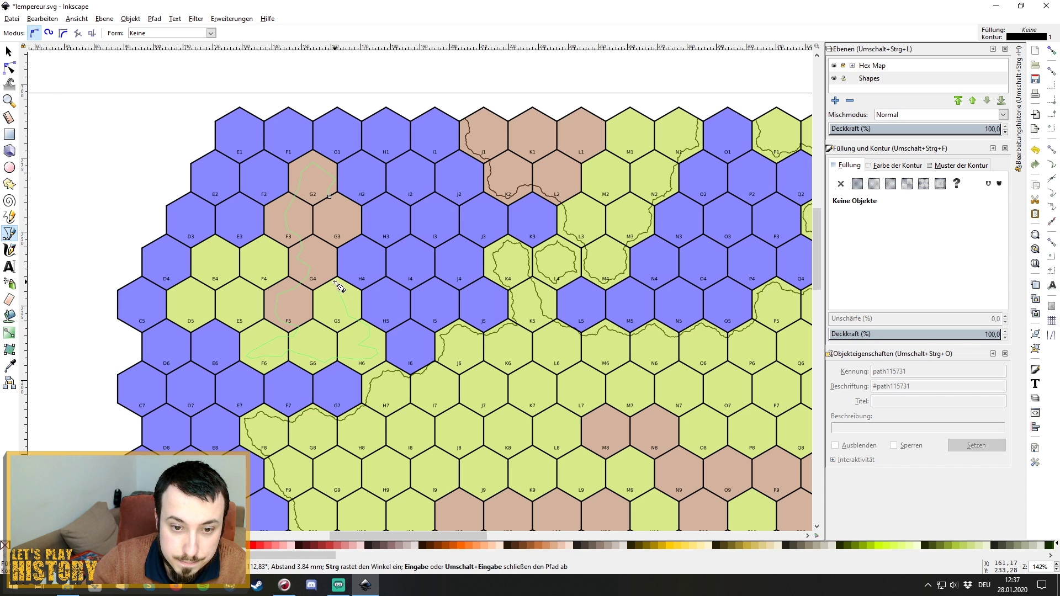
click(332, 269)
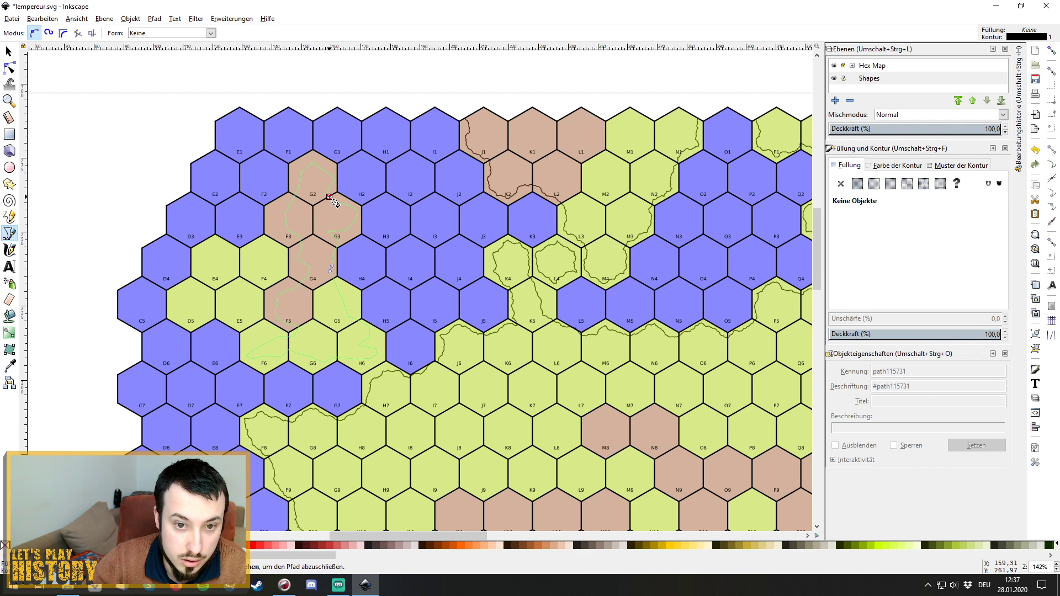
drag(331, 197, 325, 197)
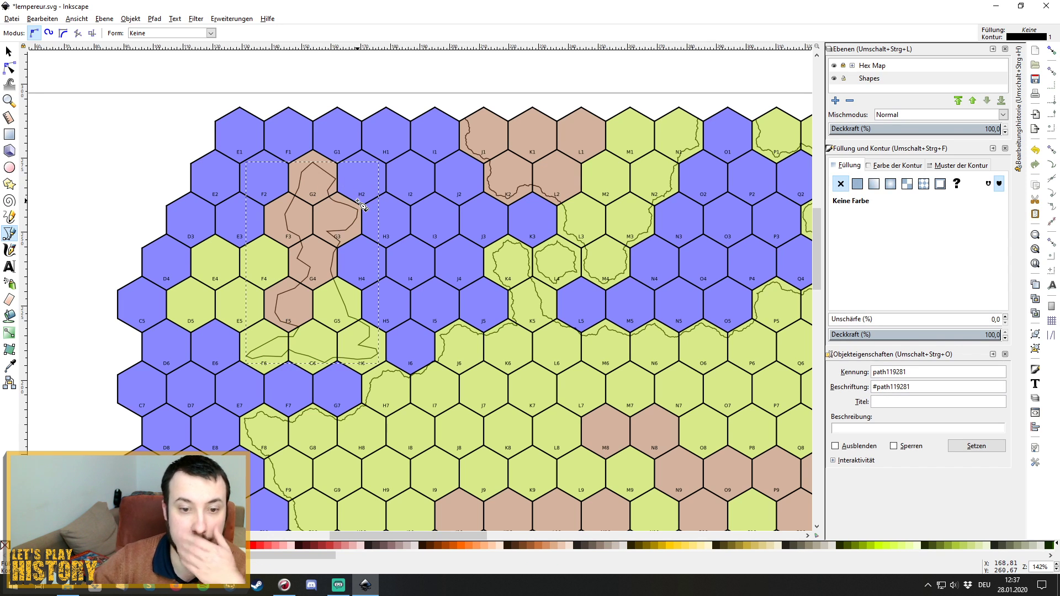
Apply Fractalize to the outline with preview, using 6 subdivisions and smoothness 4.0.
click(199, 20)
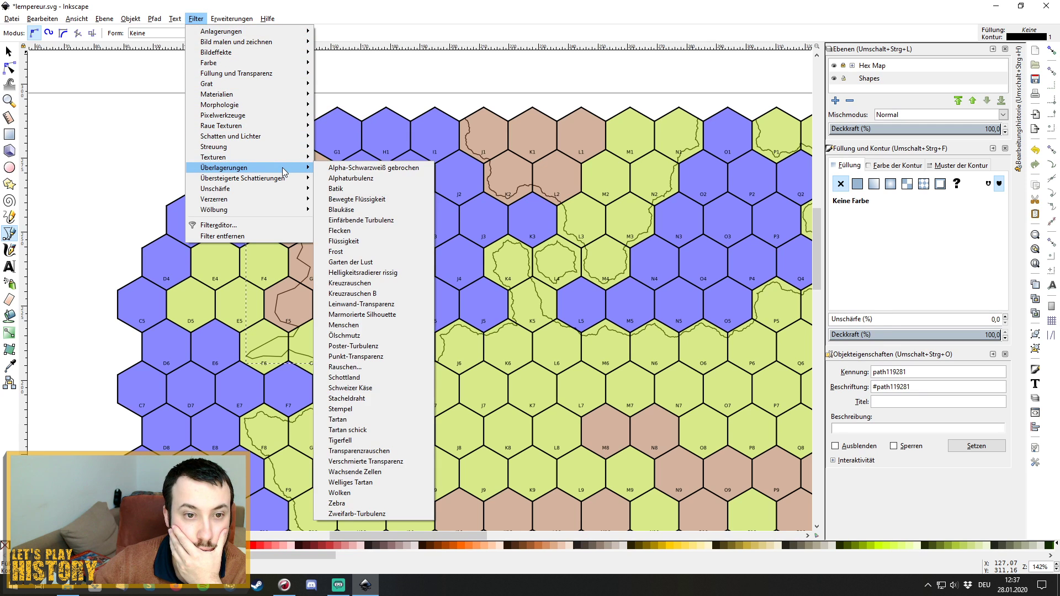
mouse_move(231, 18)
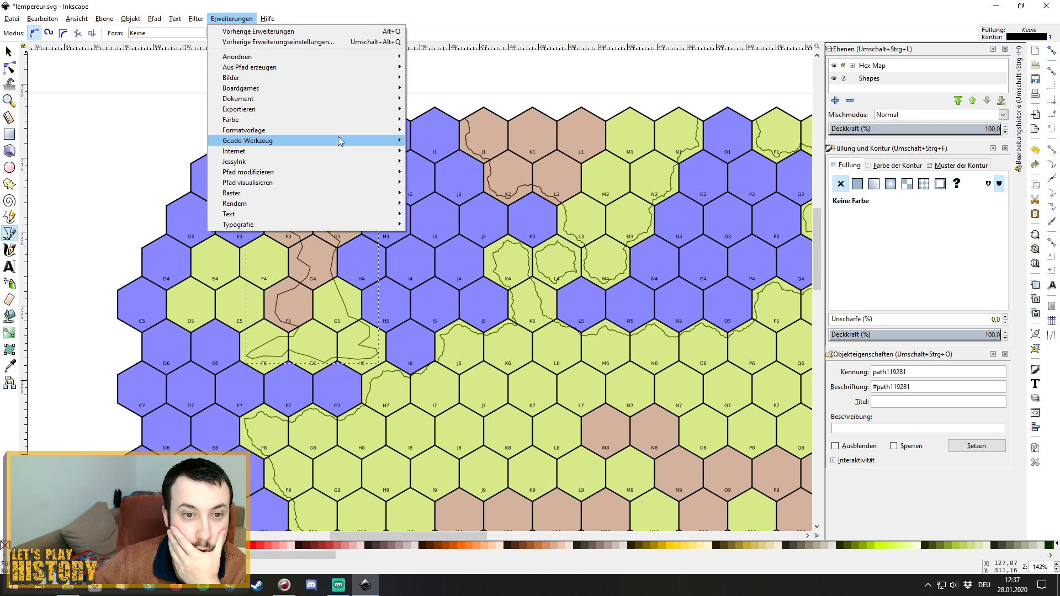
mouse_move(349, 172)
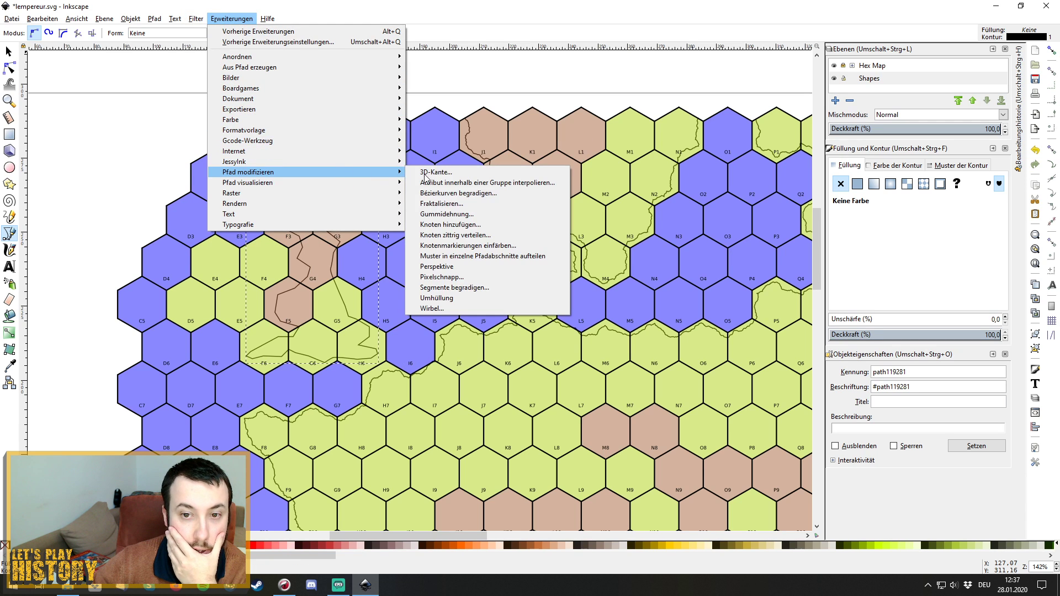
click(486, 204)
click(492, 320)
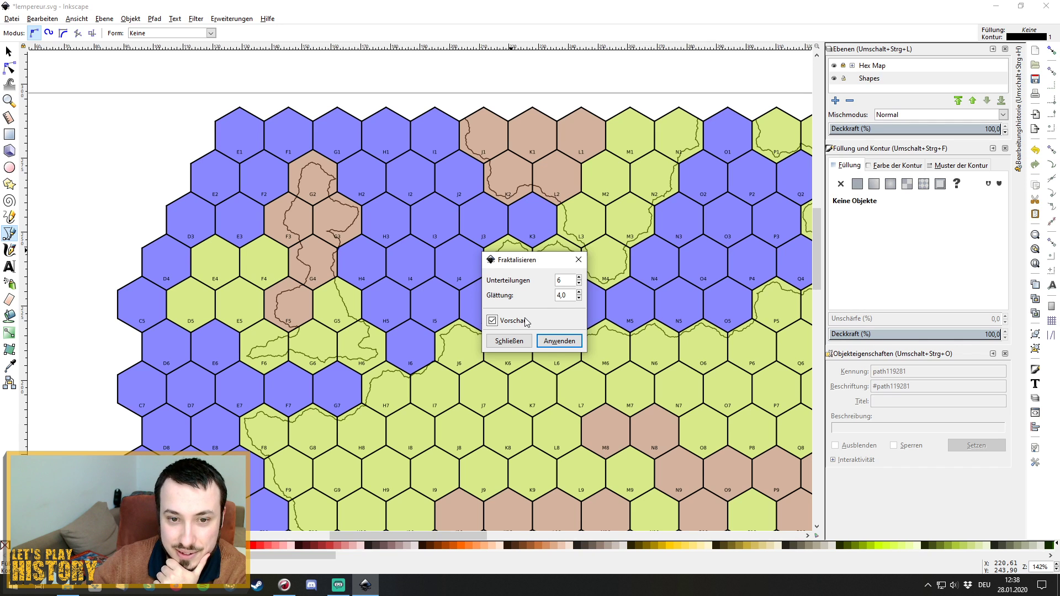
click(558, 341)
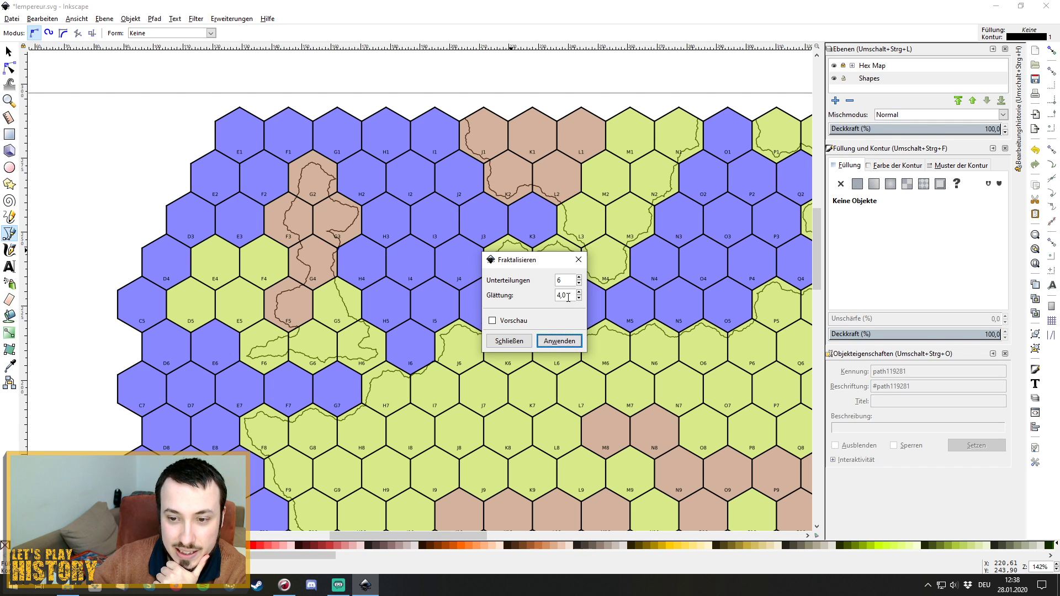
click(579, 260)
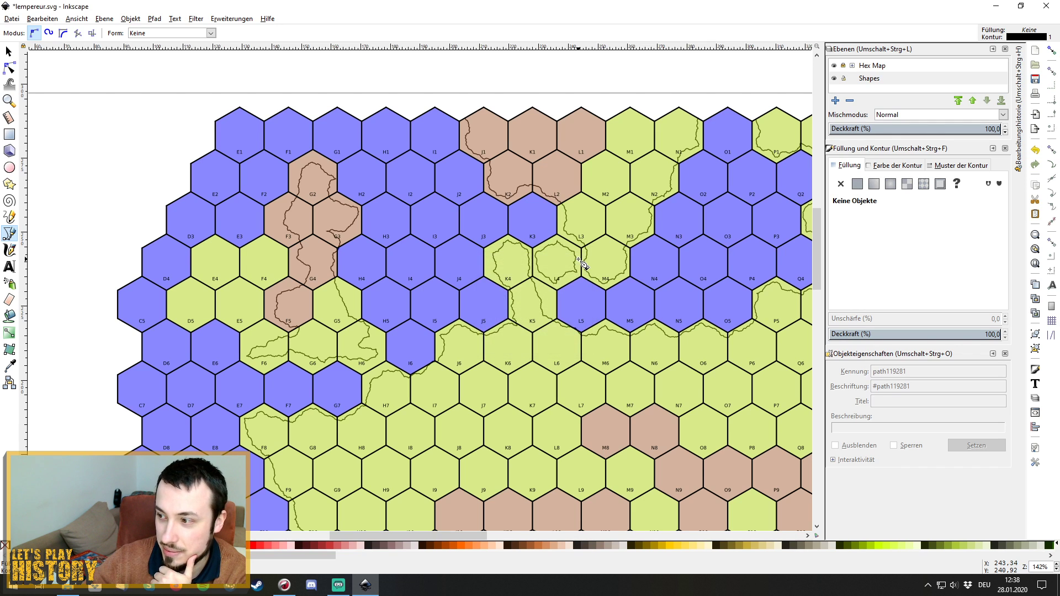
Trace a closed path from E5 around D5, E4 and F4, closing it with a curve at the start.
click(253, 294)
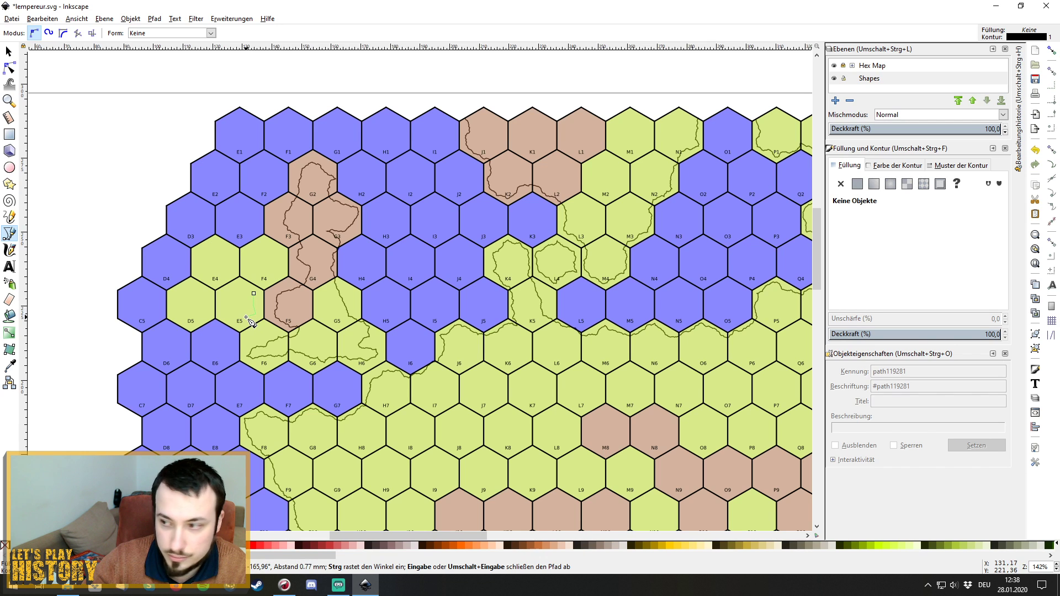
click(204, 317)
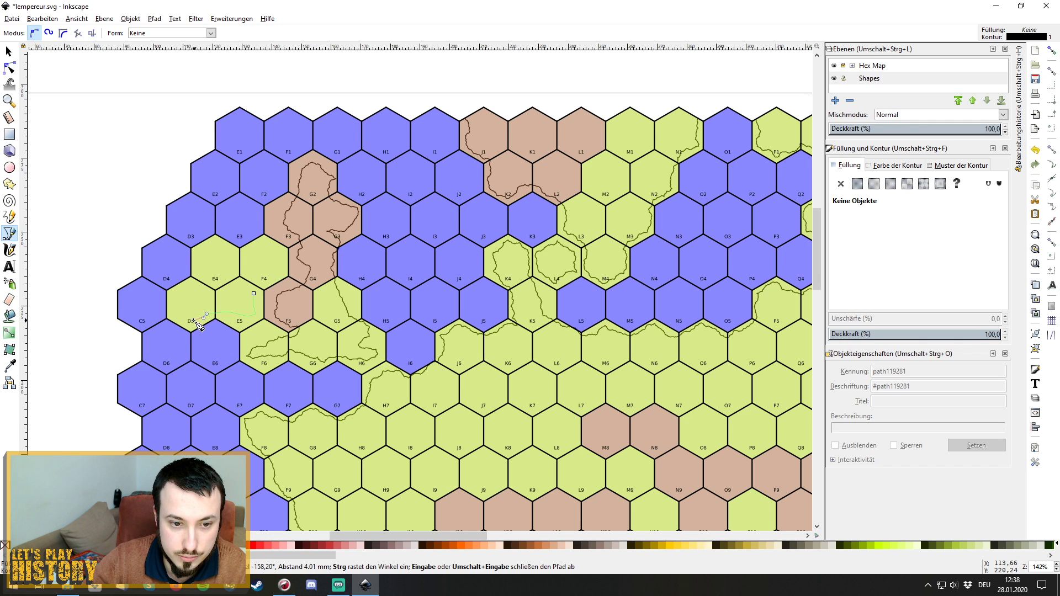
click(190, 291)
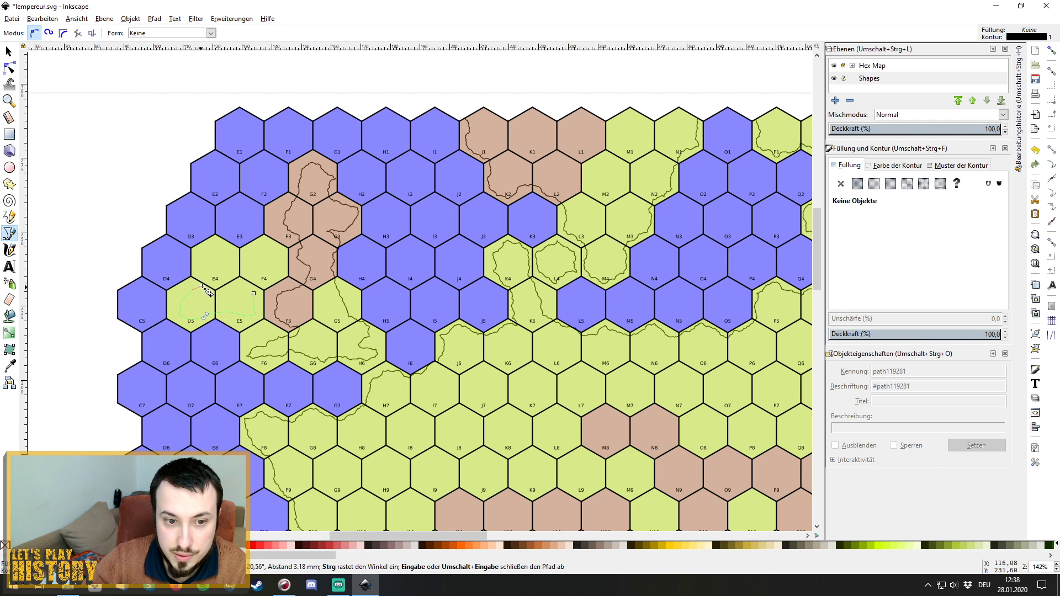
click(208, 282)
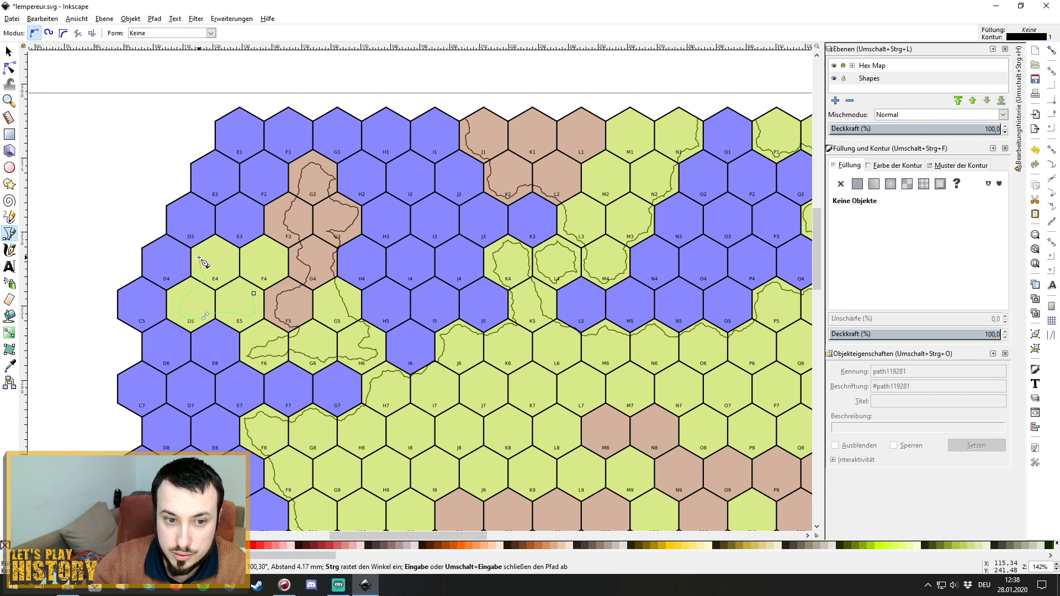
click(199, 257)
click(216, 253)
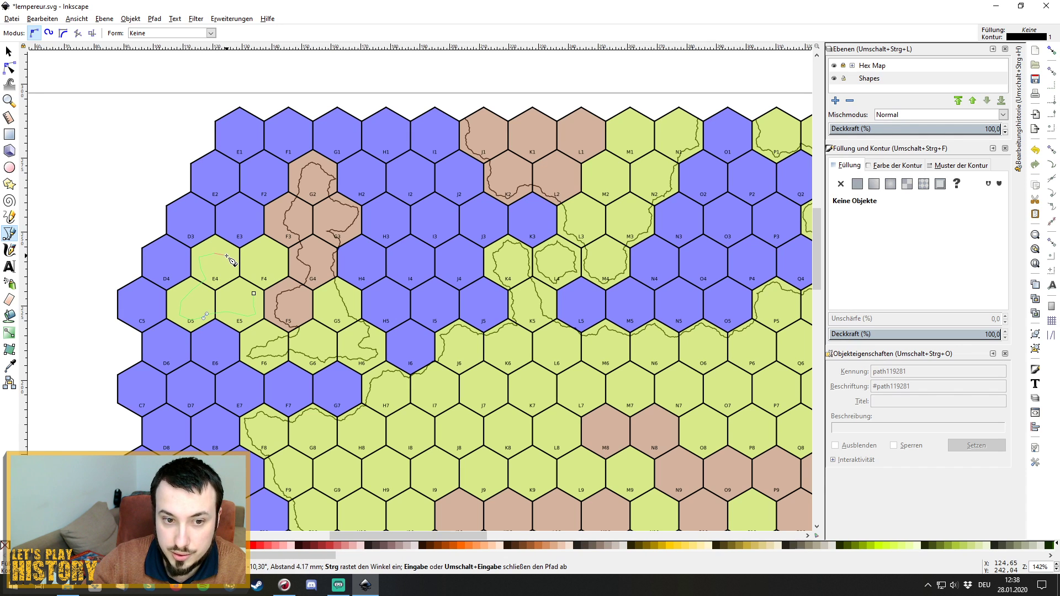
click(230, 257)
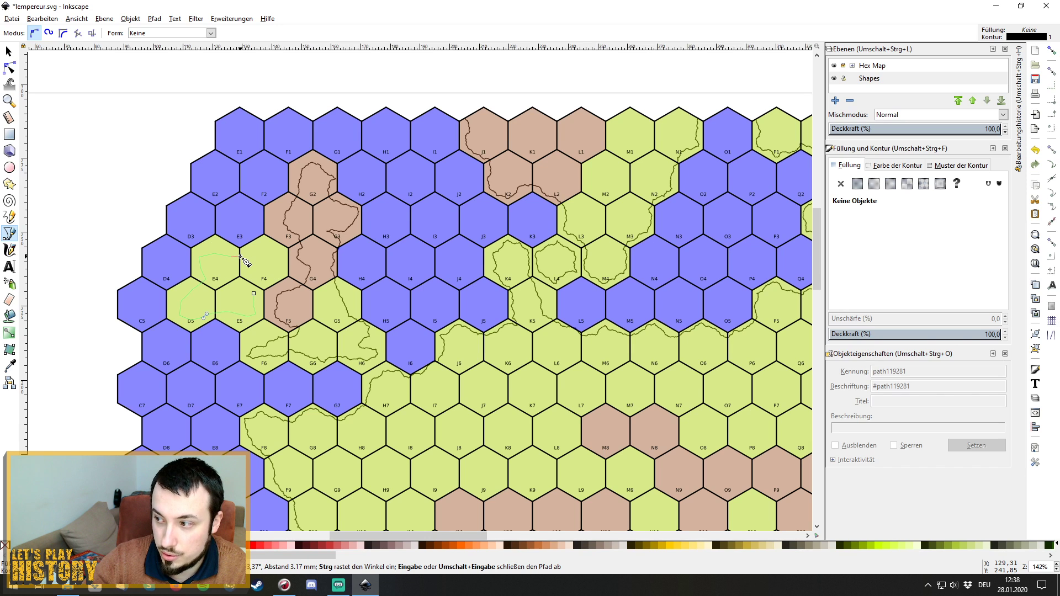
click(239, 256)
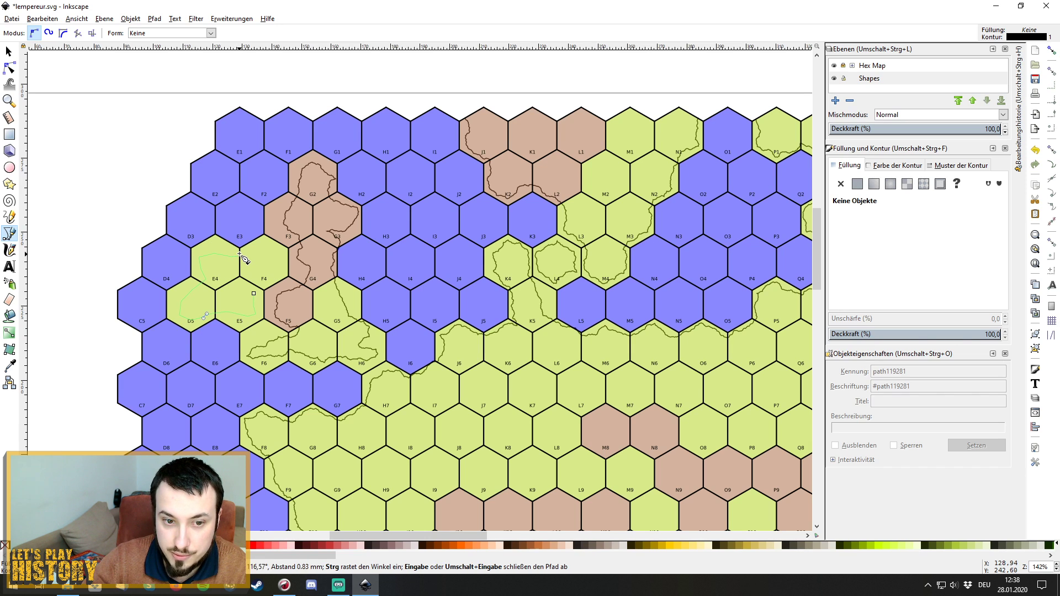
click(267, 252)
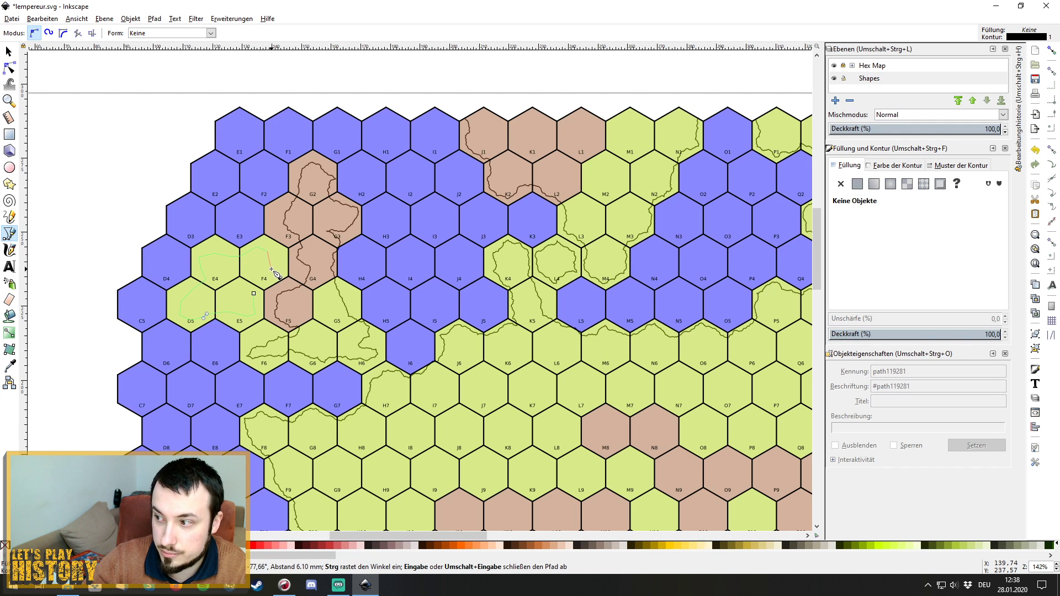
click(271, 270)
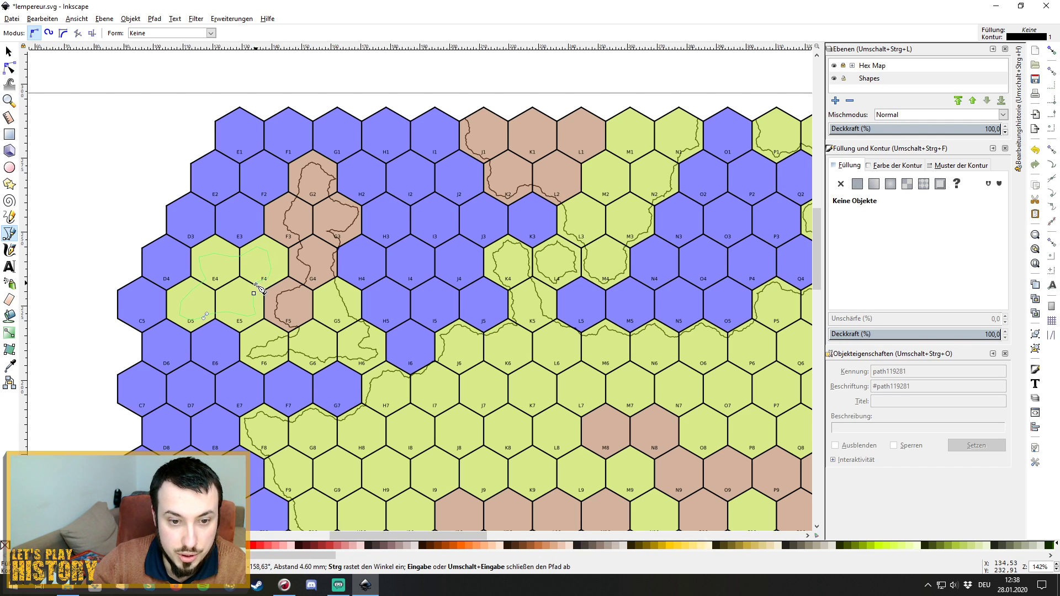
drag(255, 296, 257, 305)
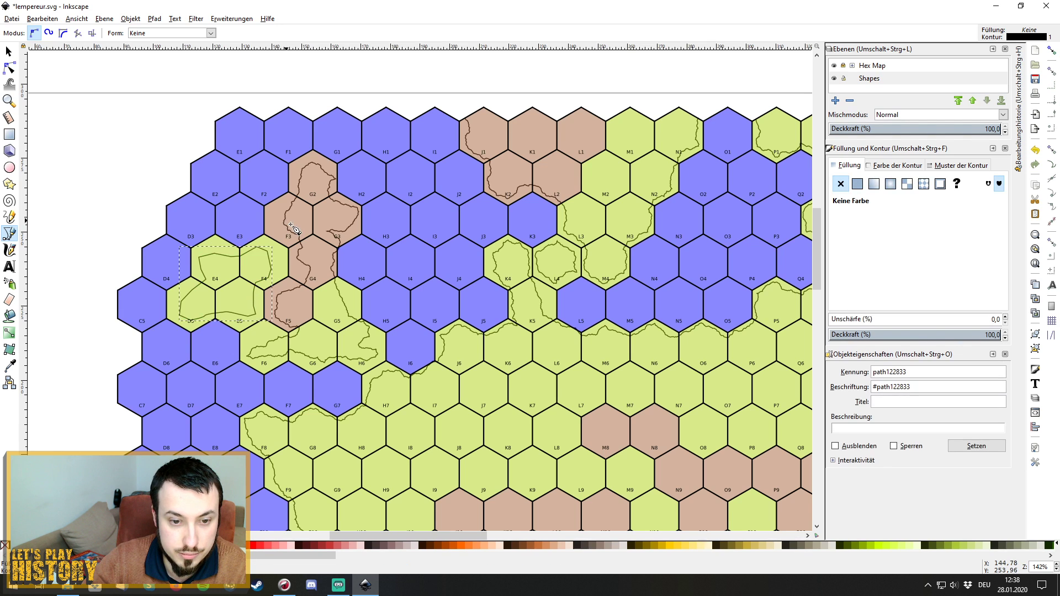
Apply Fractalize to the E4–F4–D5–E5 outline for a jagged border.
click(231, 18)
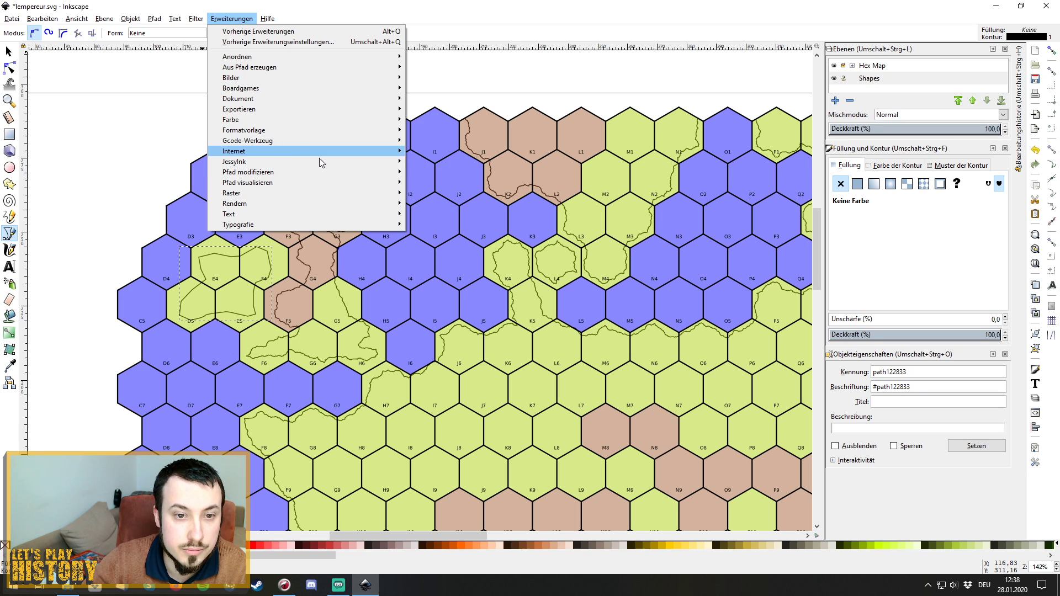
mouse_move(351, 175)
click(469, 204)
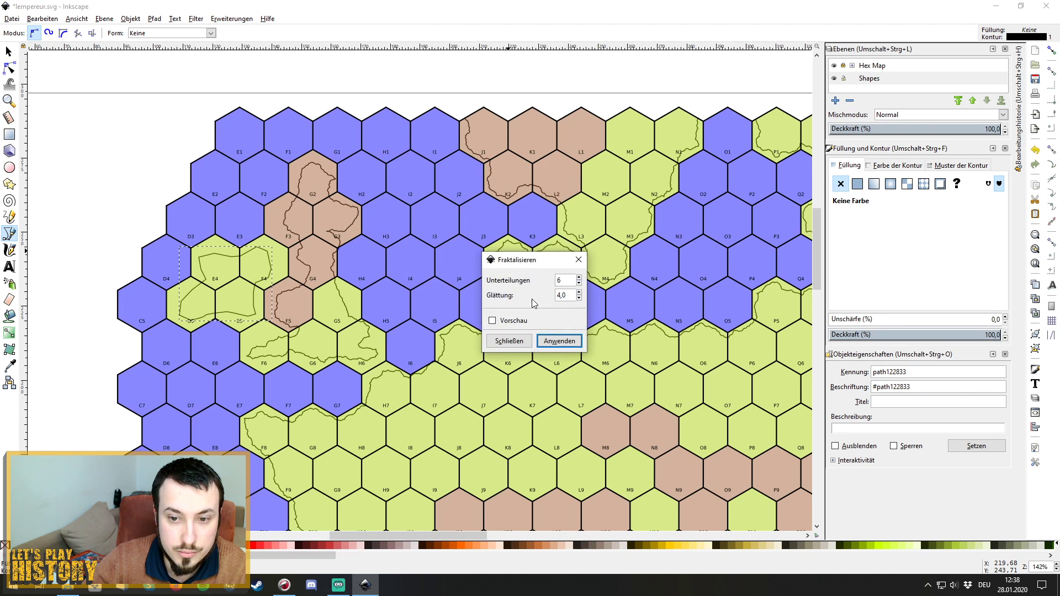
click(555, 341)
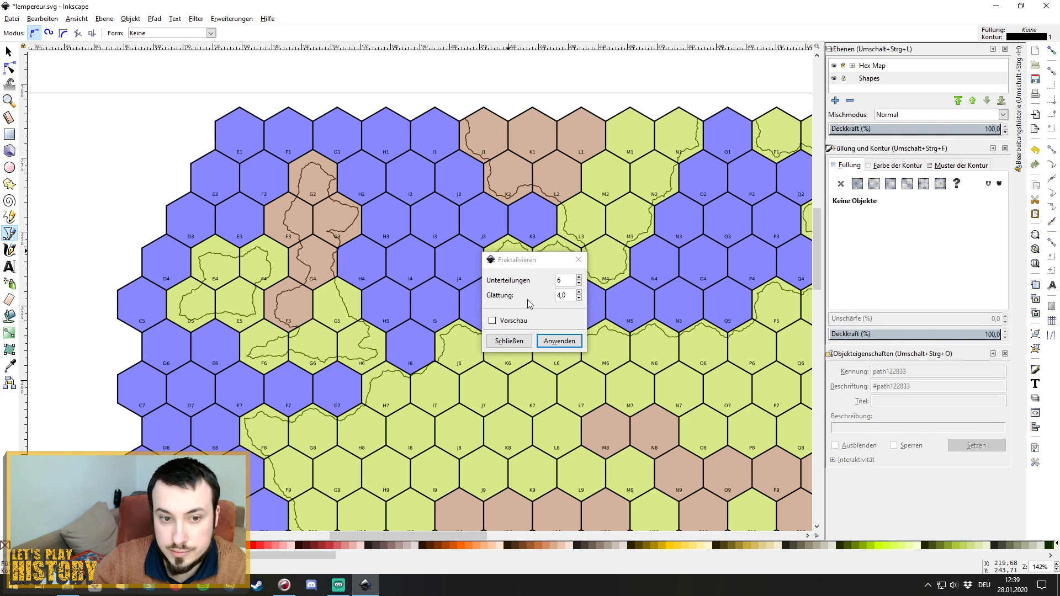
click(509, 340)
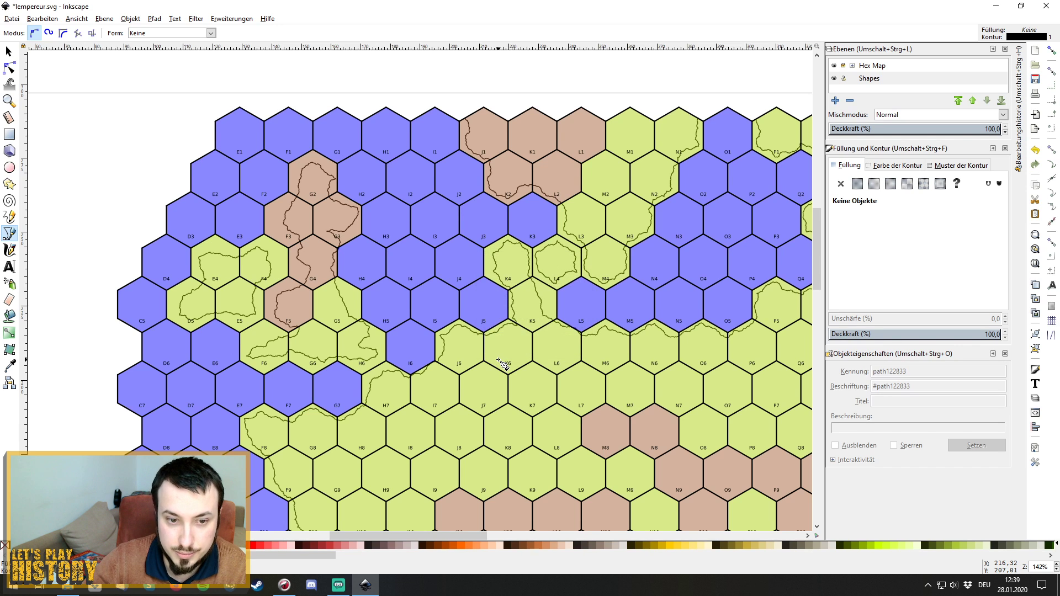
scroll(500, 362, down, 2)
scroll(499, 362, down, 3)
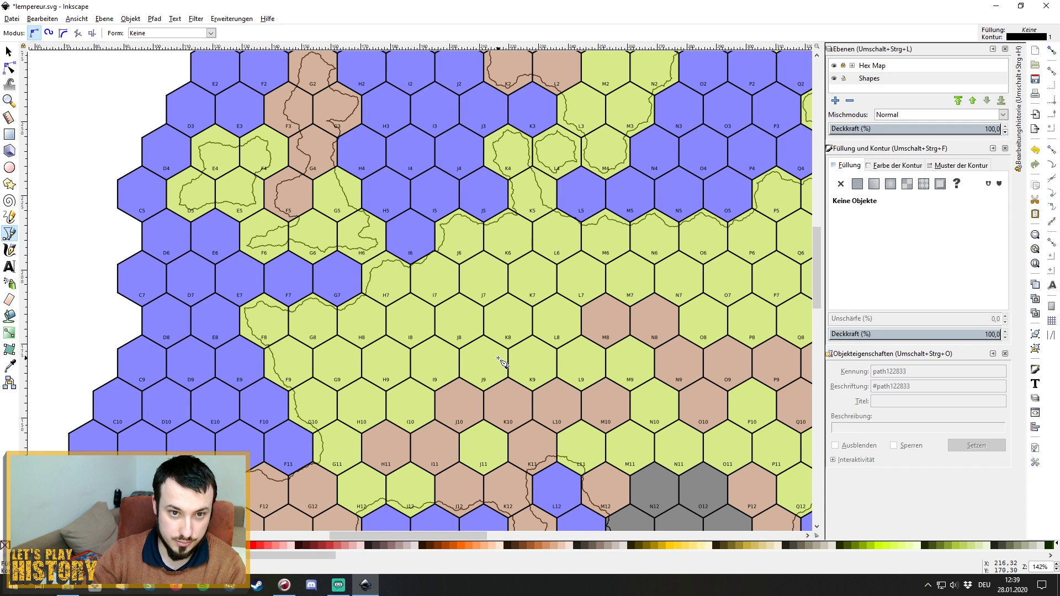
scroll(501, 362, up, 2)
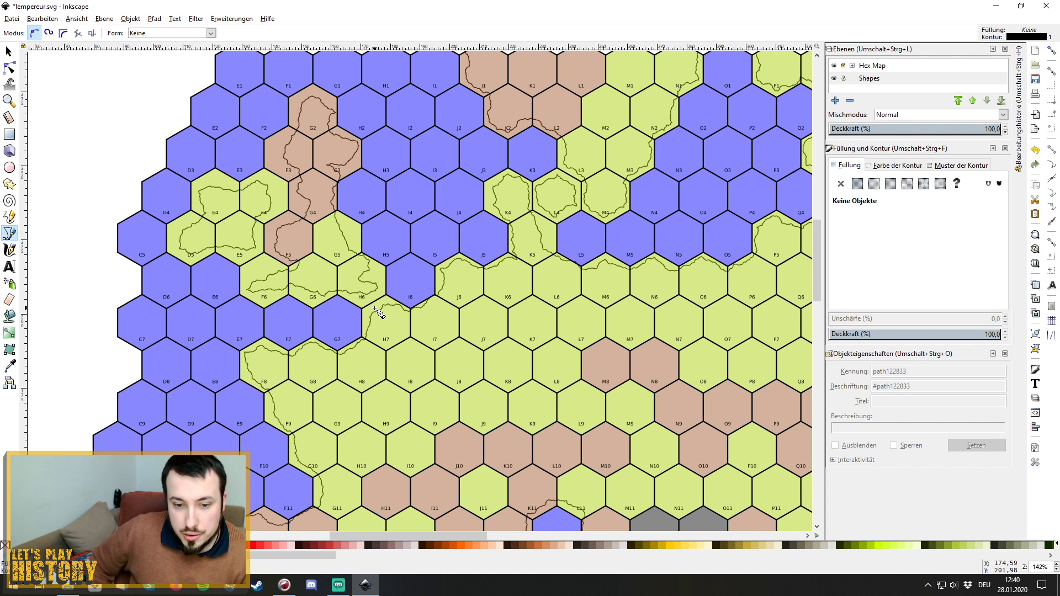
scroll(549, 377, down, 5)
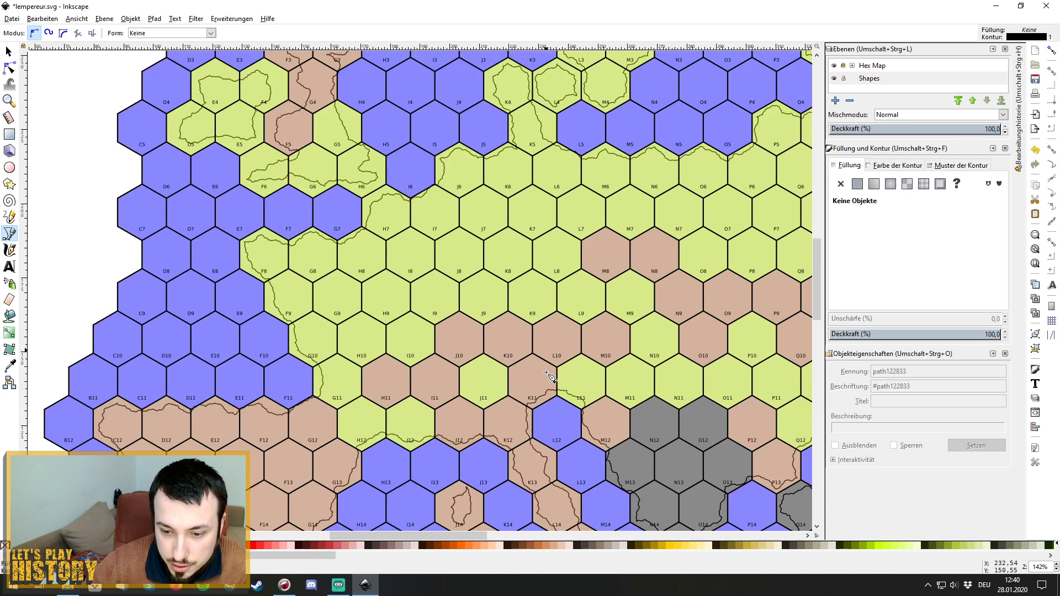
scroll(549, 377, down, 9)
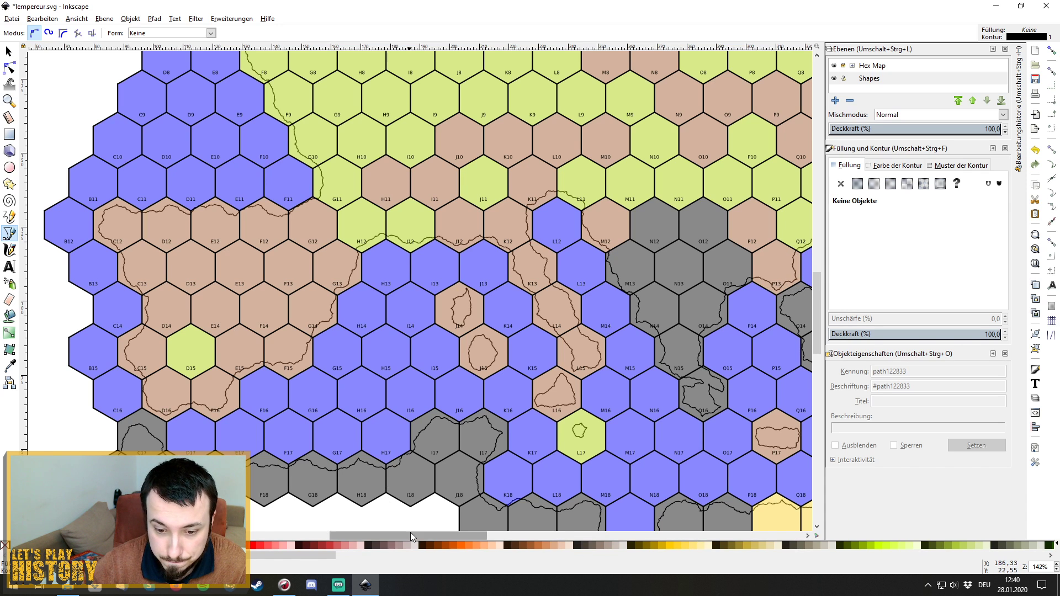
drag(410, 532, 468, 536)
scroll(560, 397, down, 3)
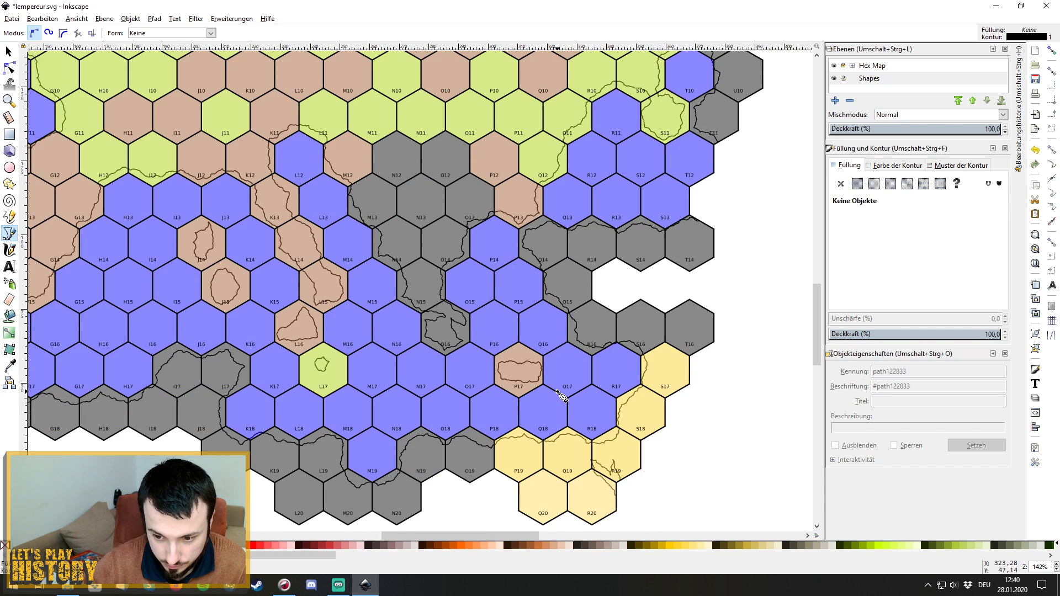
scroll(561, 396, up, 2)
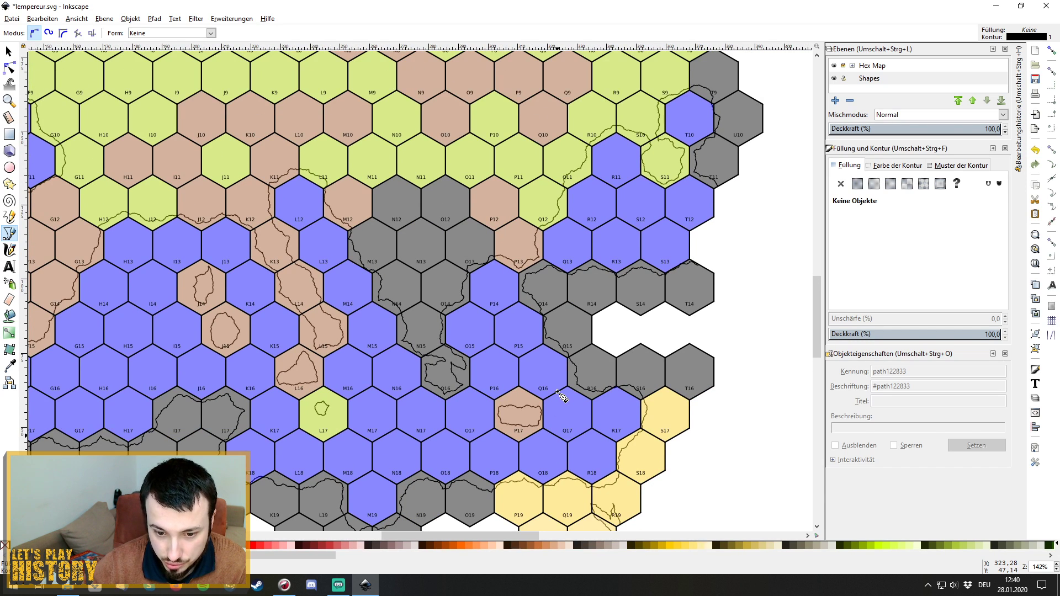
scroll(560, 397, up, 2)
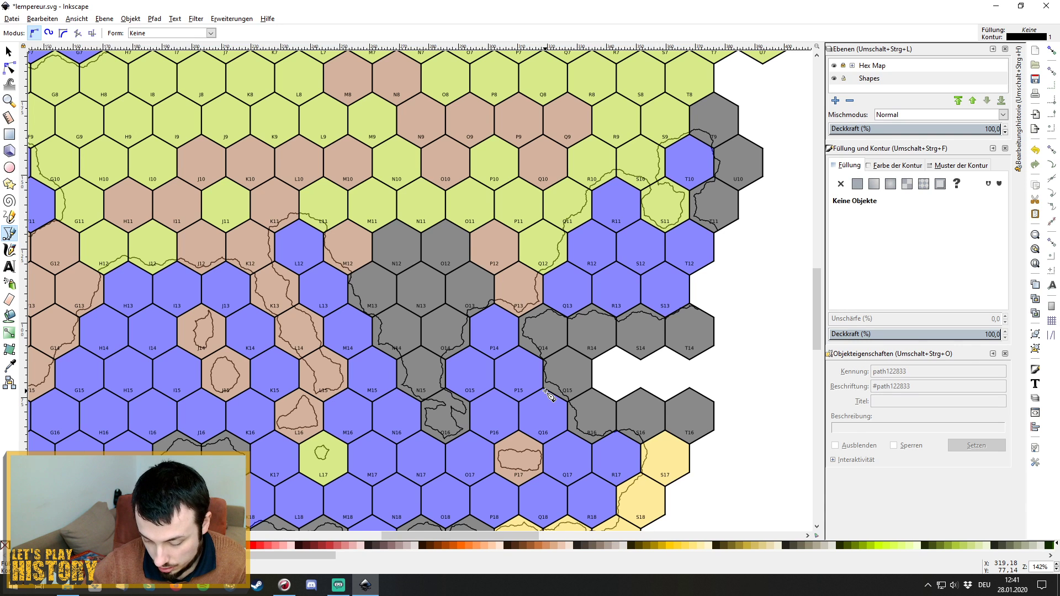
scroll(546, 393, up, 15)
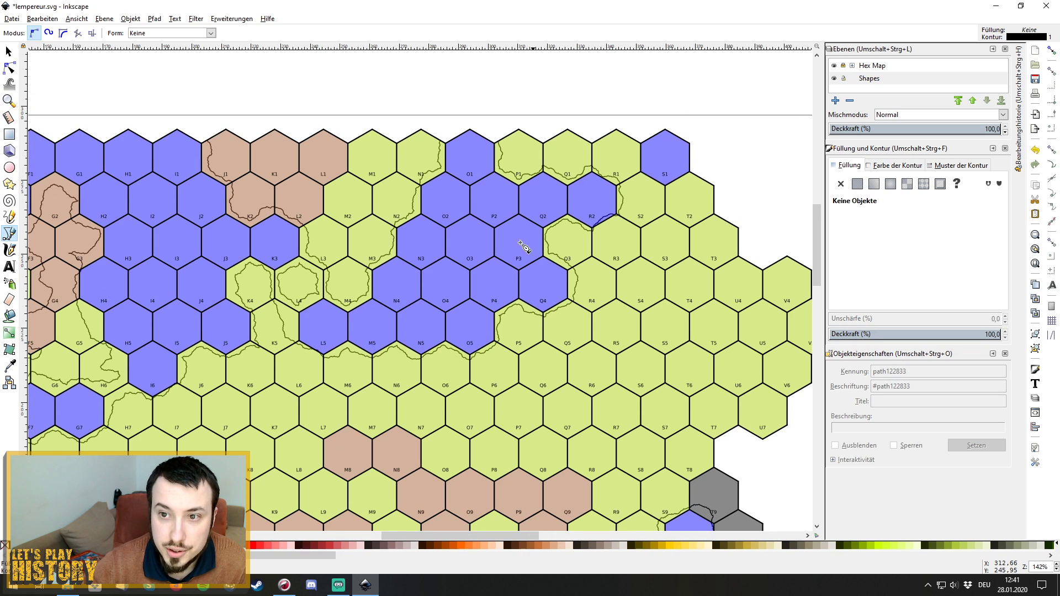
Draw a three-point open path along the edge of hex S1 toward T2.
click(637, 141)
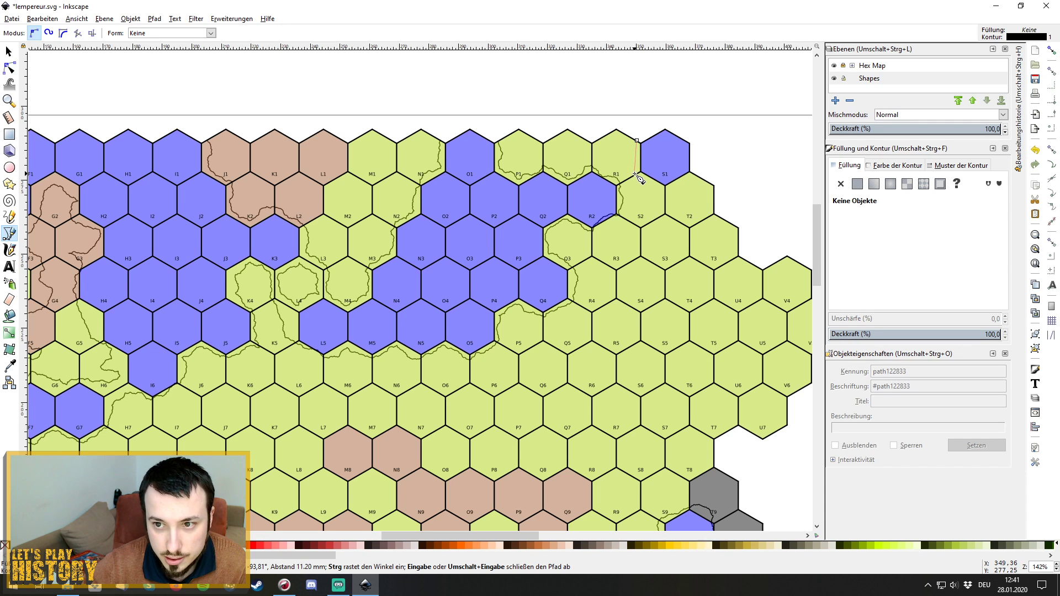
click(638, 175)
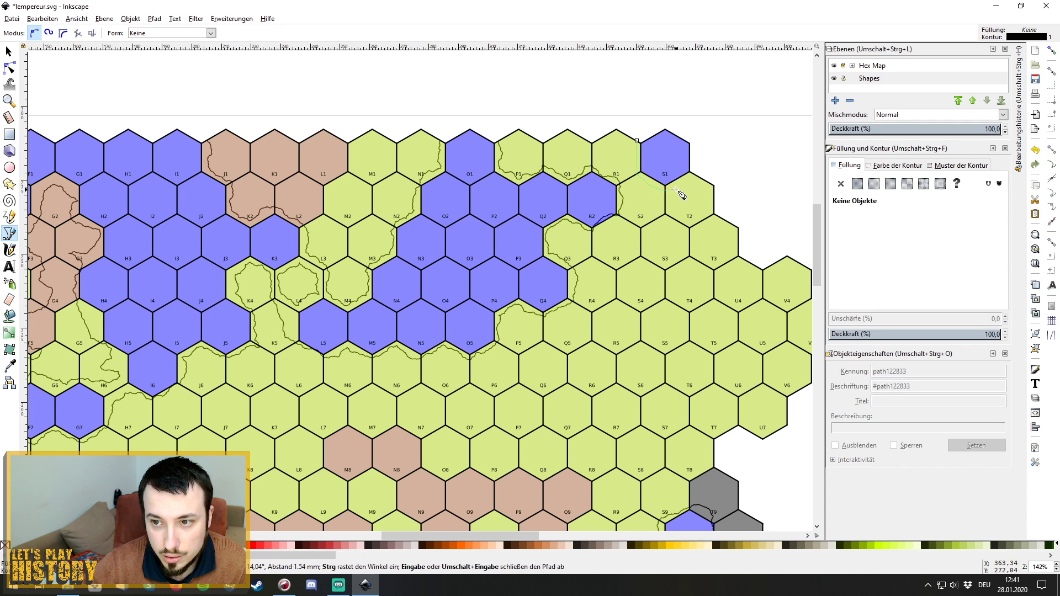
click(691, 172)
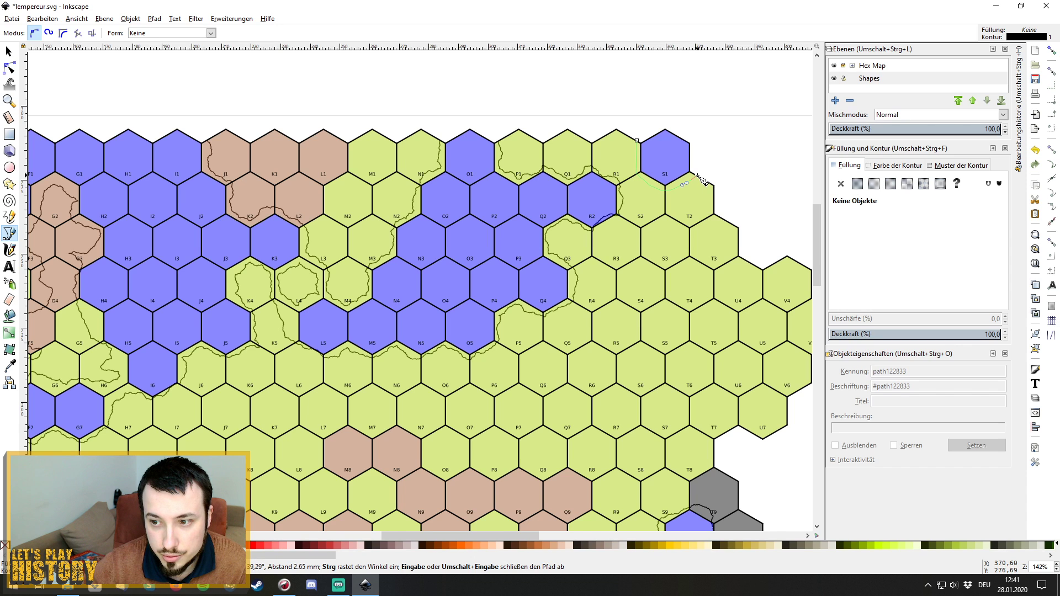
key(Return)
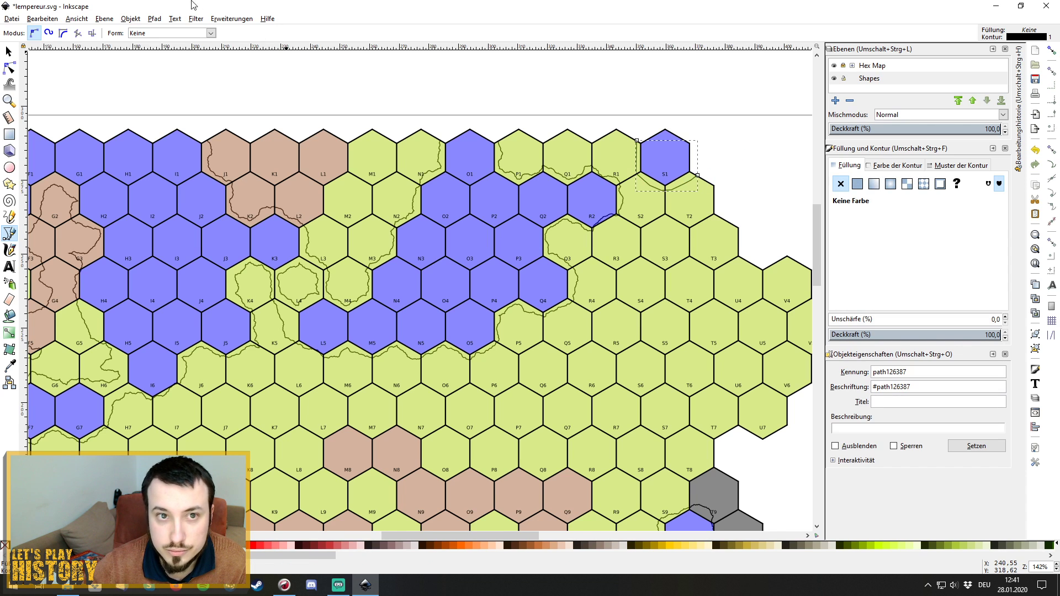
Roughen the S1 edge path with Extensions > Modify Path > Fractalize.
click(224, 20)
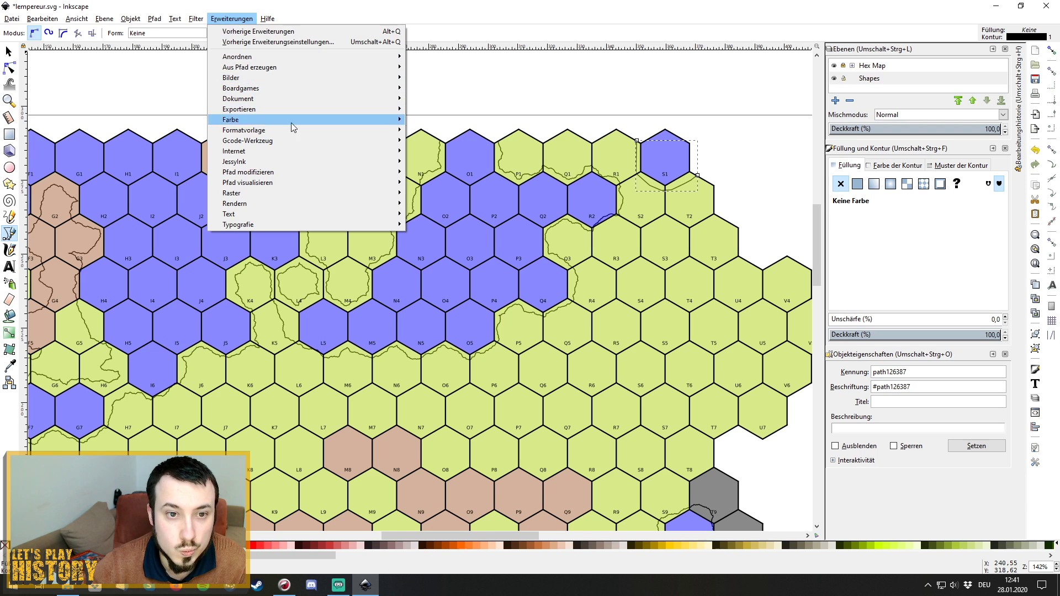
mouse_move(294, 176)
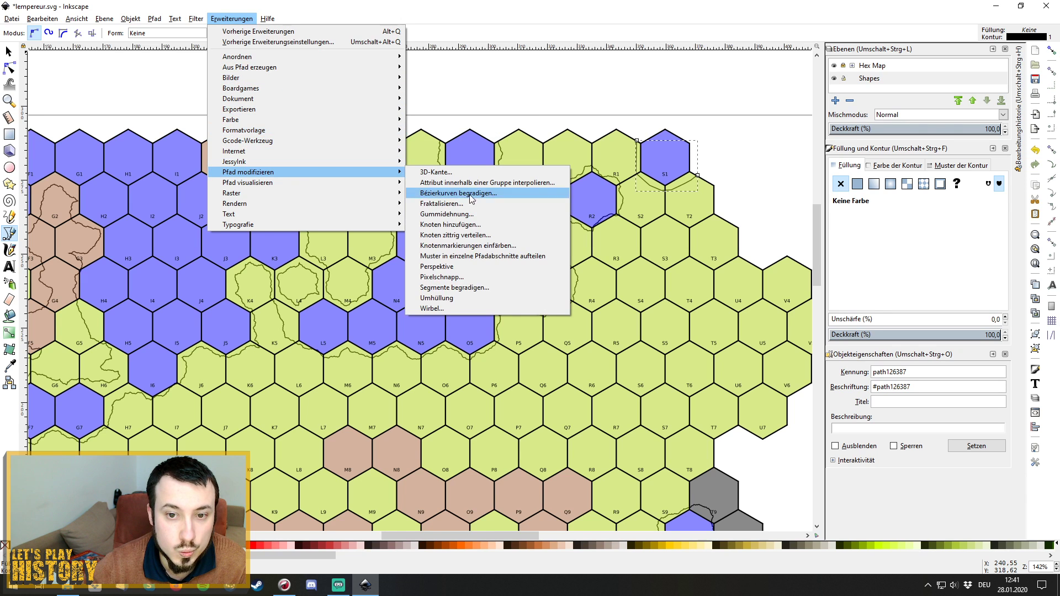
click(509, 206)
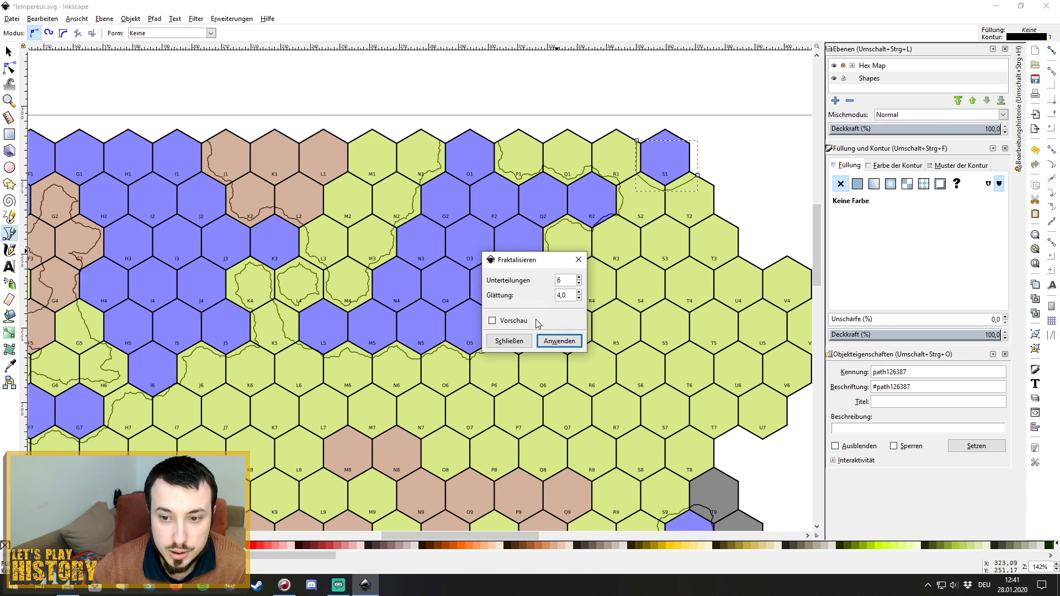
click(559, 341)
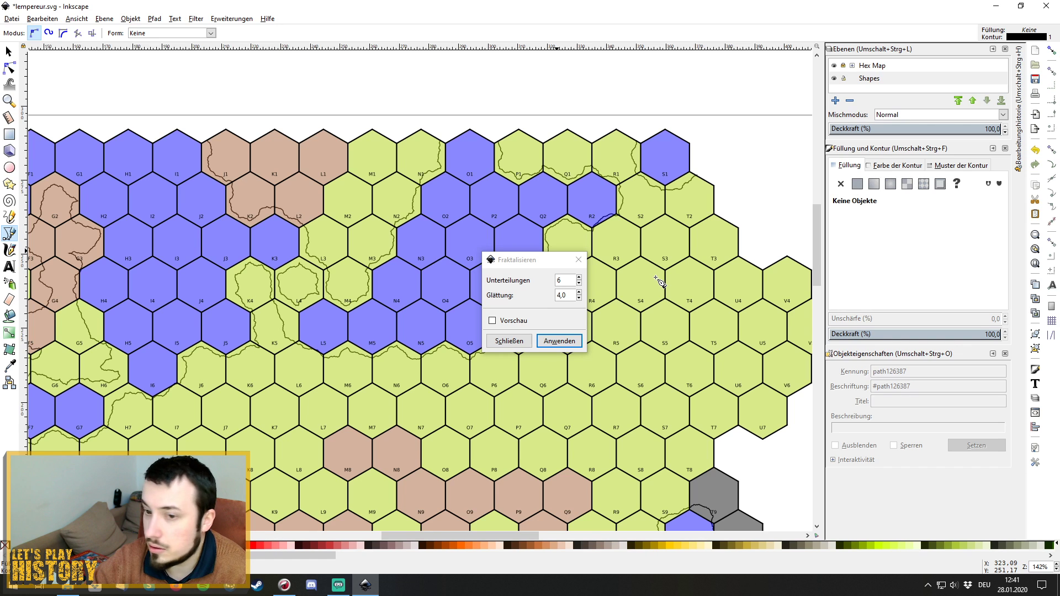
click(577, 260)
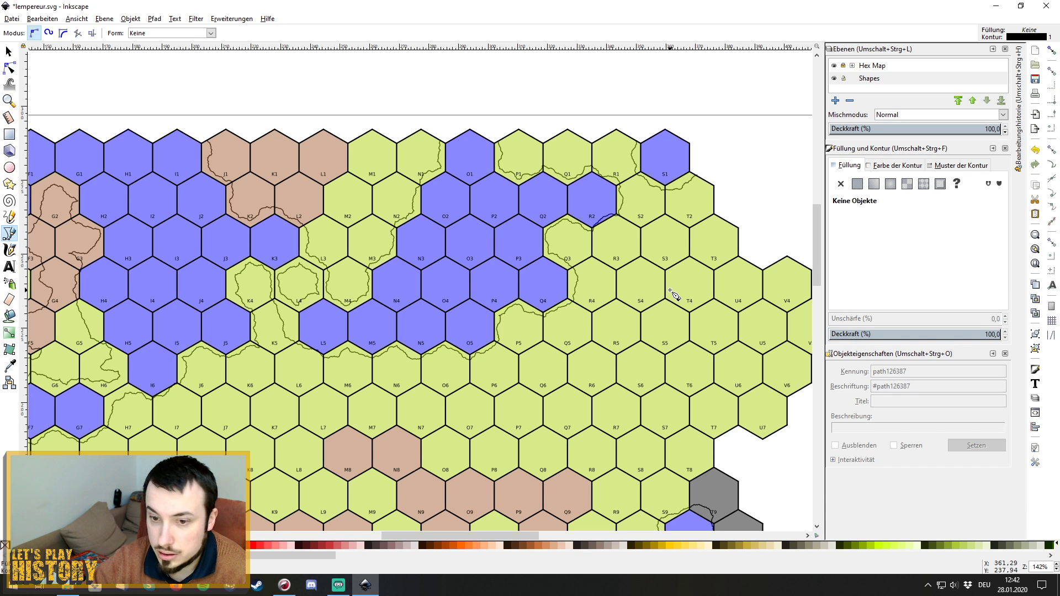
scroll(674, 295, down, 4)
scroll(674, 295, up, 1)
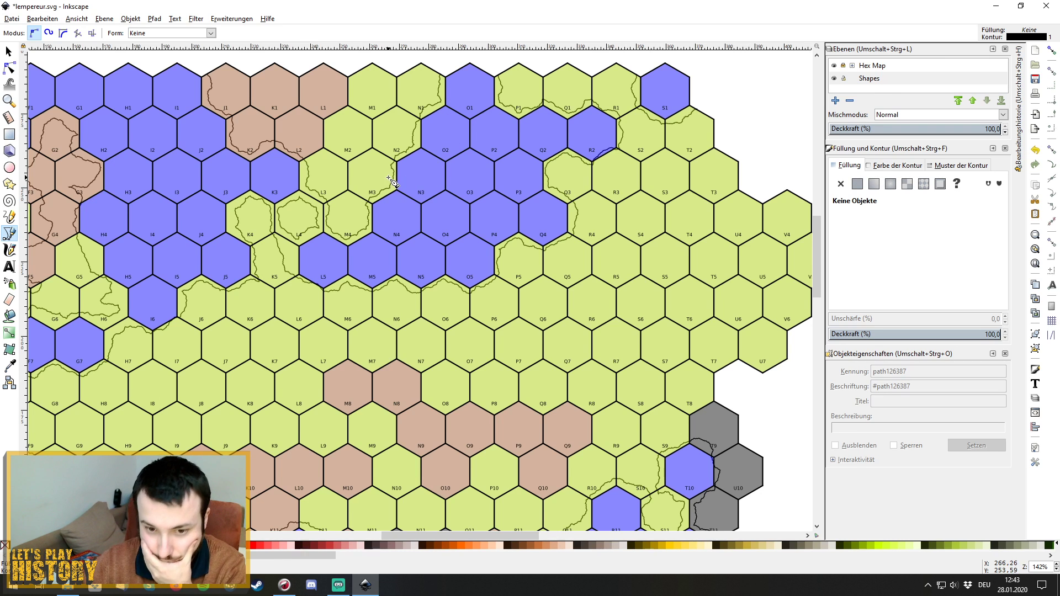
scroll(390, 179, down, 4)
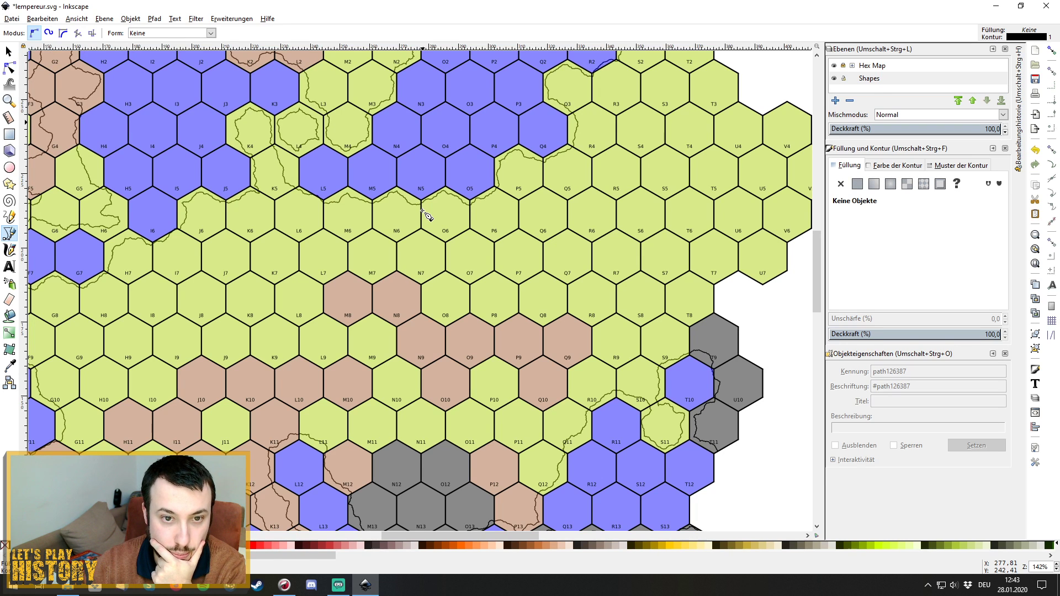
scroll(426, 215, down, 5)
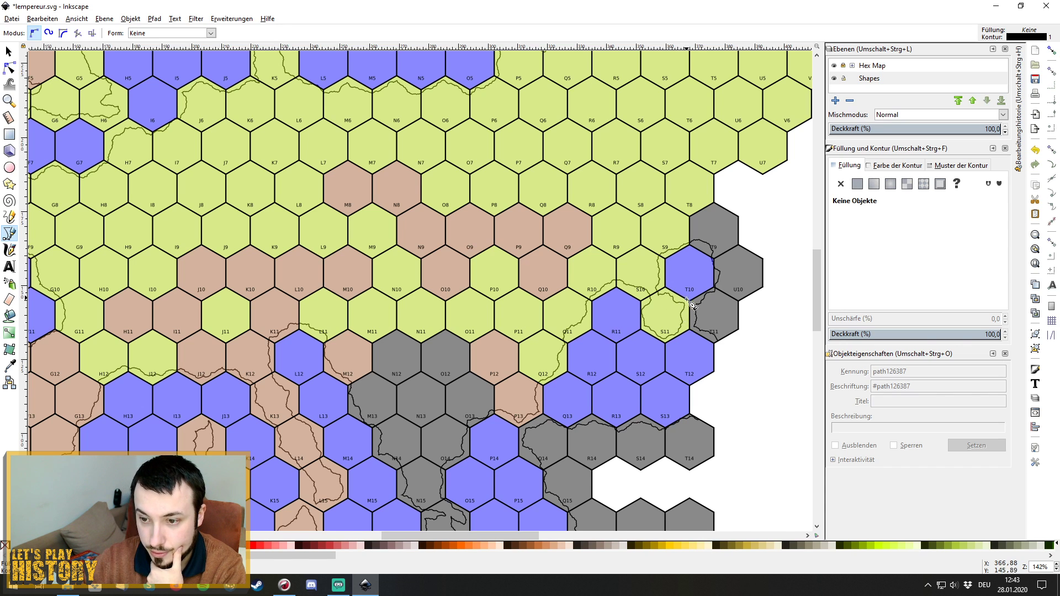
scroll(445, 326, down, 3)
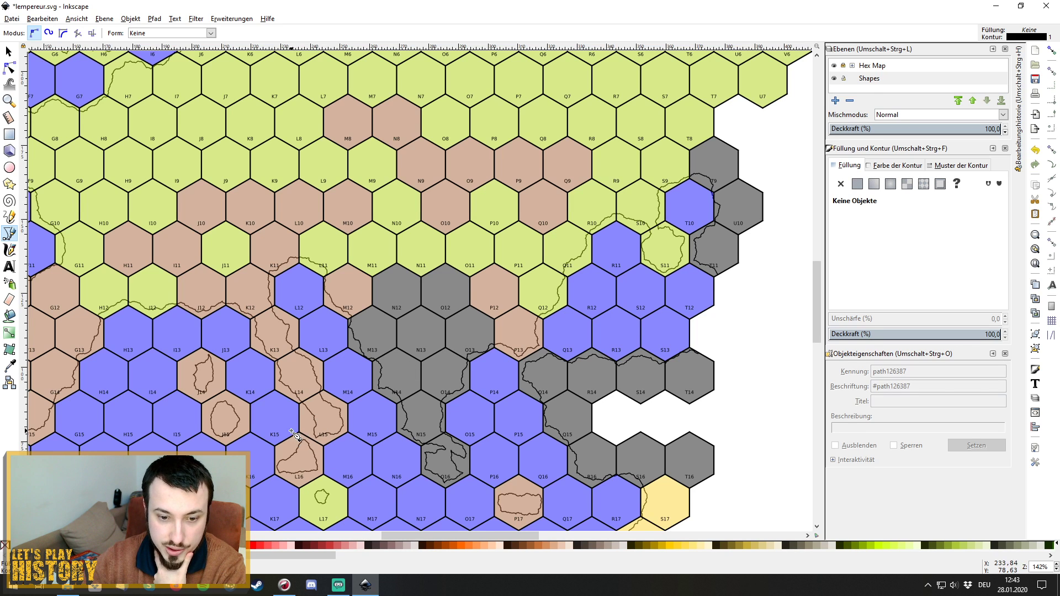
drag(411, 536, 331, 534)
scroll(271, 380, down, 3)
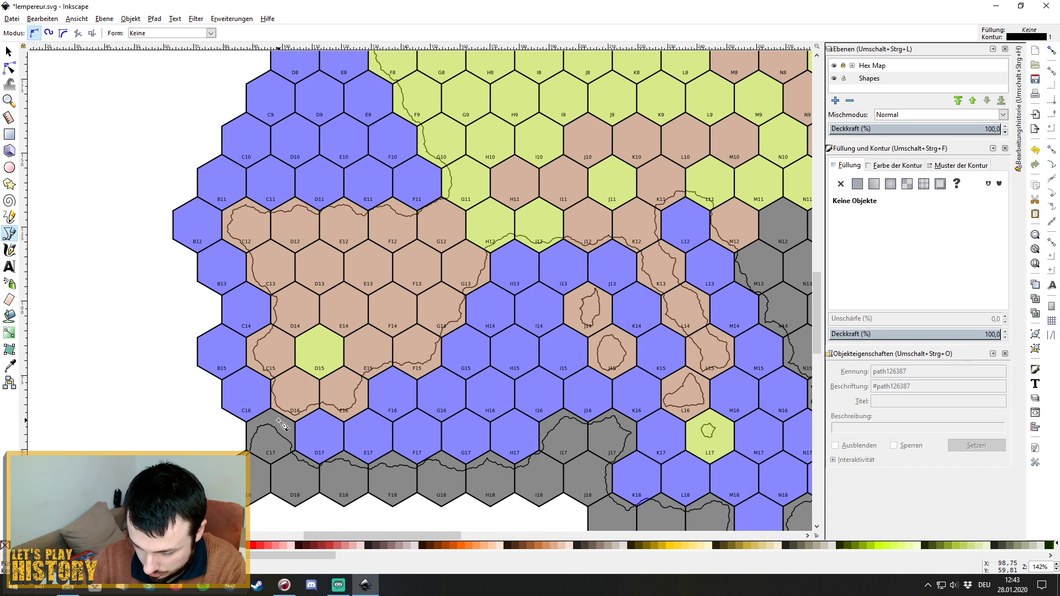
Save the hex map as lempereur.svg with File > Save.
scroll(320, 356, up, 13)
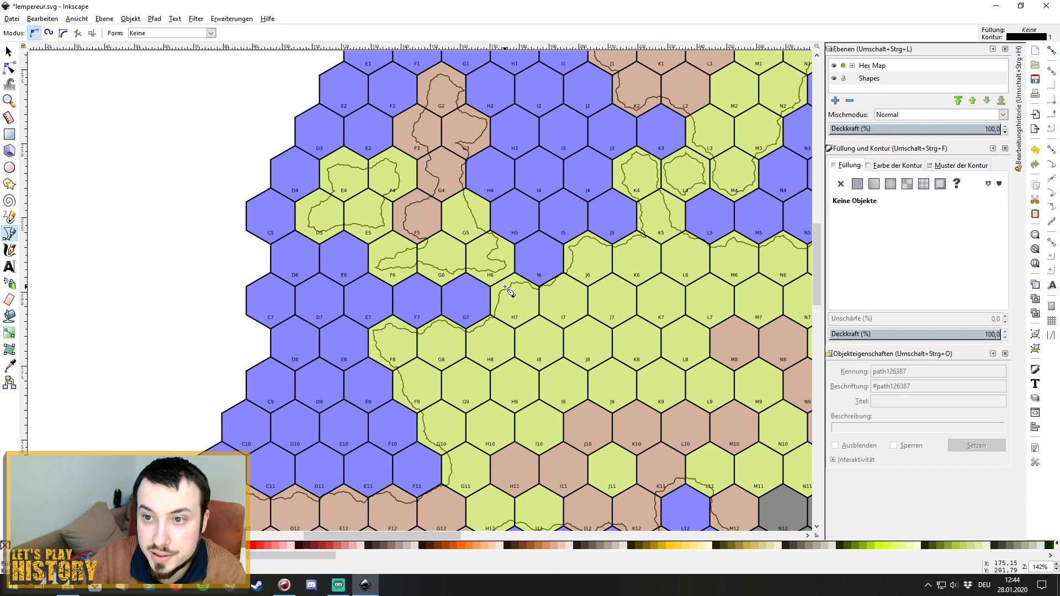
scroll(508, 290, down, 8)
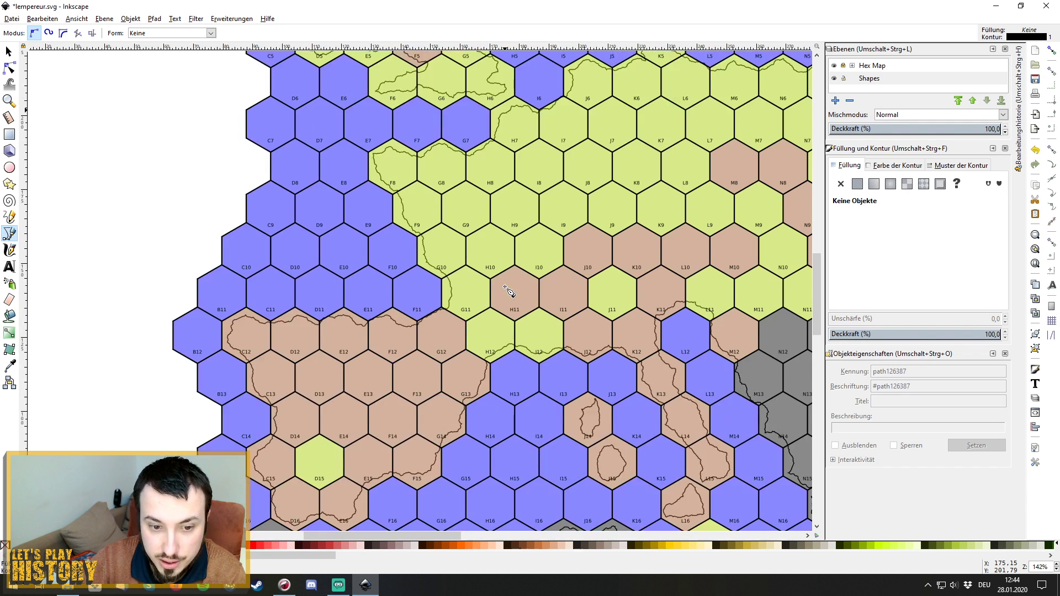
scroll(508, 290, down, 4)
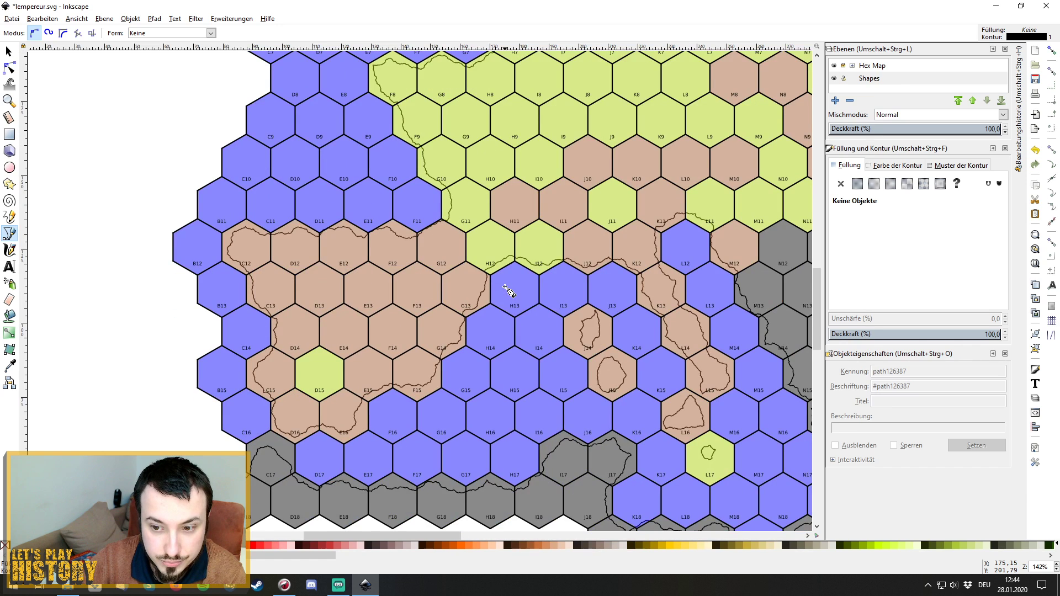
click(14, 20)
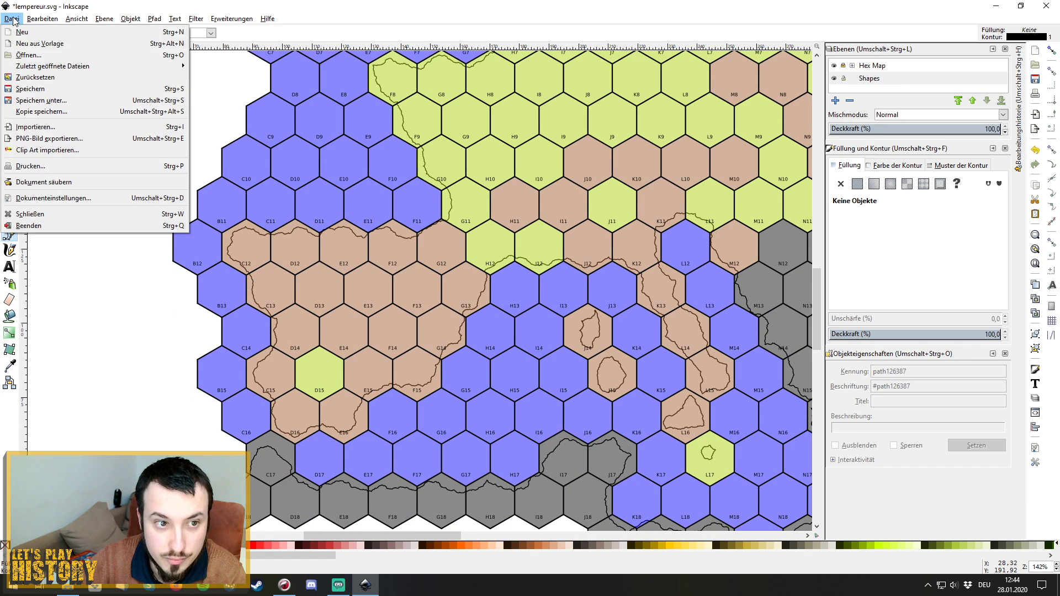
click(38, 91)
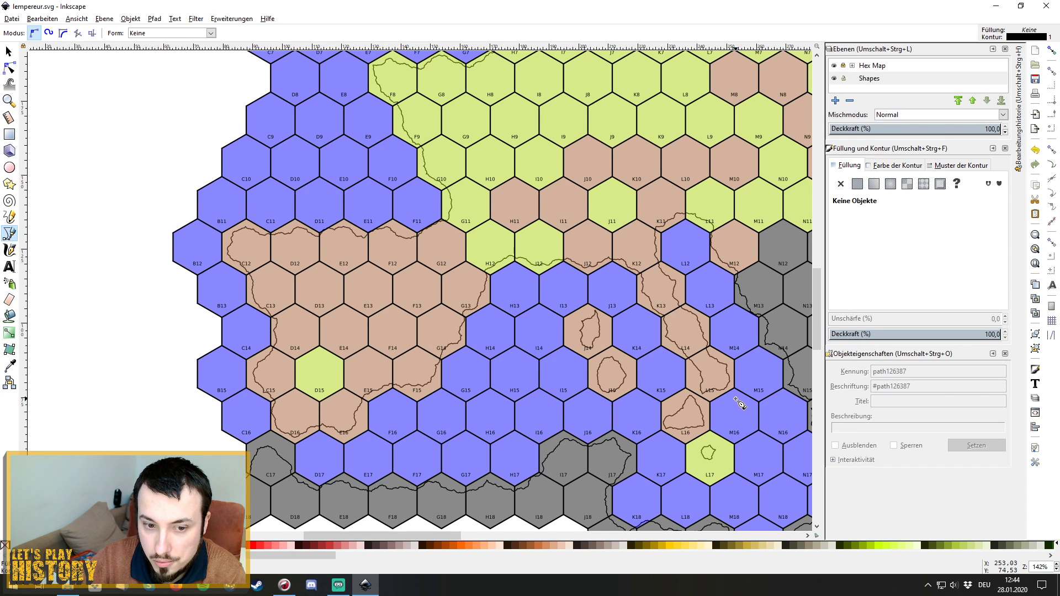
scroll(740, 404, up, 10)
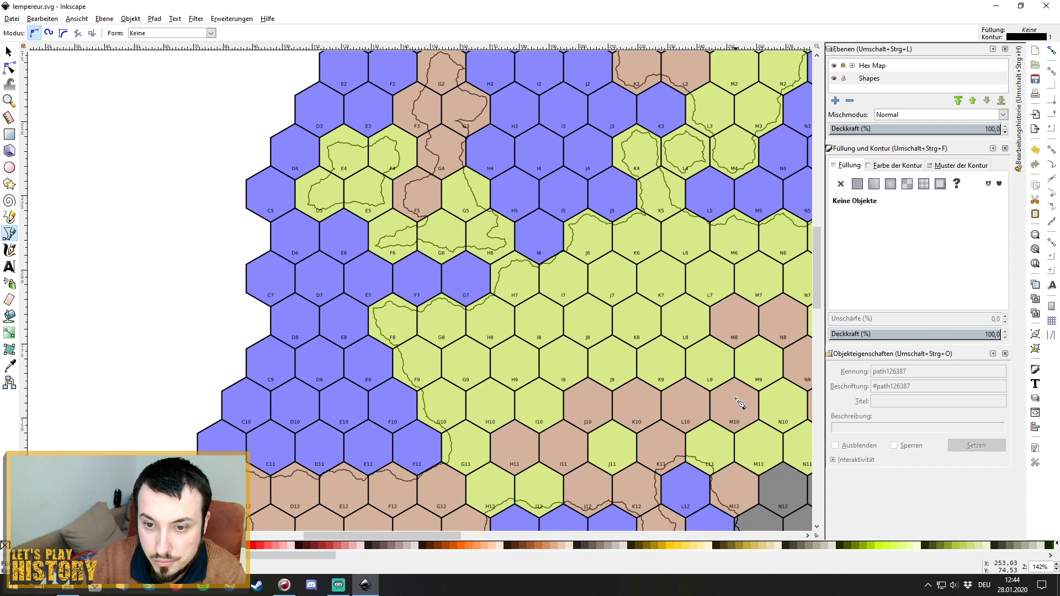
scroll(740, 404, up, 4)
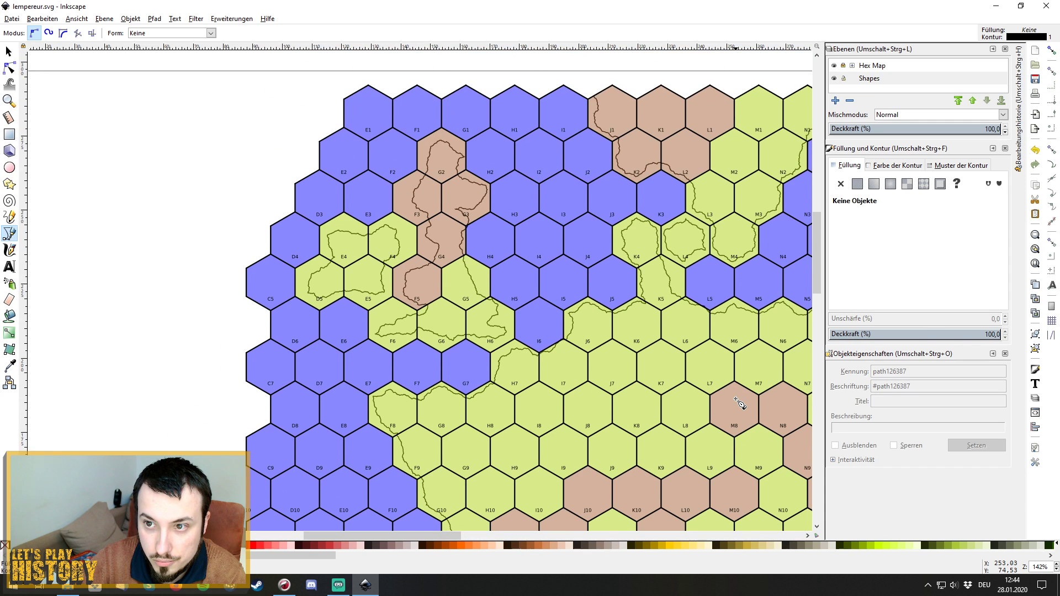
scroll(739, 403, down, 1)
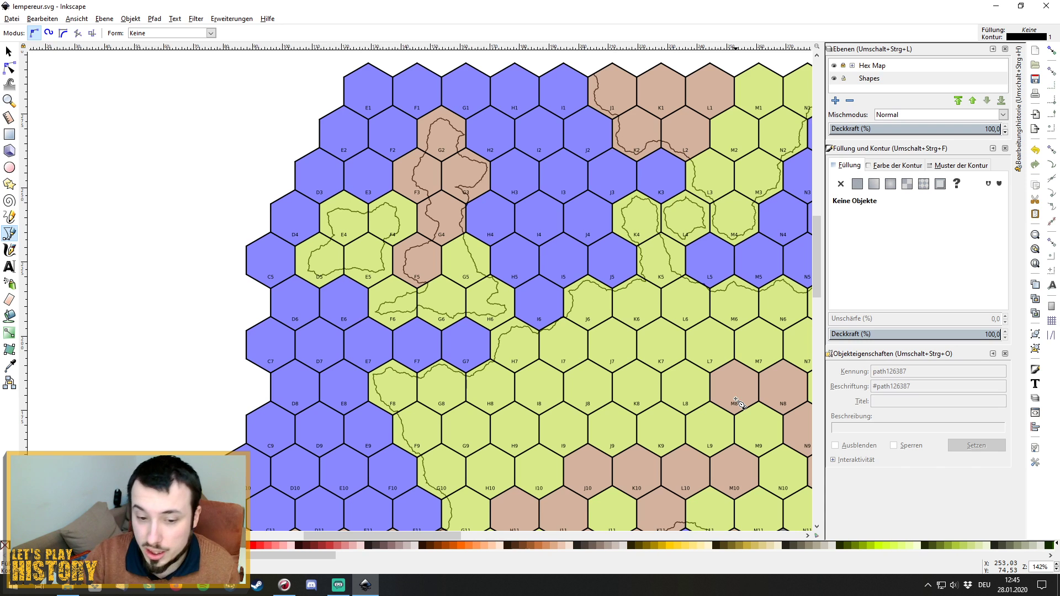
scroll(738, 403, down, 10)
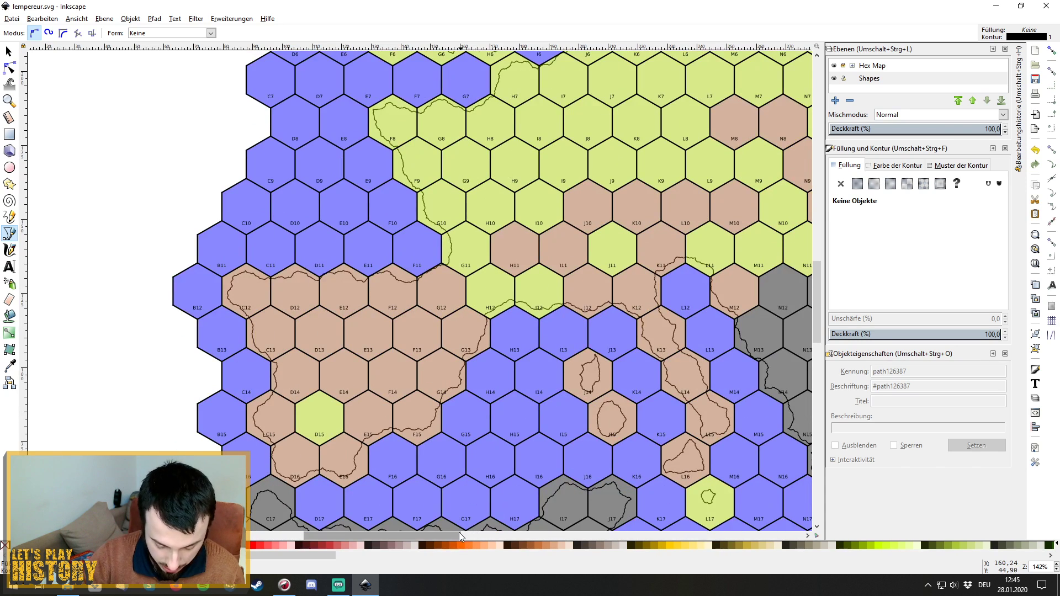
drag(432, 538, 521, 537)
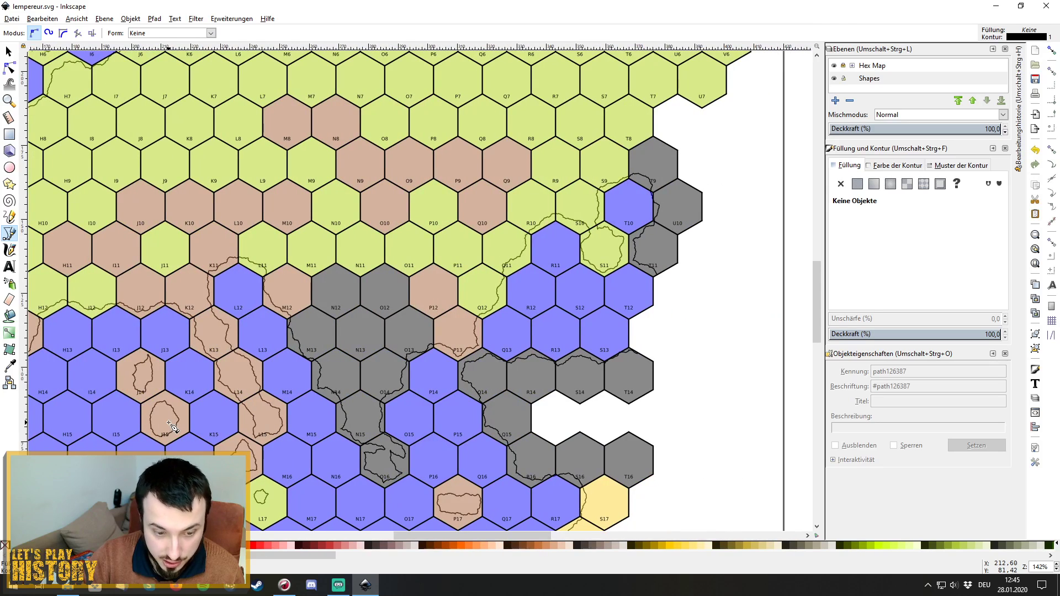
scroll(170, 425, down, 4)
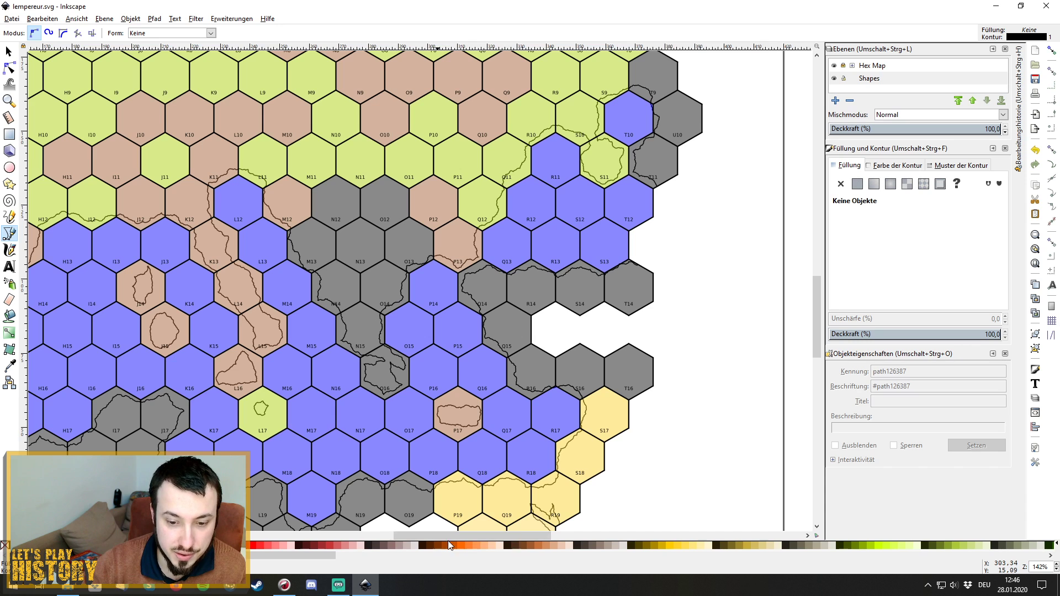
drag(449, 536, 389, 531)
scroll(497, 400, down, 4)
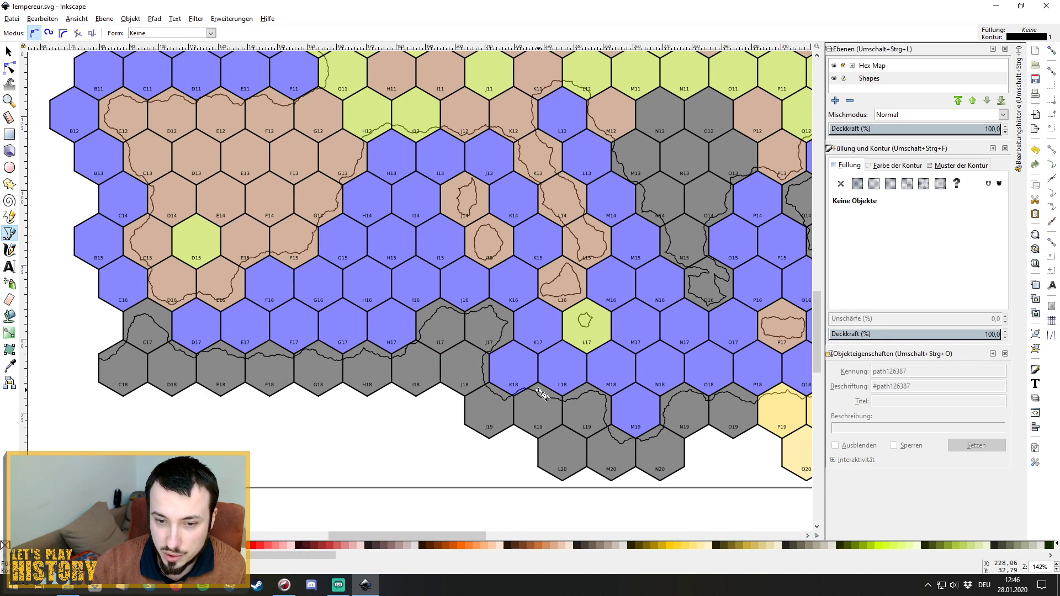
scroll(541, 393, up, 10)
scroll(541, 393, up, 15)
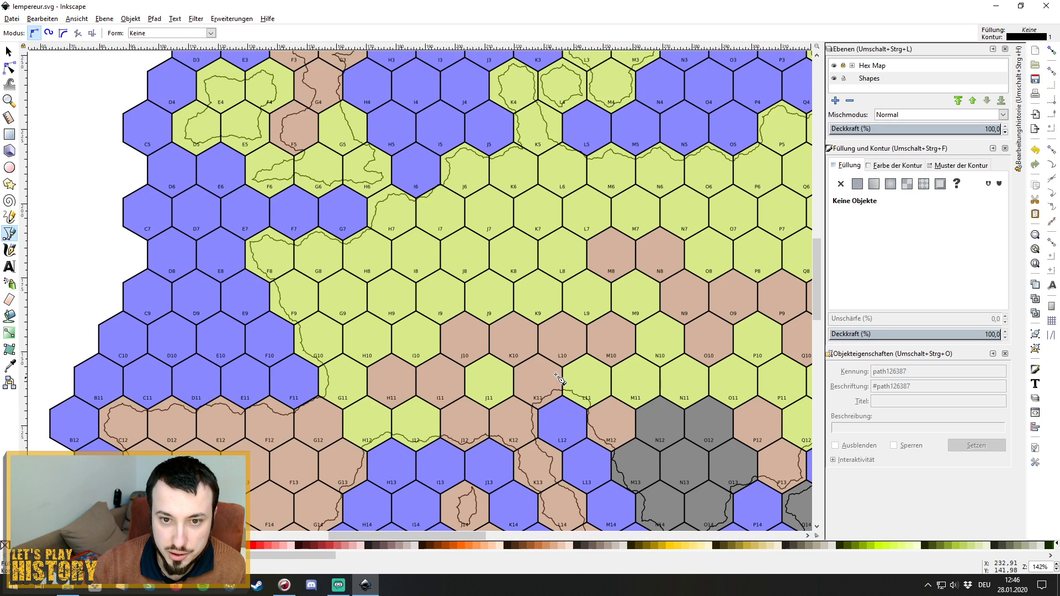
scroll(560, 380, up, 1)
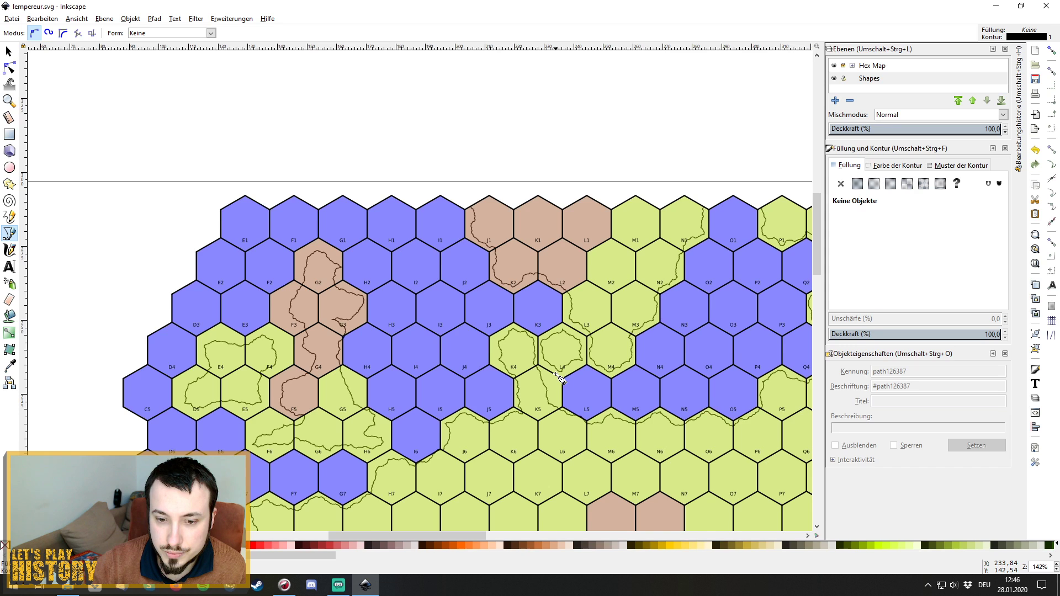
scroll(559, 379, down, 5)
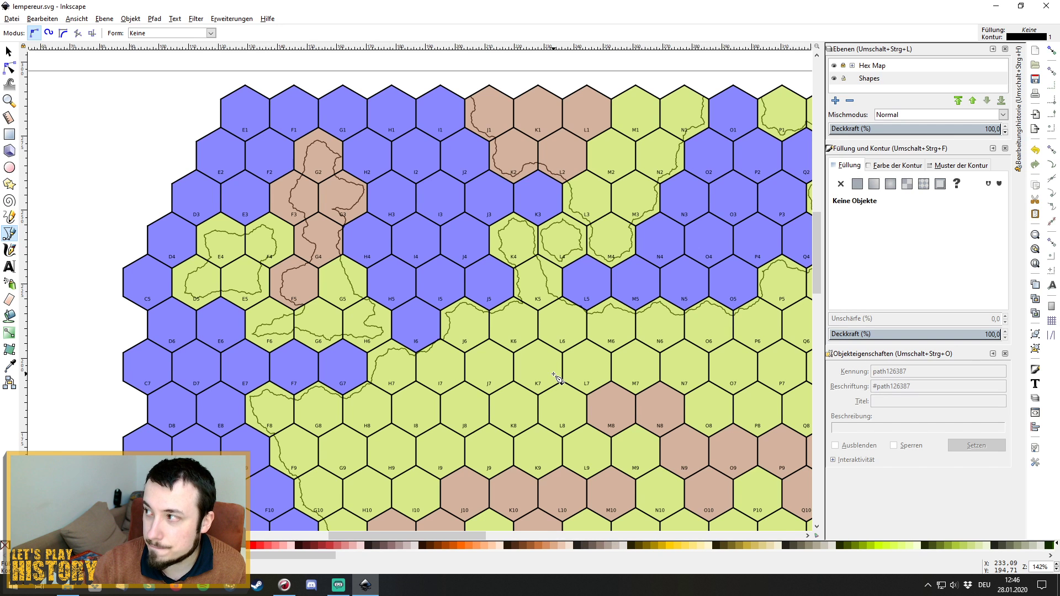
scroll(556, 377, down, 20)
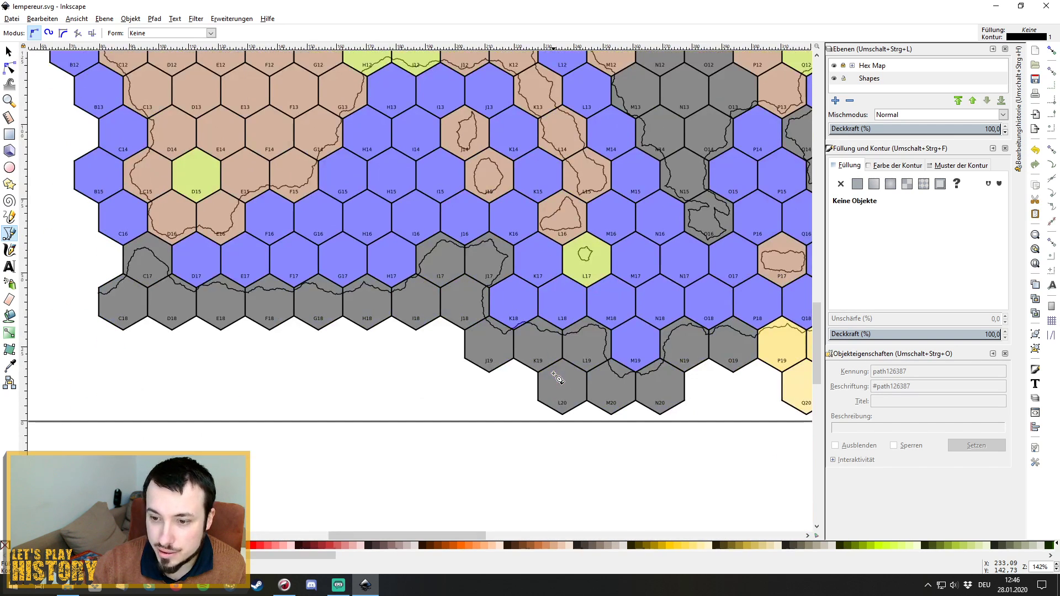
scroll(557, 377, up, 6)
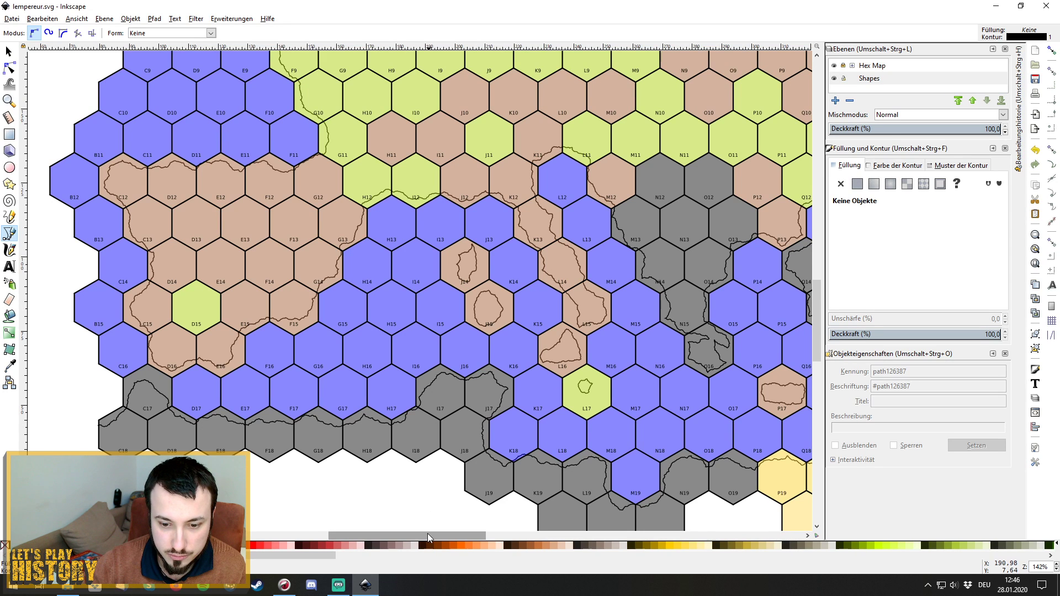
drag(427, 533, 474, 535)
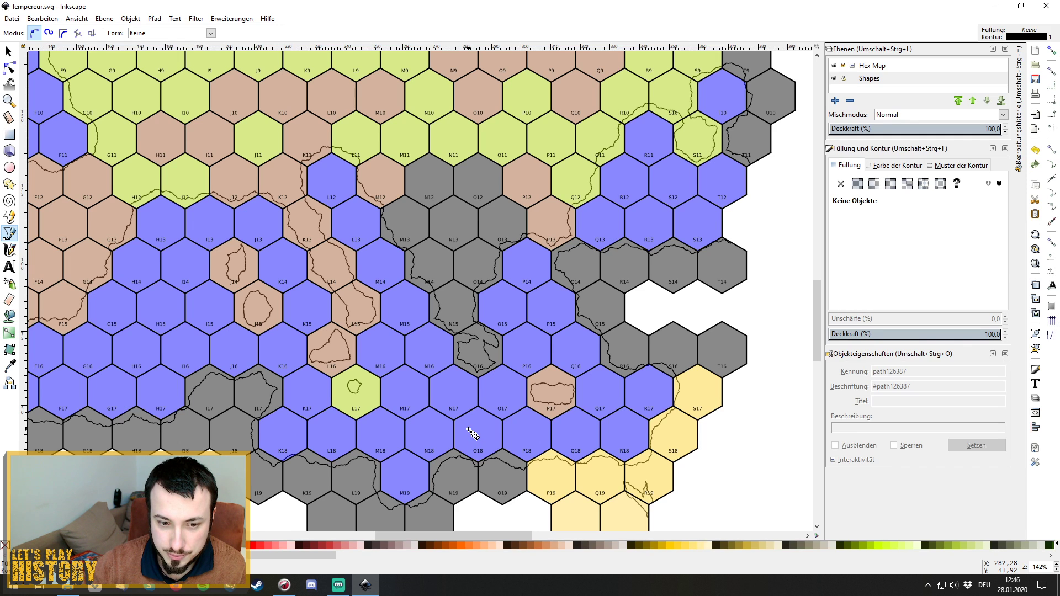
scroll(472, 433, up, 10)
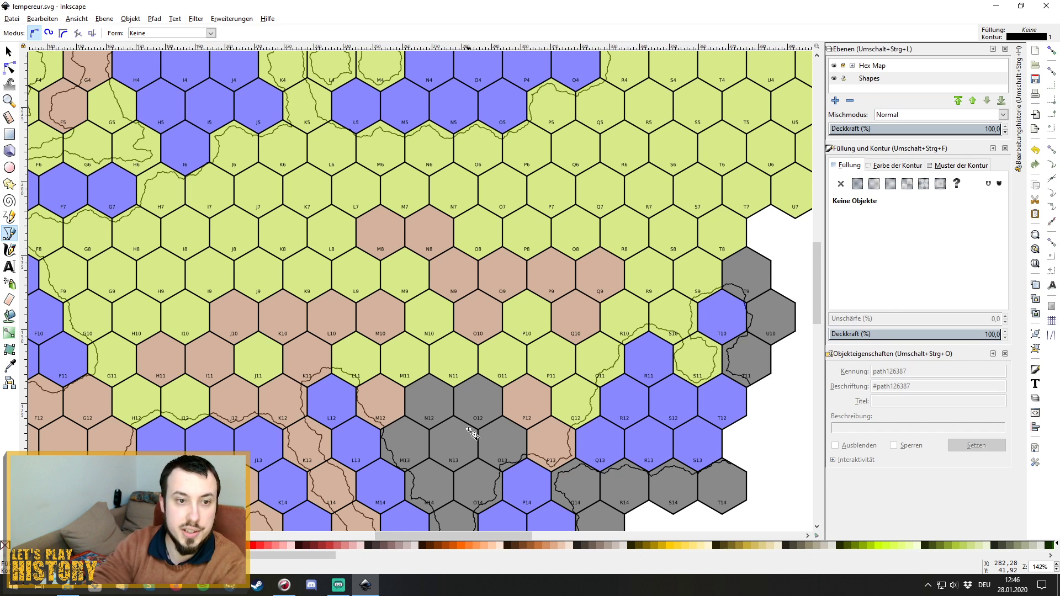
scroll(517, 345, up, 5)
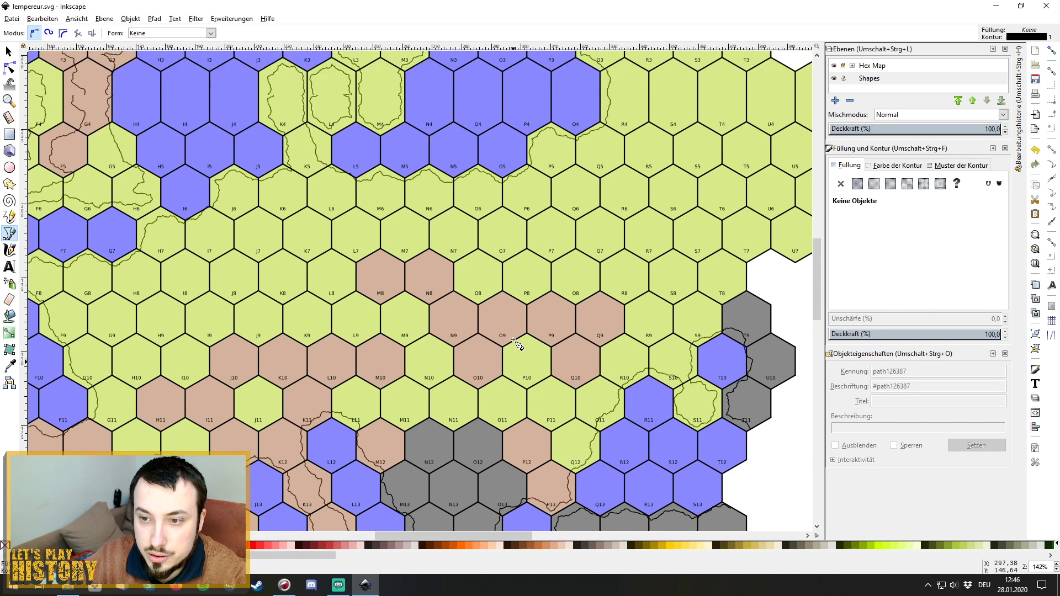
scroll(517, 345, up, 6)
scroll(518, 345, down, 5)
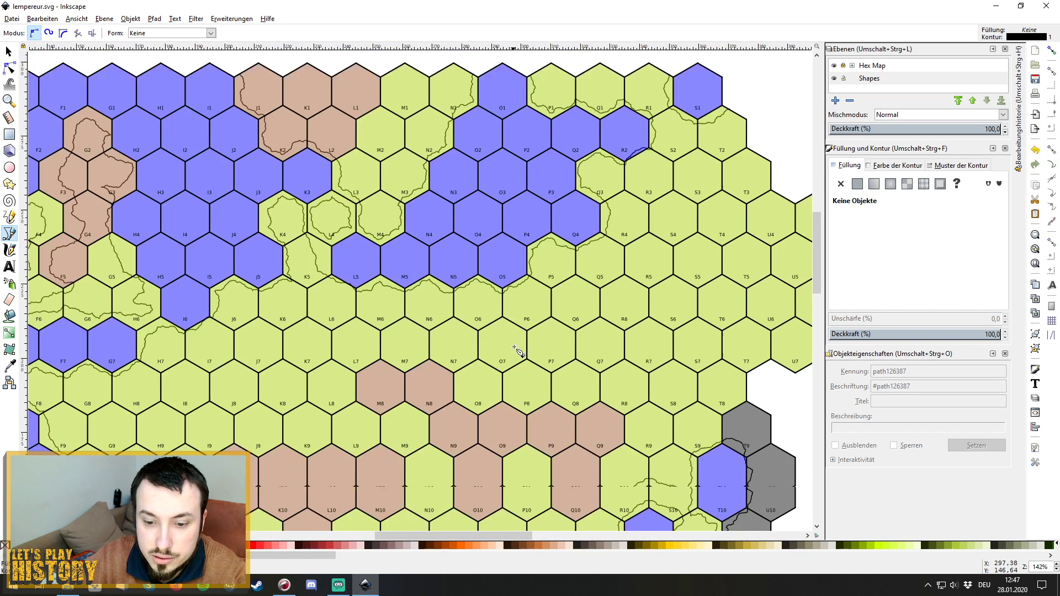
drag(502, 536, 452, 535)
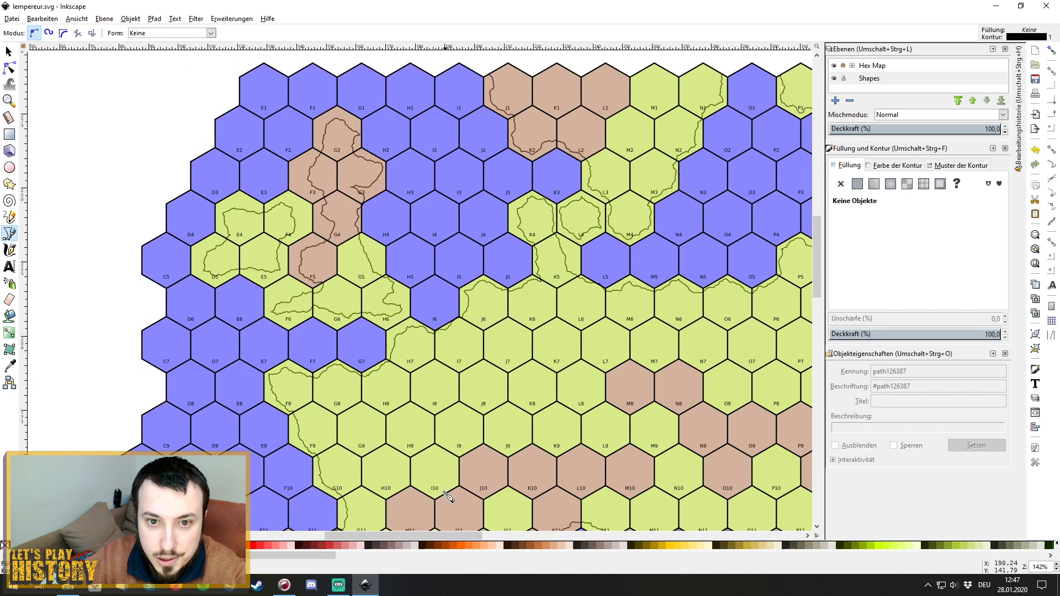
scroll(450, 292, down, 5)
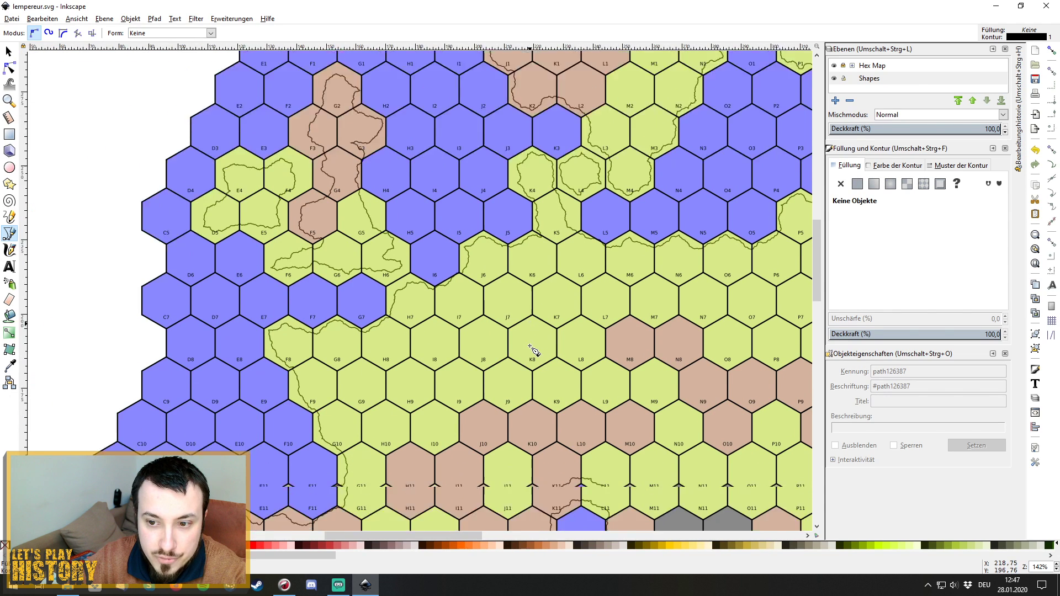
scroll(538, 344, down, 5)
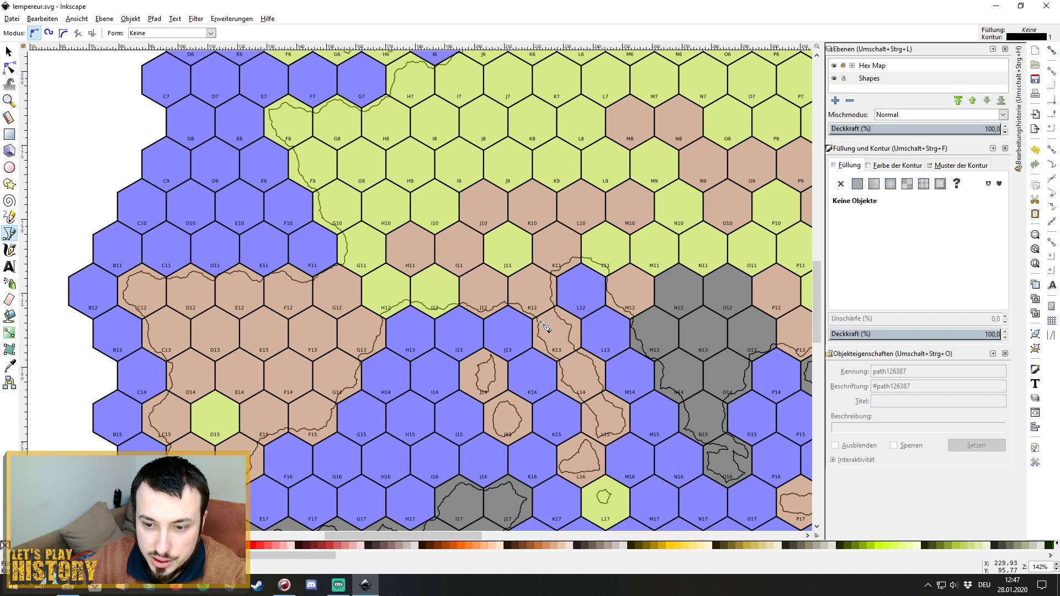
scroll(679, 431, up, 2)
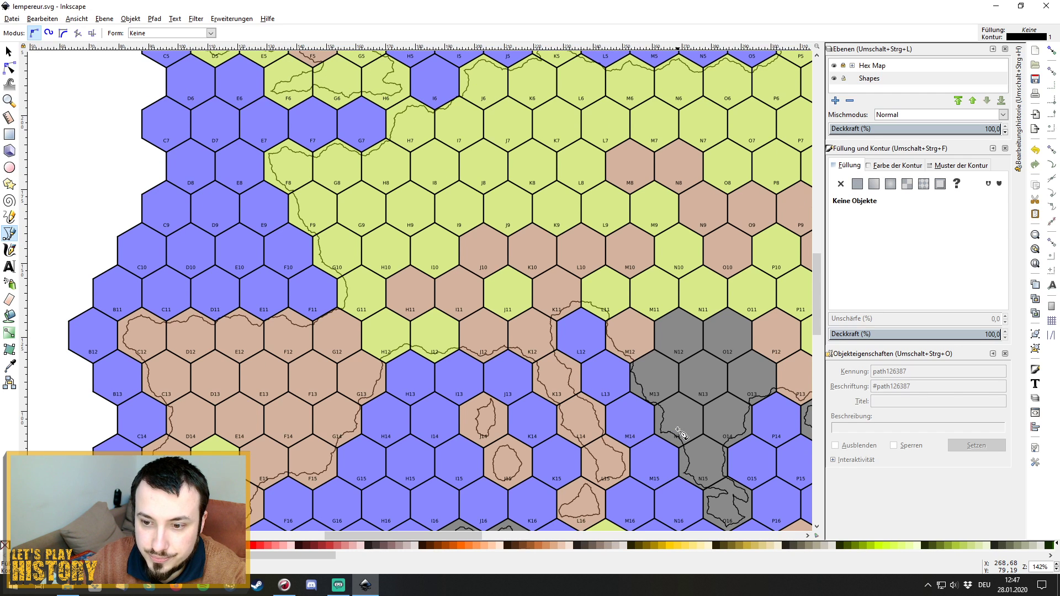
scroll(681, 433, up, 1)
scroll(679, 431, down, 6)
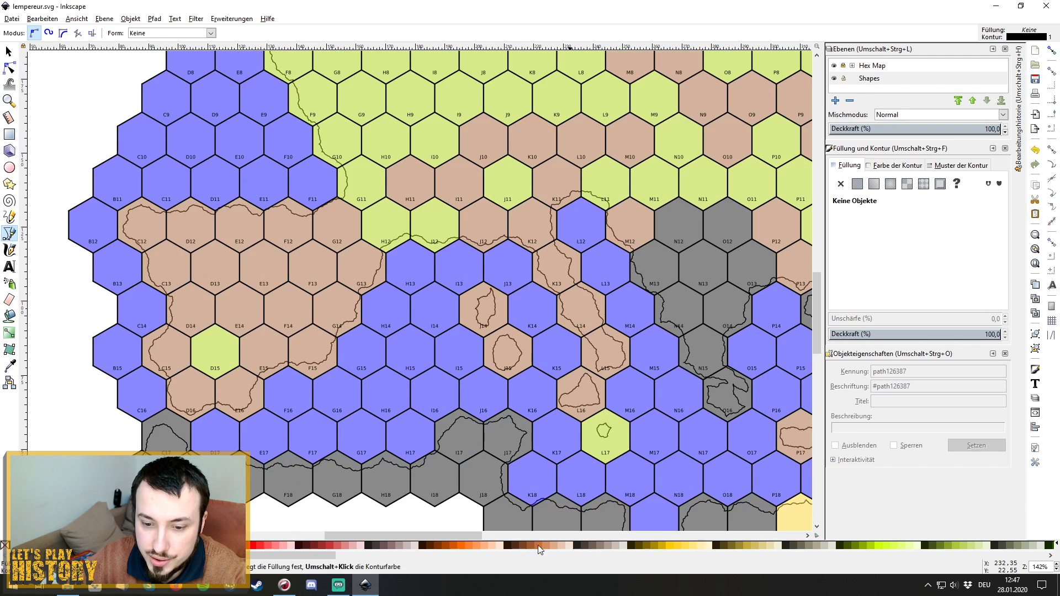
drag(443, 537, 500, 543)
scroll(607, 502, down, 5)
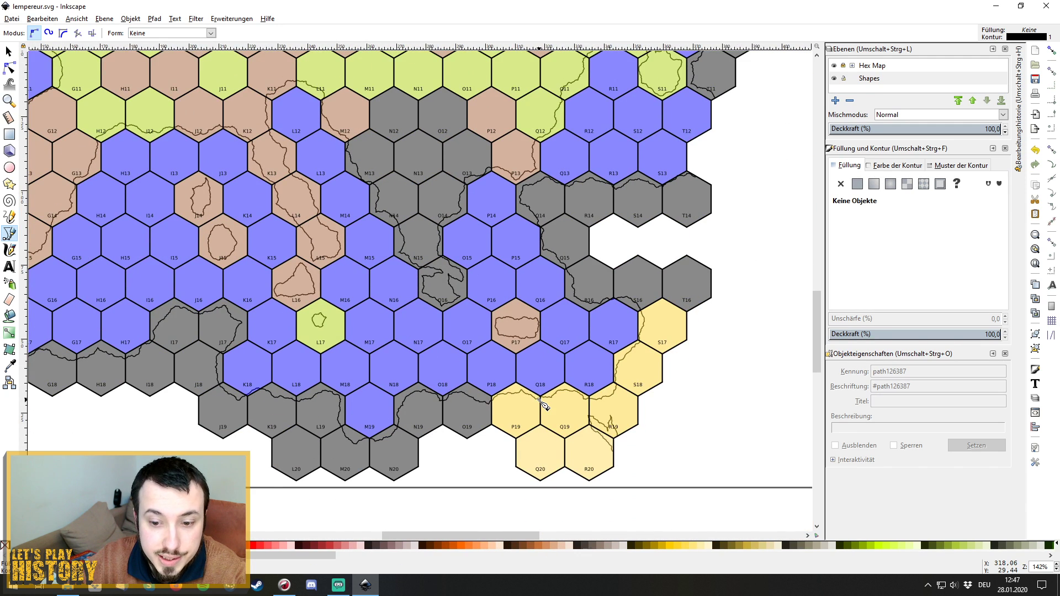
scroll(543, 406, up, 8)
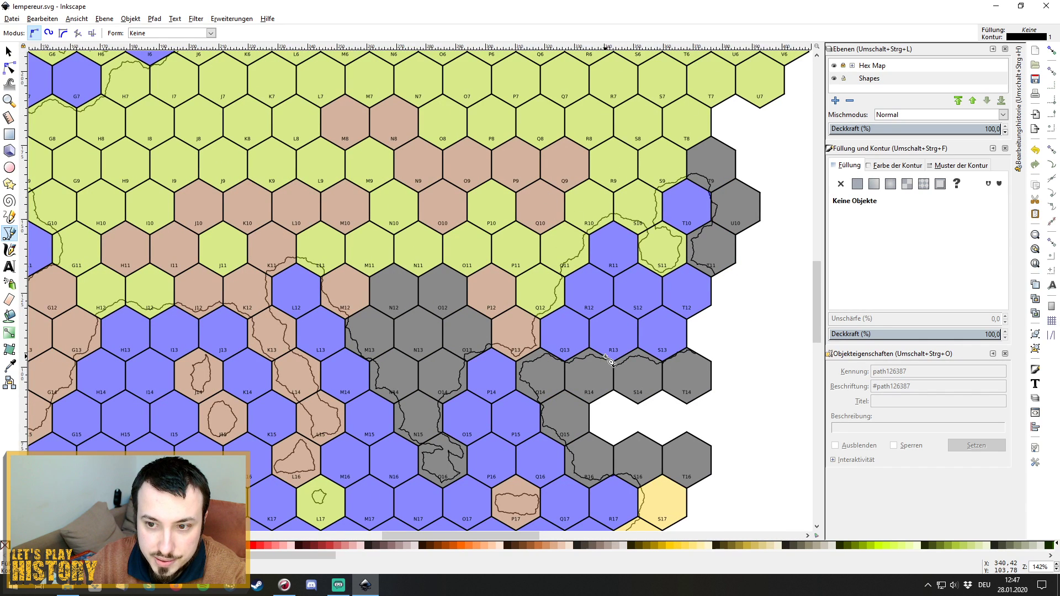
scroll(608, 361, up, 10)
scroll(609, 362, up, 6)
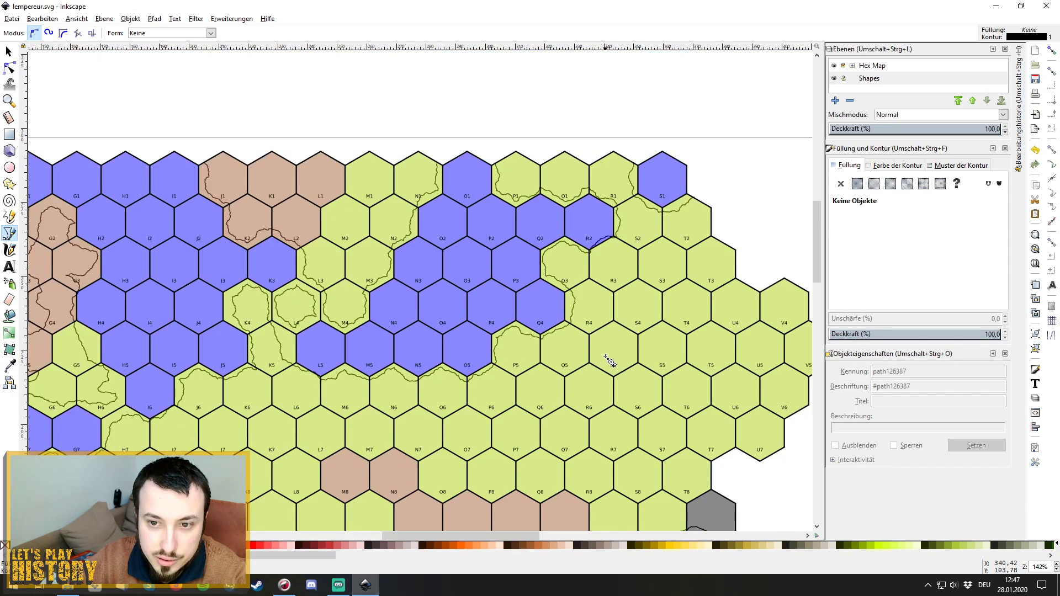